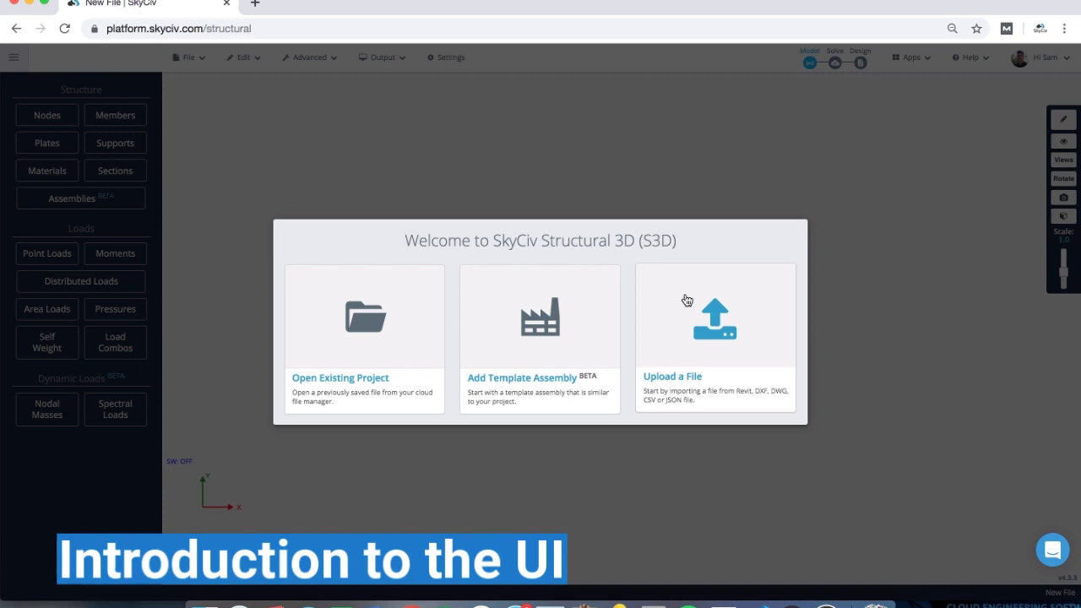
- Dismiss the welcome screen to start a blank model and bring up the File options list
left_click(477, 168)
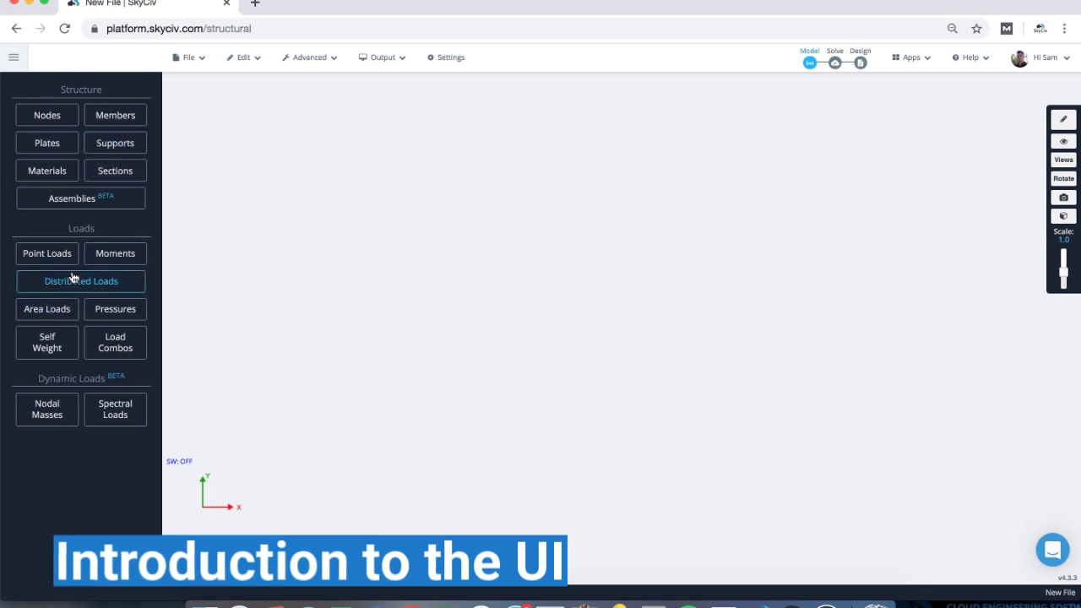
left_click(194, 60)
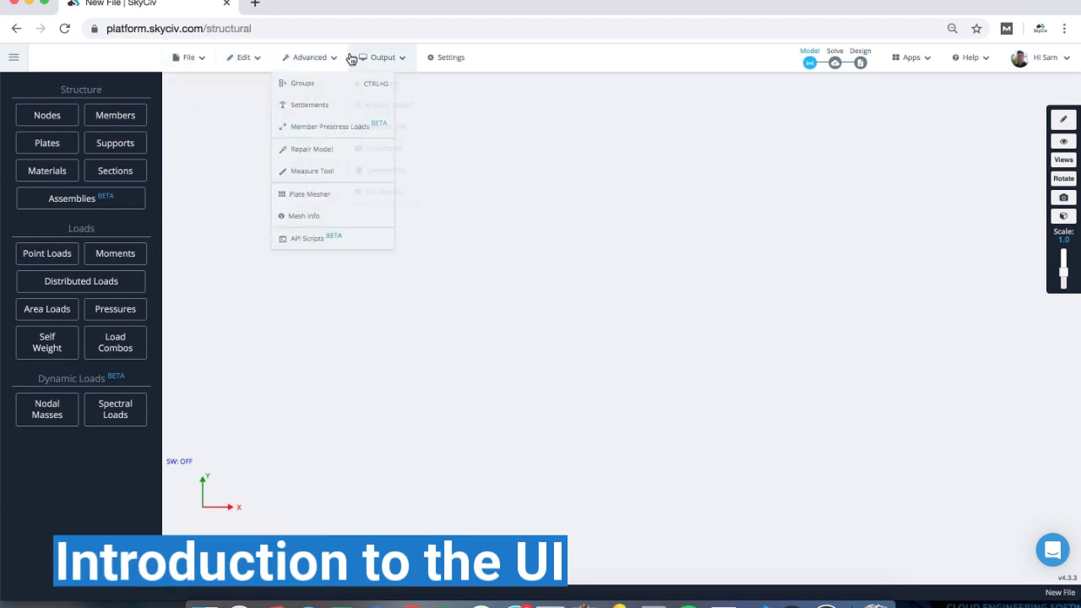
left_click(445, 58)
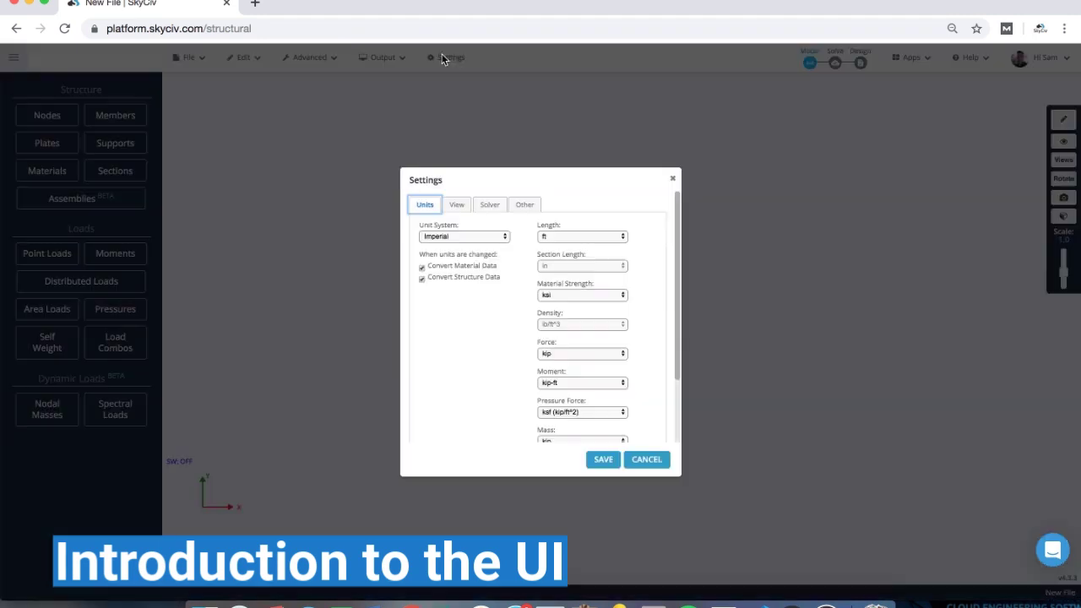
left_click(463, 208)
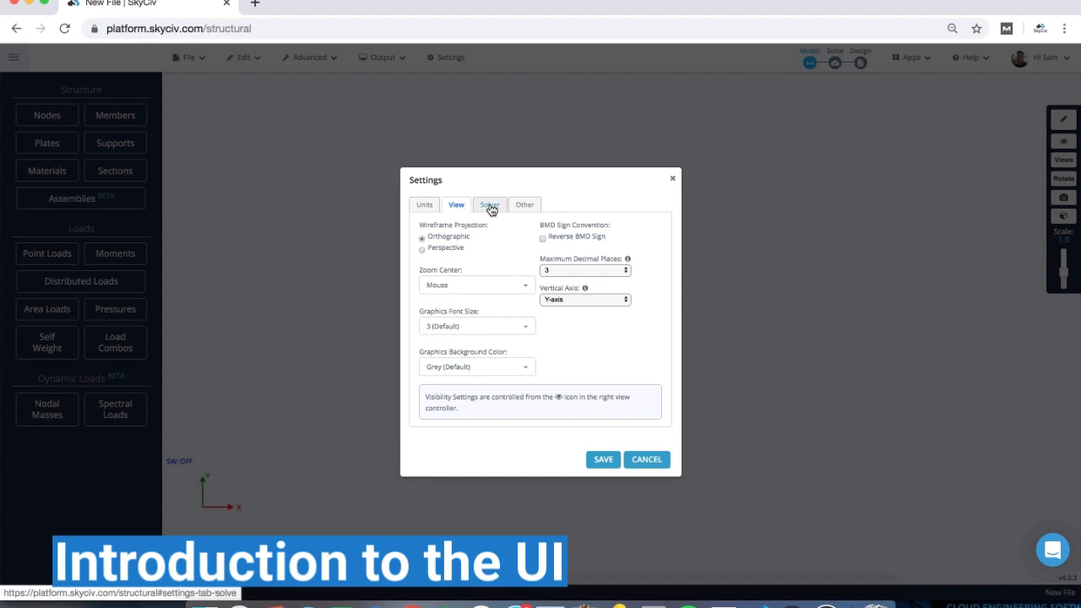
left_click(490, 206)
left_click(524, 206)
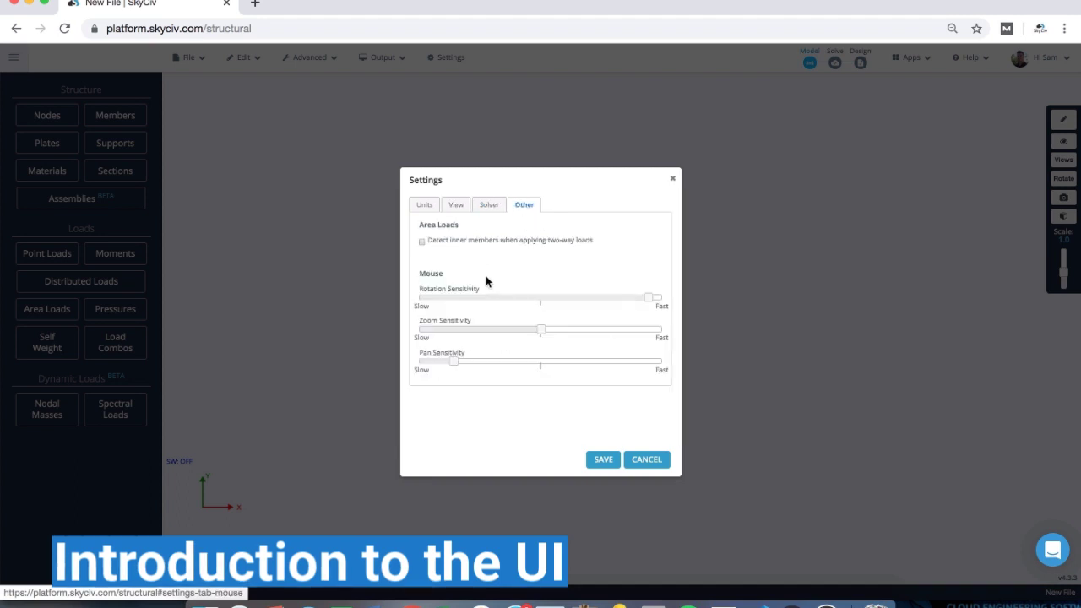
left_click(672, 180)
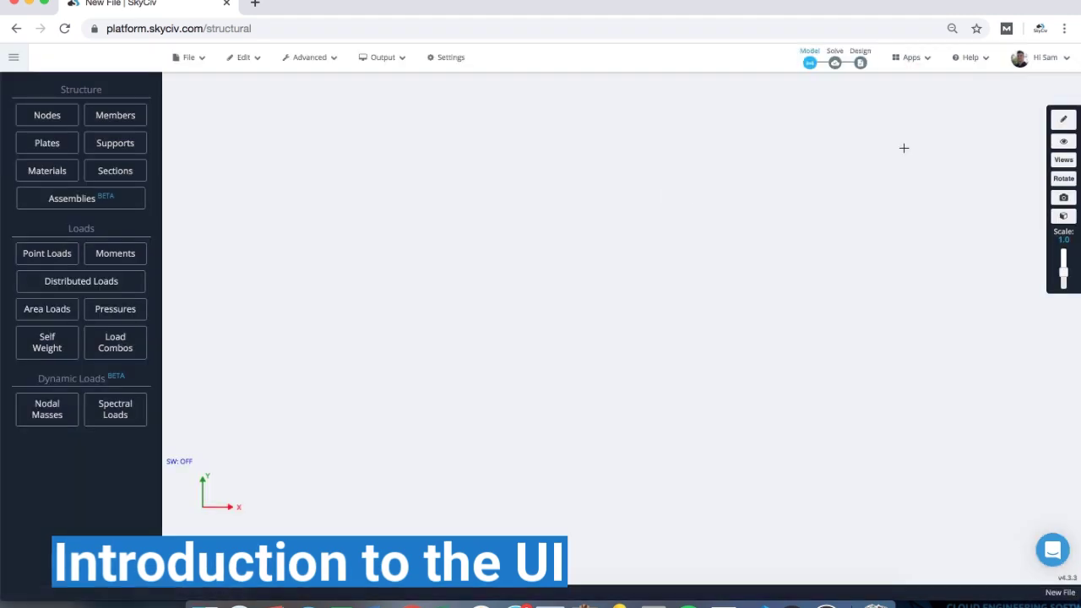
left_click(1063, 144)
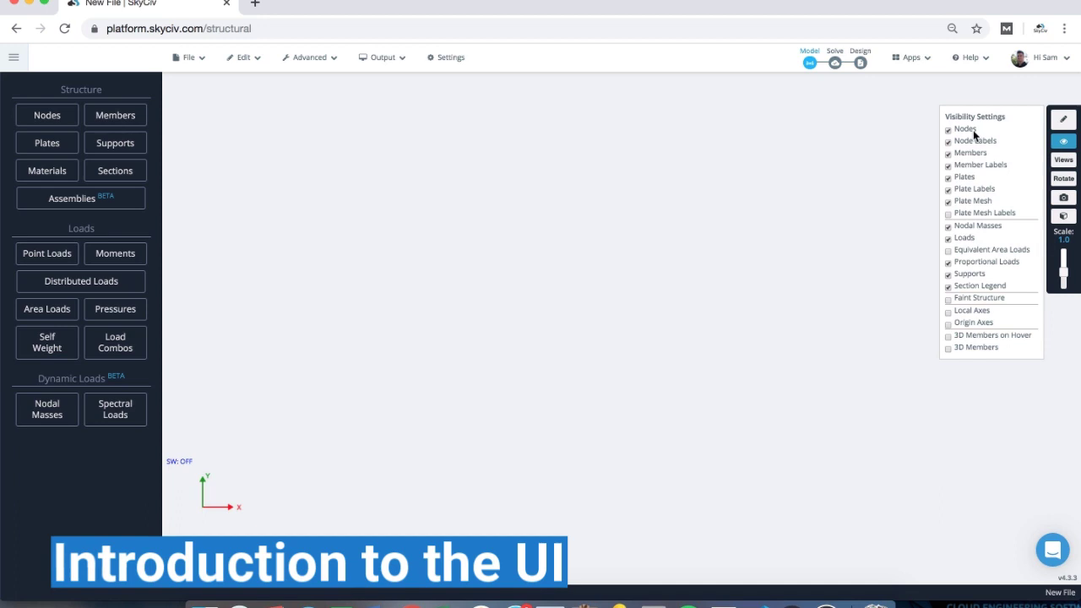
left_click(1062, 144)
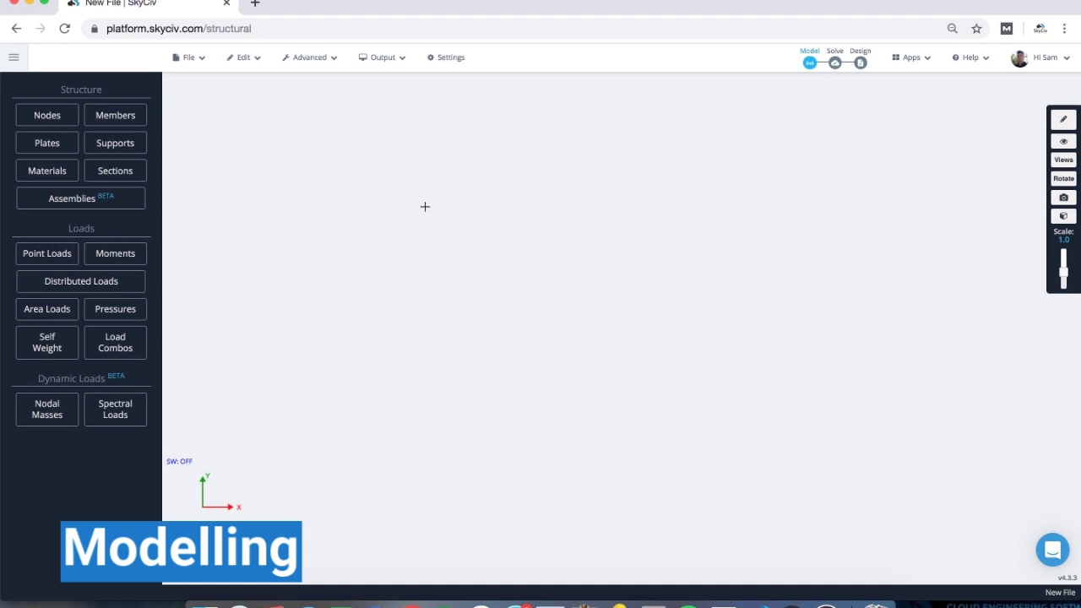
- Add nodes 1–4 at (0,0), (10,0), (0,7) and (10,7) ft
left_click(58, 127)
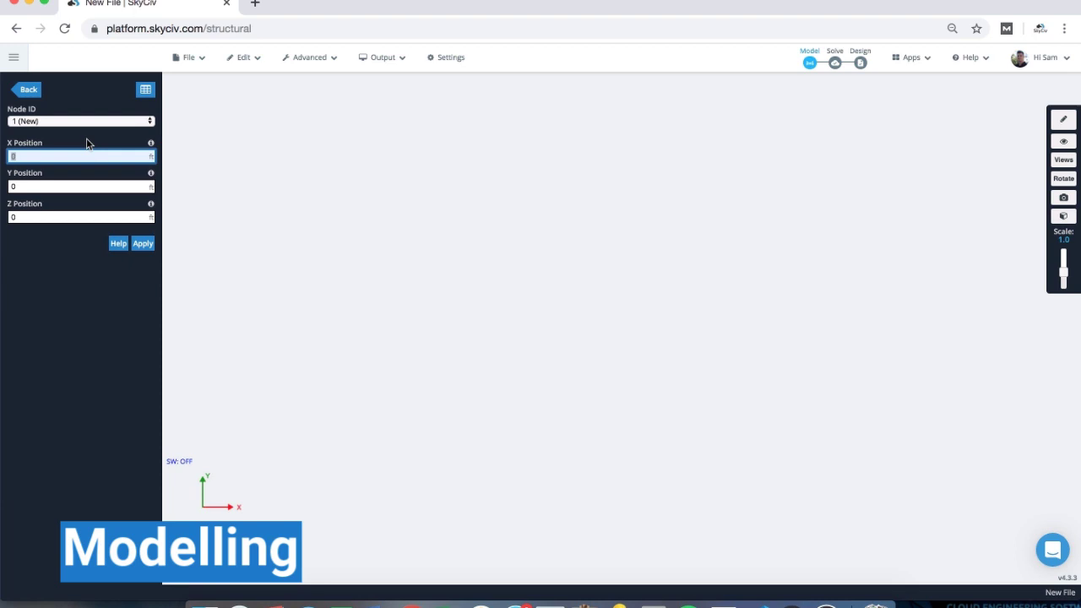
key("Return")
type("10")
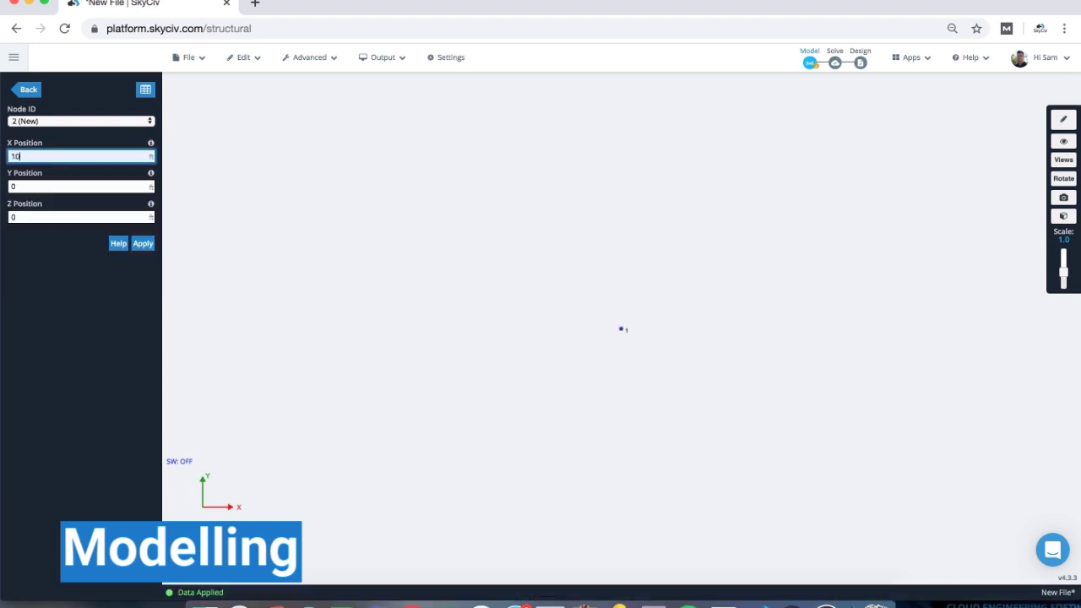
key("Return")
key("Tab")
type("7")
key("Return")
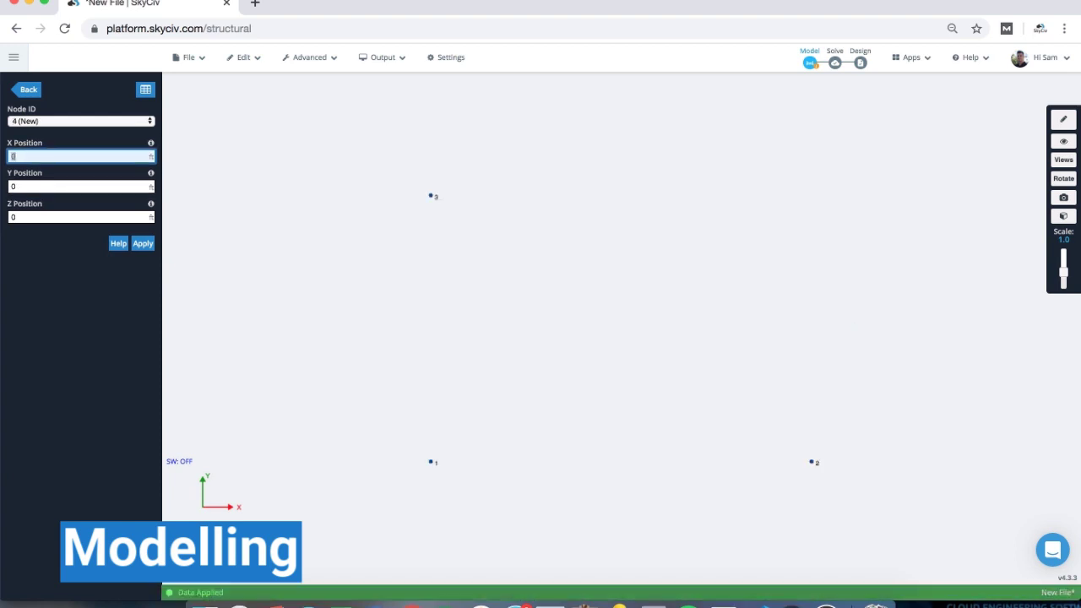
type("10")
key("Tab")
type("7")
key("Return")
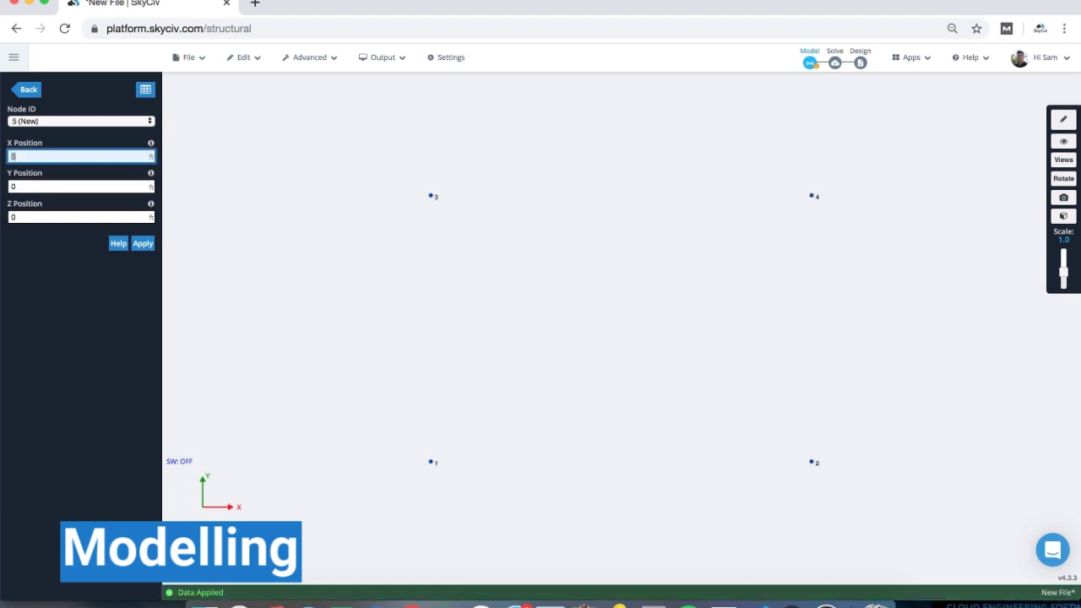
- In the Nodes table, copy nodes 1–4 into rows 5–8 with Z = 5 ft and apply
left_click(152, 98)
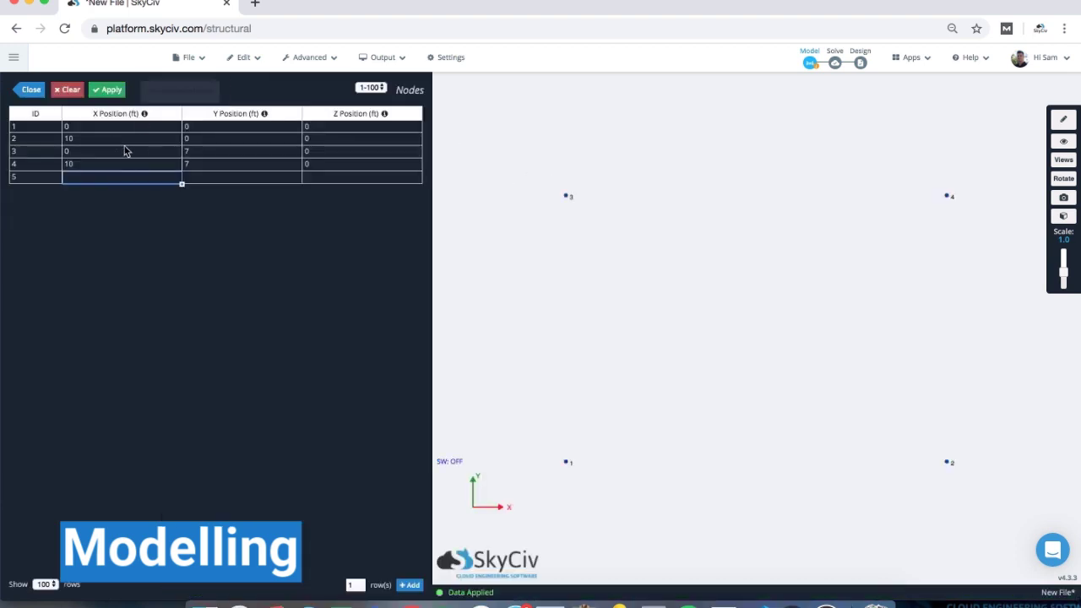
left_click_drag(106, 127, 322, 166)
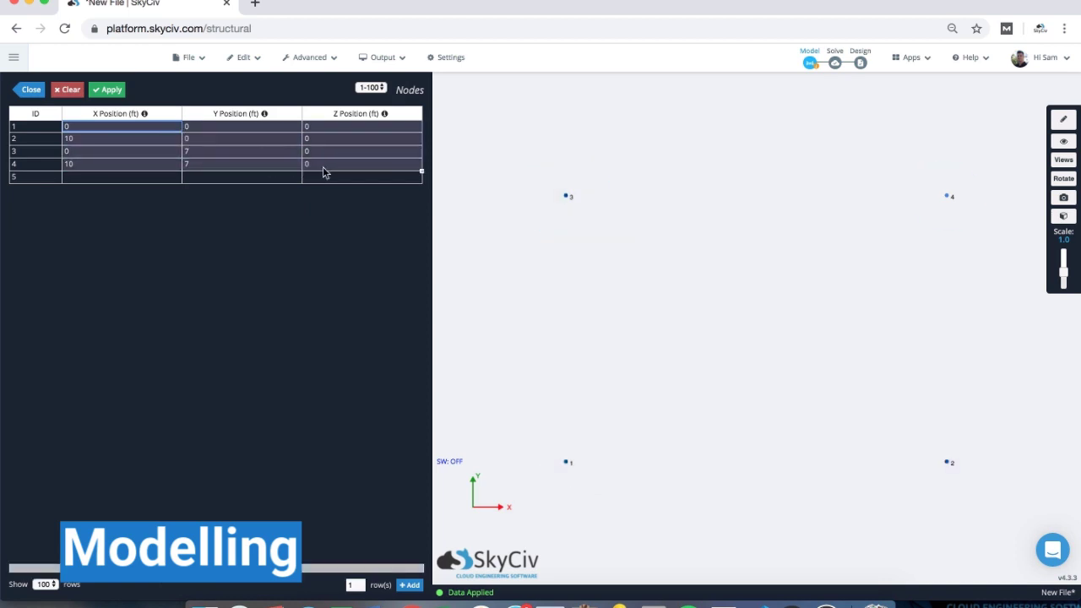
left_click(115, 181)
left_click(358, 179)
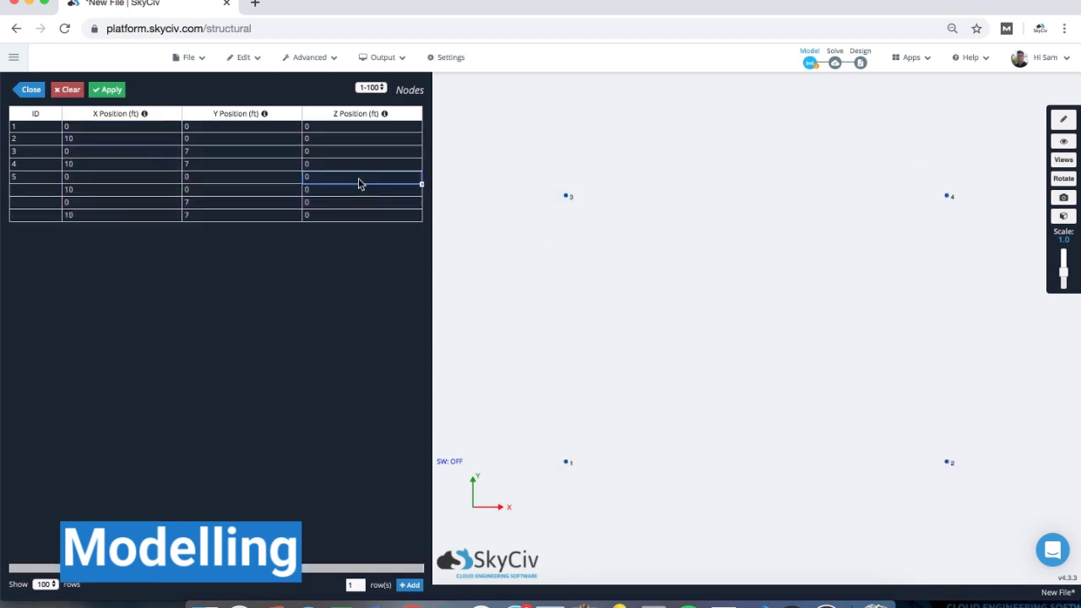
type("5")
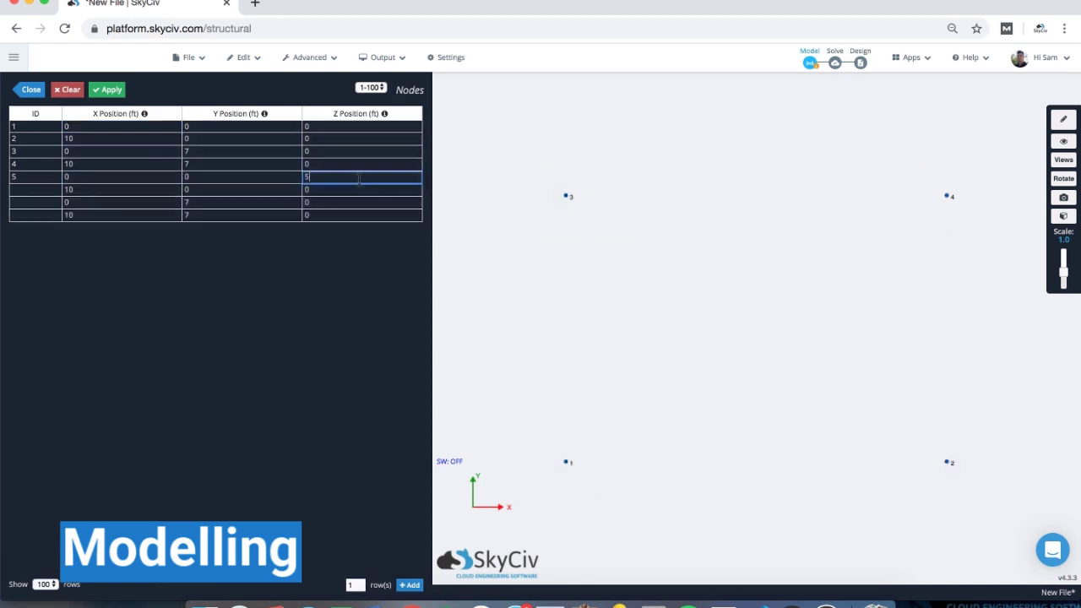
left_click(356, 189)
left_click(358, 176)
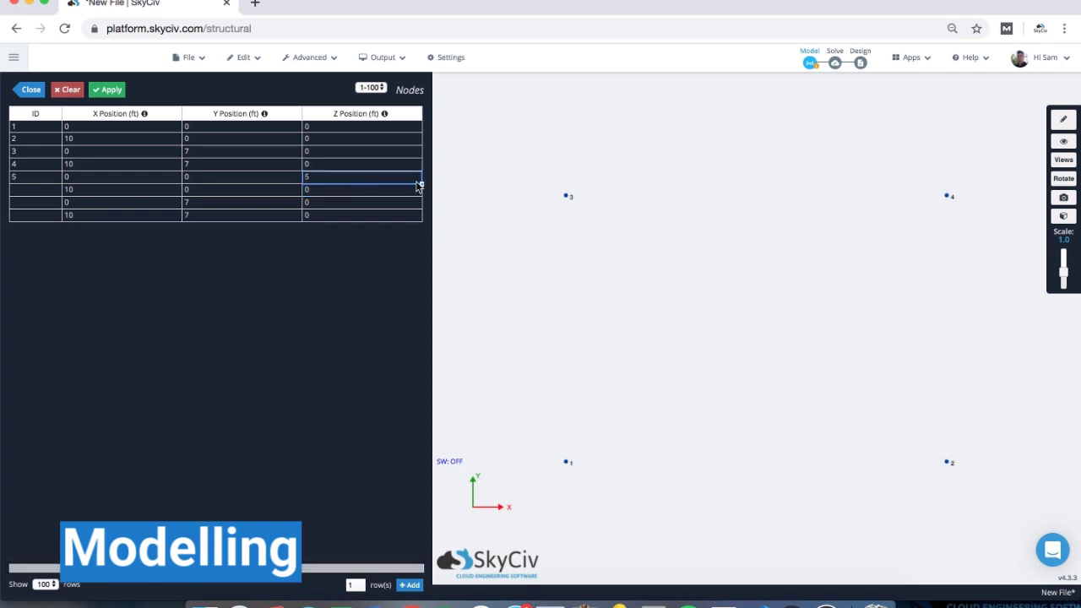
left_click_drag(422, 184, 421, 219)
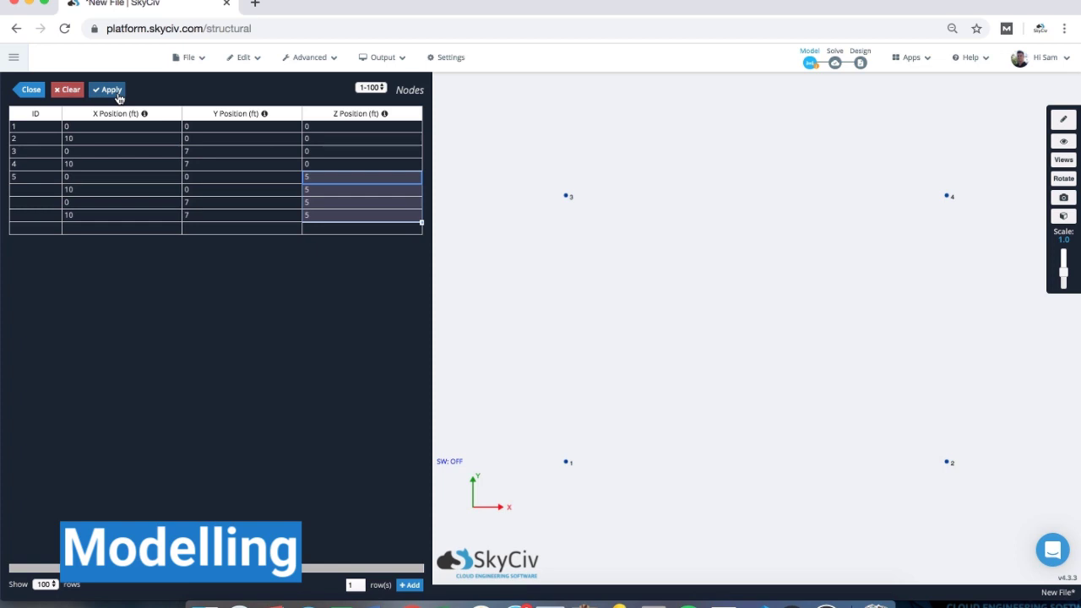
left_click(102, 91)
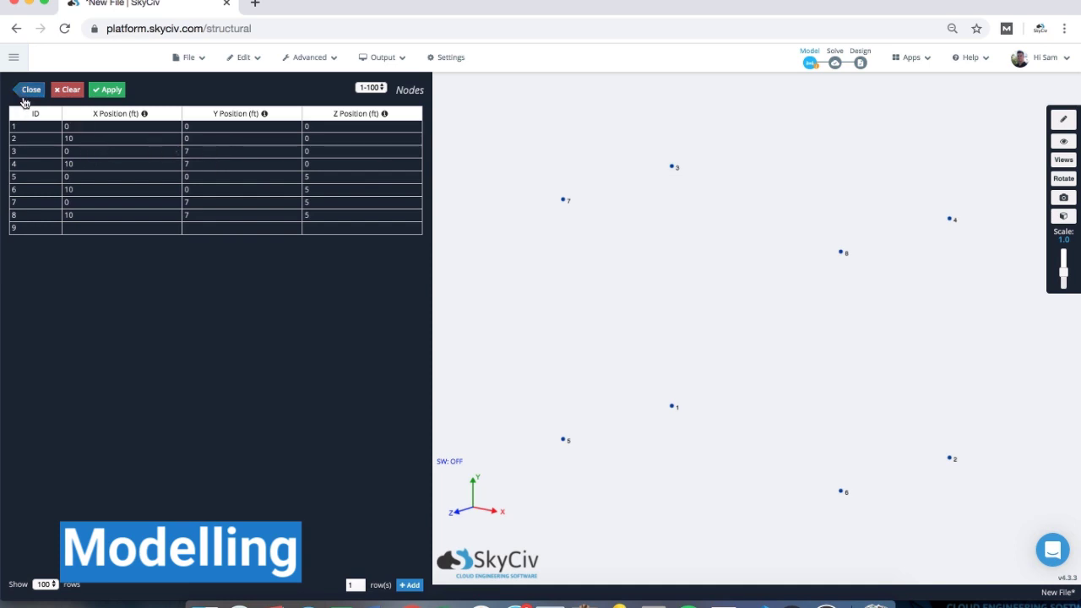
left_click(26, 93)
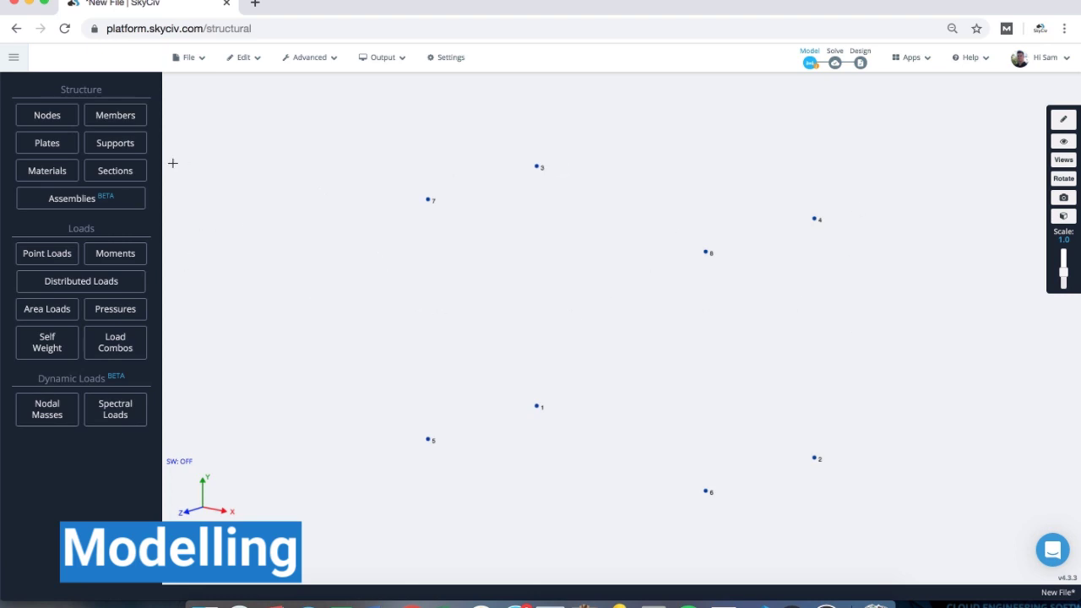
left_click(135, 125)
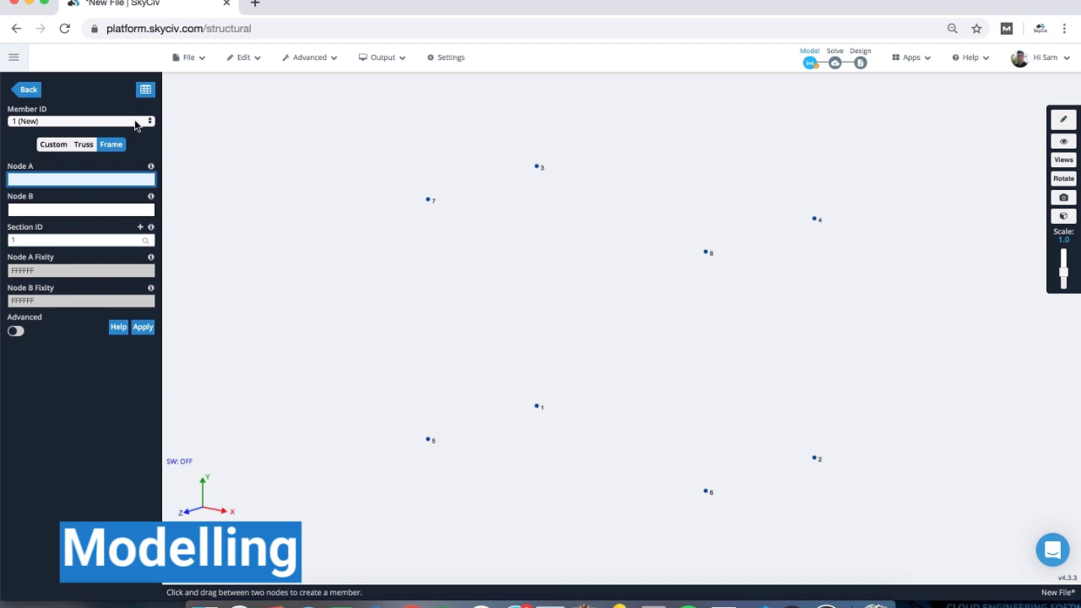
type("5")
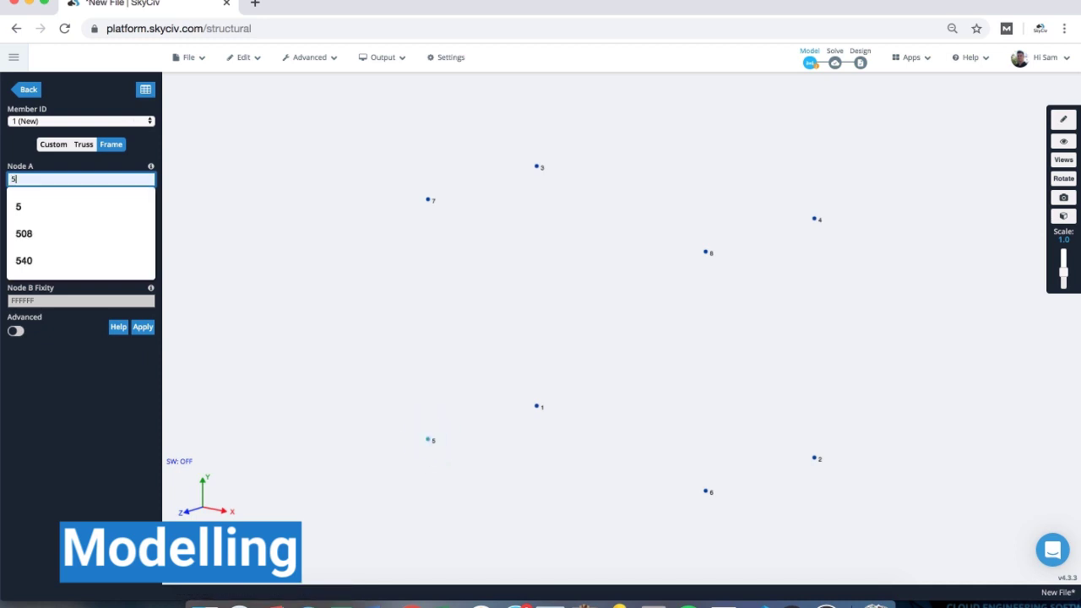
key("Tab")
type("7")
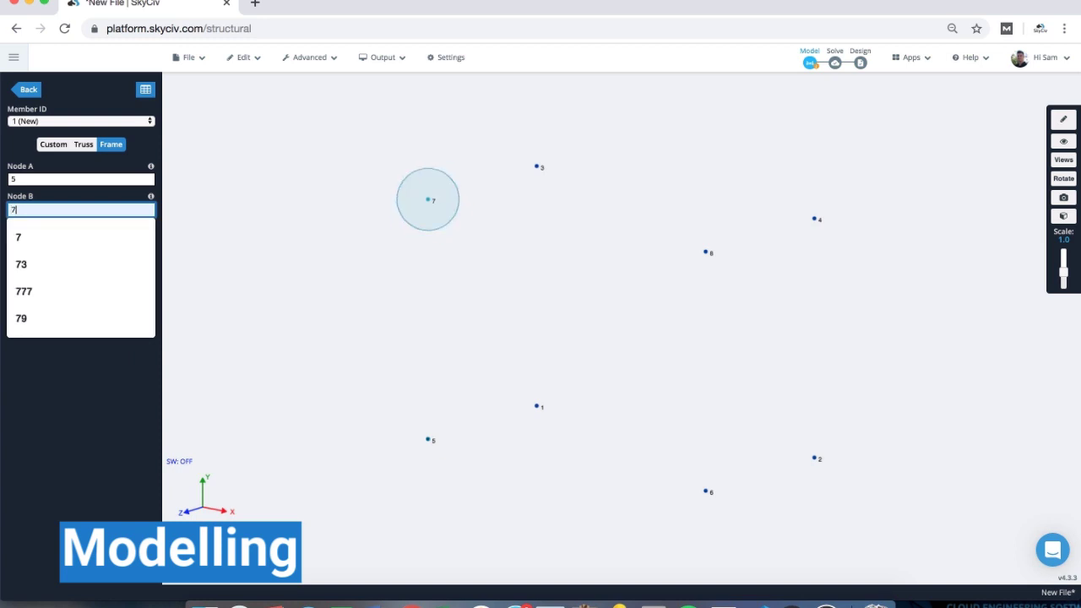
key("Tab")
key("Return")
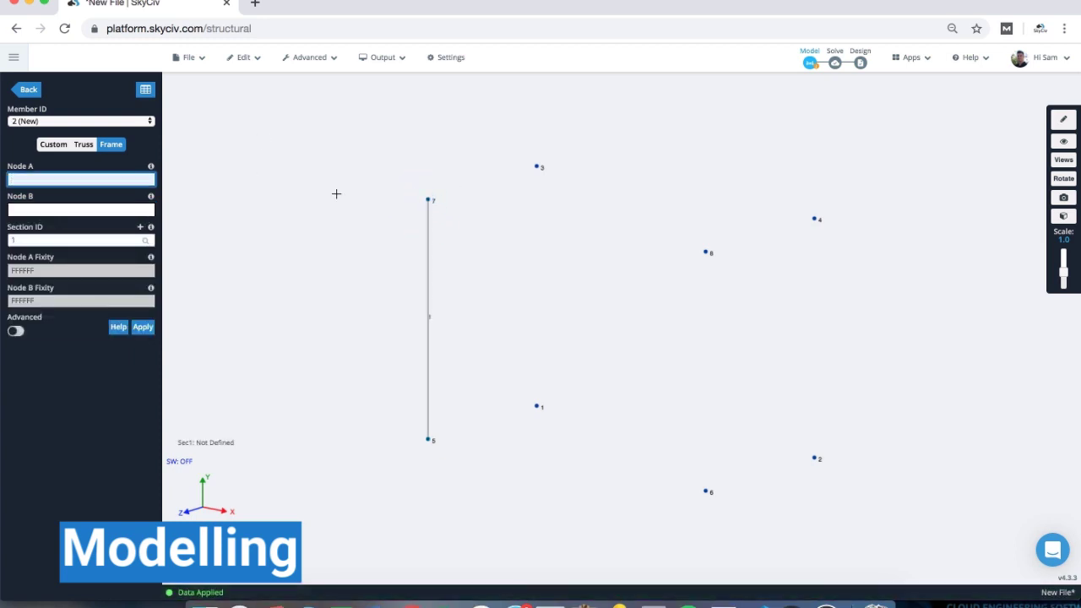
left_click(57, 182)
type("7")
key("Tab")
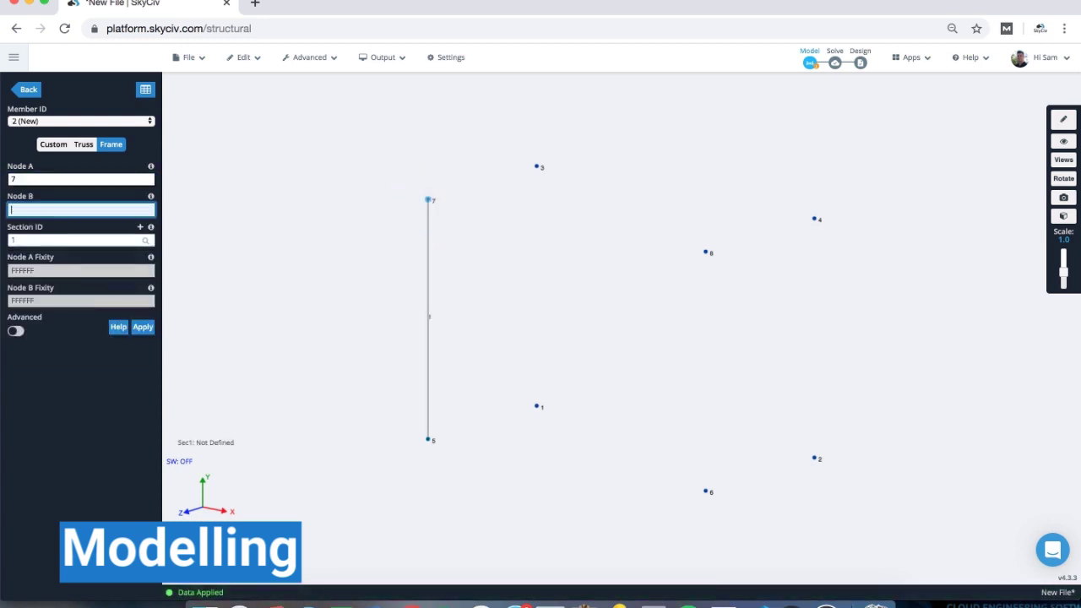
type("3")
key("Return")
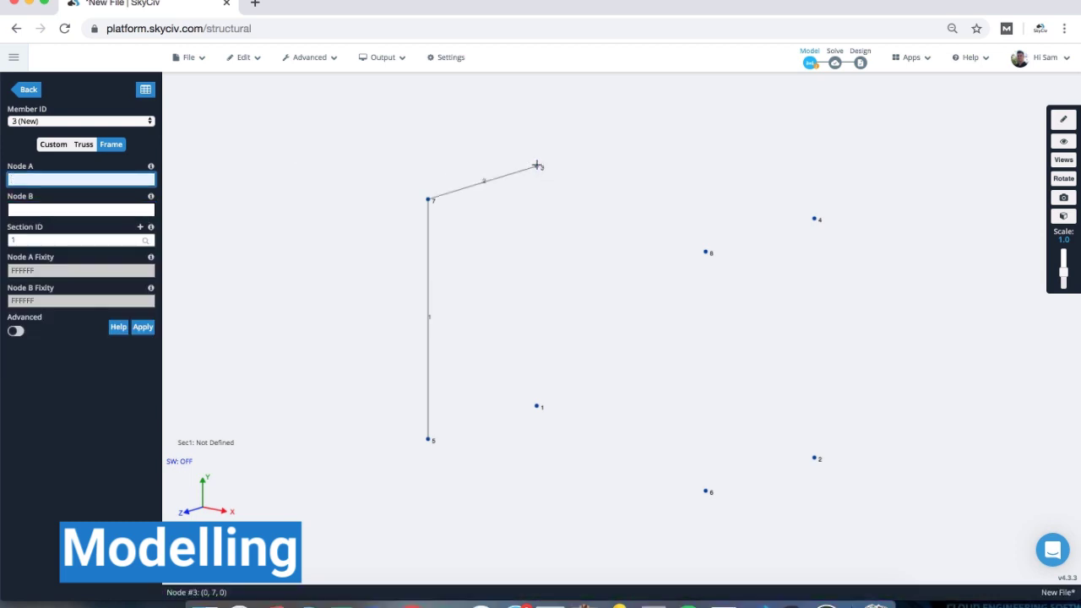
left_click(537, 166)
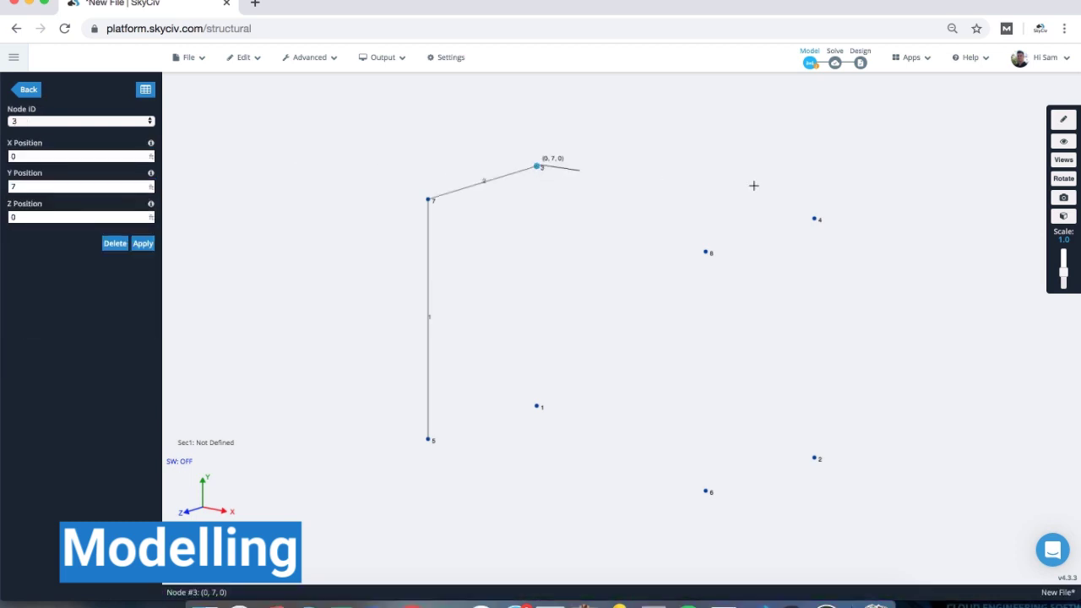
left_click(815, 219)
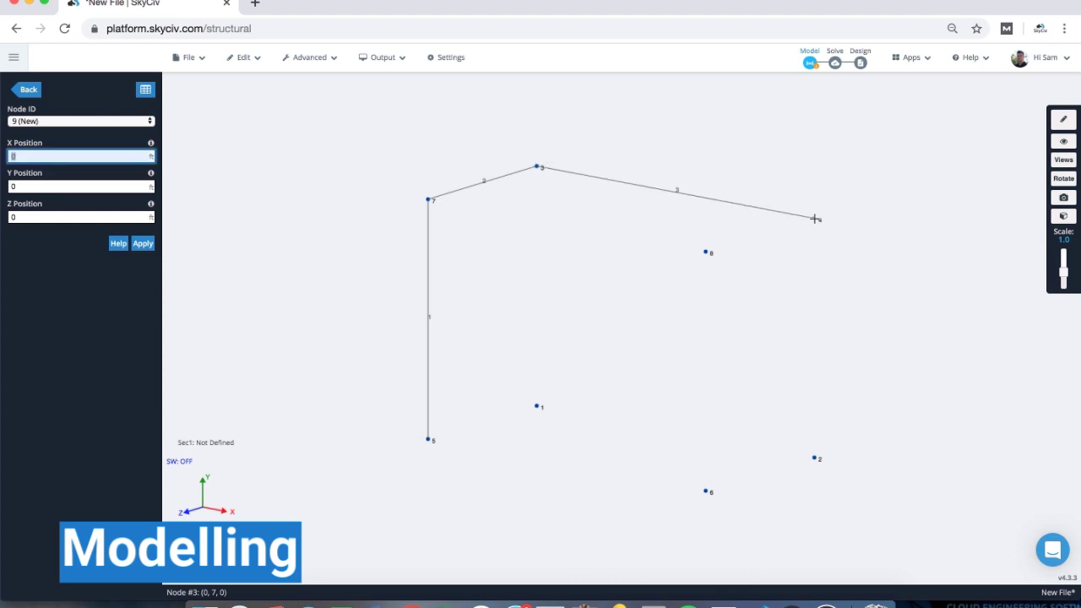
left_click(705, 251)
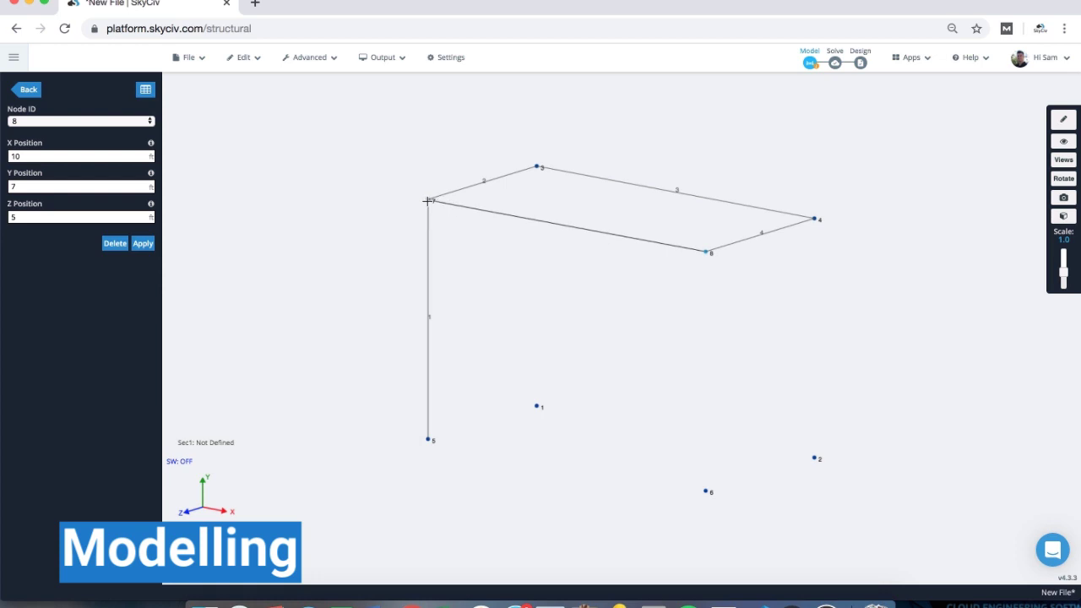
left_click(428, 200)
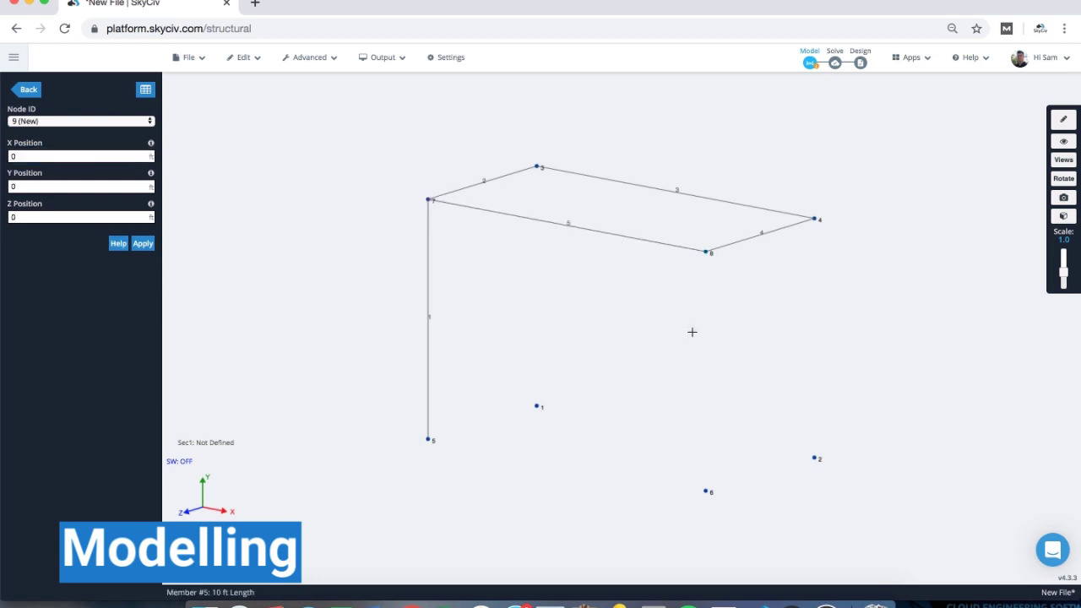
left_click(25, 91)
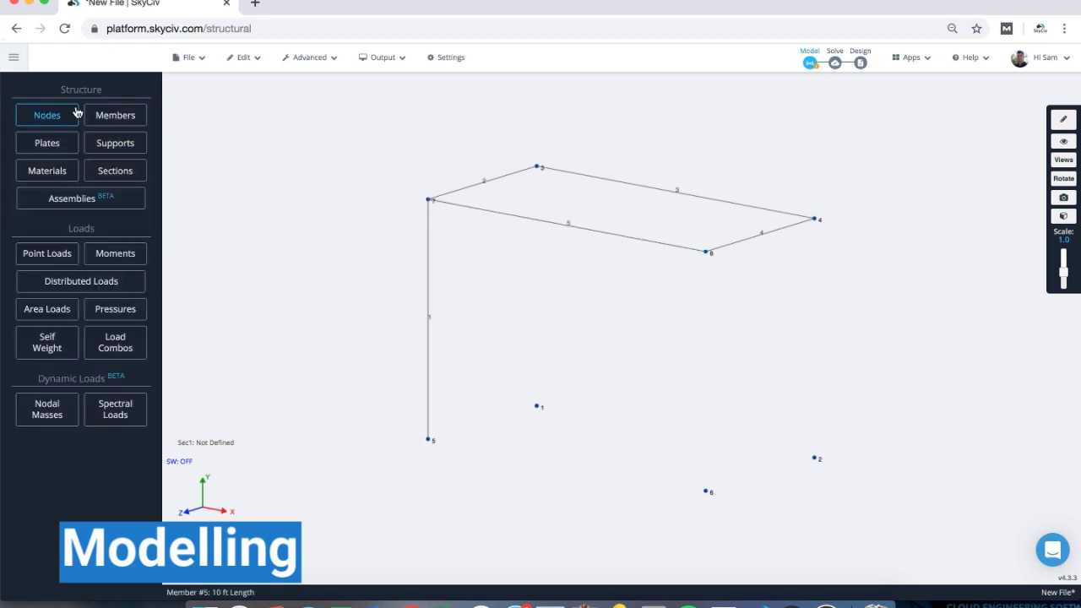
left_click(114, 117)
left_click(144, 95)
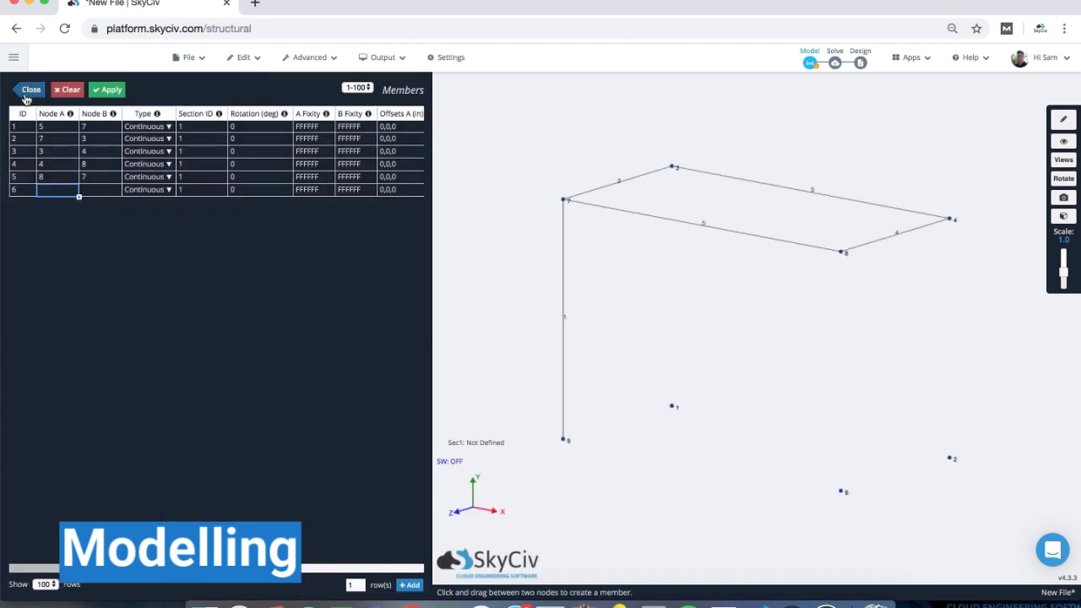
left_click(29, 90)
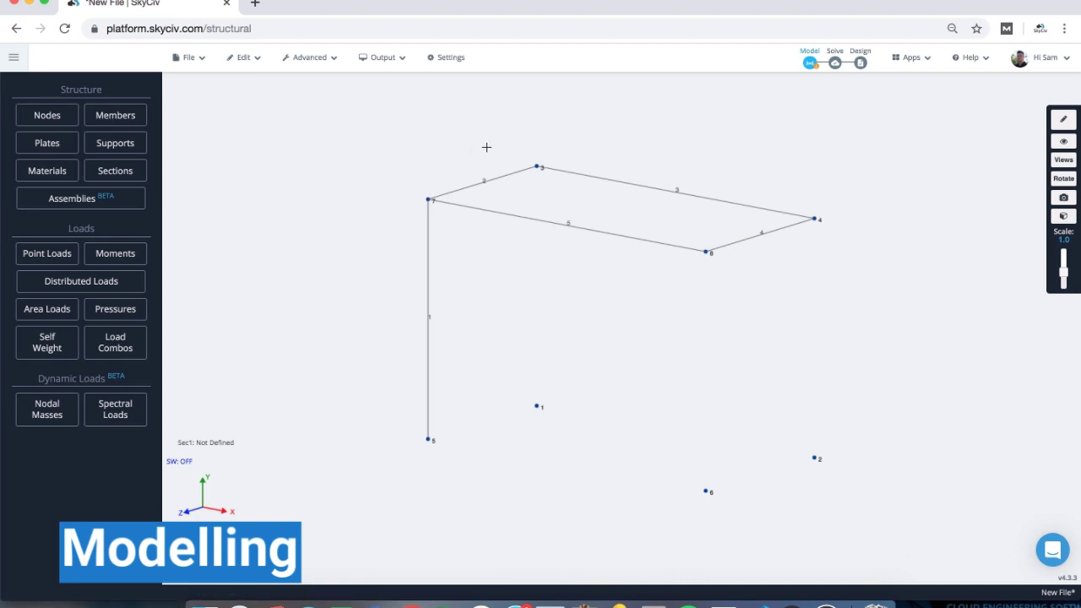
- Draw a column from node 3 to node 1 and a rear bay through new nodes 9 and 10
left_click(1062, 119)
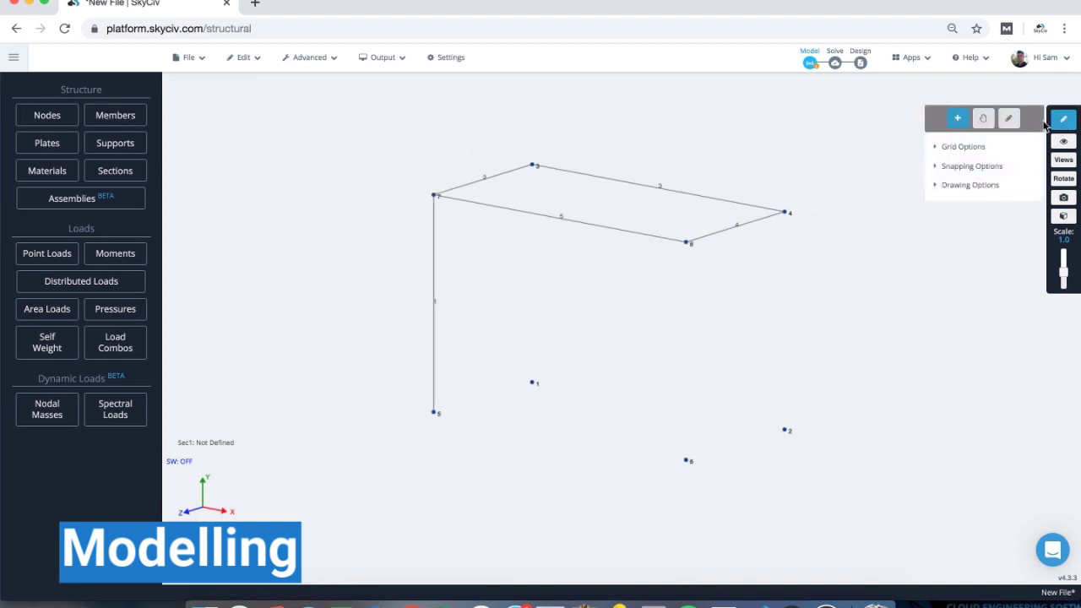
left_click(1008, 118)
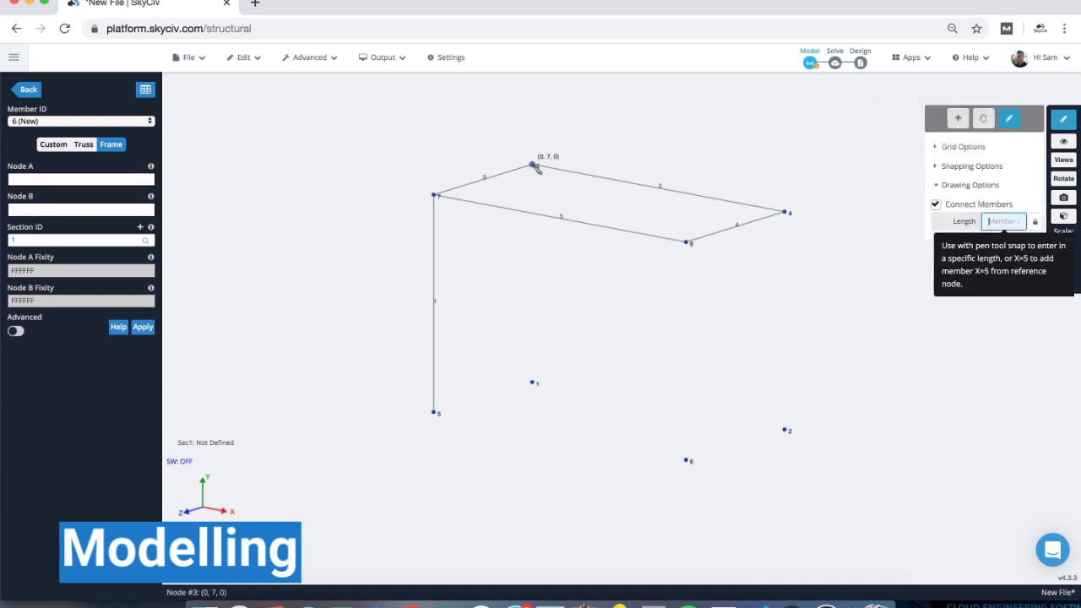
left_click(533, 165)
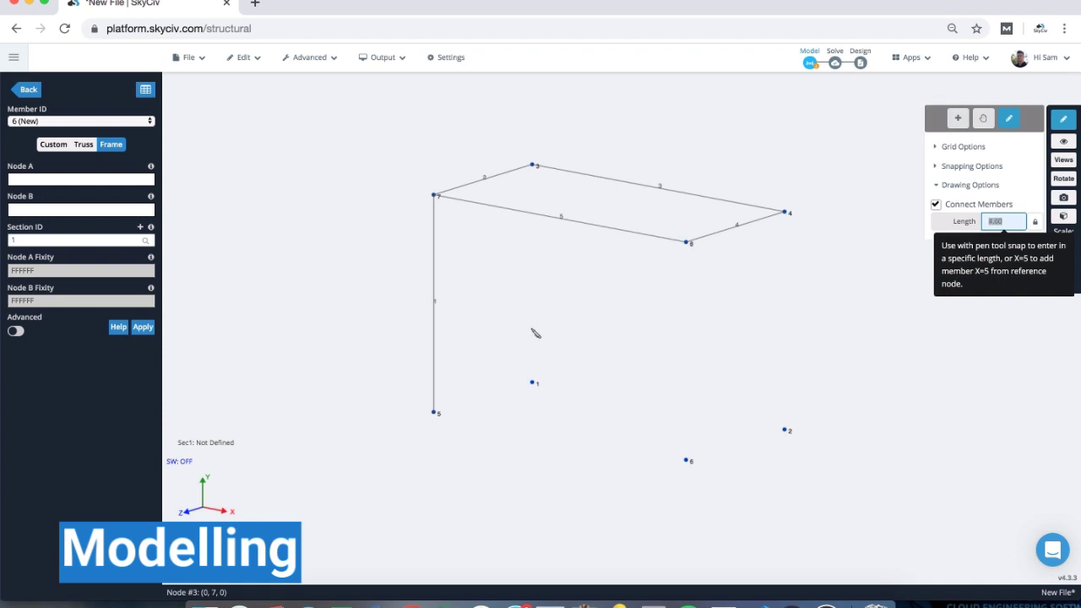
left_click(533, 384)
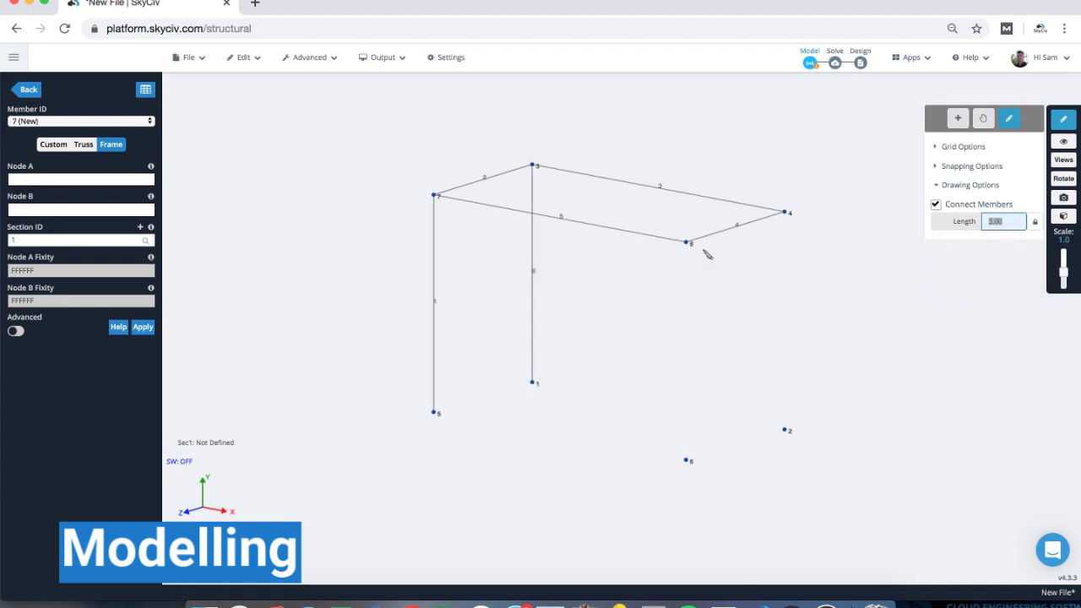
mouse_move(787, 160)
left_mouse_down()
mouse_move(747, 176)
mouse_move(780, 163)
left_mouse_up()
right_click_drag(785, 162, 623, 229)
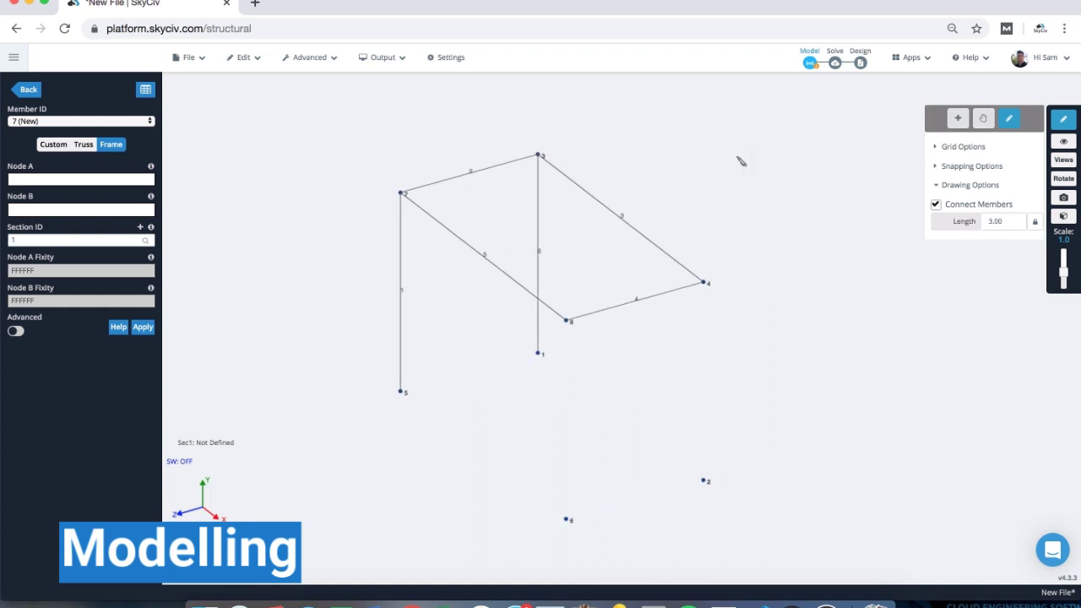
right_click_drag(738, 158, 656, 178)
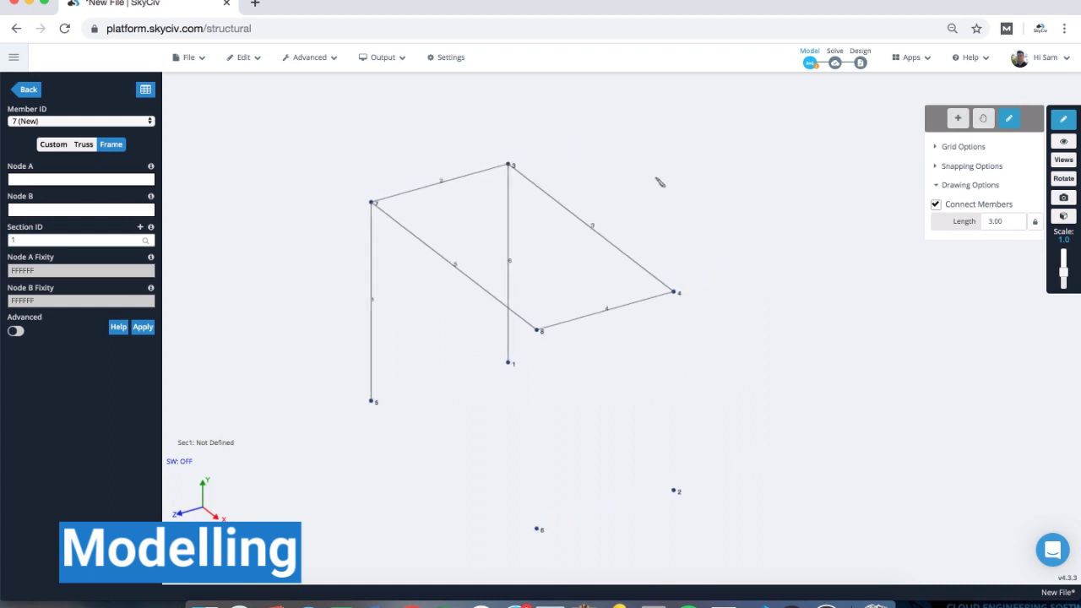
left_click(510, 165)
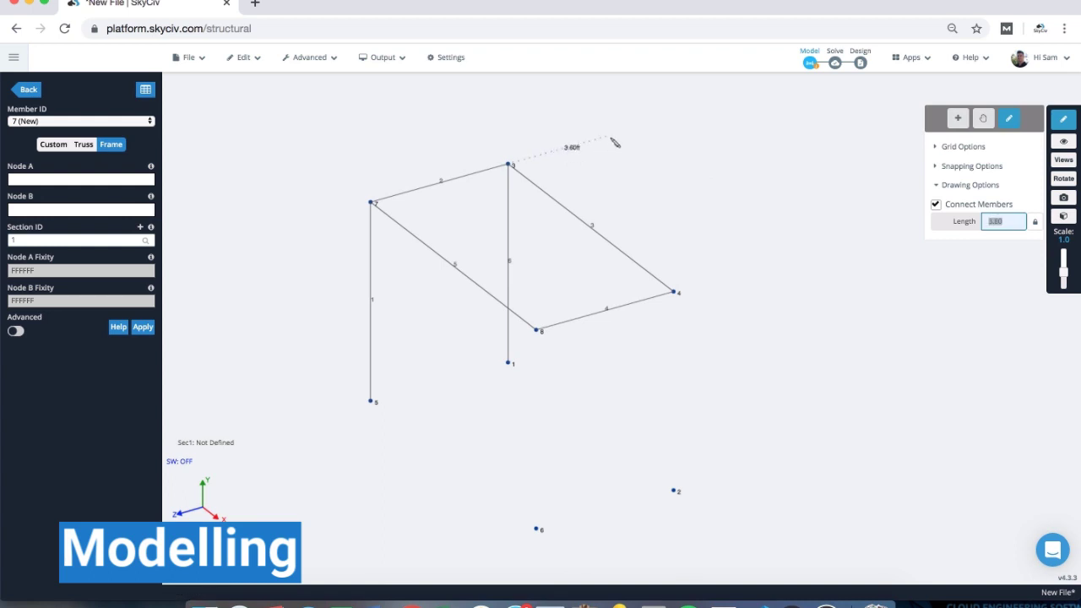
left_click(610, 138)
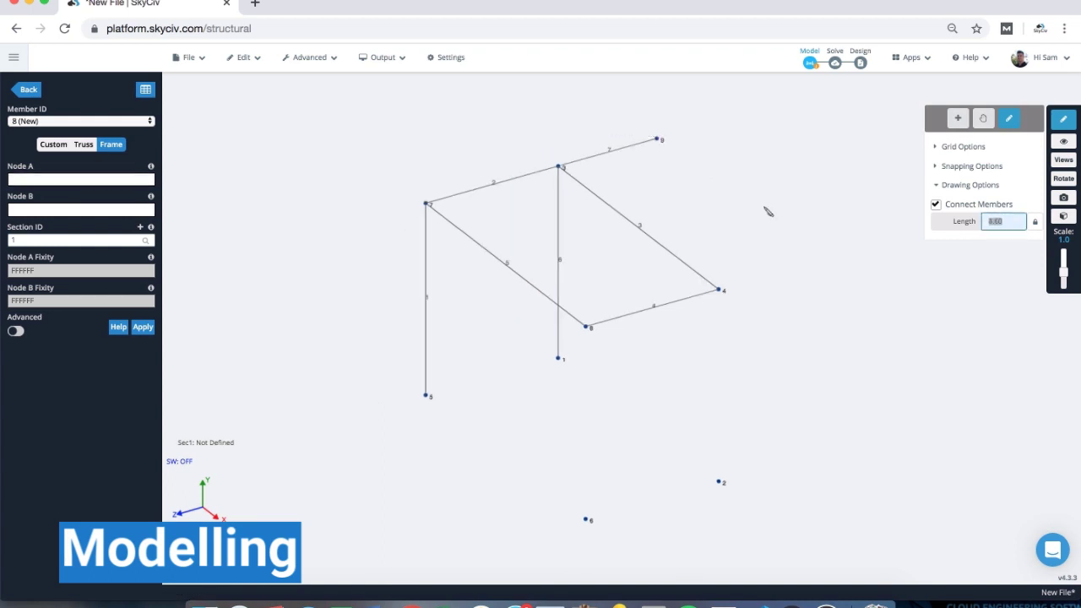
left_click(816, 264)
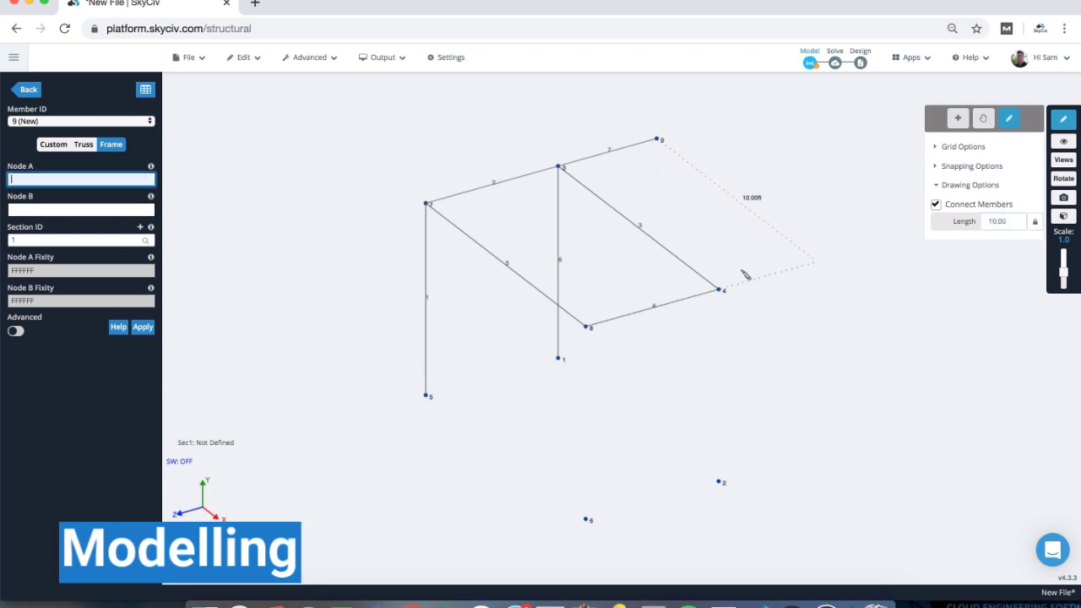
left_click(720, 291)
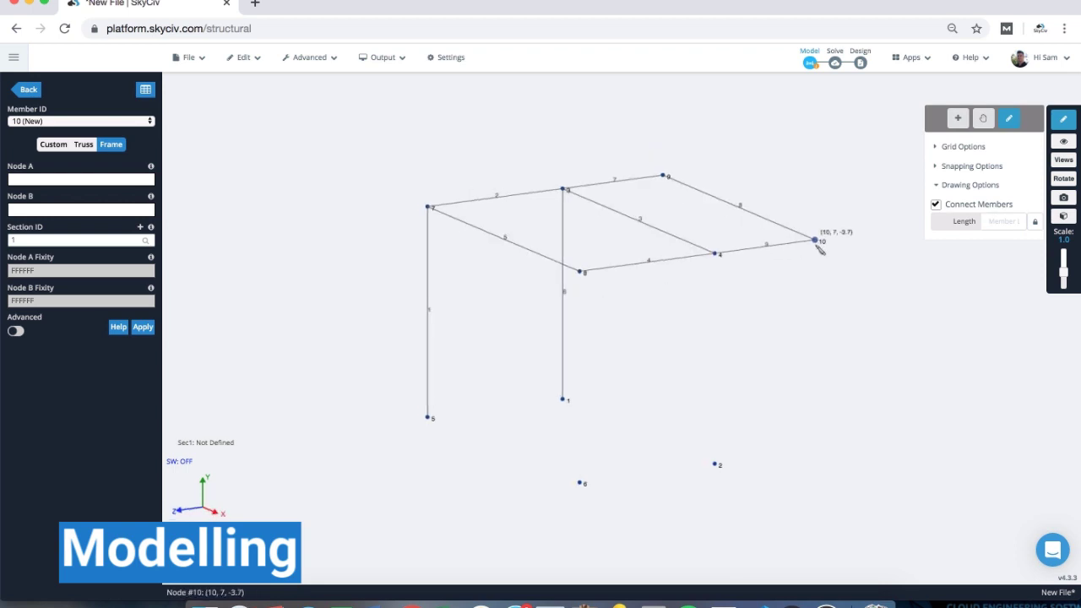
- Draw 7 ft columns from nodes 10, 9, 4 and 8 down to nodes 11, 12, 2 and 6
left_click(816, 244)
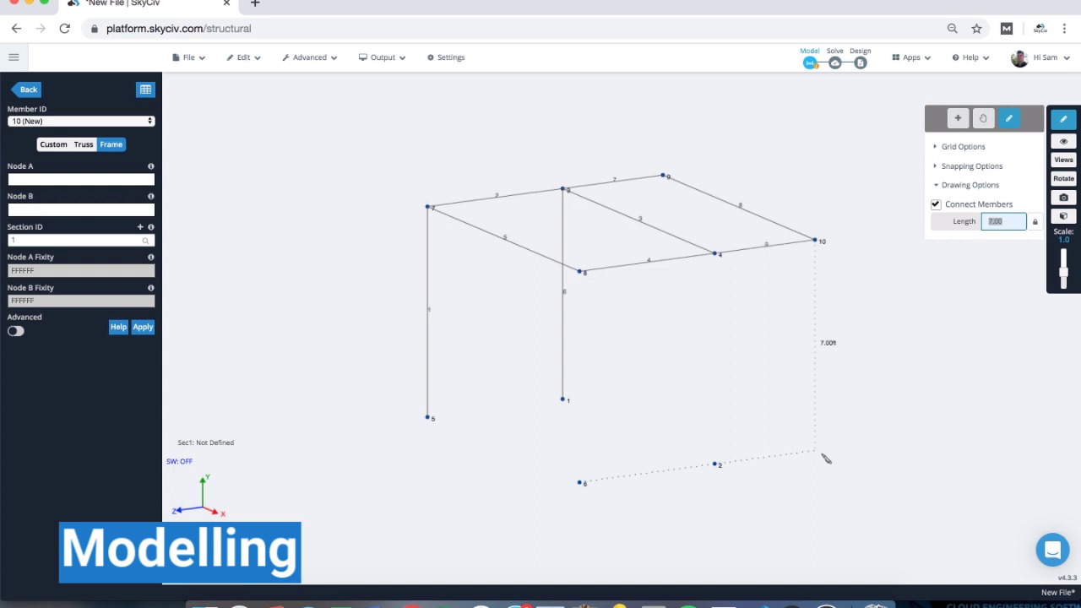
left_click(826, 456)
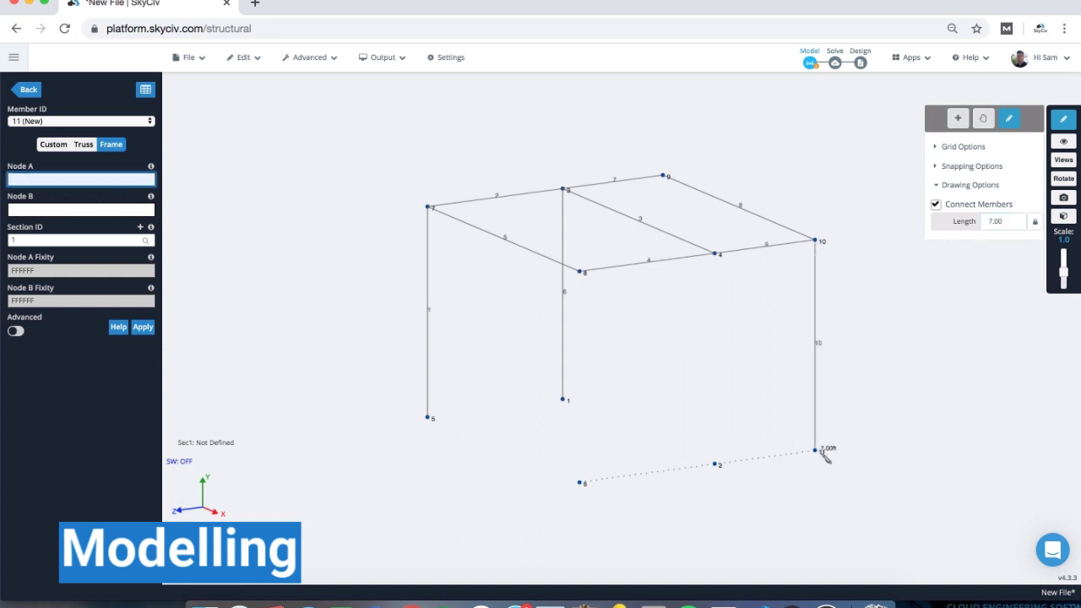
left_click(664, 177)
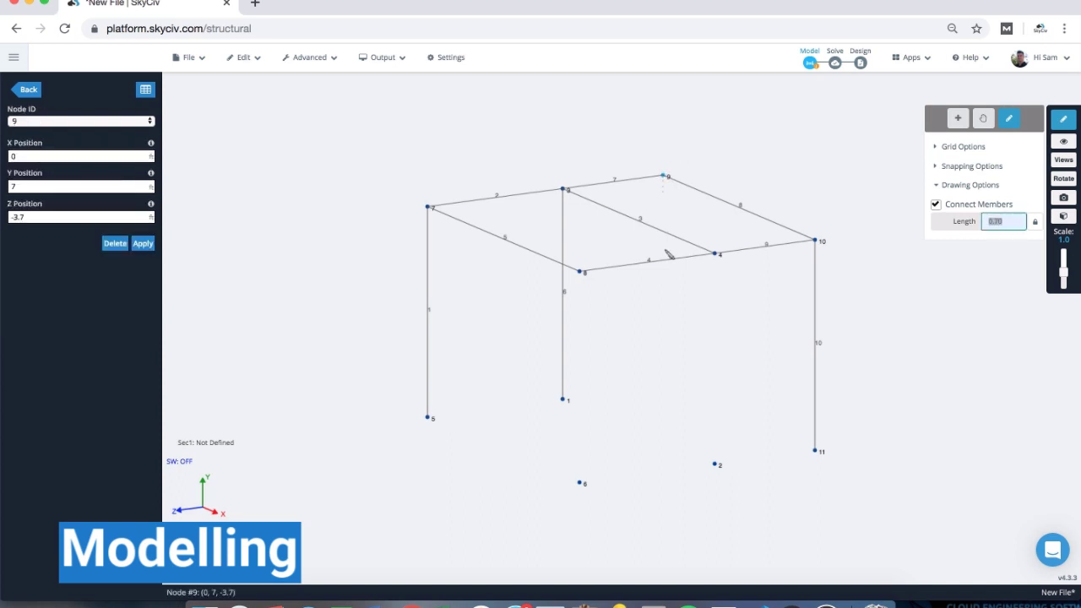
left_click(664, 390)
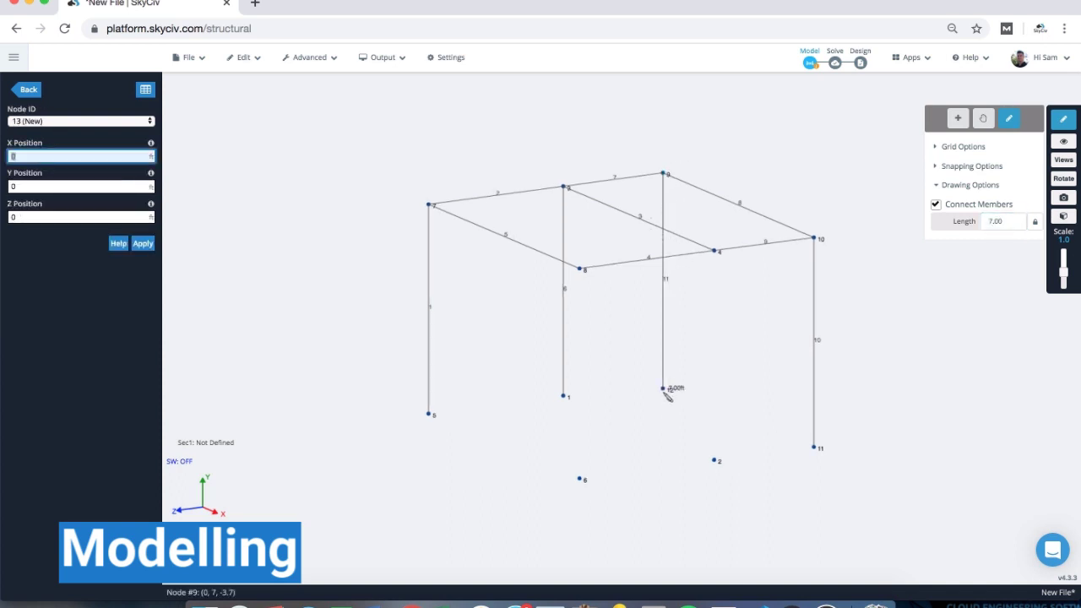
left_click(714, 251)
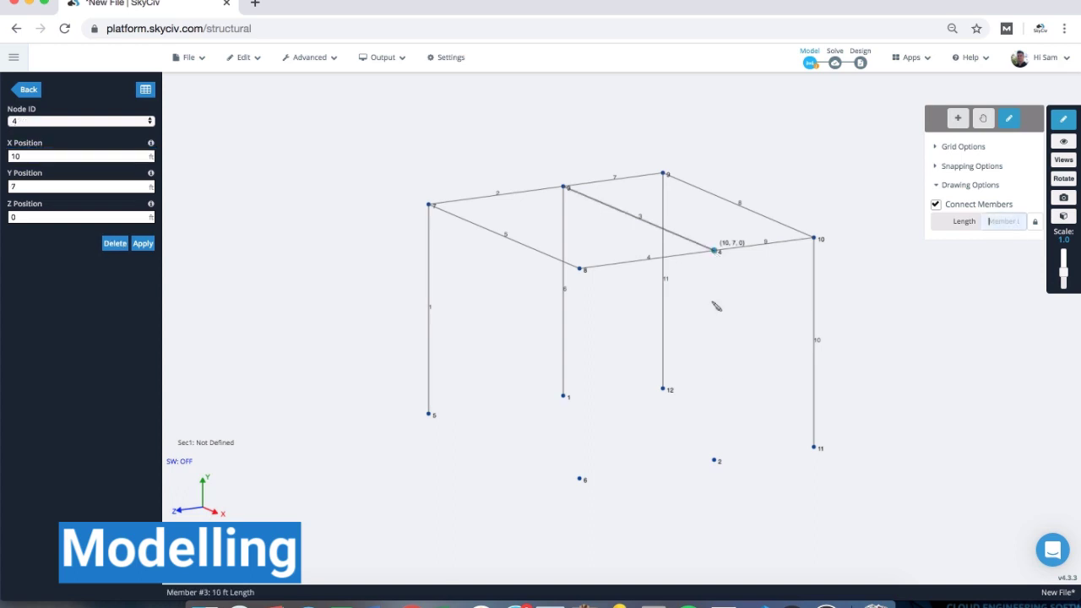
left_click(715, 461)
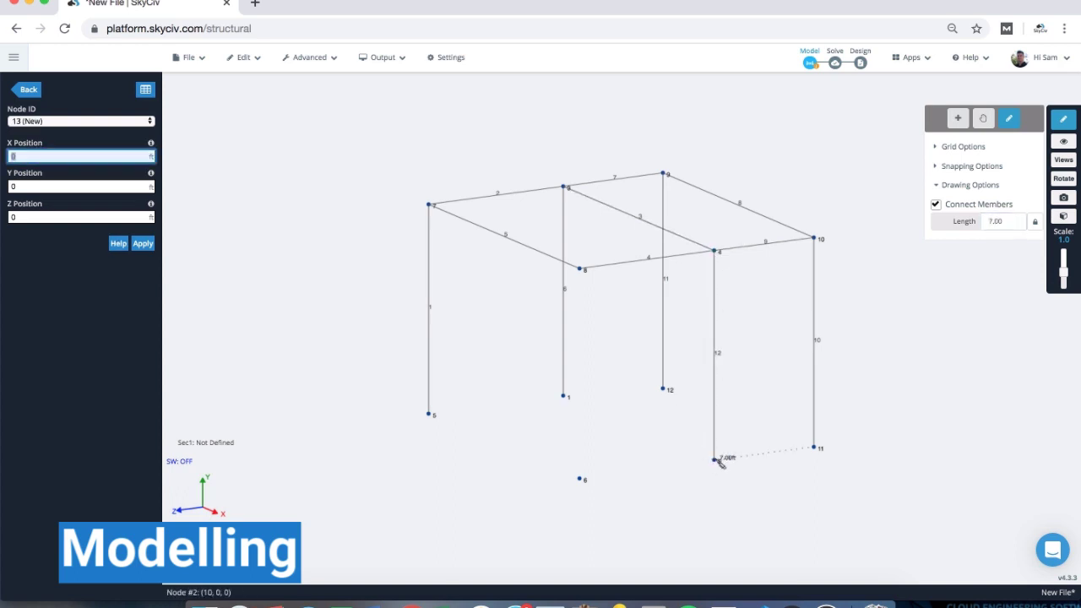
left_click(581, 269)
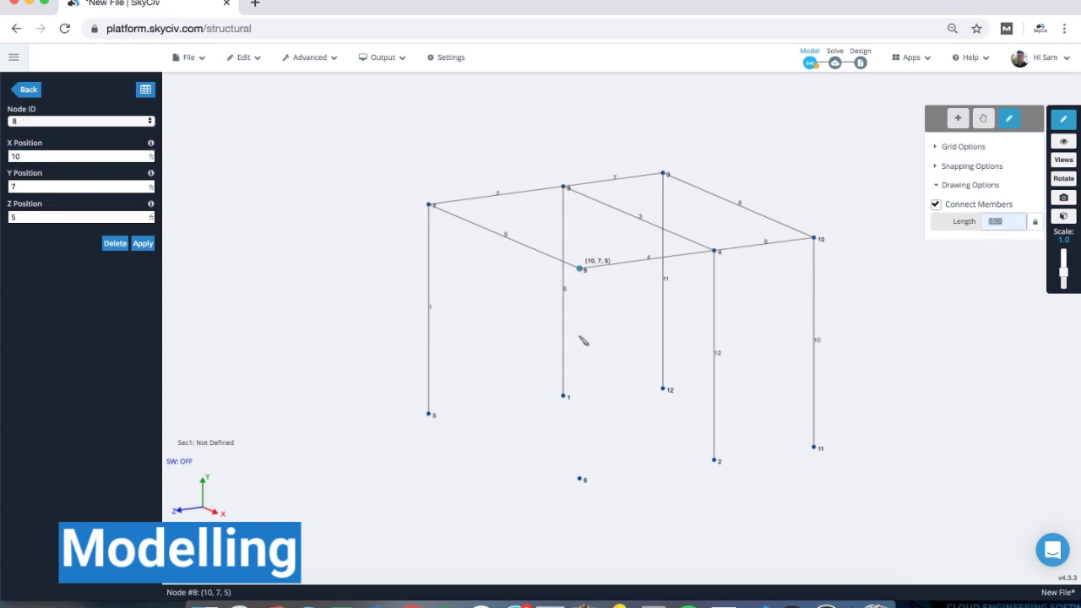
left_click(581, 479)
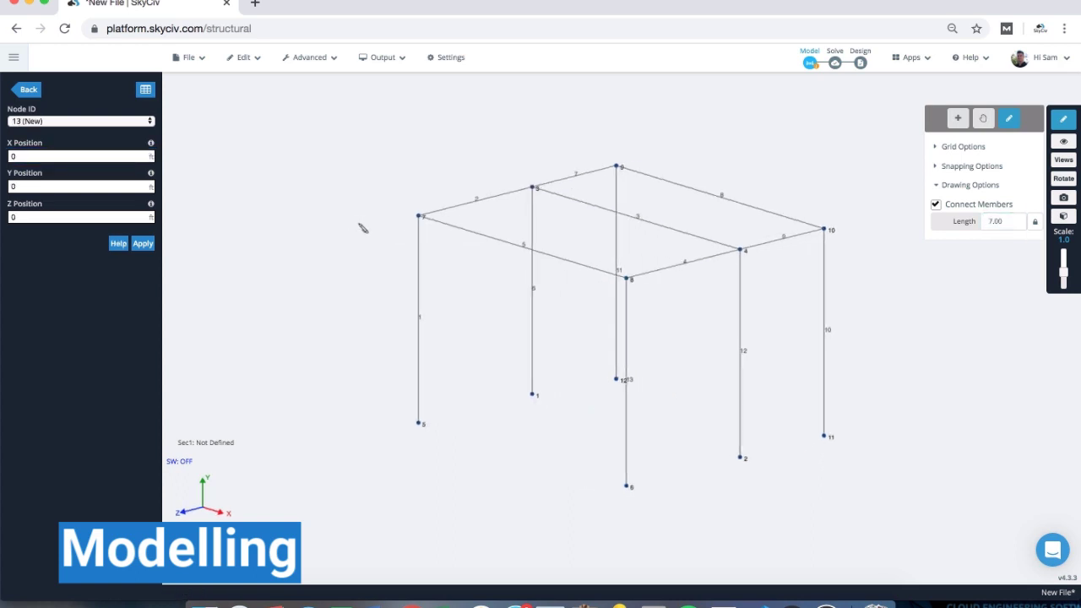
left_click(1063, 123)
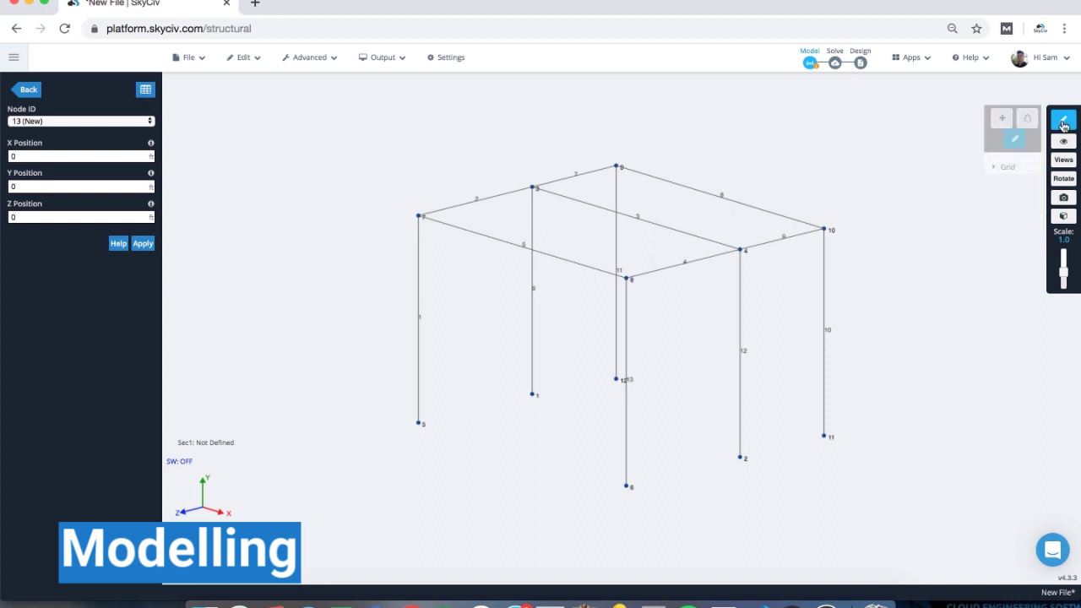
left_click(32, 91)
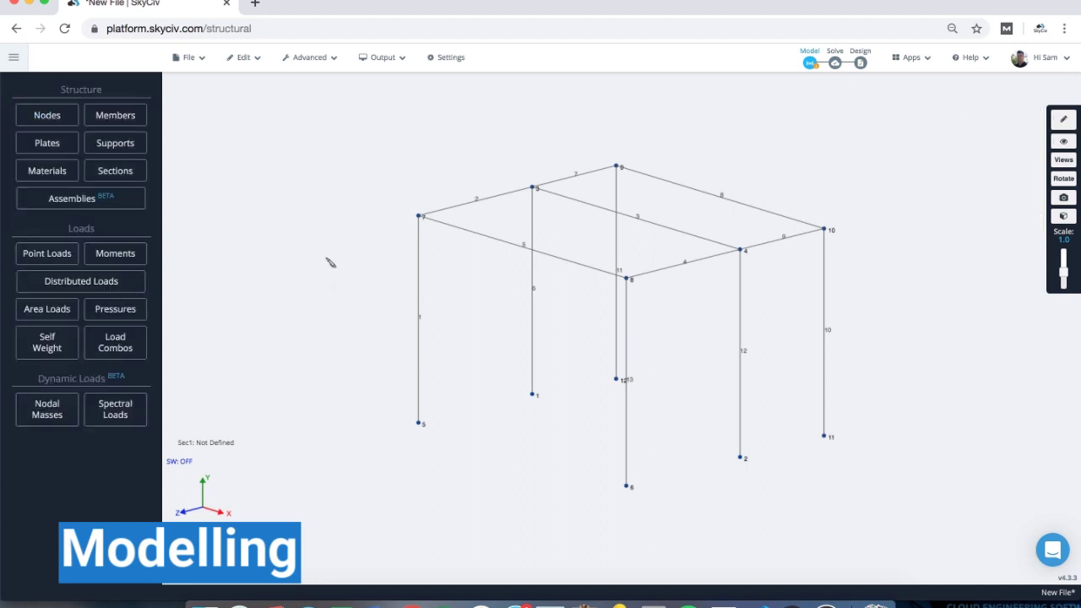
- From a near-front view, select long beams 3, 5 and 8 and edit them together
left_click_drag(327, 259, 364, 255)
left_click(1055, 123)
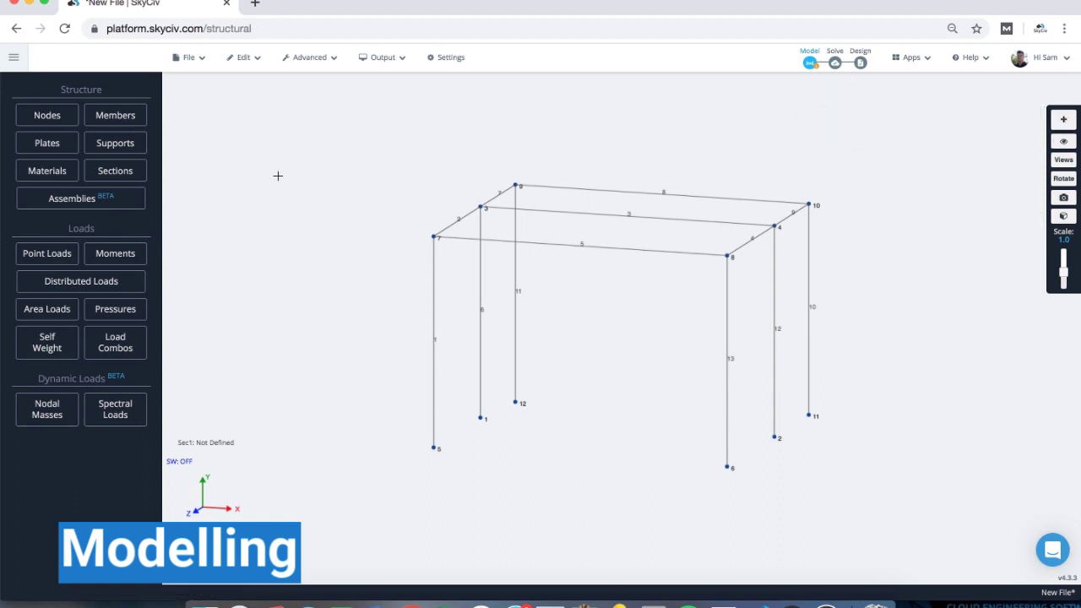
left_click_drag(313, 182, 577, 287)
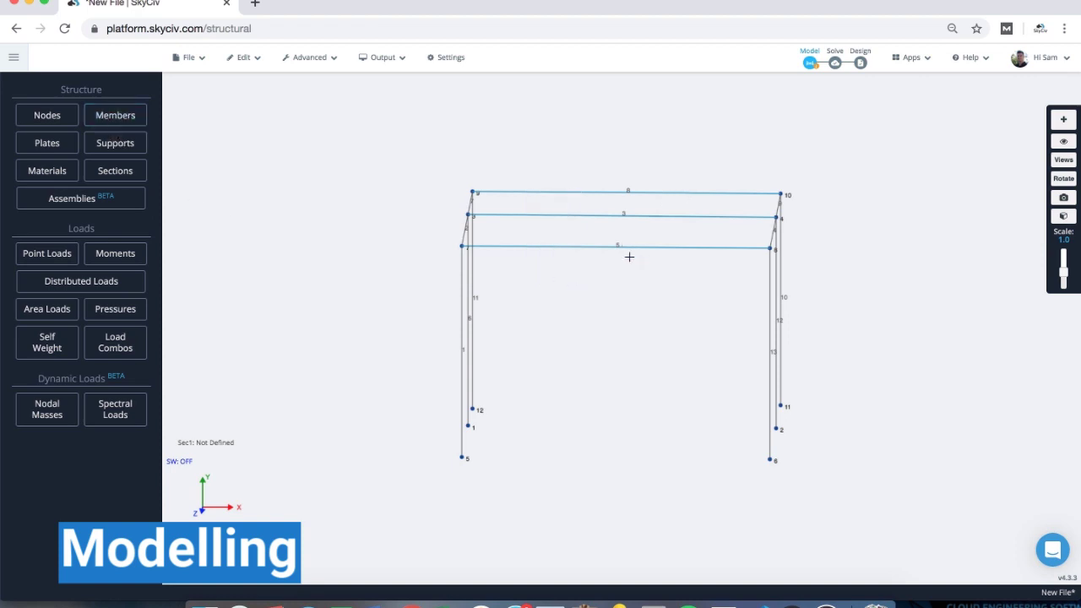
left_click(108, 118)
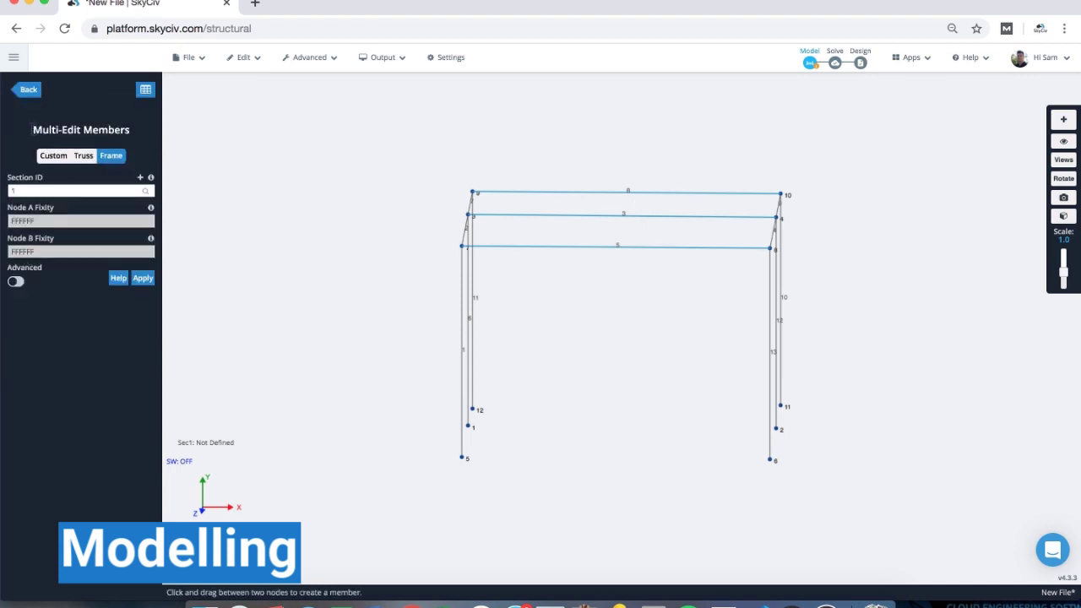
- Assign Section ID 2 to beams 3, 5 and 8 in the advanced settings and confirm
left_click(15, 283)
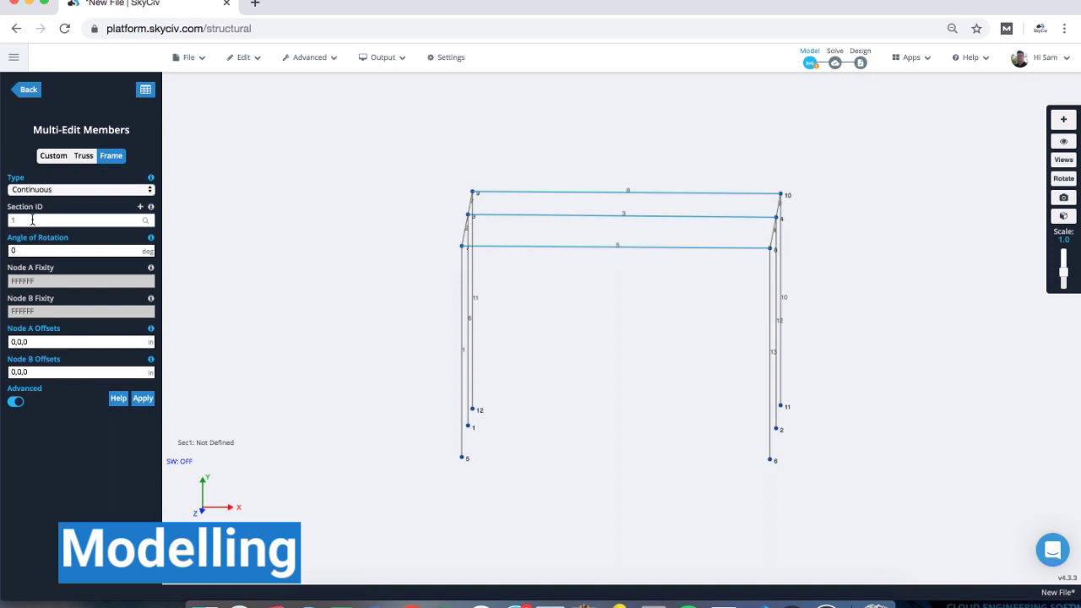
left_click(32, 220)
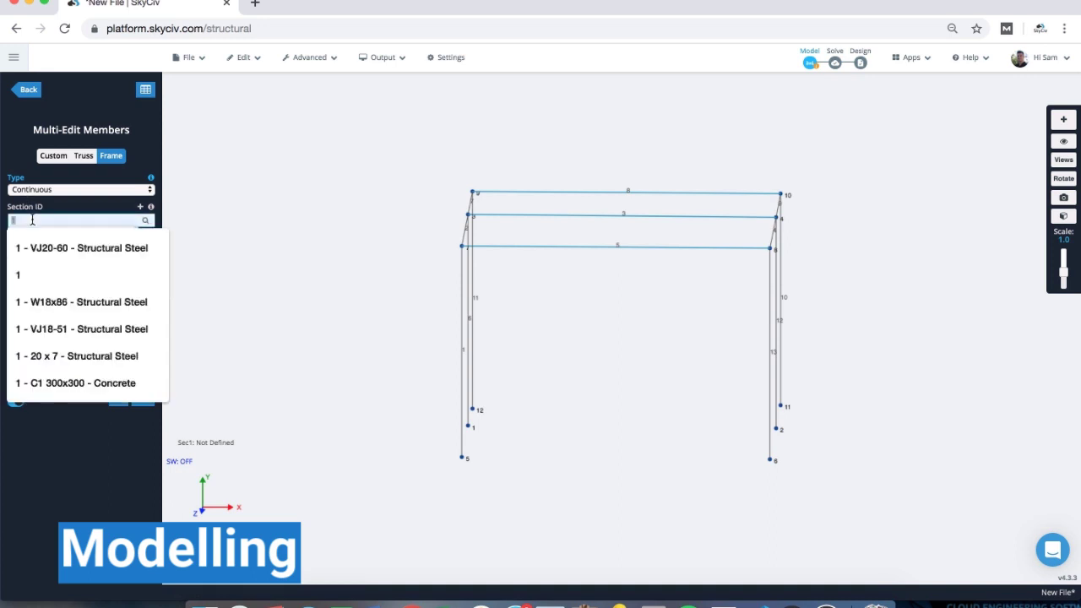
type("2")
key("Return")
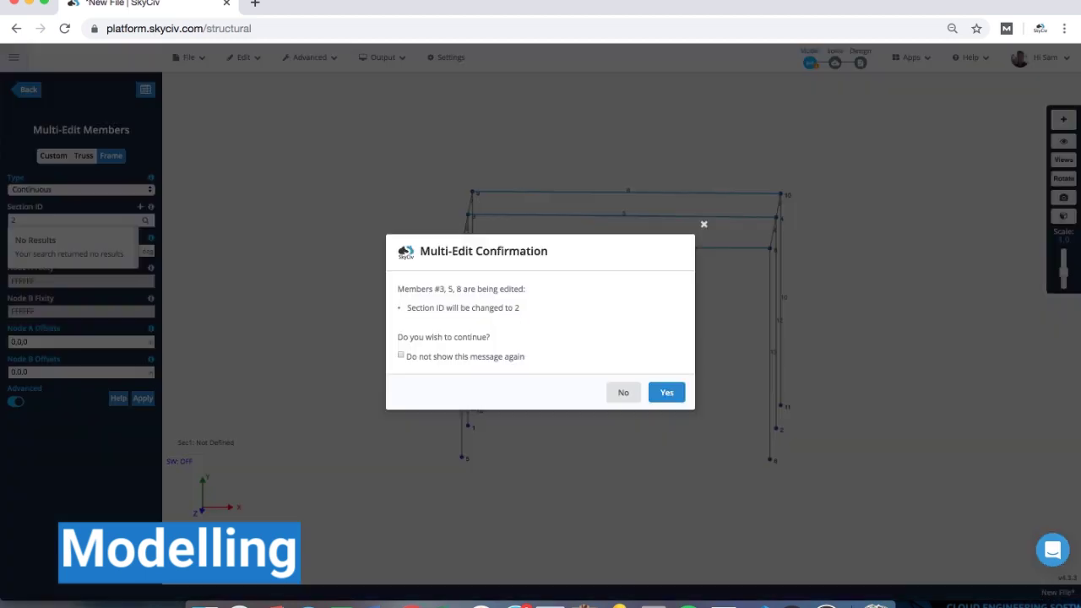
left_click(666, 392)
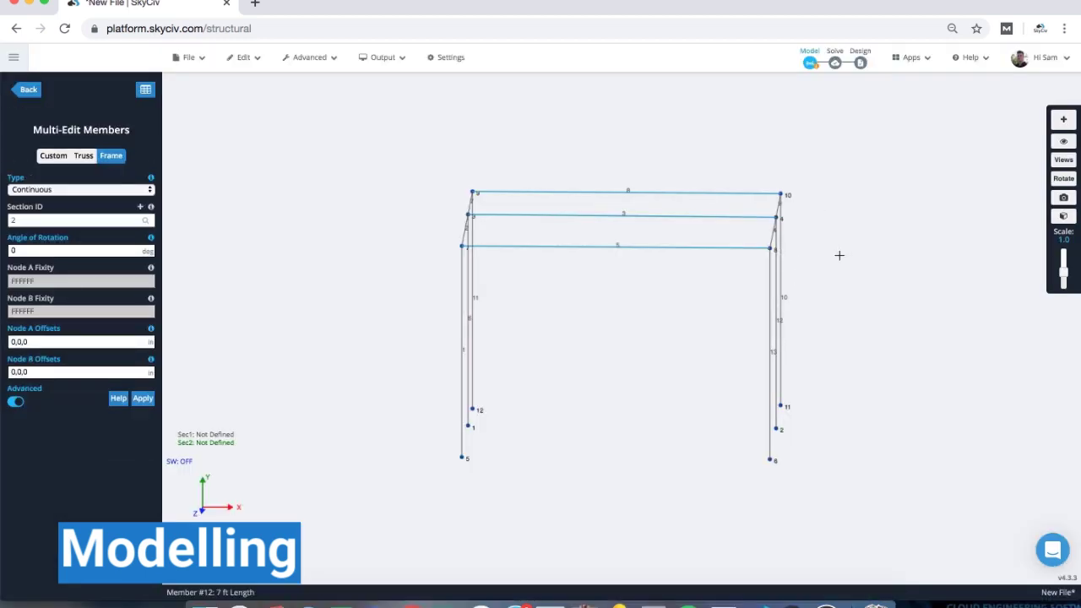
right_click_drag(840, 255, 825, 263)
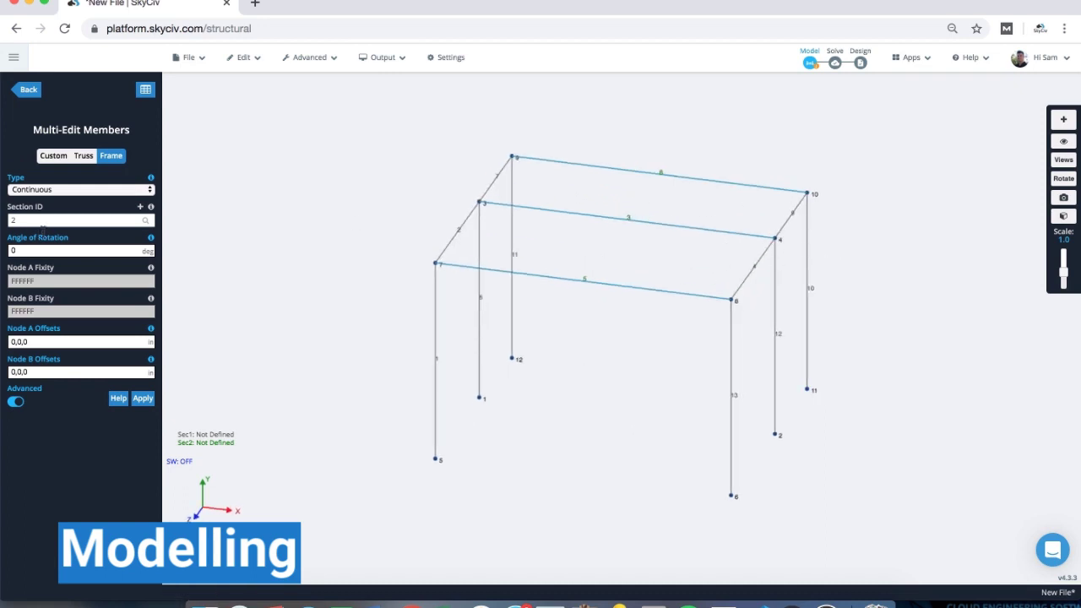
left_click(37, 191)
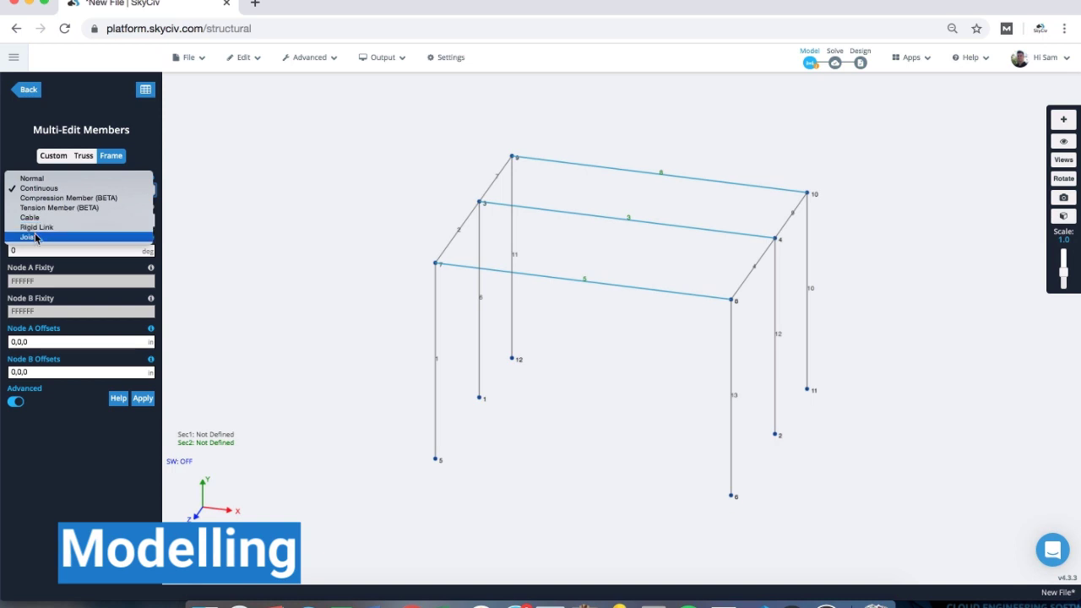
- Give the beams Truss end fixities (FFFFRR) and open the Node A Fixity documentation
left_click(17, 146)
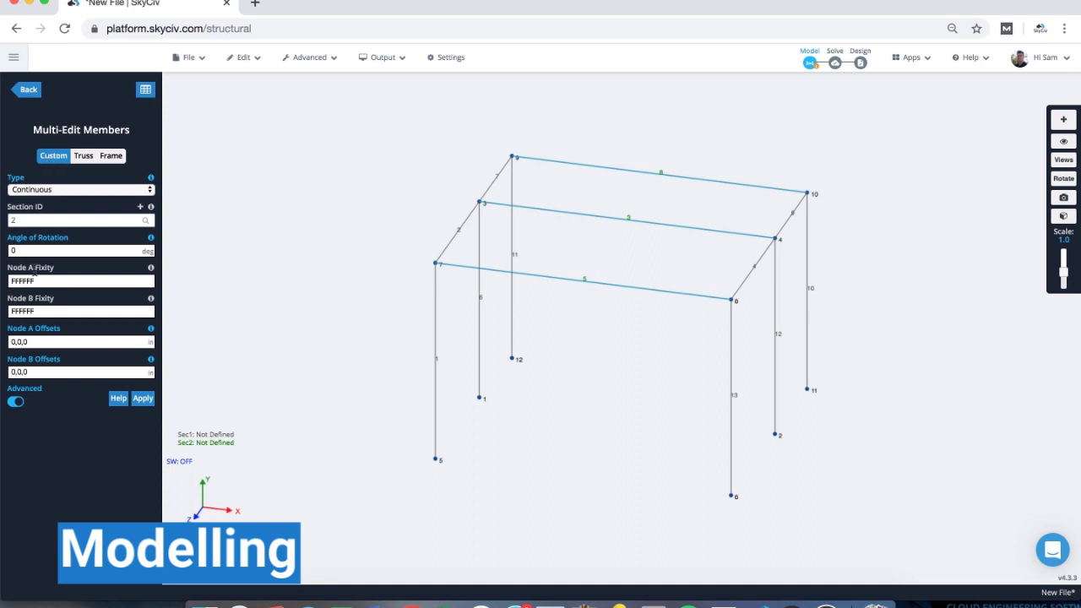
left_click(84, 158)
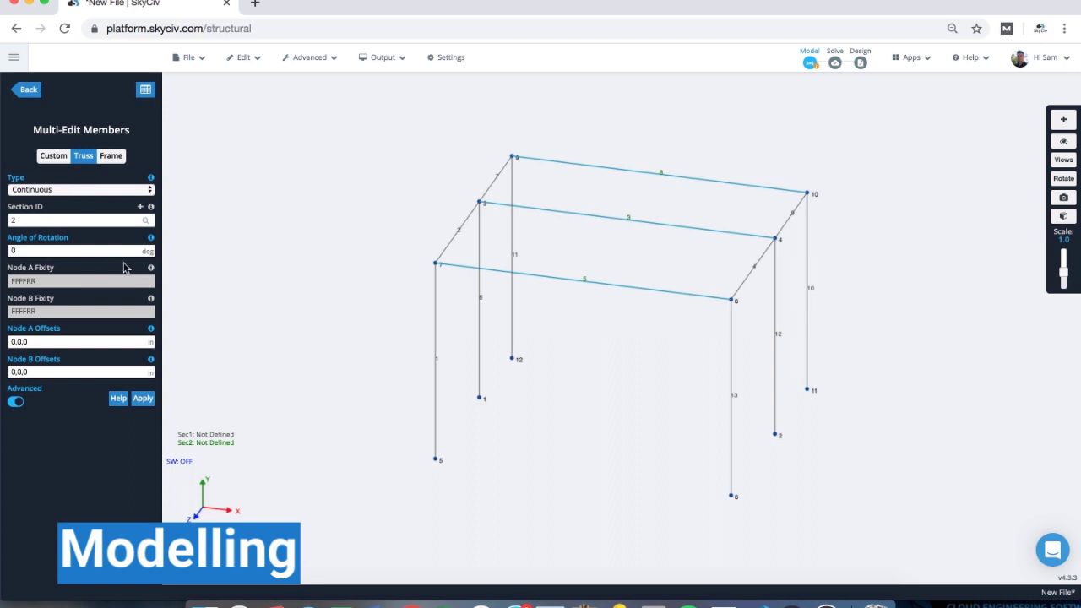
mouse_move(151, 271)
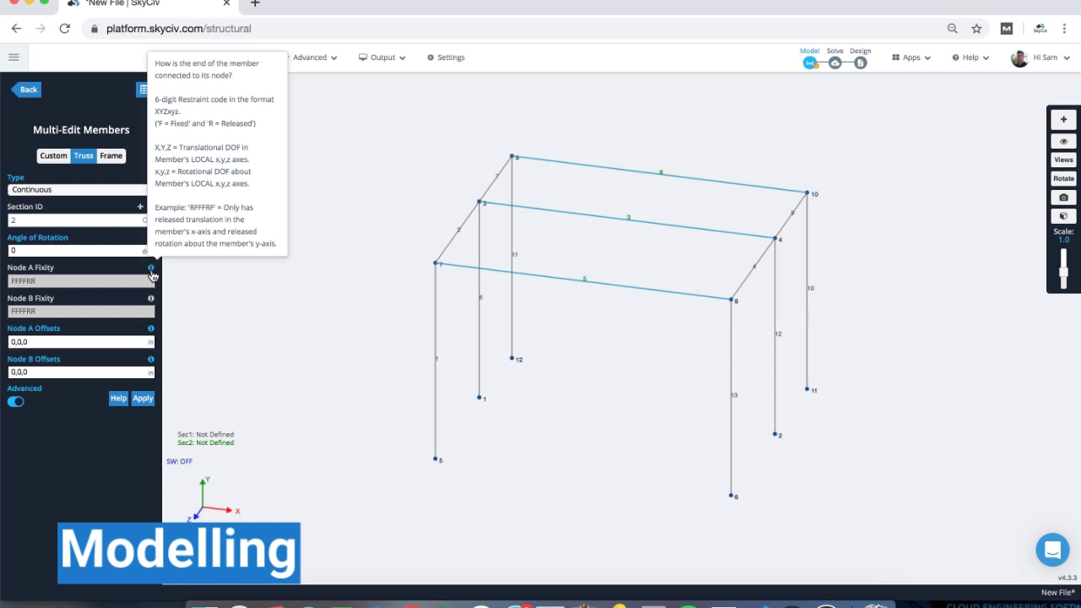
left_click(151, 268)
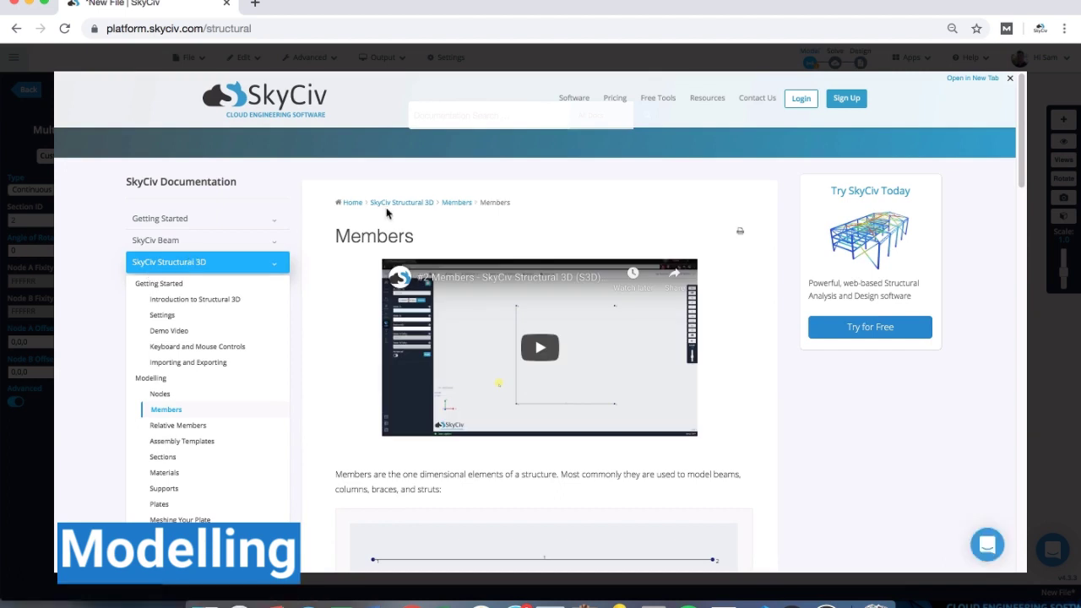
- Read through the Members documentation, close it, and deselect the beams
scroll(387, 213, "down", 1)
scroll(332, 242, "down", 2)
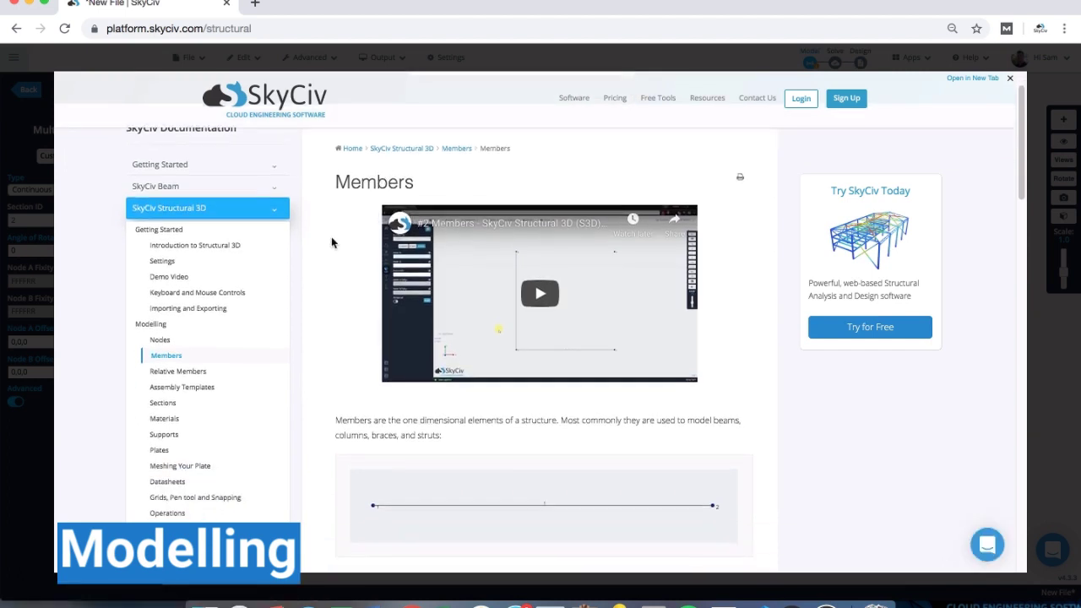
scroll(355, 249, "down", 10)
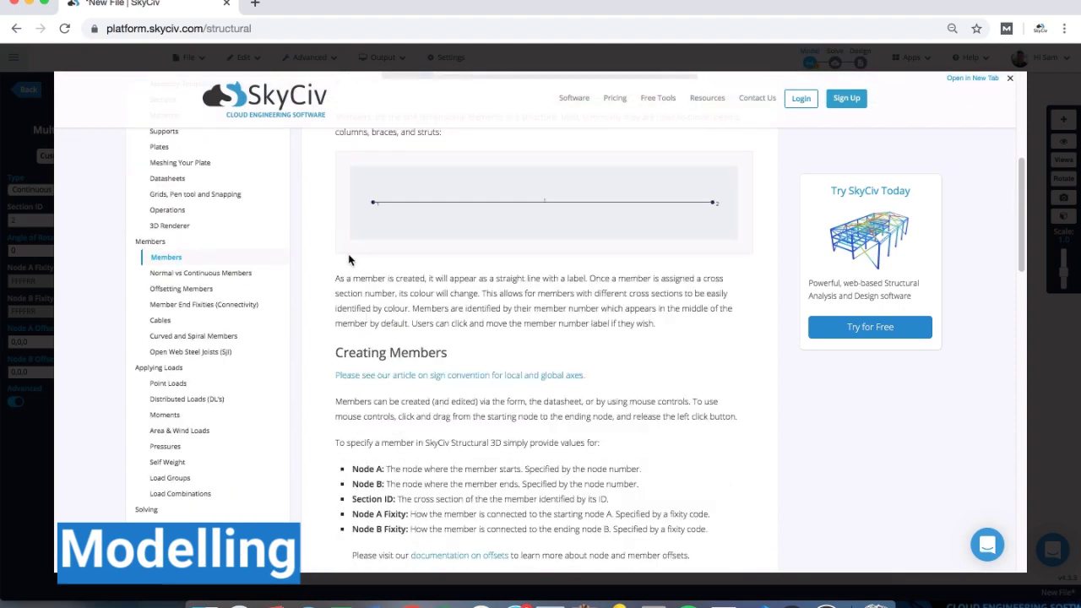
scroll(396, 258, "down", 14)
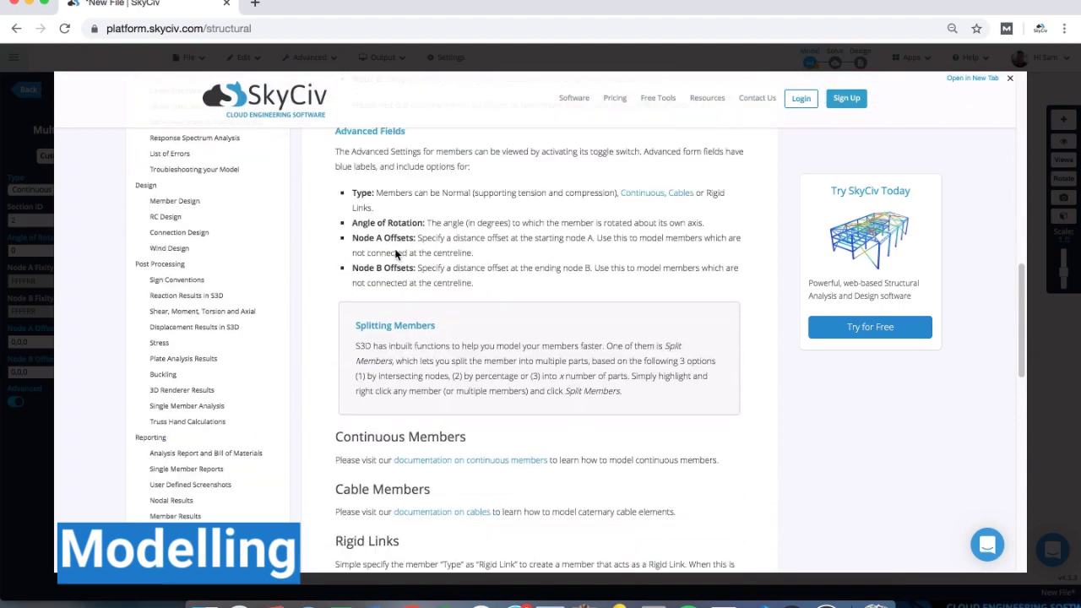
scroll(395, 253, "down", 3)
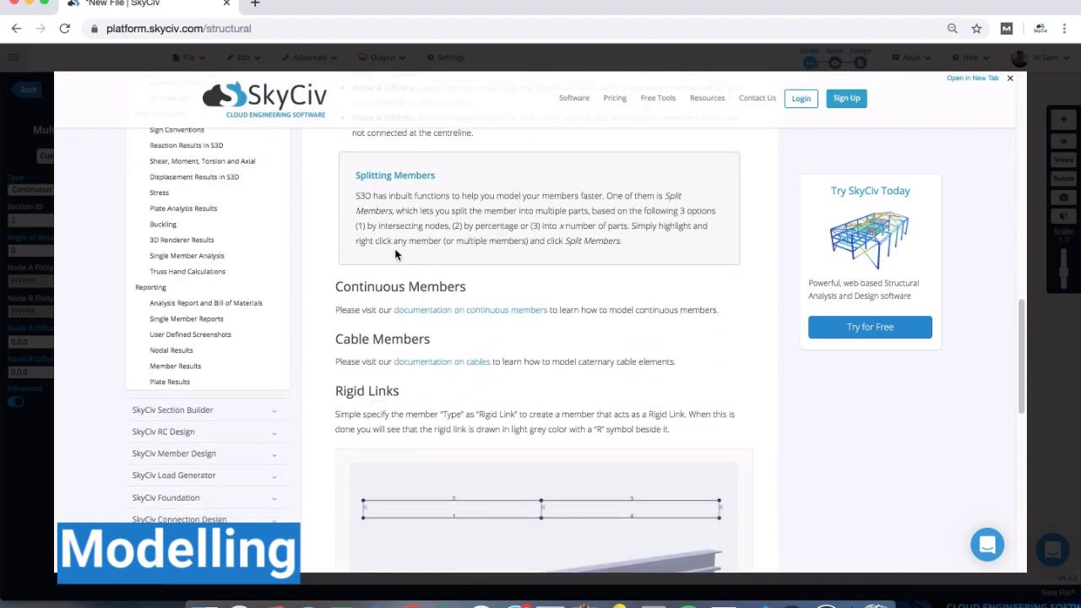
left_click(17, 129)
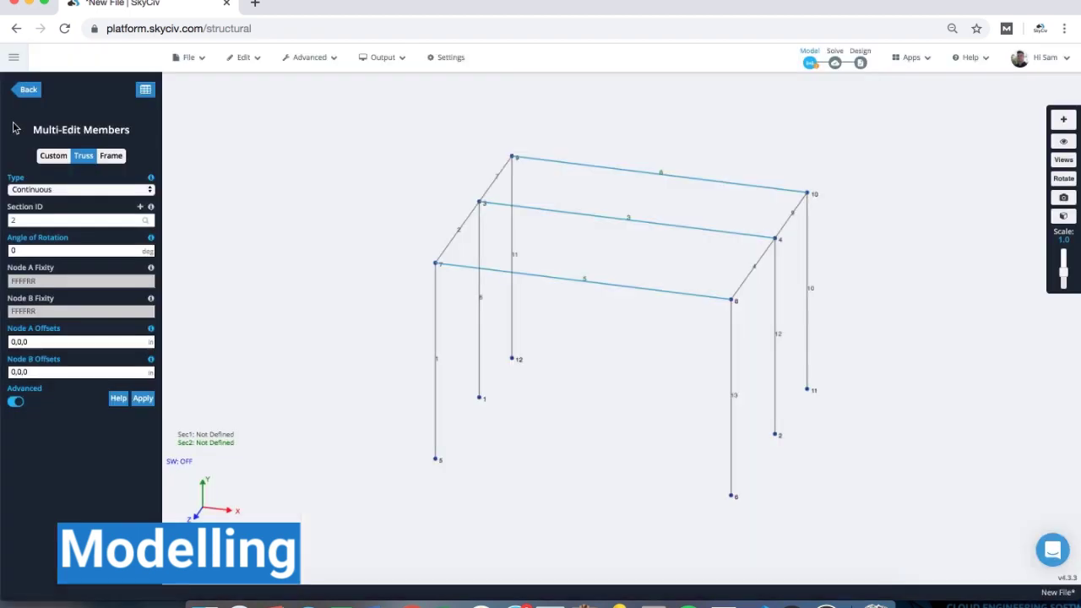
left_click(279, 171)
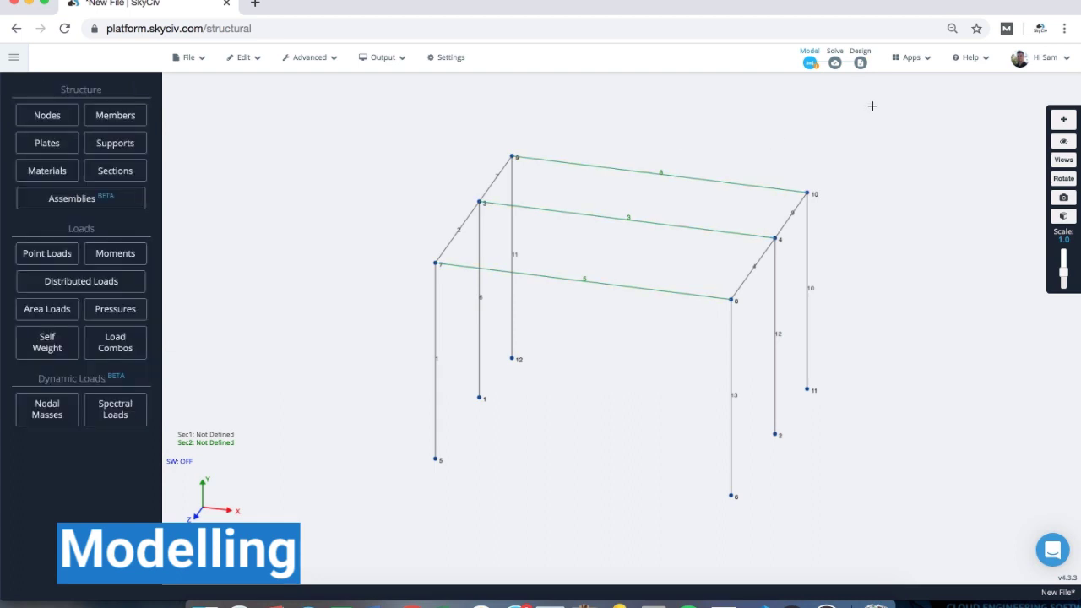
- Open Help > Documentation and close it again
mouse_move(976, 70)
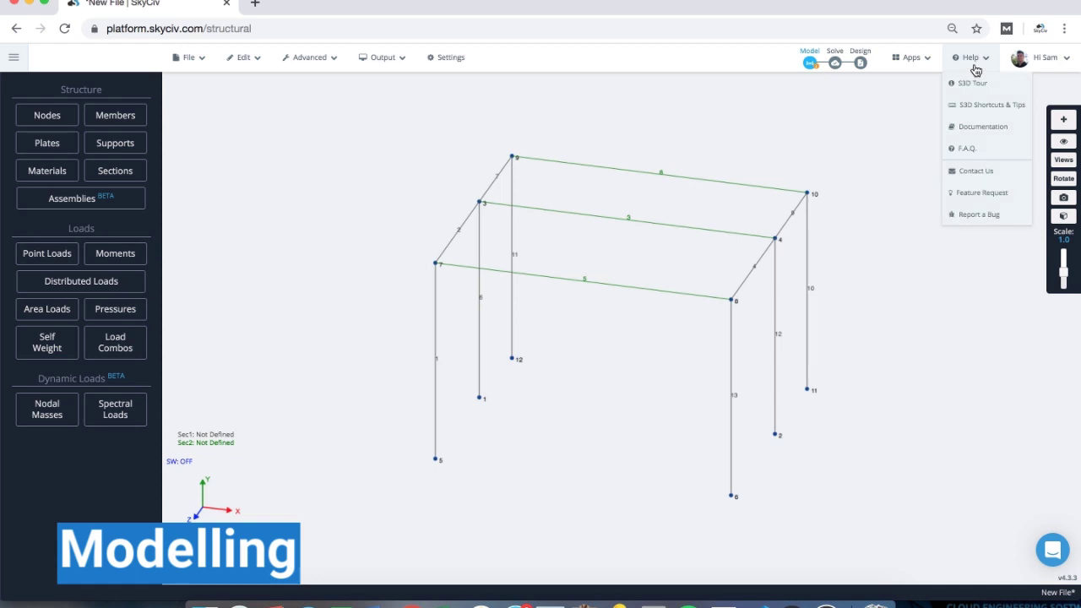
left_click(981, 129)
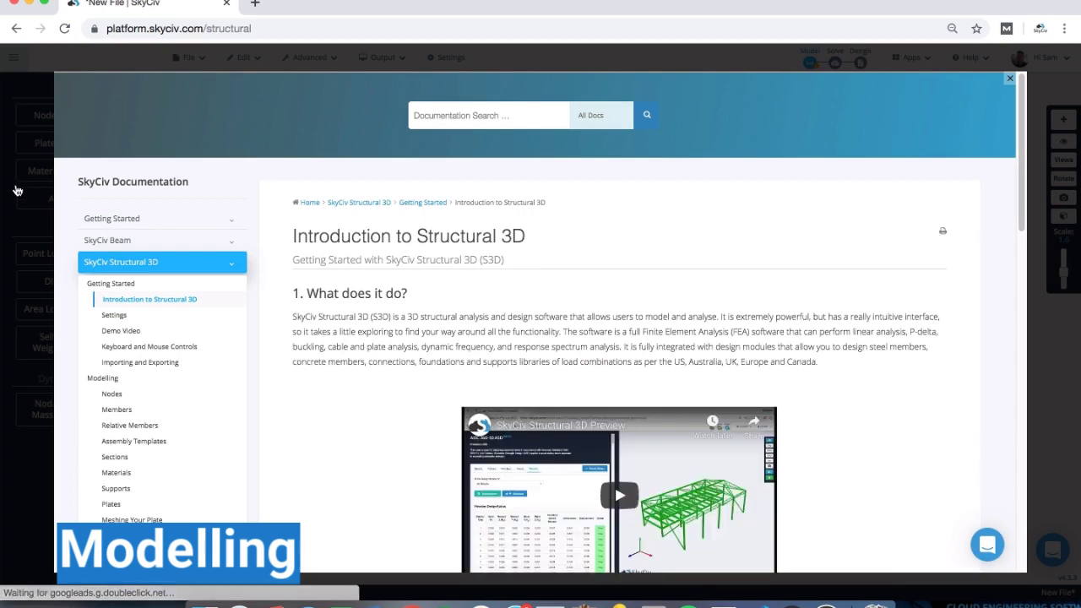
left_click(17, 191)
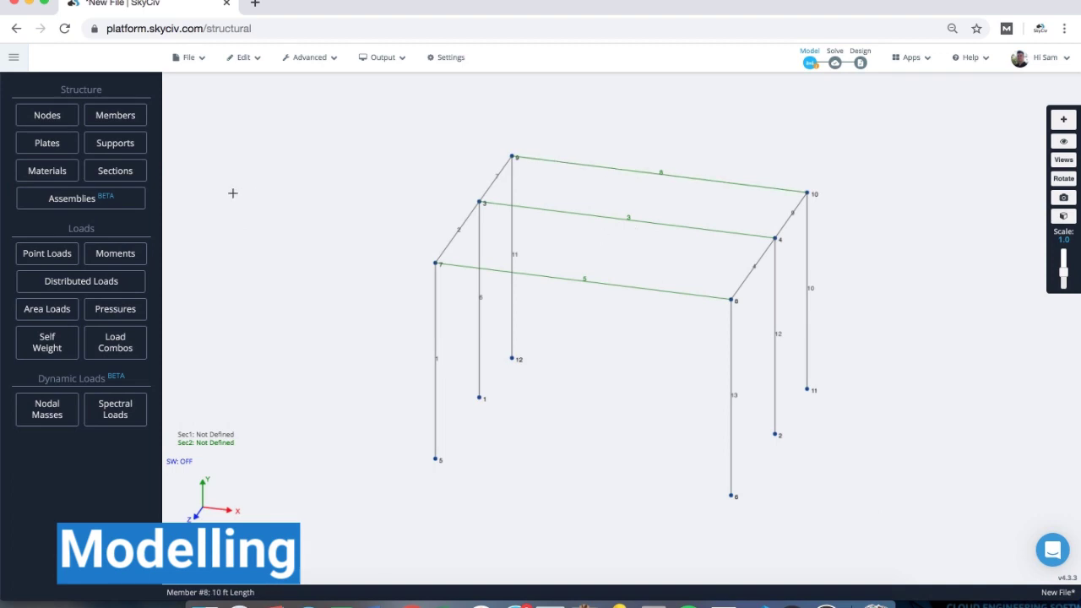
- Create plate 1 on nodes 7, 3, 4 and 8 across the frame's top
left_click(66, 152)
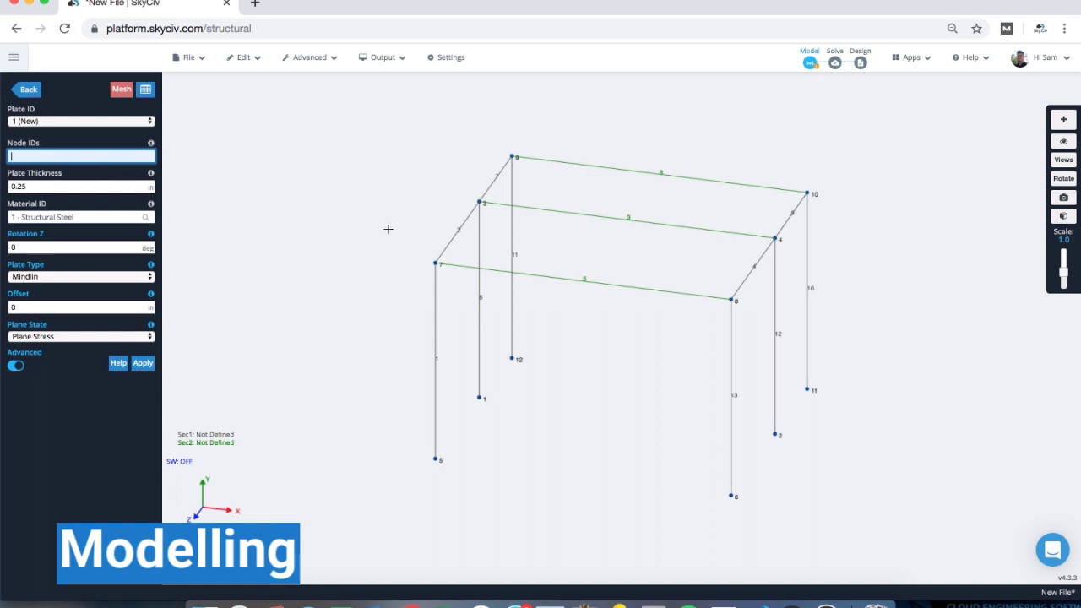
left_click(436, 264)
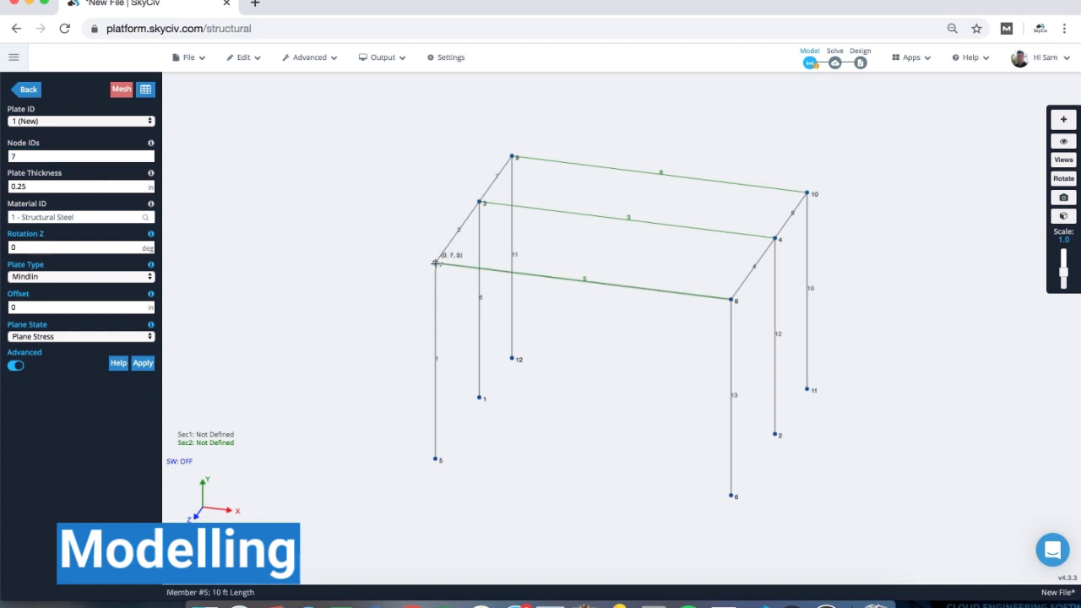
left_click(479, 203)
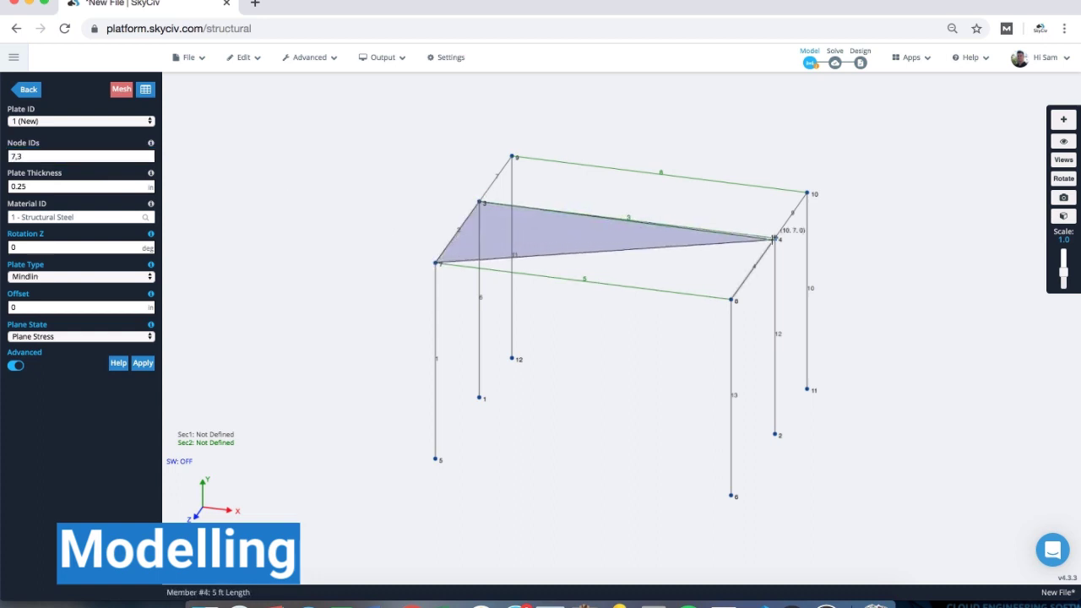
left_click(773, 238)
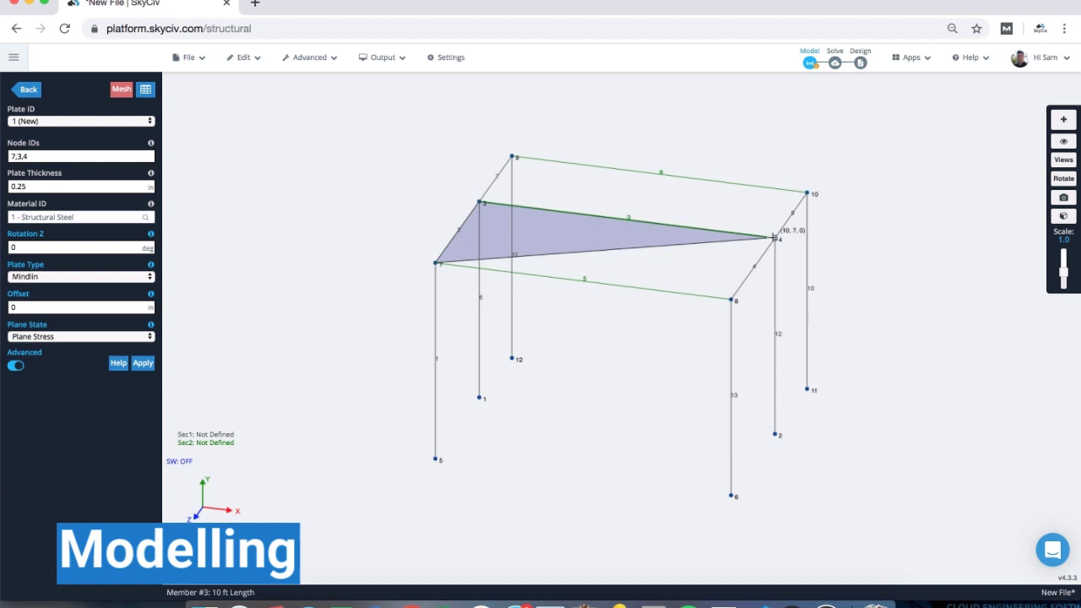
left_click(730, 300)
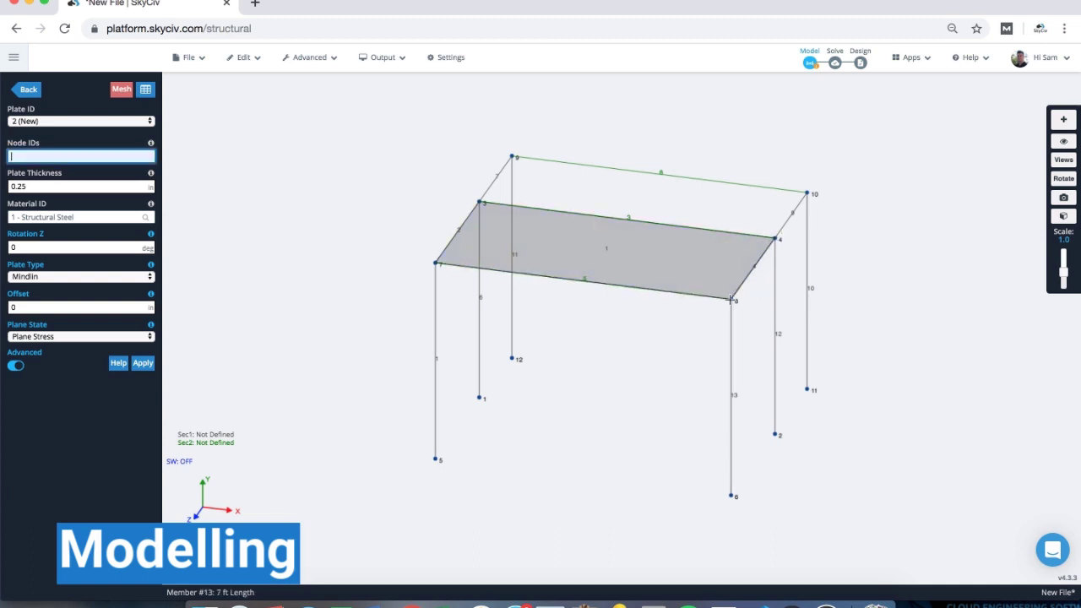
left_click_drag(659, 260, 642, 262)
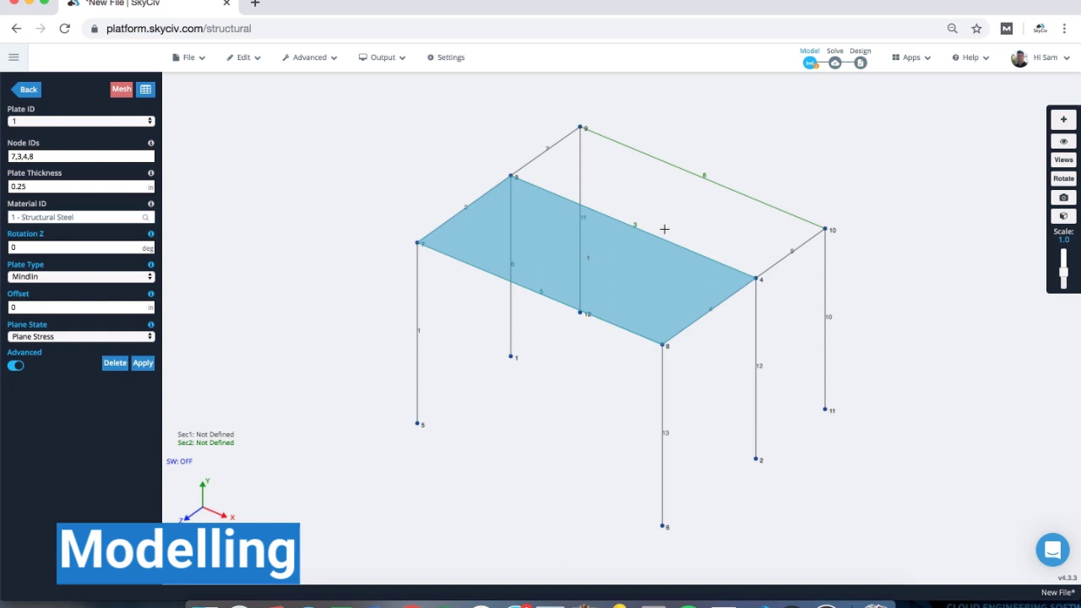
- Mesh plate 1 into 8 × 8 structured quadrilateral elements
right_click(543, 222)
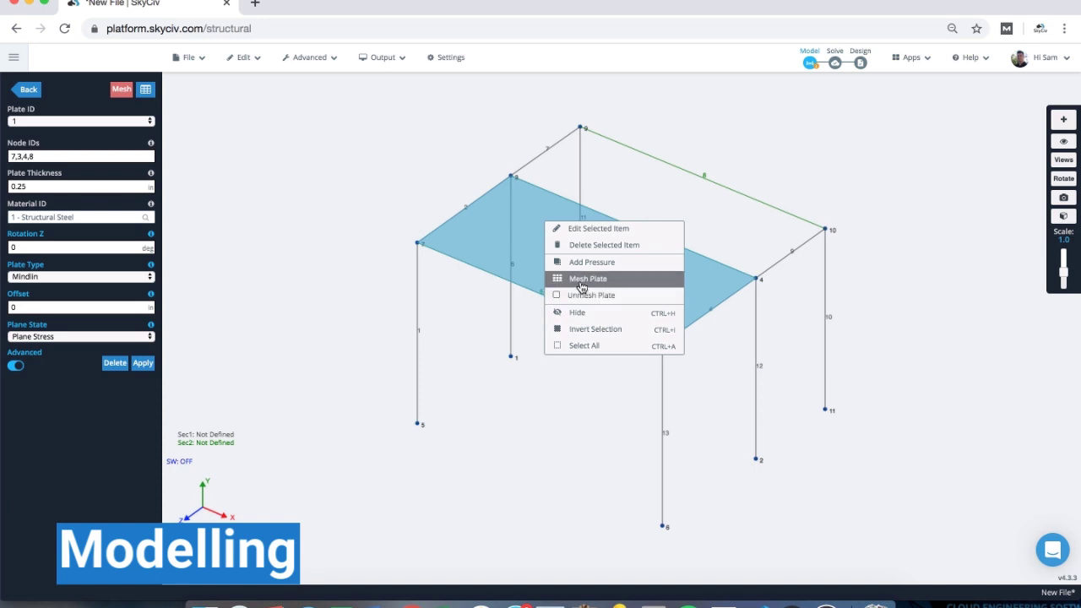
left_click(581, 287)
left_click(421, 341)
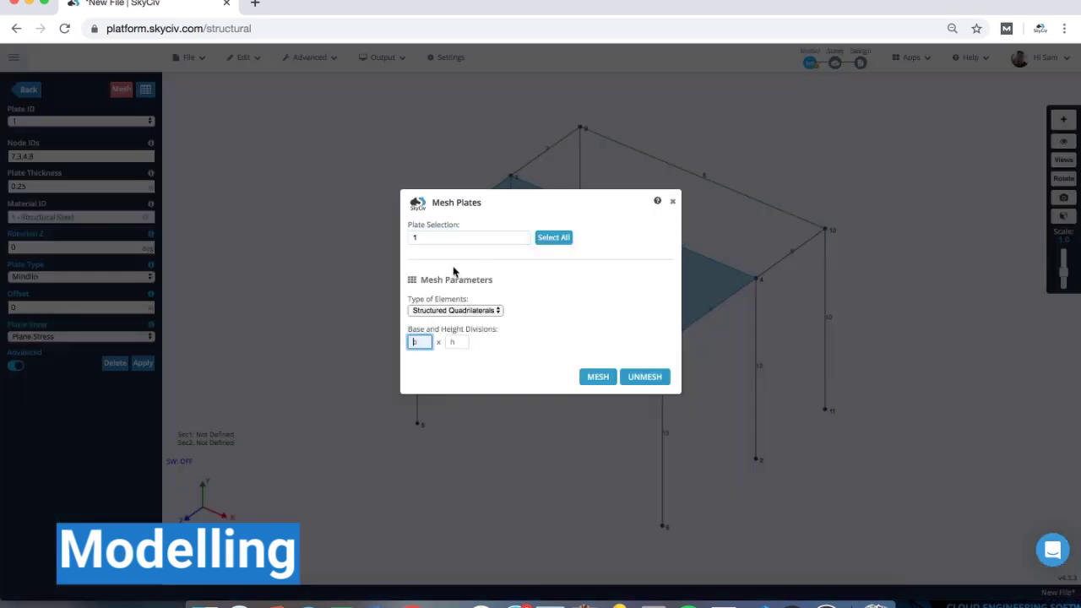
left_click(439, 310)
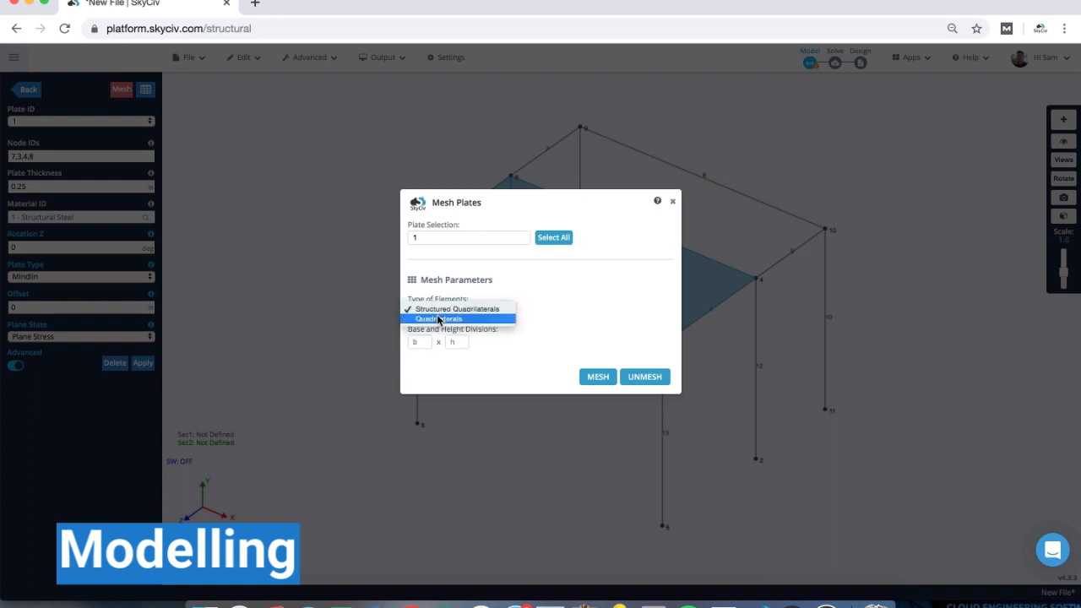
left_click(439, 319)
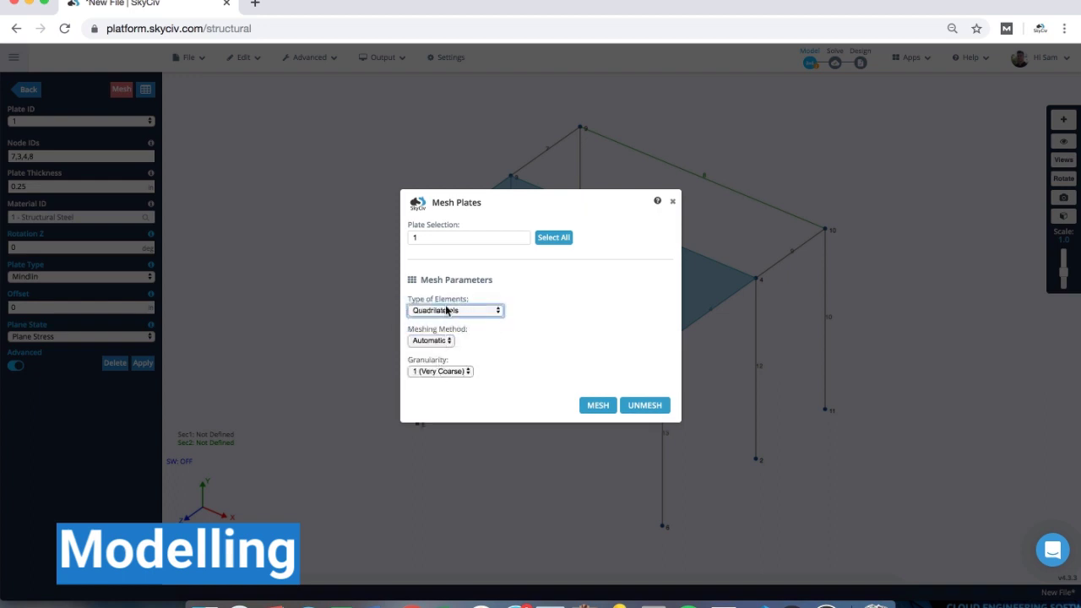
left_click(446, 310)
left_click(446, 298)
left_click(422, 342)
type("8")
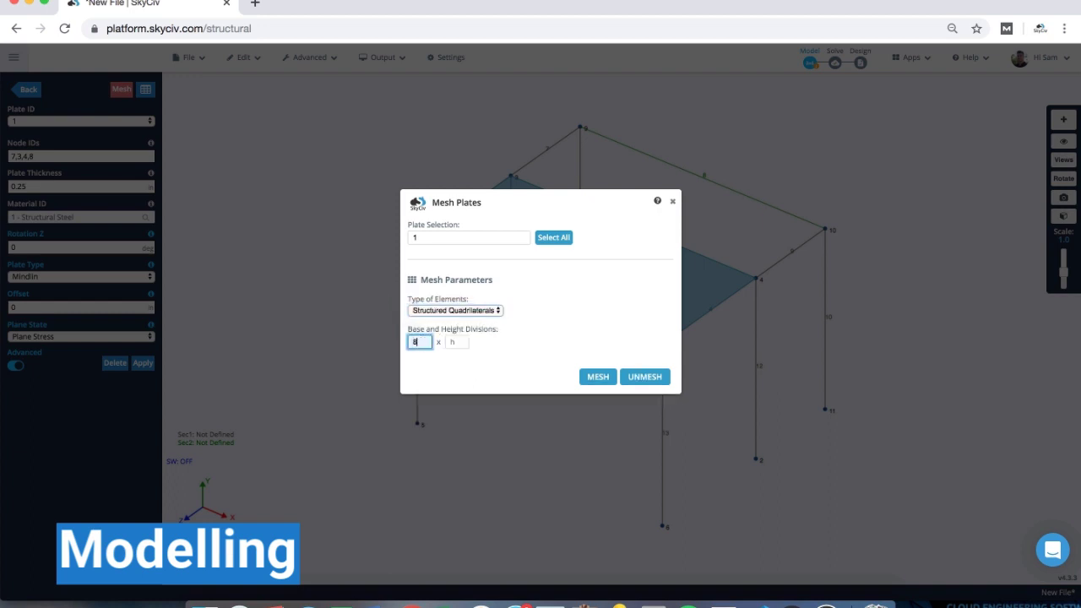
key("Tab")
type("8")
left_click(598, 377)
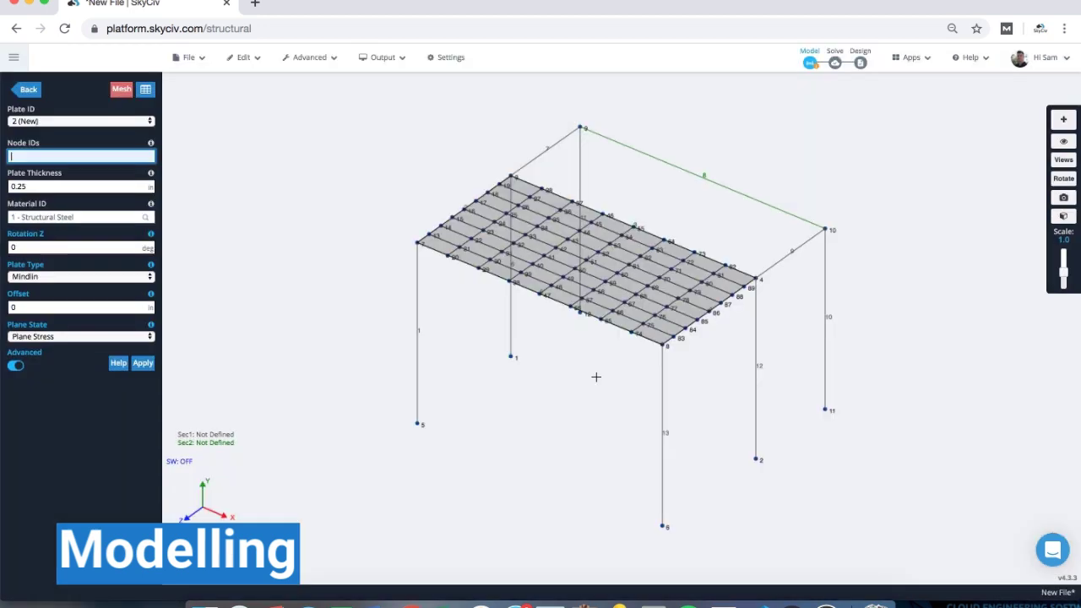
mouse_move(558, 417)
left_mouse_down()
mouse_move(521, 414)
mouse_move(566, 412)
left_mouse_up()
- Remove the mesh and remesh plate 1 into a finer 10 × 10 grid
right_click(570, 241)
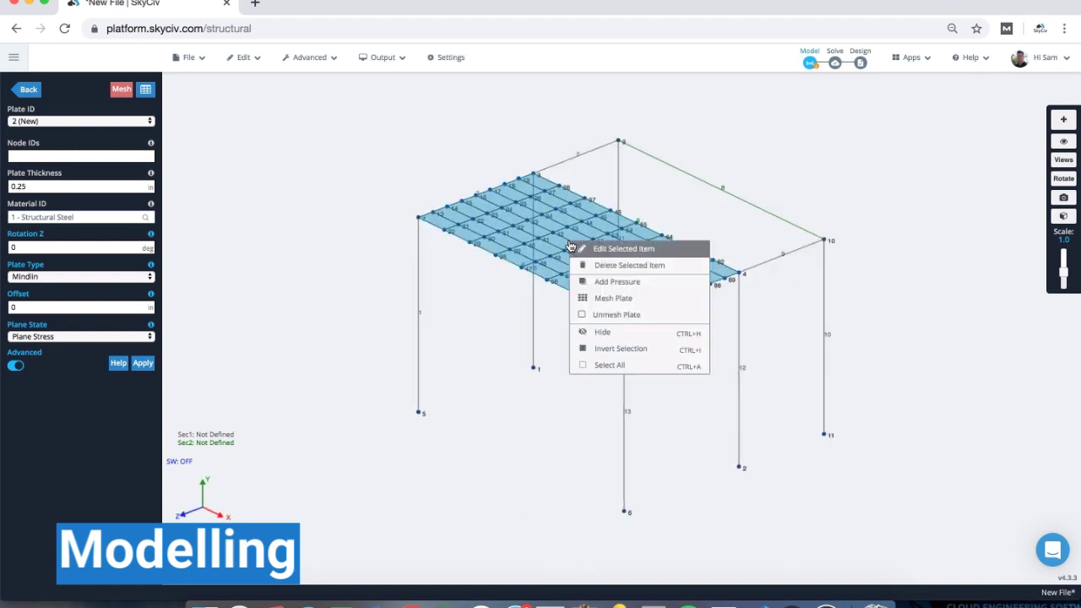
left_click(628, 326)
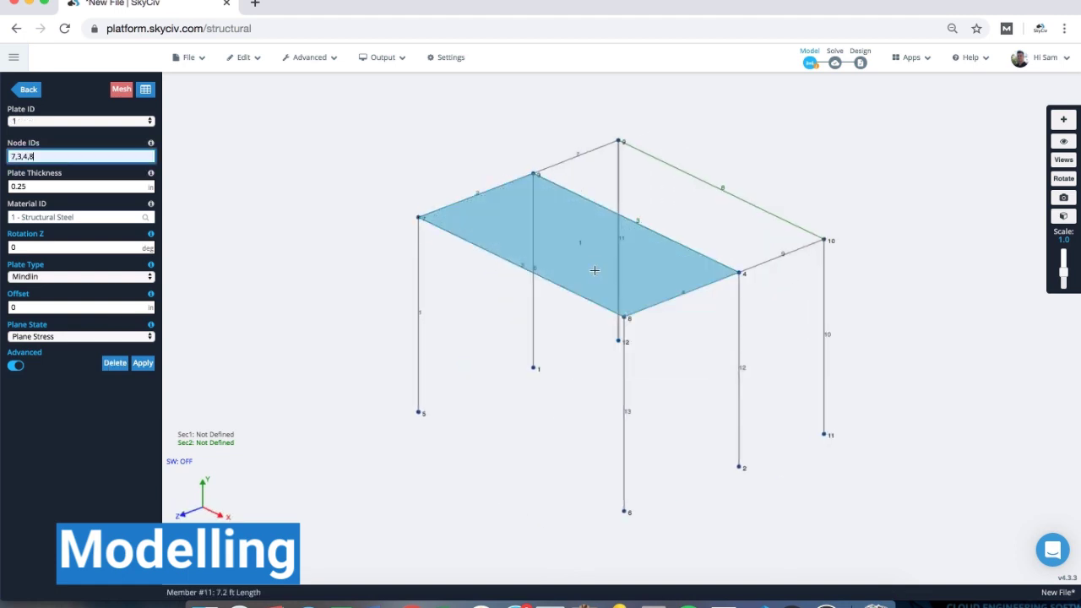
right_click(593, 265)
left_click(619, 324)
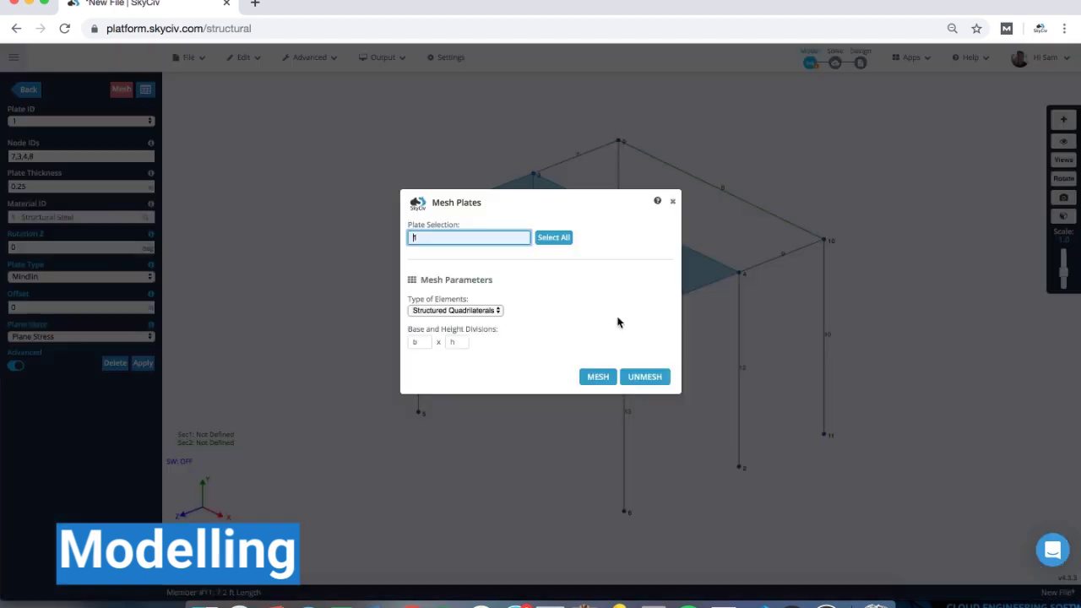
left_click(421, 339)
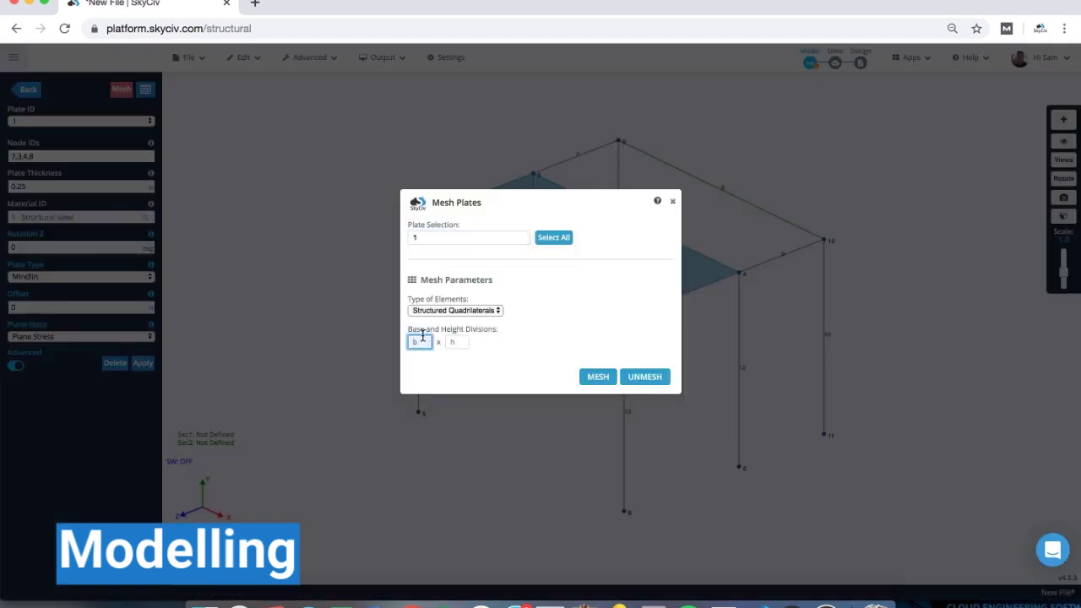
type("10")
key("Tab")
type("10")
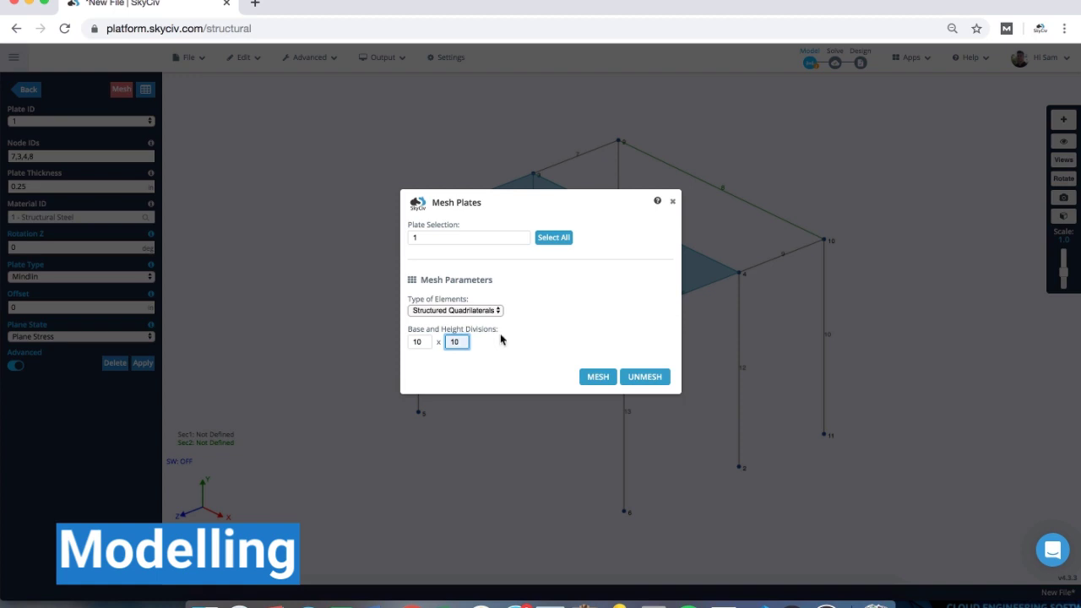
left_click(591, 375)
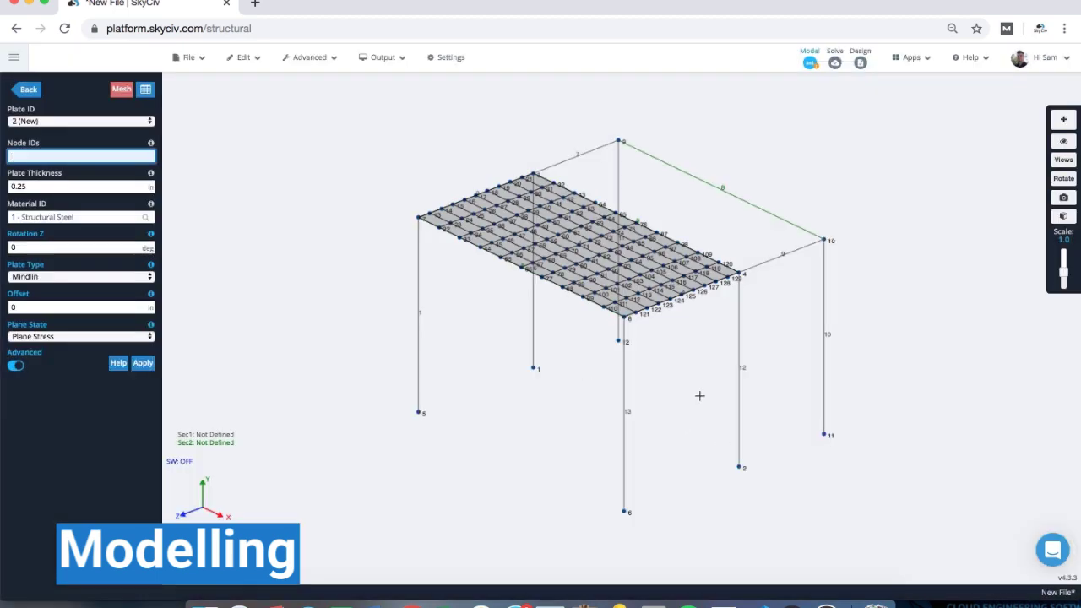
left_click_drag(499, 333, 496, 332)
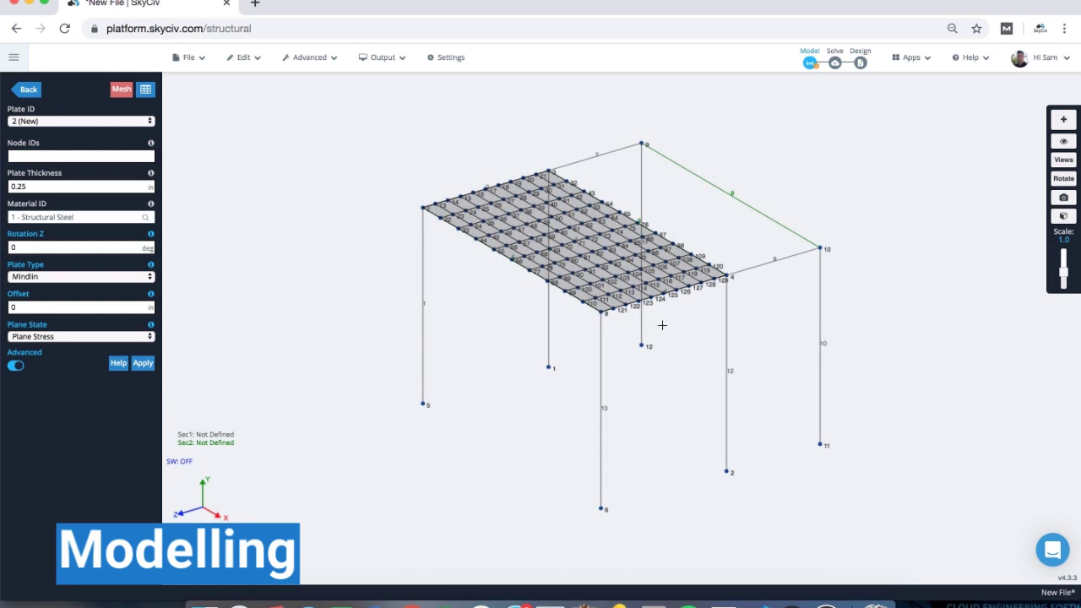
- Return to the structure menu and select every member and plate in the model
left_click(40, 94)
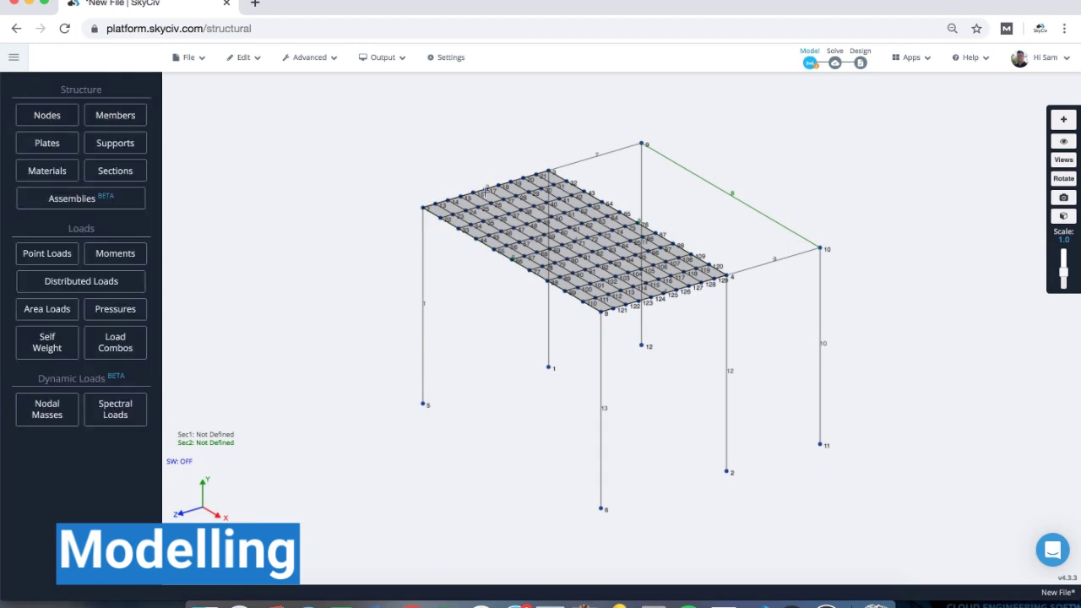
left_click_drag(516, 402, 518, 400)
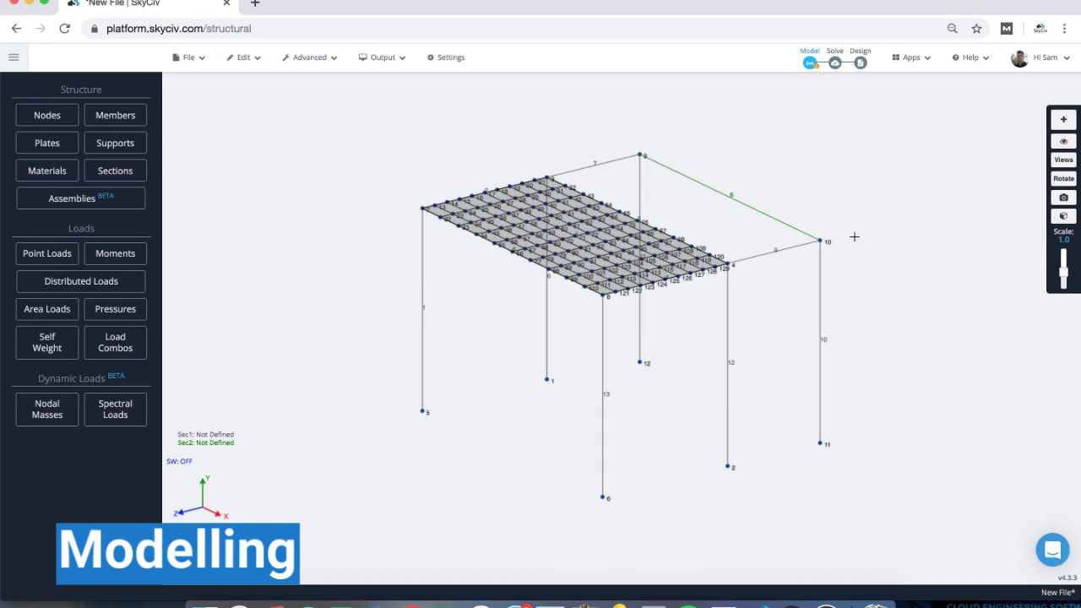
mouse_move(819, 240)
key("ctrl+a")
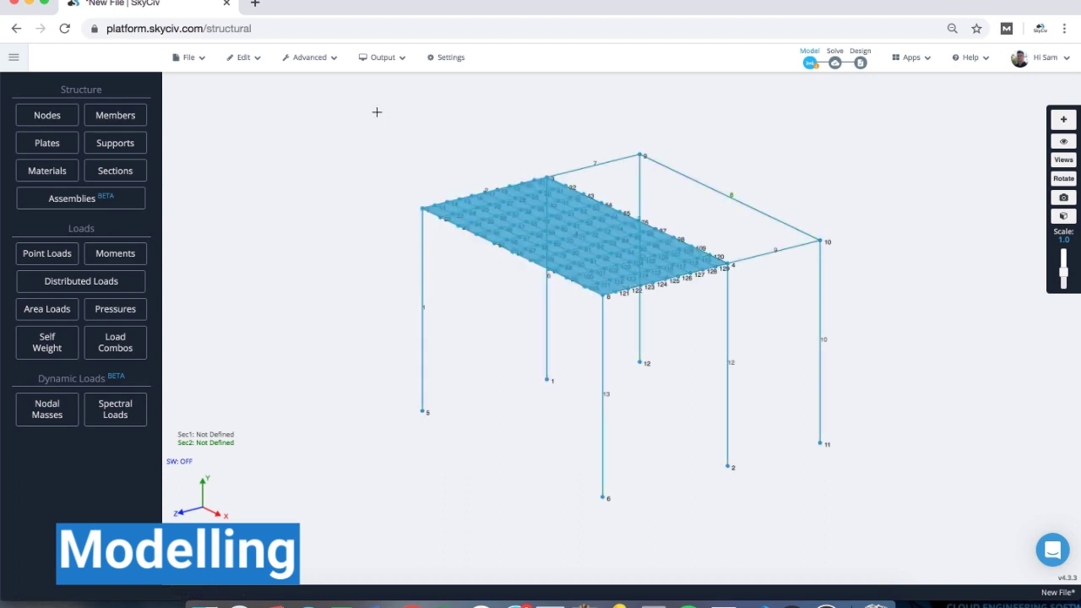
- Repeat the selection twice, 7 ft apart along positive Y, without copying supports or linking members
mouse_move(246, 61)
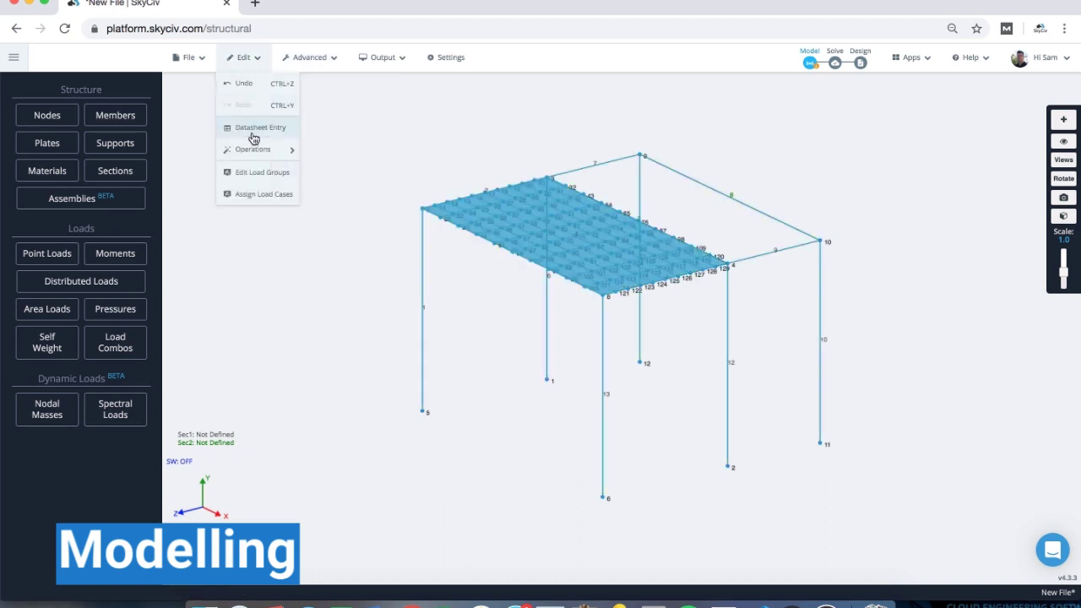
mouse_move(251, 147)
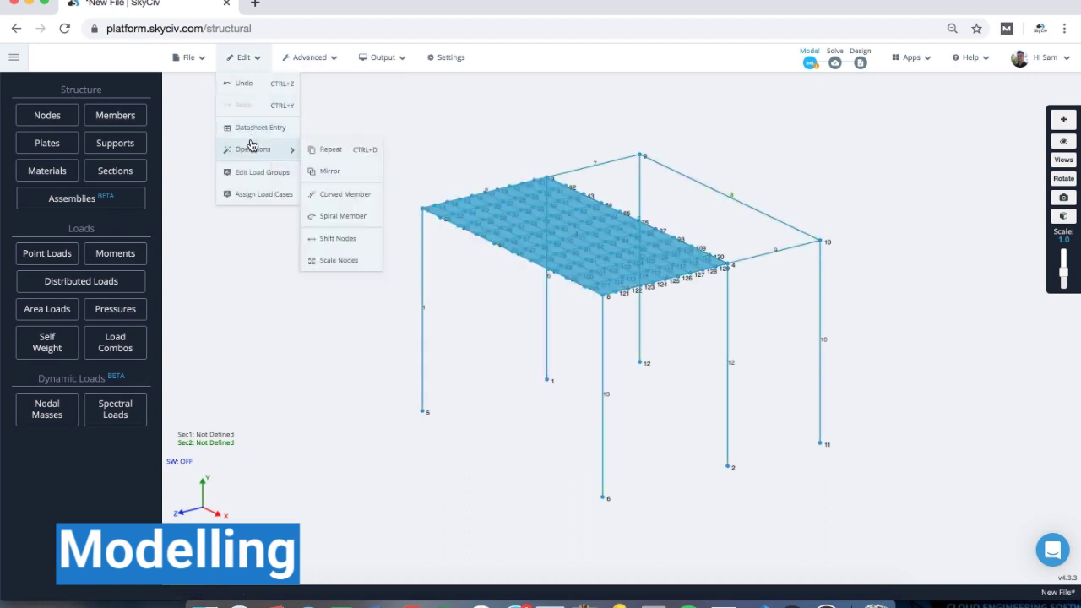
left_click(330, 150)
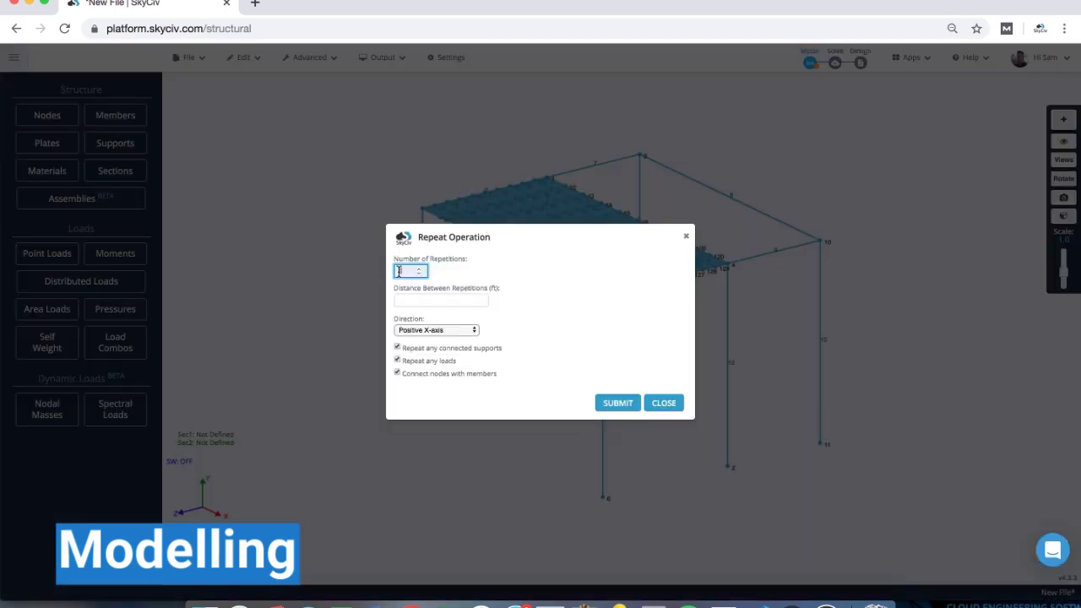
key("Tab")
type("7")
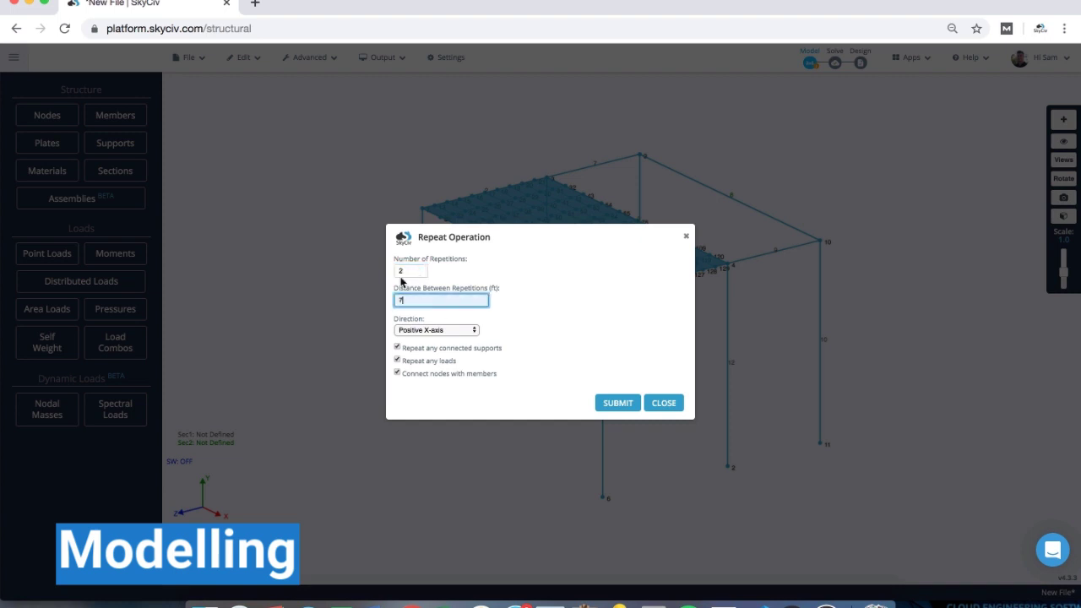
left_click(439, 330)
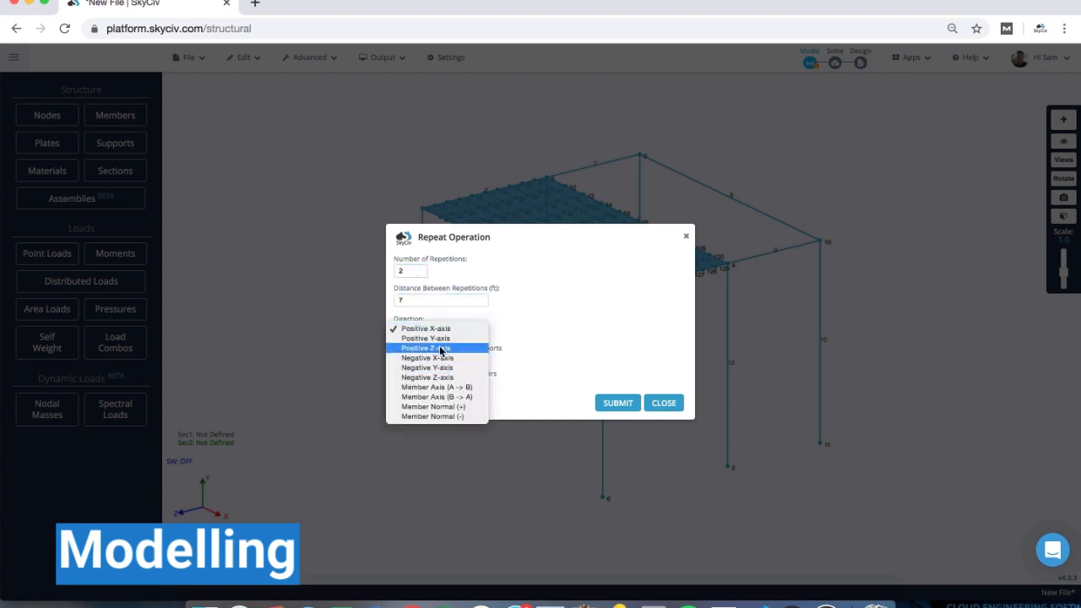
left_click(426, 339)
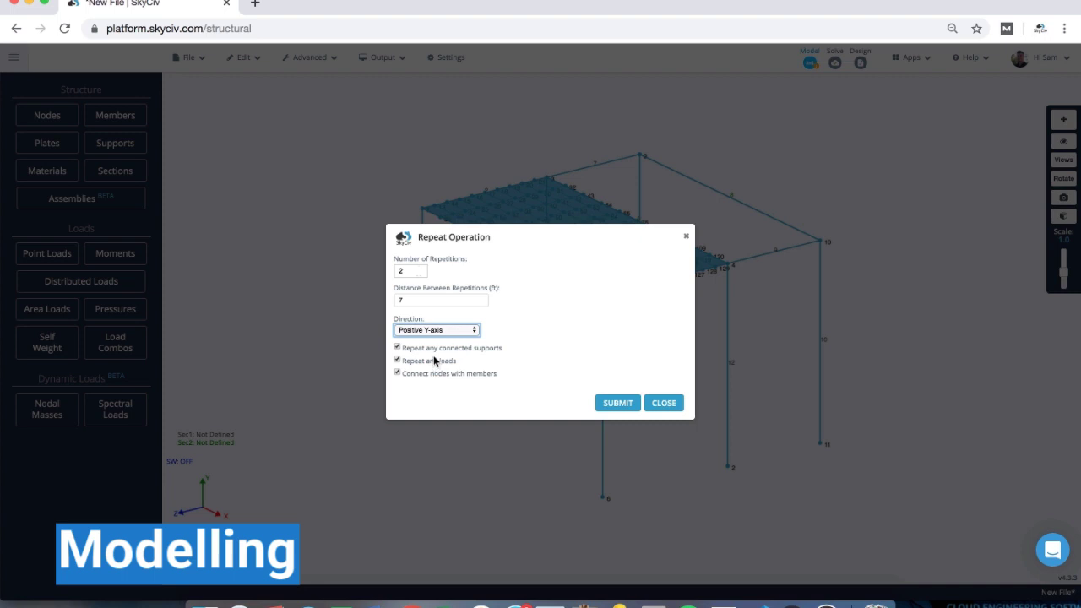
left_click(424, 348)
left_click(417, 373)
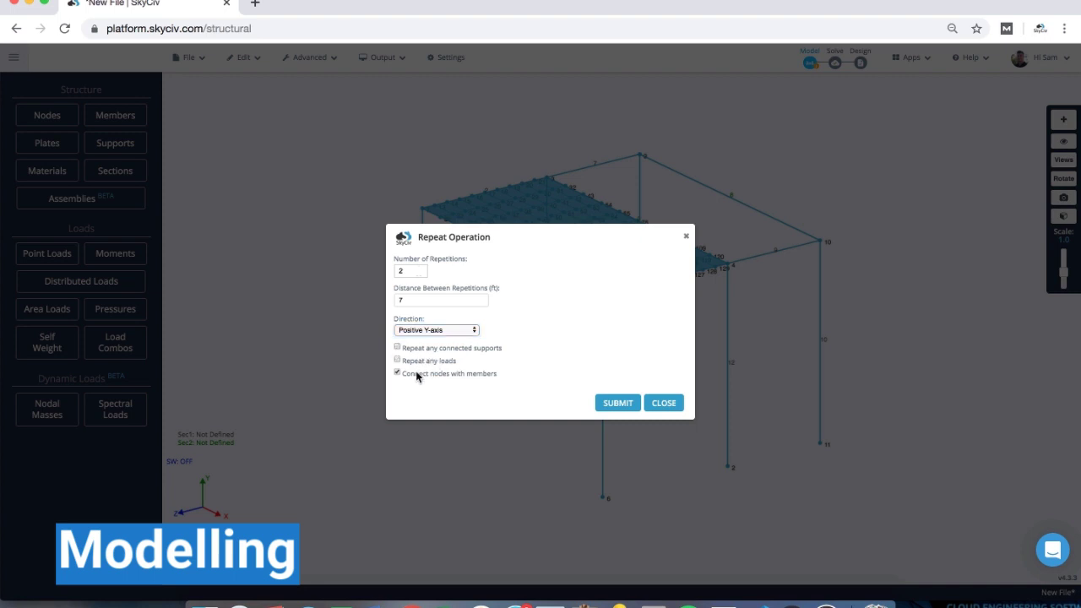
left_click(615, 402)
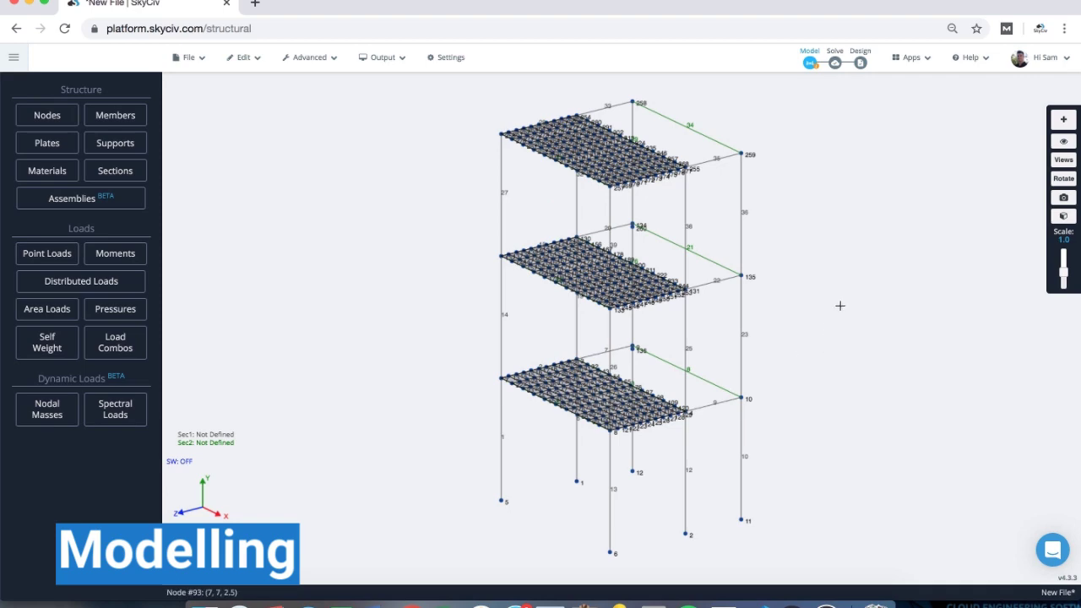
- Merge the duplicate corner nodes at the lower-floor and middle-floor junctions
left_click_drag(814, 325, 797, 318)
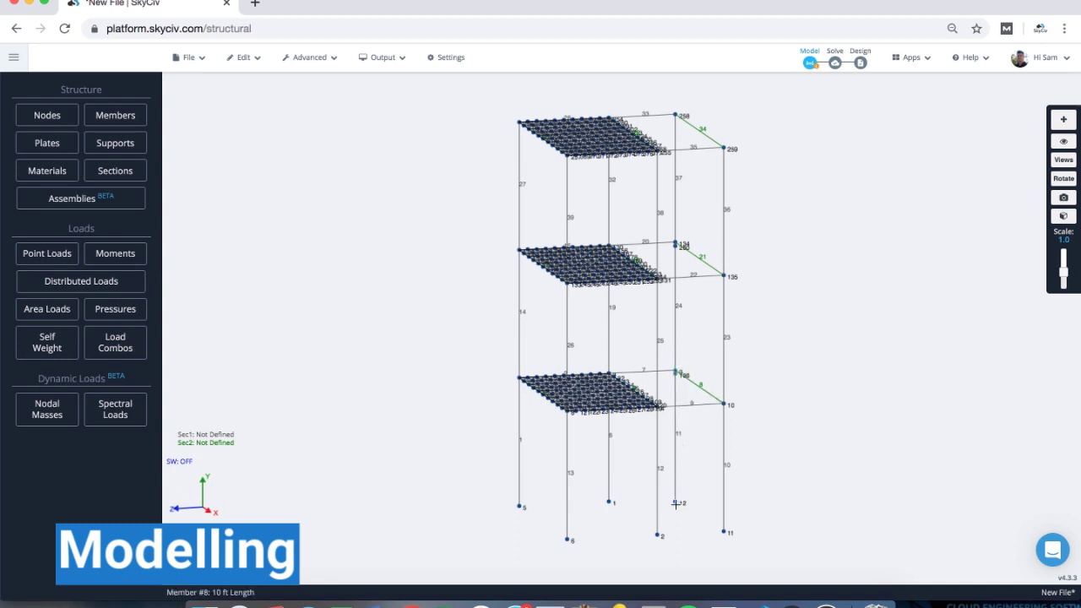
right_click(676, 376)
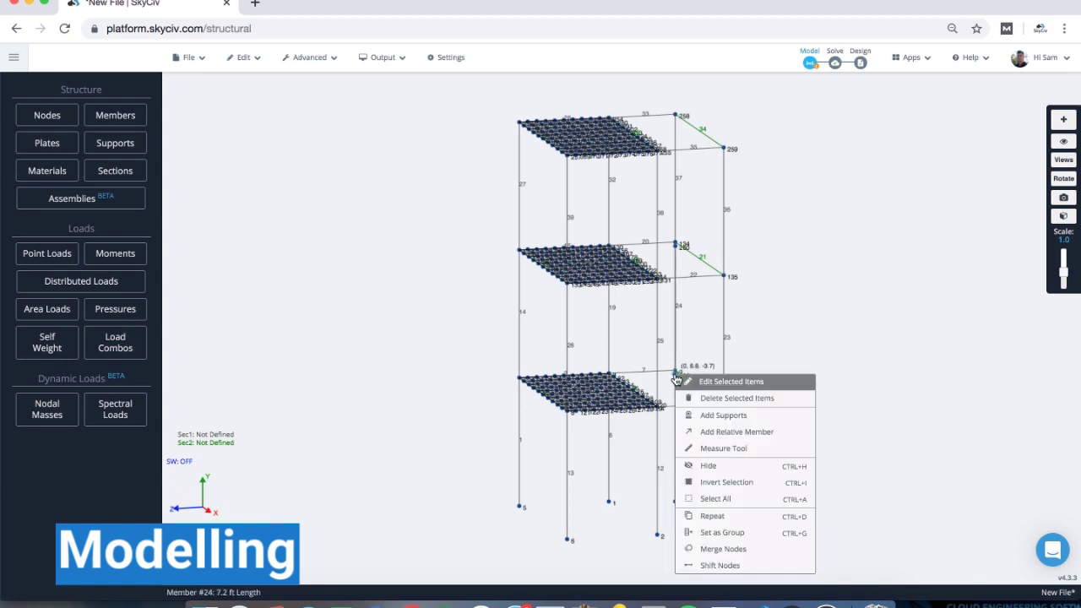
left_click(722, 550)
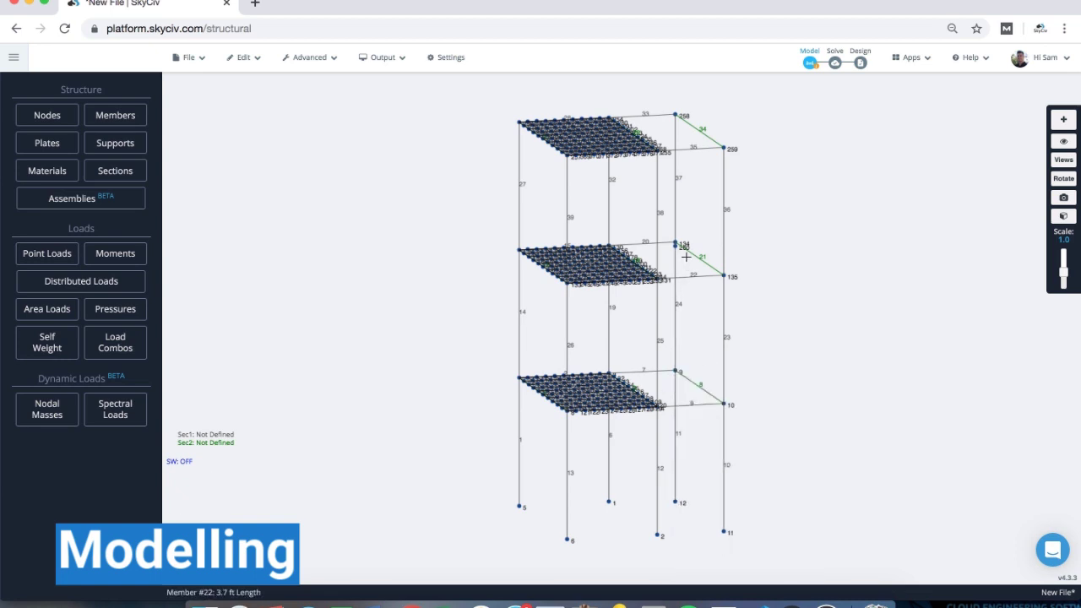
left_click_drag(683, 252, 662, 226)
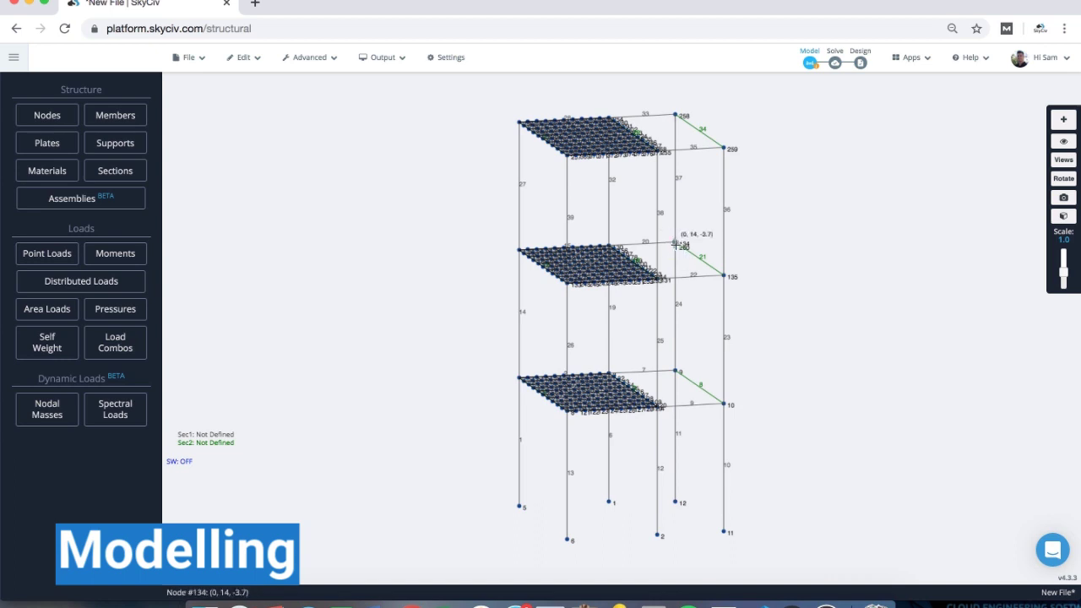
right_click(676, 245)
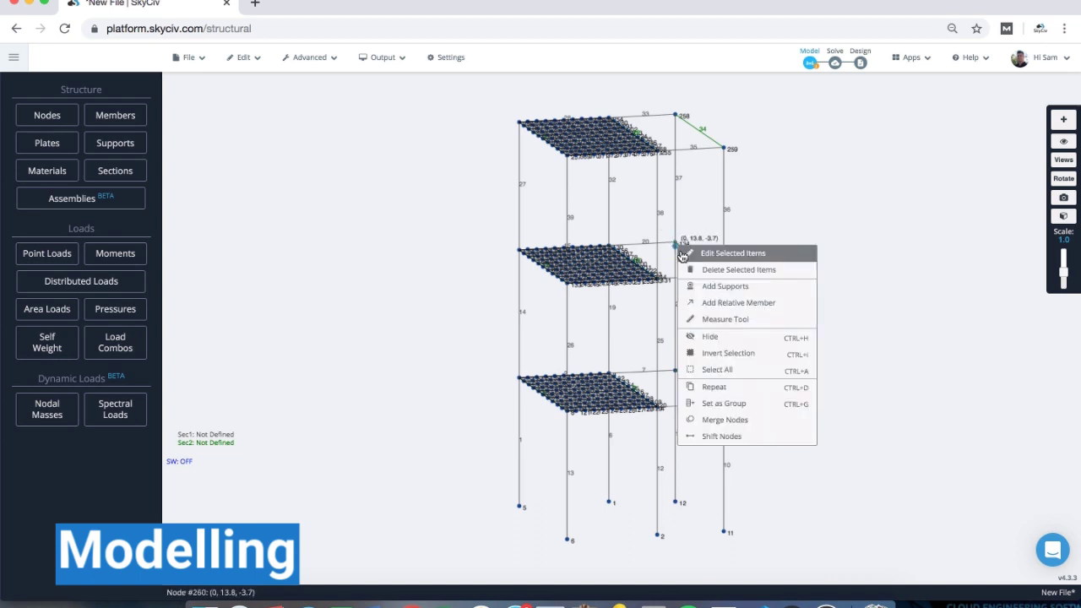
left_click(729, 420)
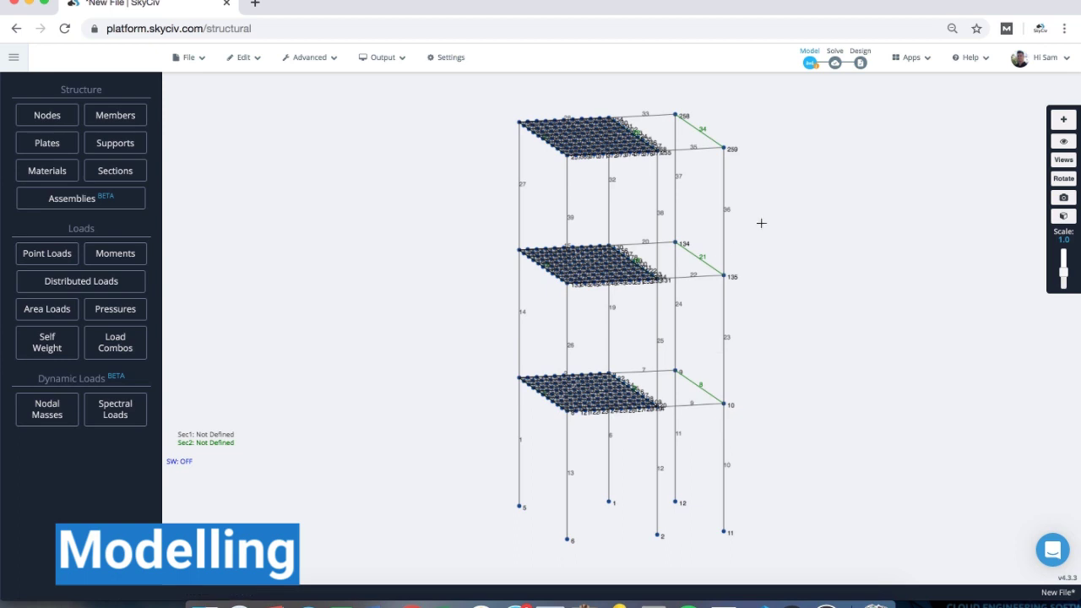
right_click_drag(808, 216, 792, 216)
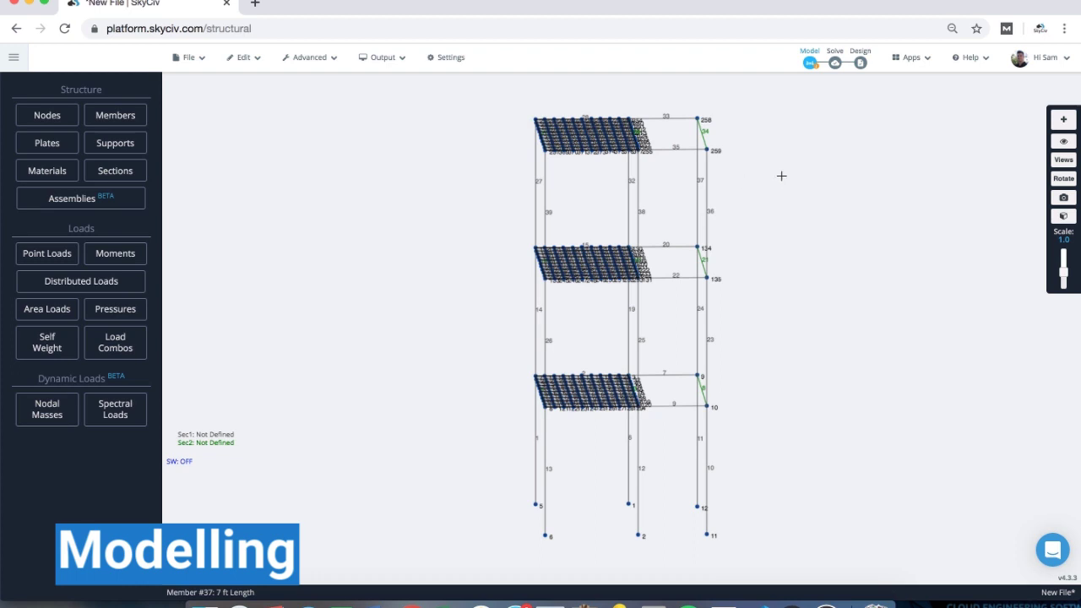
right_click(670, 154)
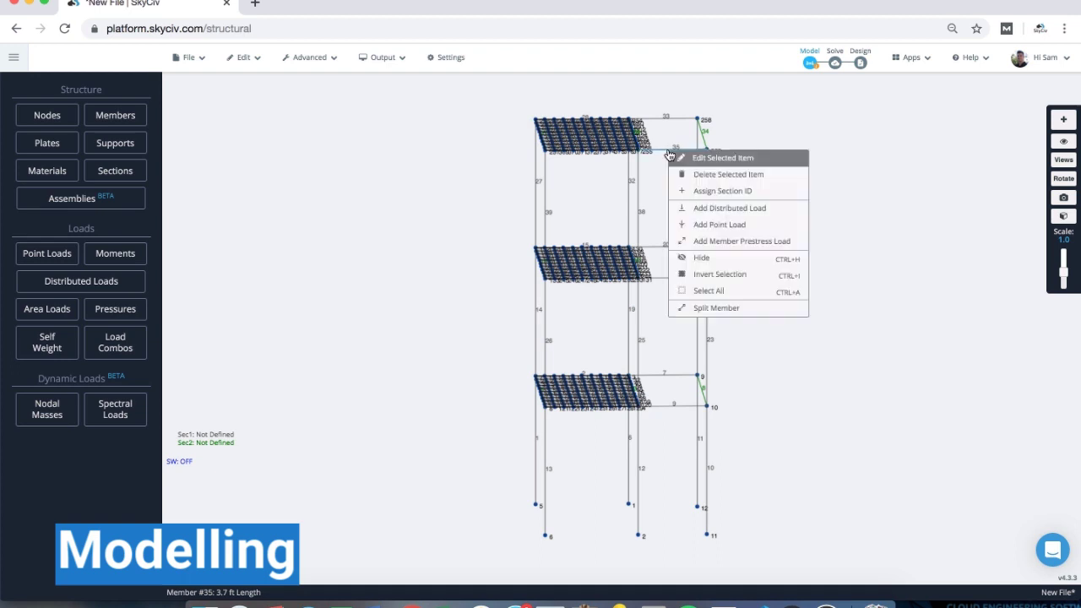
left_click(713, 307)
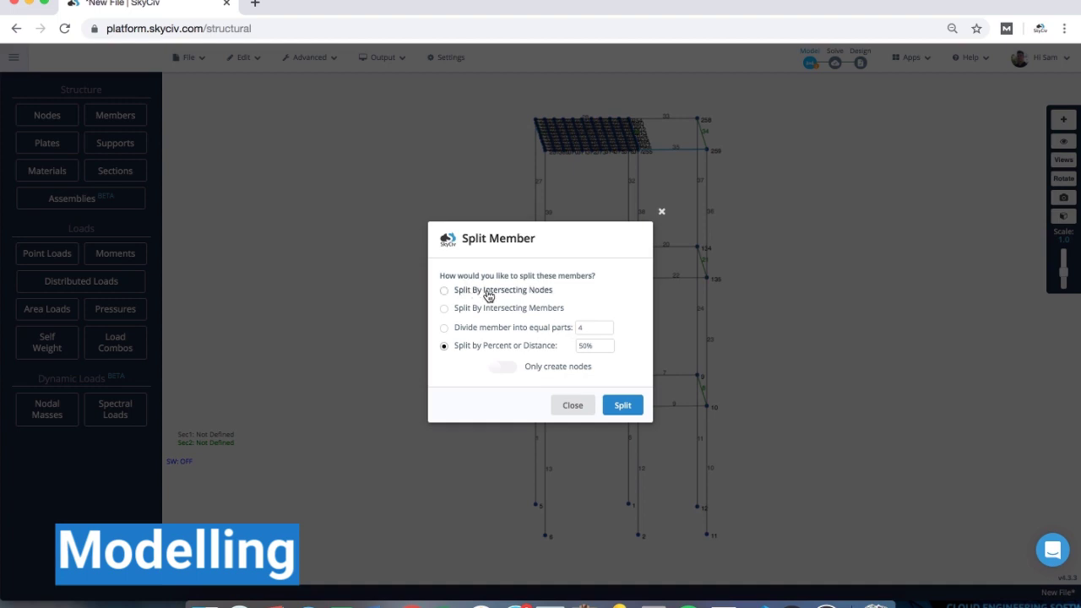
left_click(572, 407)
mouse_move(755, 252)
left_mouse_down()
mouse_move(770, 255)
mouse_move(760, 251)
left_mouse_up()
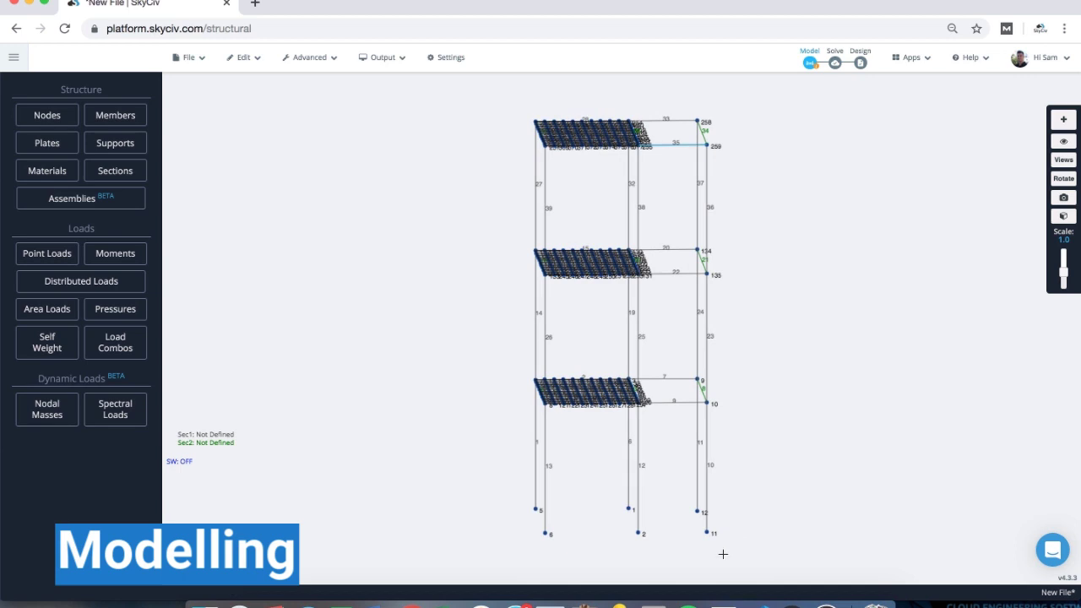
- Select the right-hand column members and nodes from node 11 upward
left_click_drag(728, 552, 673, 96)
left_click_drag(674, 93, 723, 181)
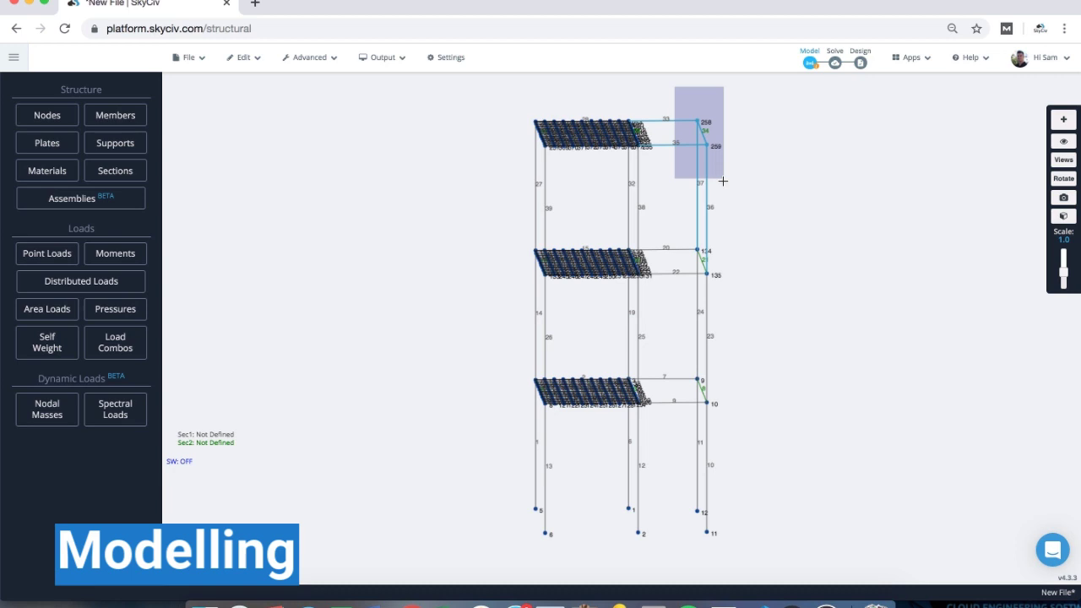
left_click_drag(723, 184, 722, 207)
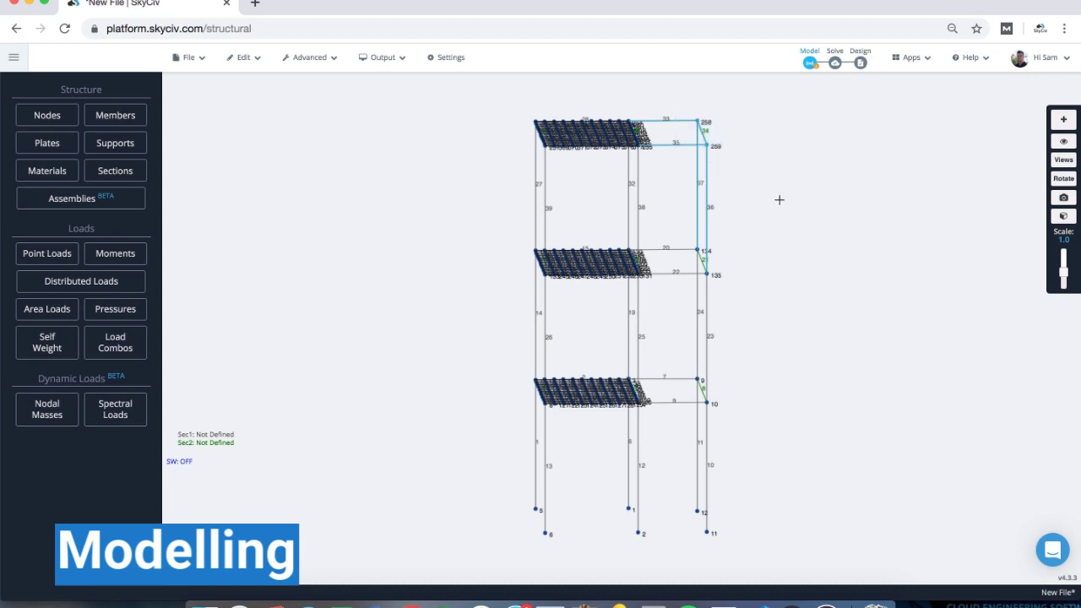
left_click(736, 464)
left_click_drag(743, 558, 682, 105)
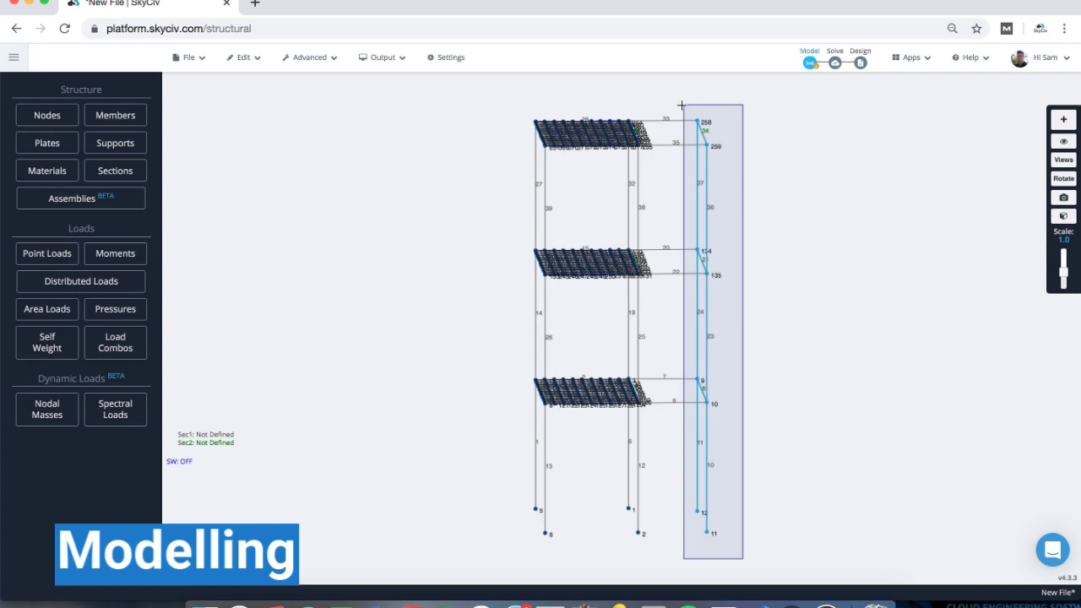
left_click_drag(682, 104, 681, 105)
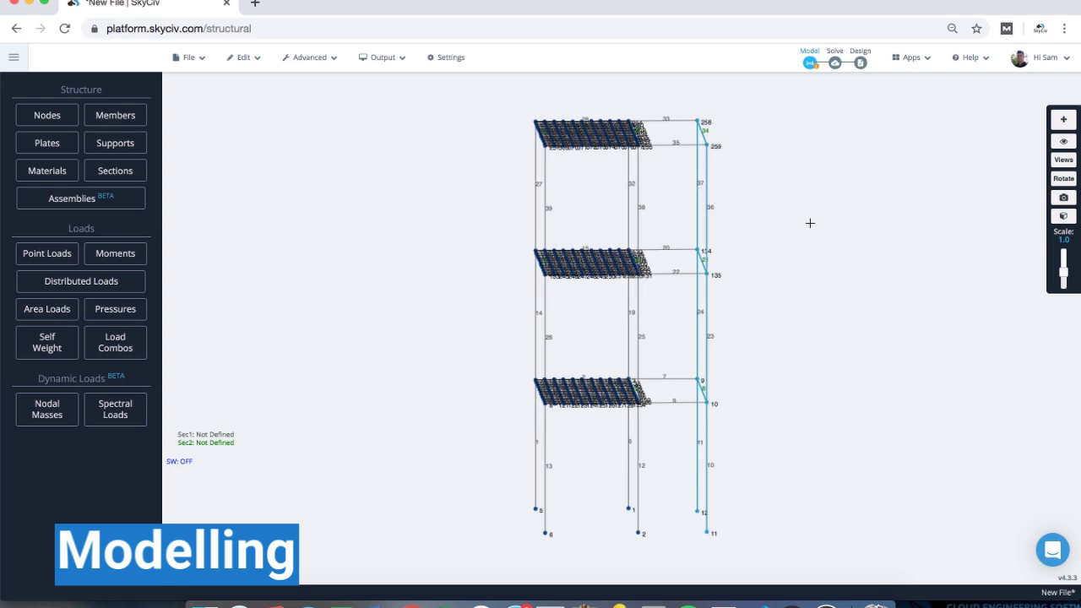
key("super+v")
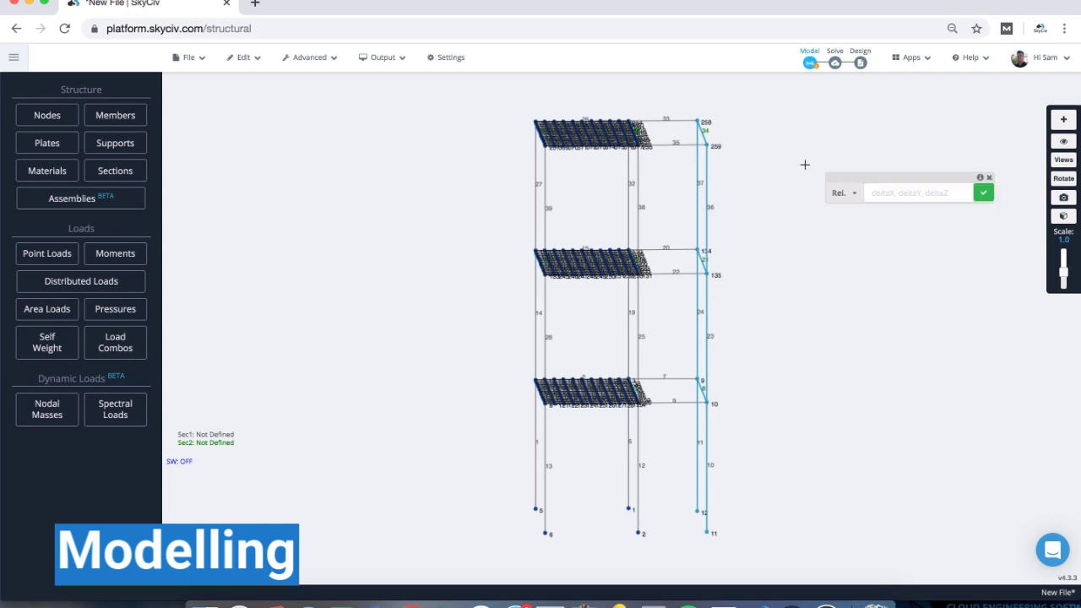
left_click(988, 177)
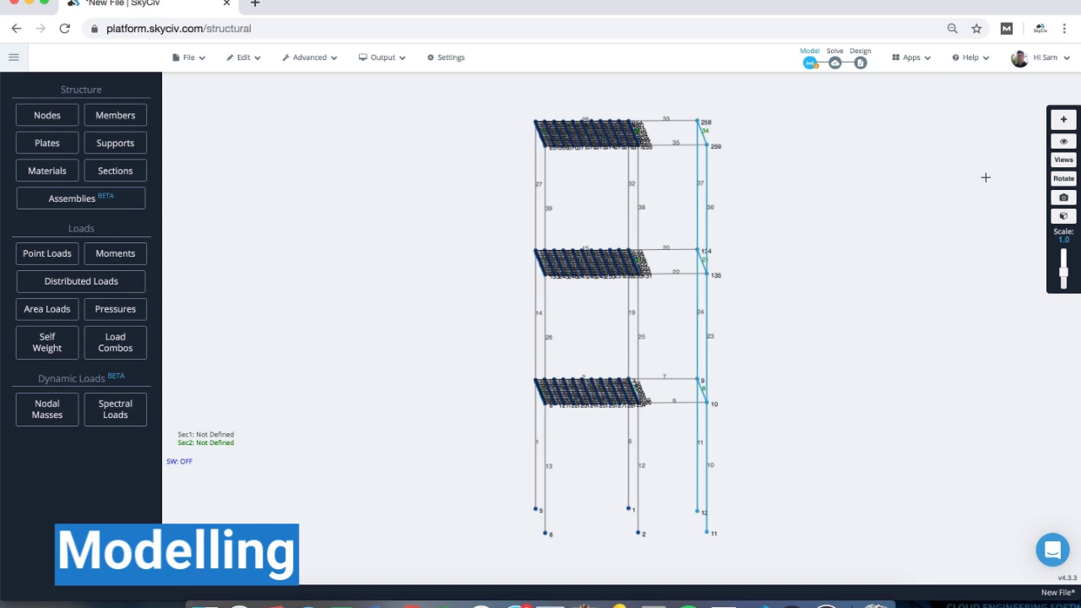
- Change the selected nodes' Z position from -3.7 to -6 in Multi-Edit Nodes
left_click(49, 114)
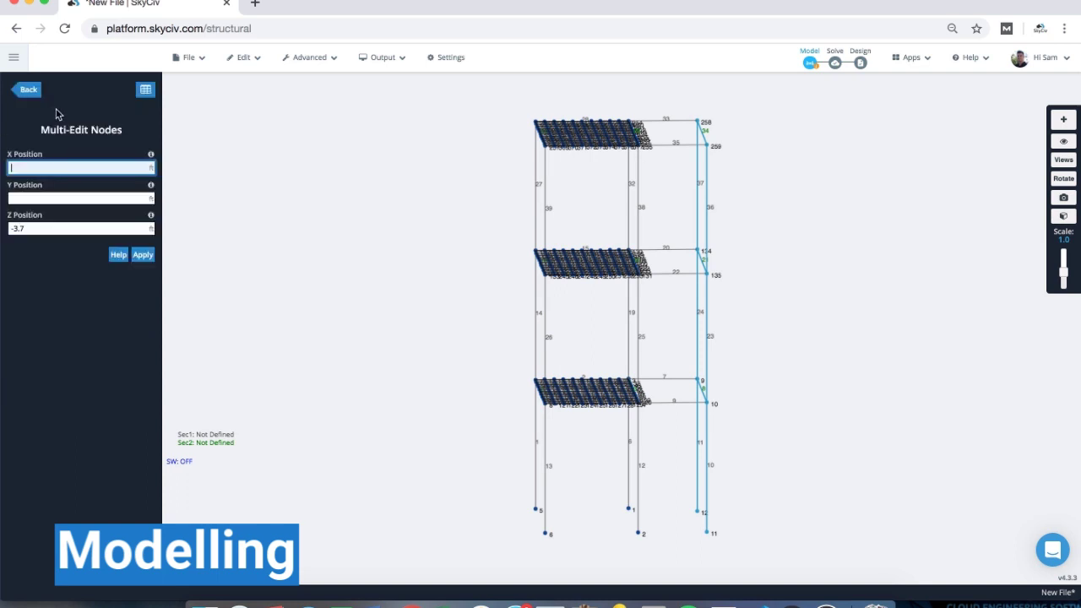
triple_click(39, 228)
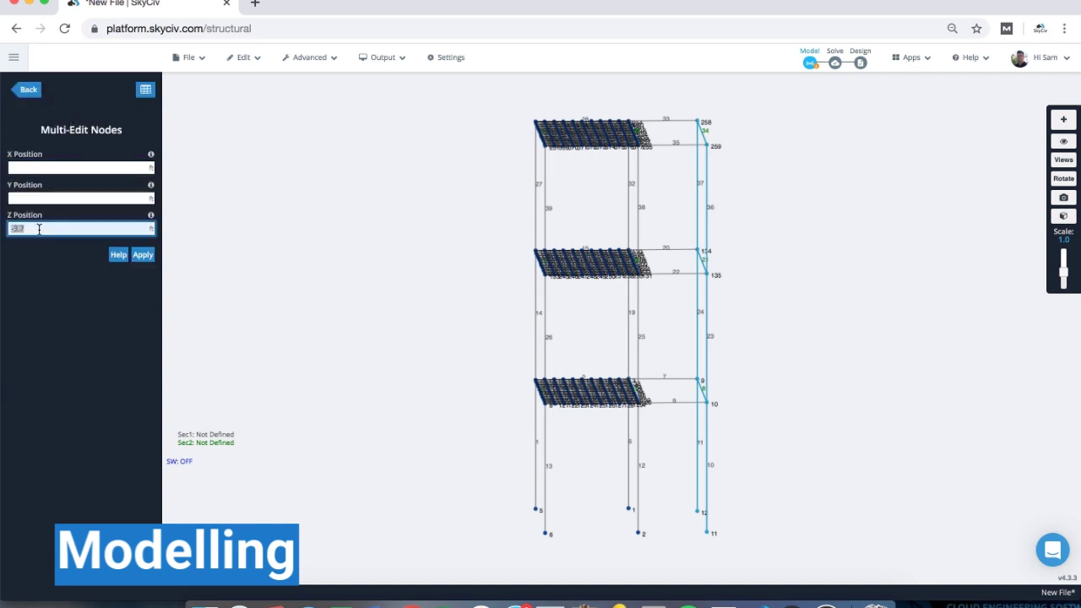
type("-6")
key("Return")
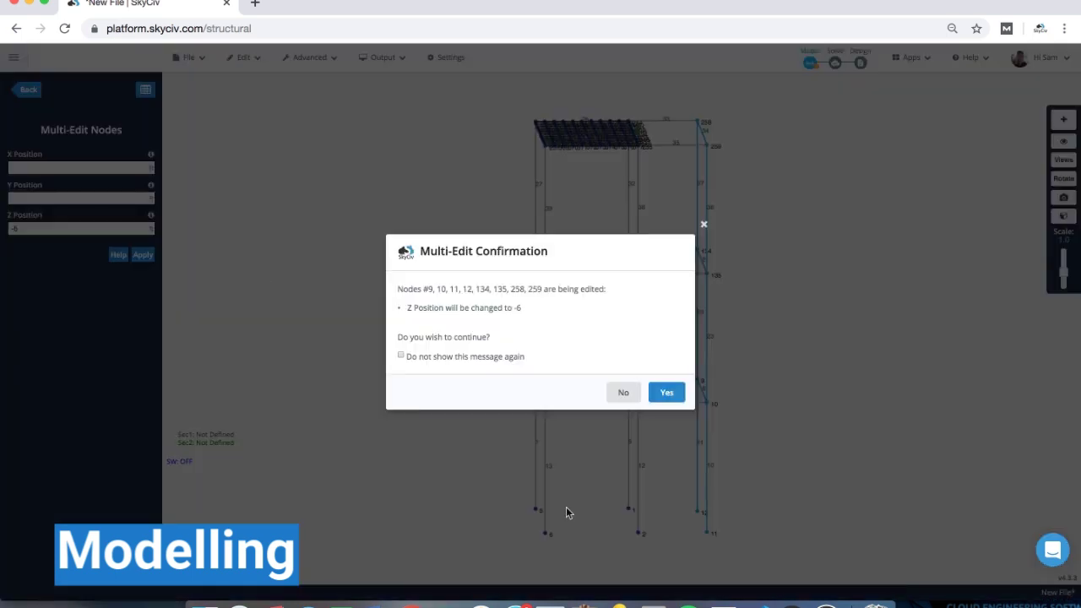
left_click(654, 394)
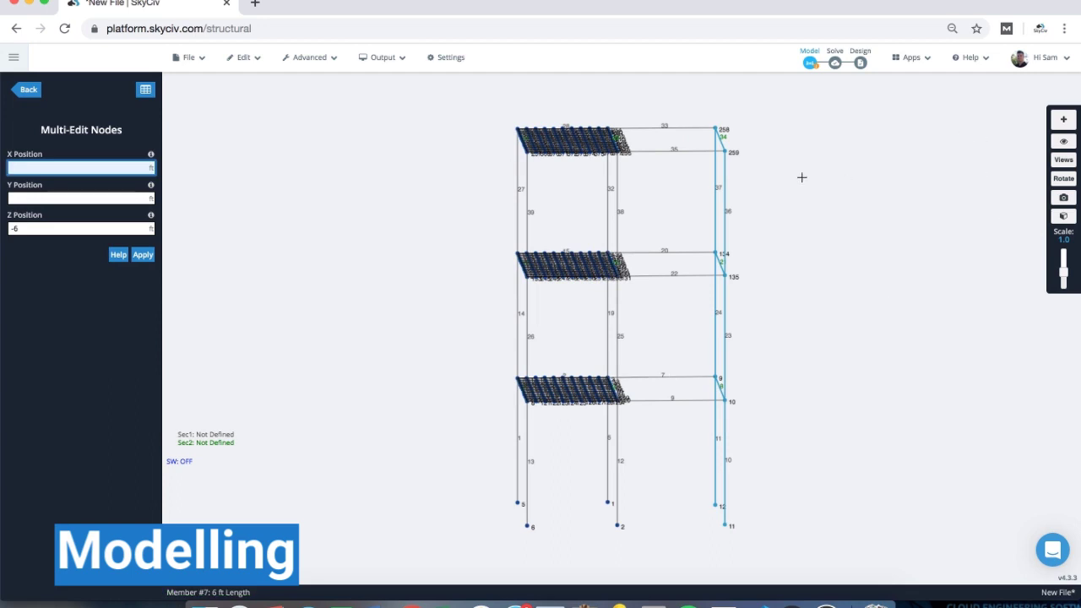
- Shift the right-column nodes by an offset of 0, 0, -2 ft
type("r")
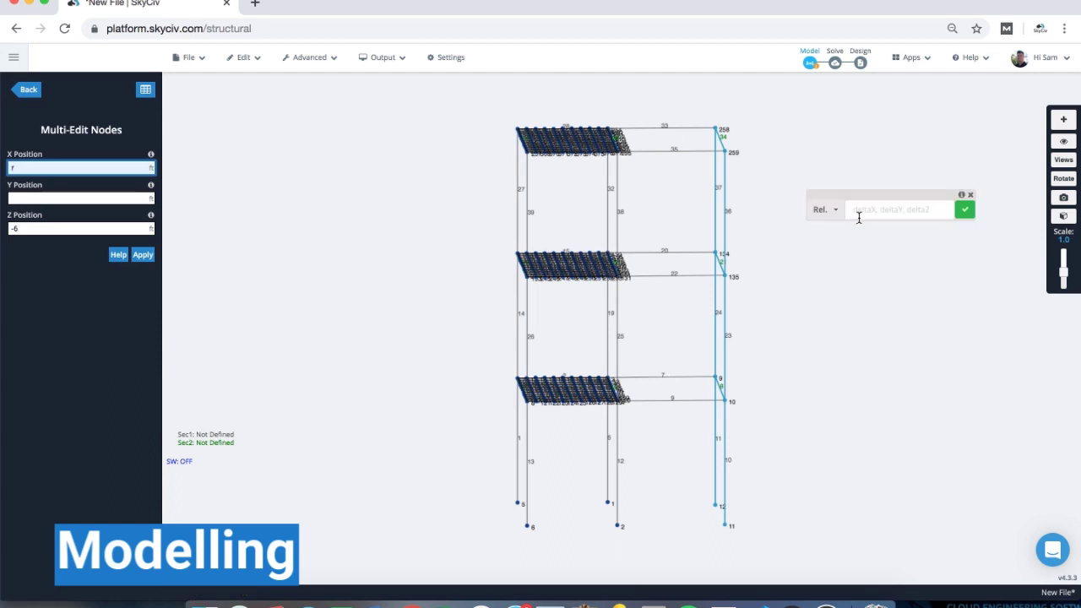
left_click(821, 211)
left_click(828, 312)
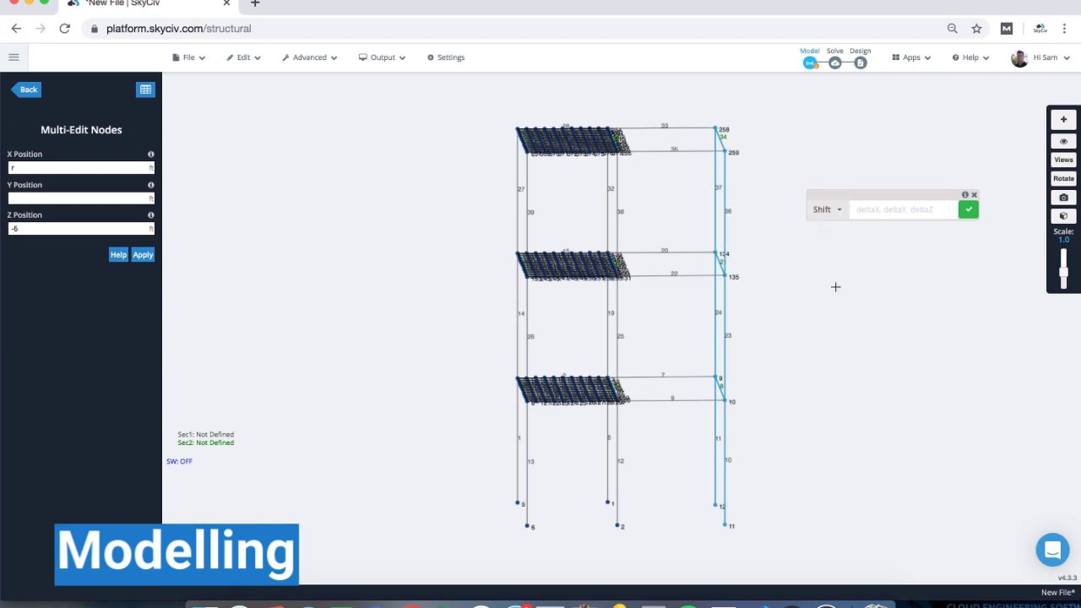
left_click(886, 208)
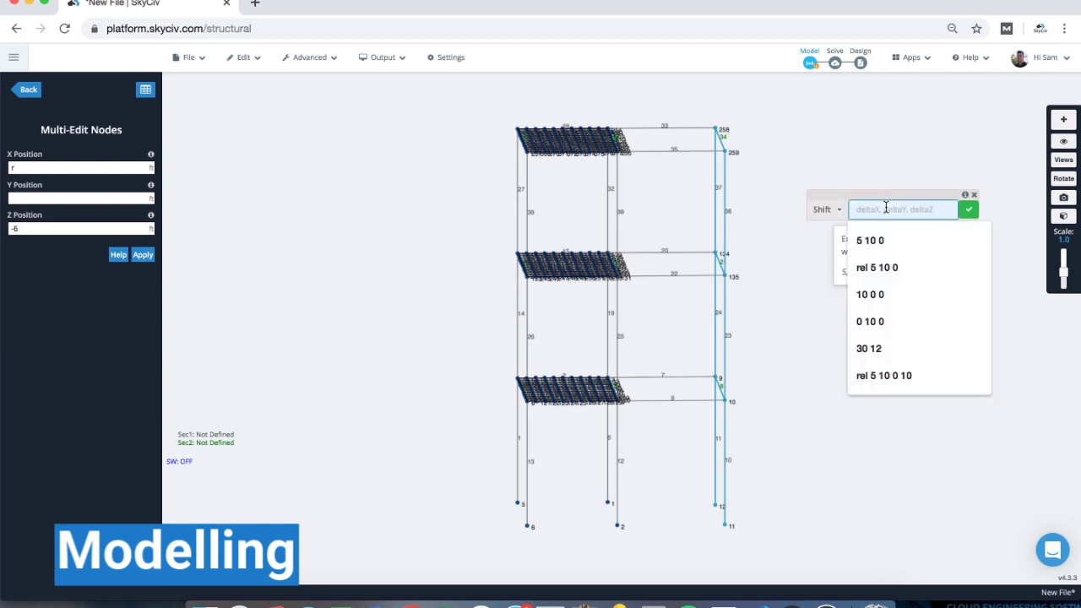
type("0 0 -2")
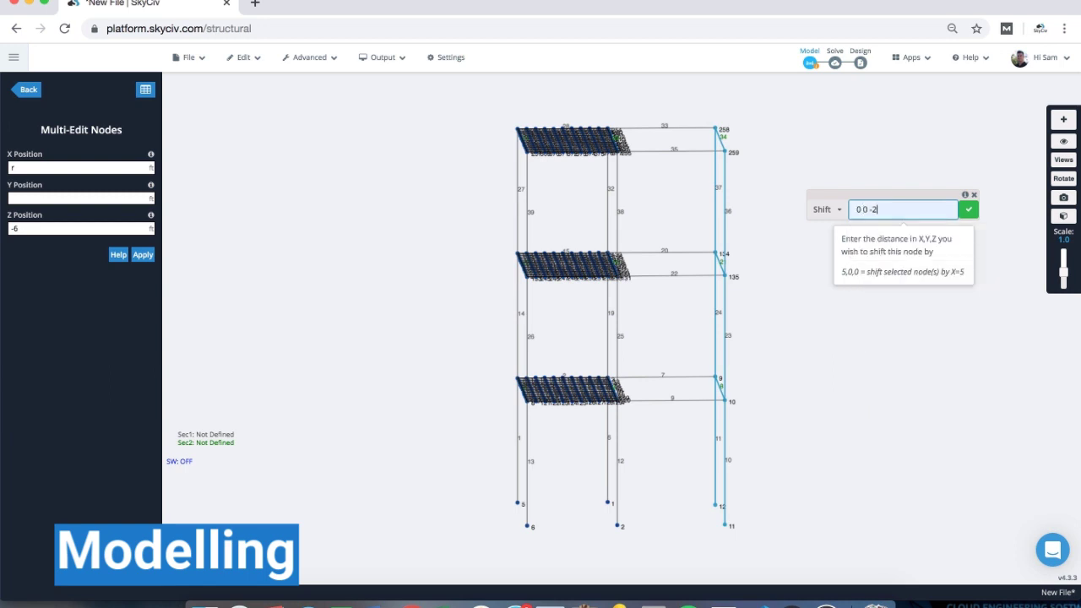
key("Return")
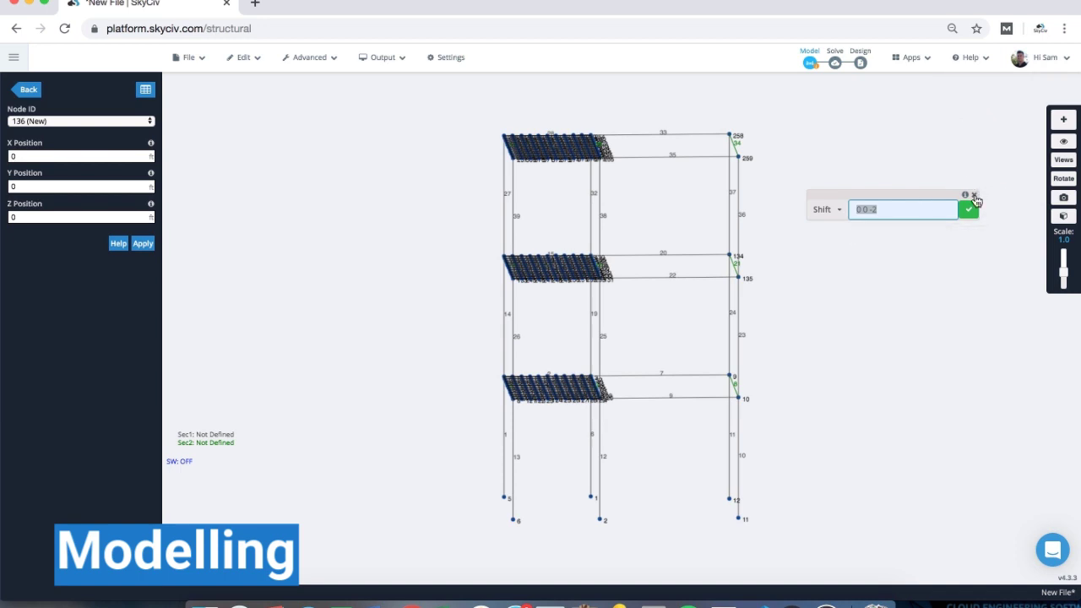
left_click(974, 196)
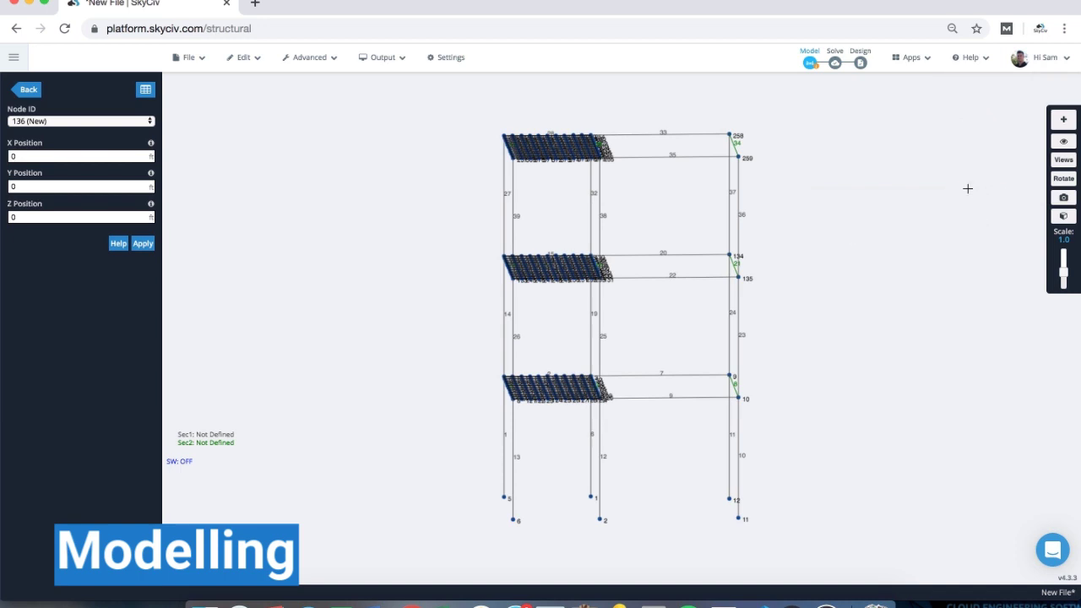
mouse_move(963, 59)
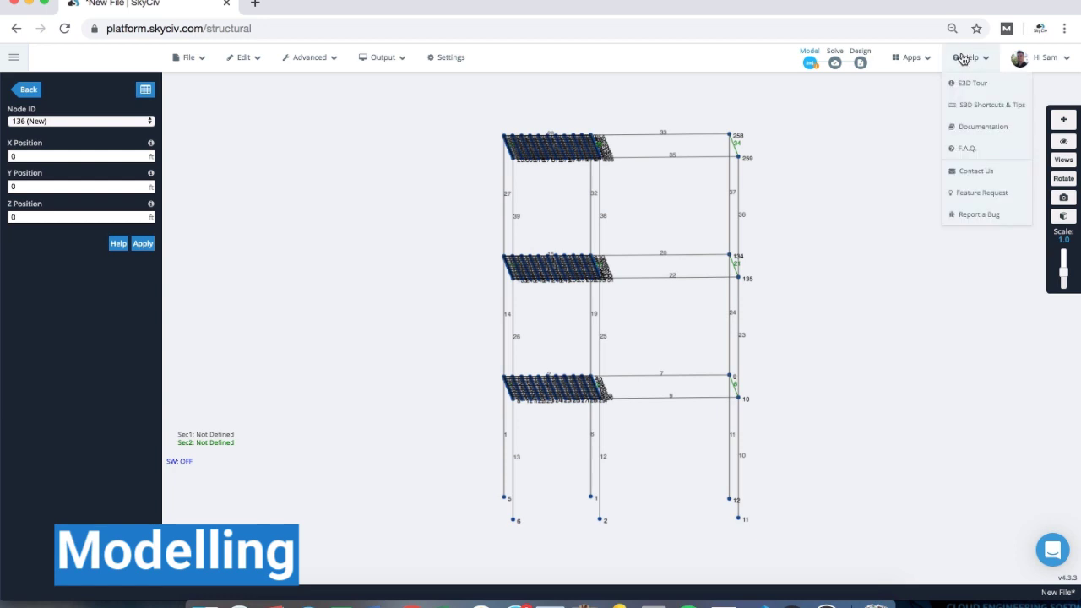
left_click(968, 110)
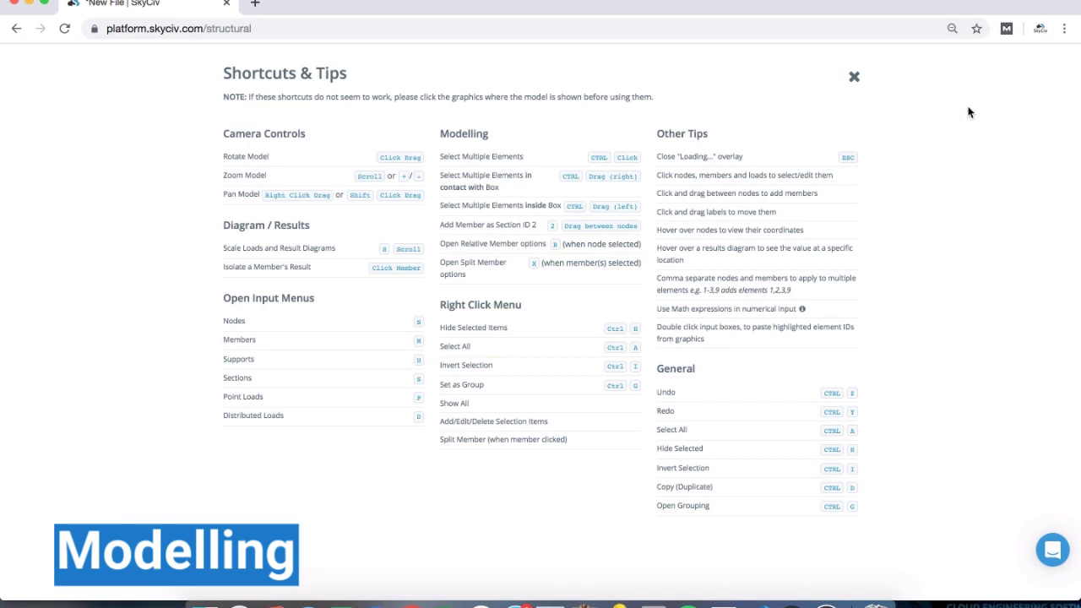
left_click(855, 77)
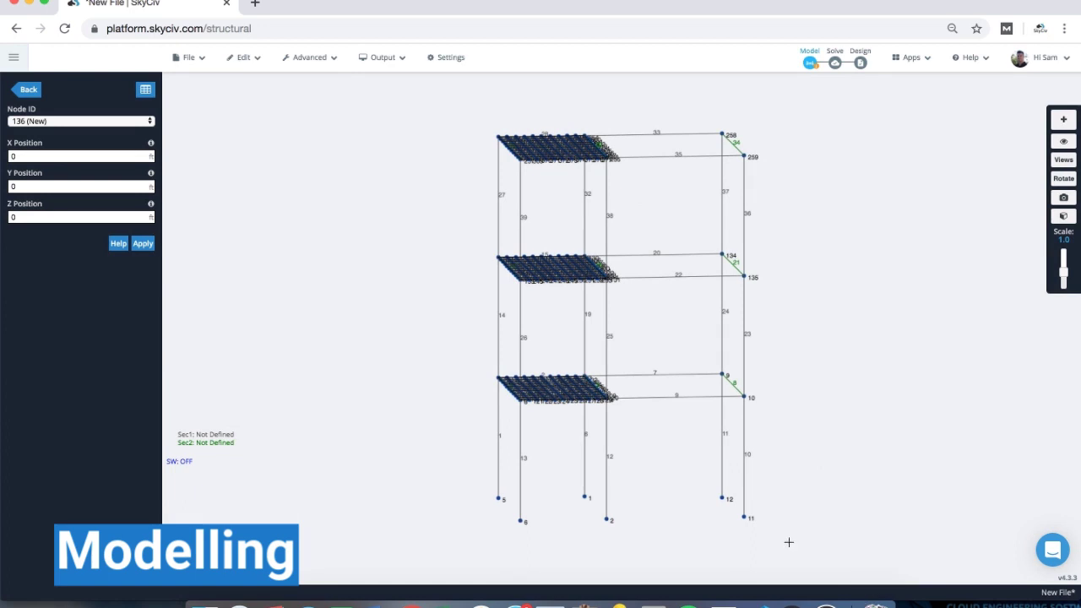
- Add fixed FFFFFF supports S1–S6 at base nodes 1, 2, 5, 6, 11 and 12
left_click(29, 90)
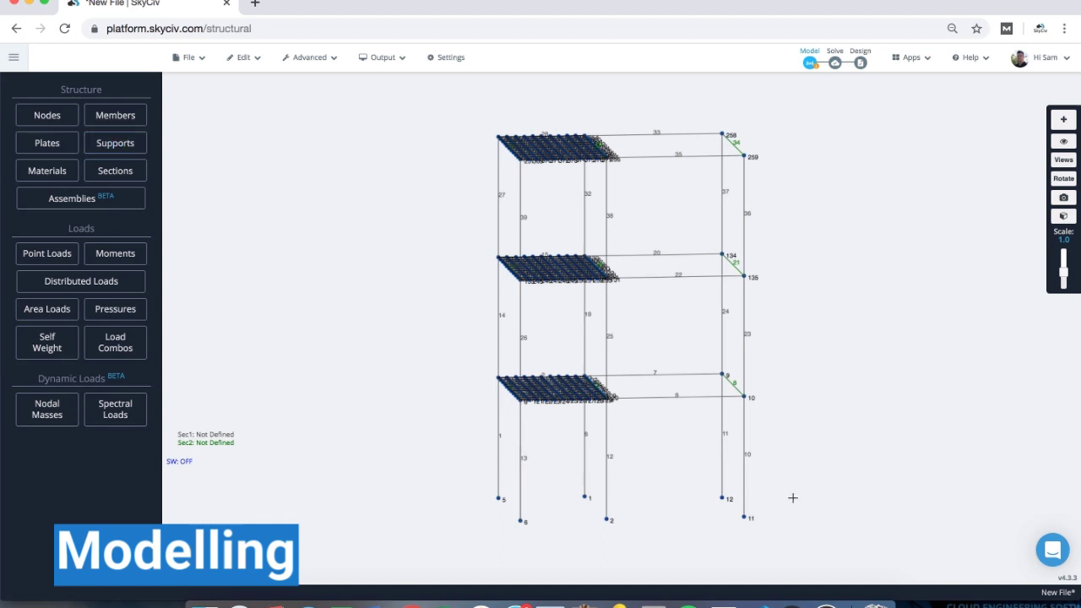
left_click_drag(785, 545, 482, 472)
left_click(123, 145)
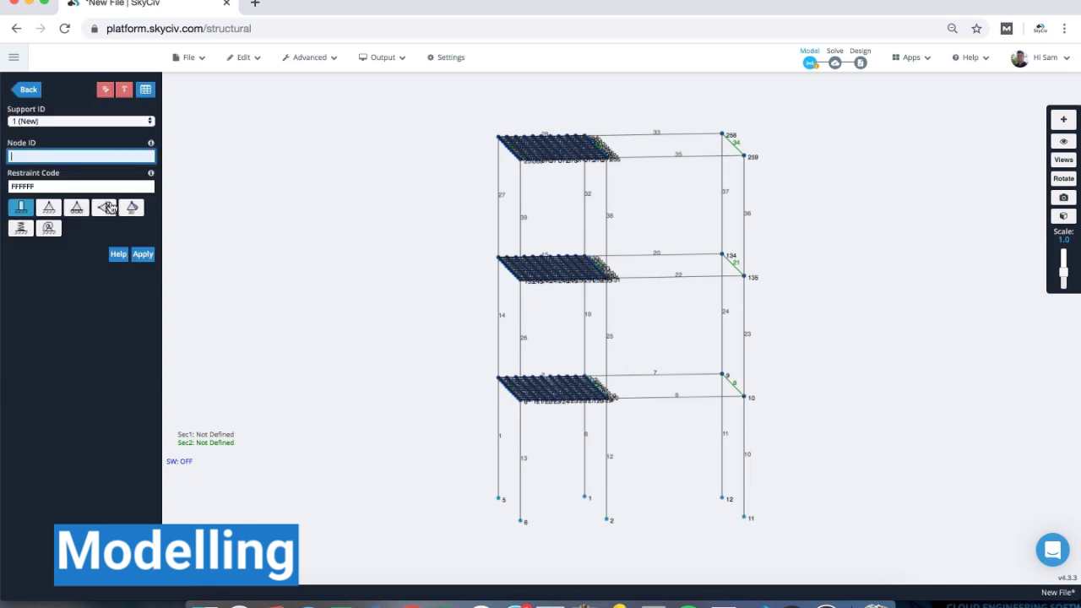
double_click(28, 156)
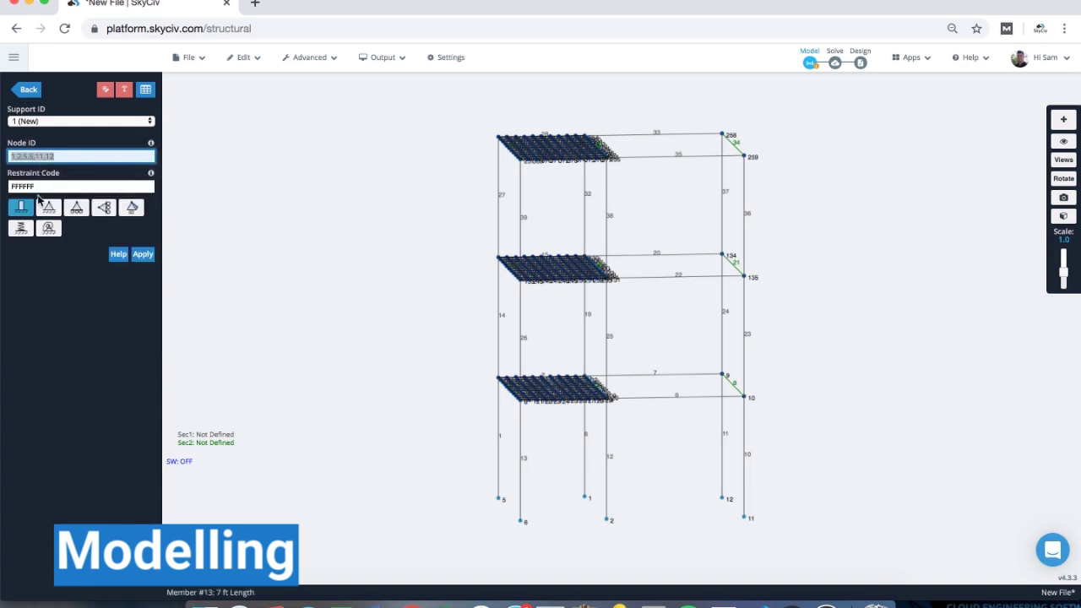
left_click(142, 253)
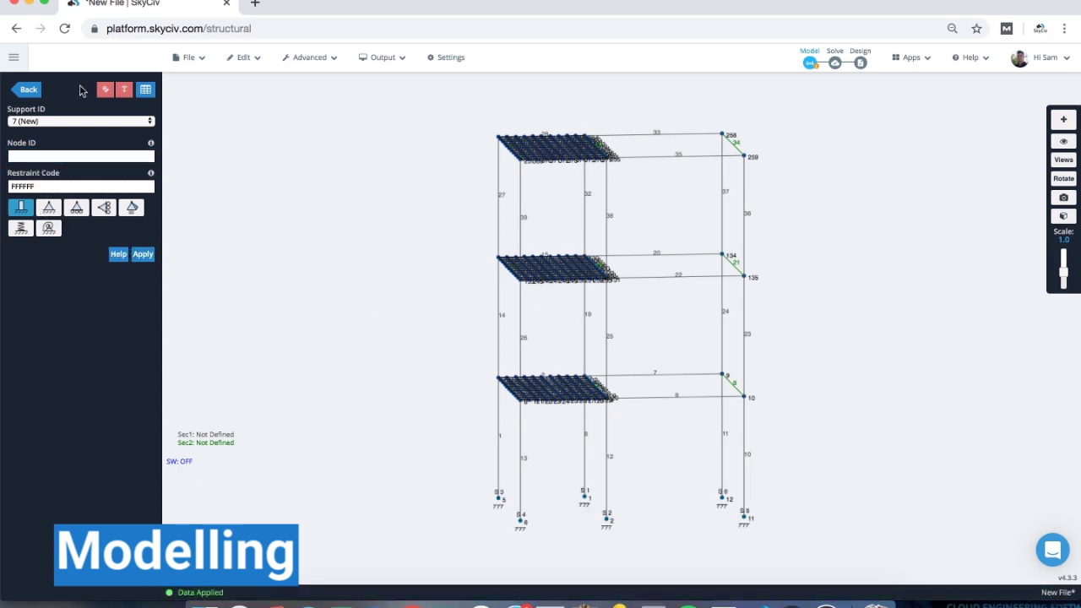
left_click(29, 91)
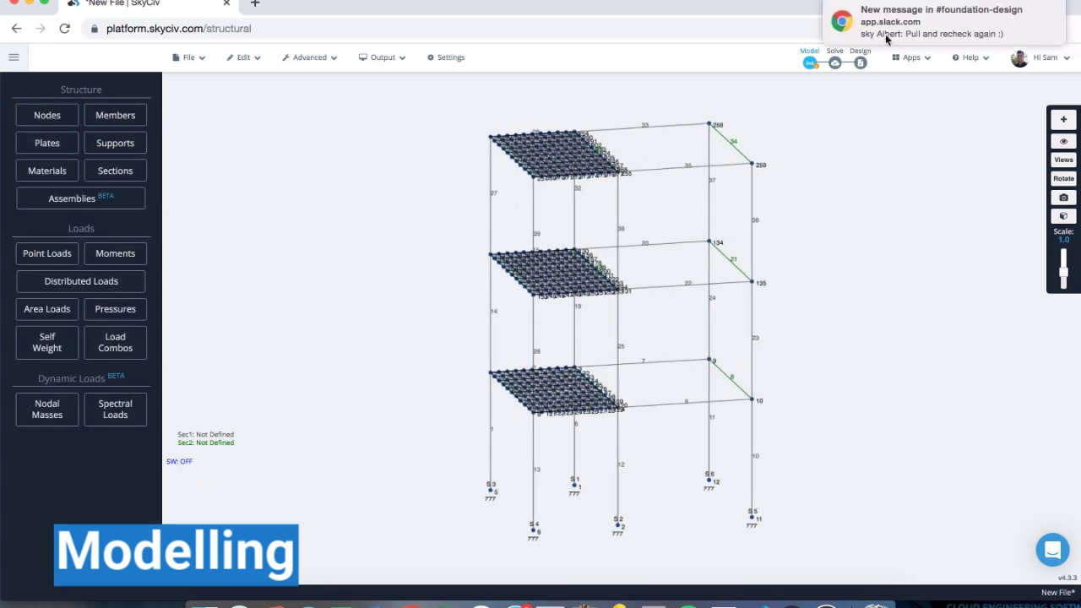
left_click(1031, 9)
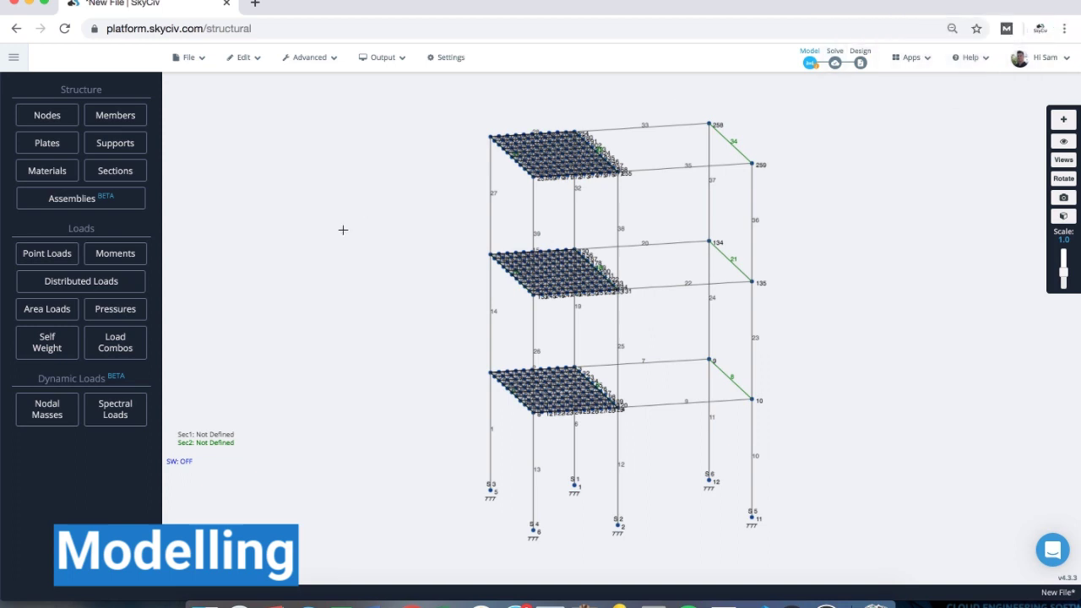
left_click(49, 180)
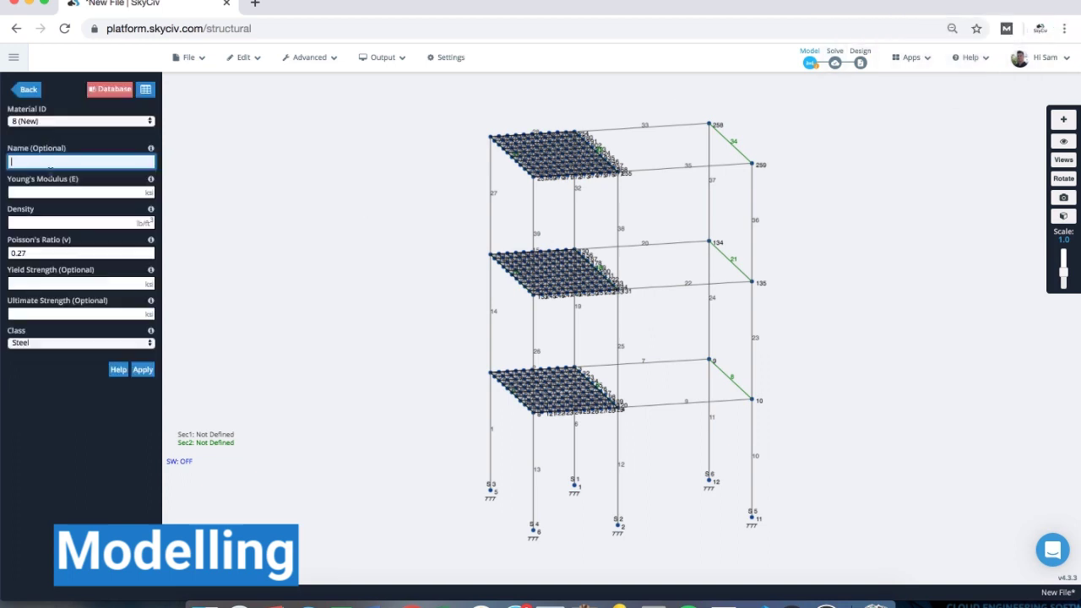
left_click(53, 123)
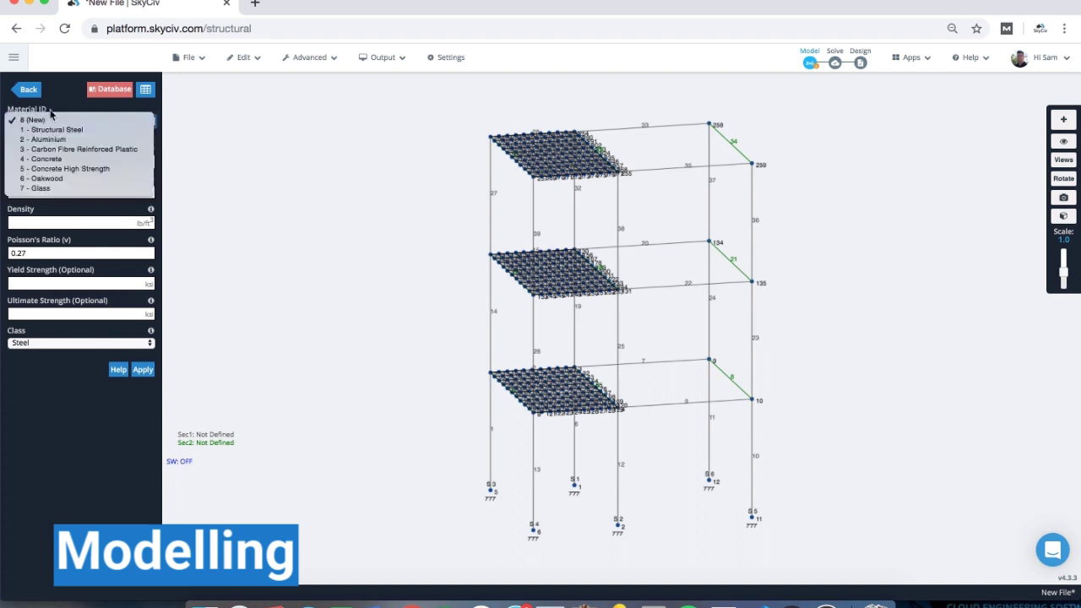
left_click(53, 101)
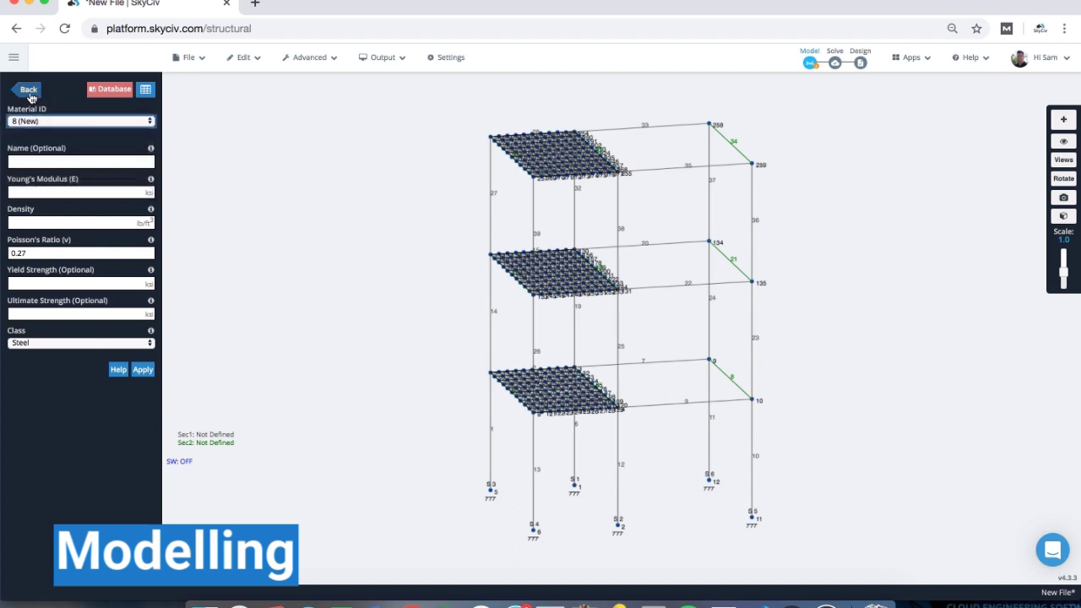
left_click(30, 91)
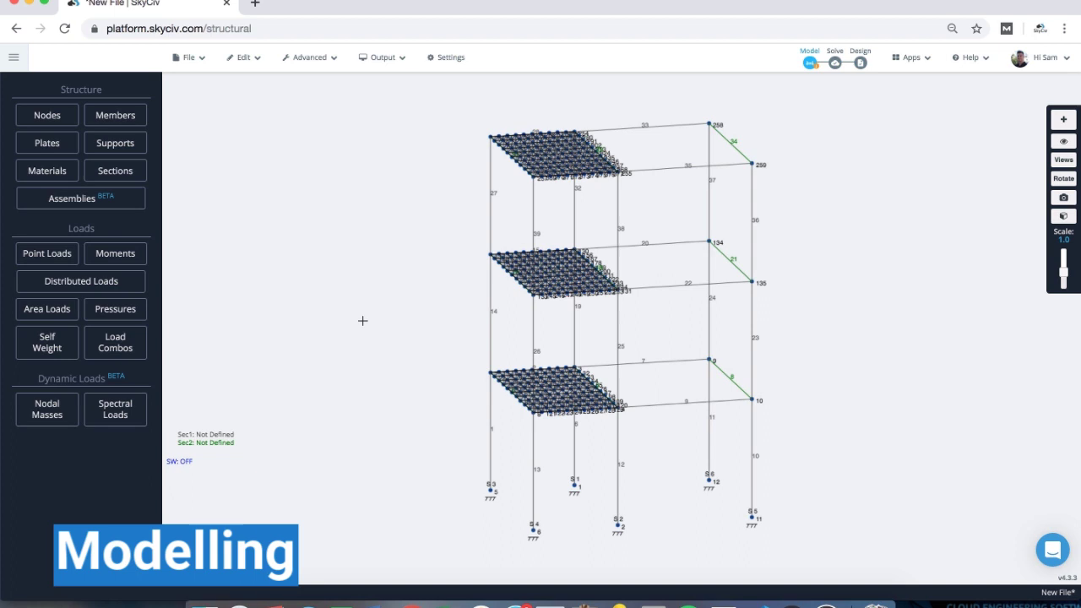
- Set section 1 to W12x19 from the database and add a blank section 2
left_click(214, 436)
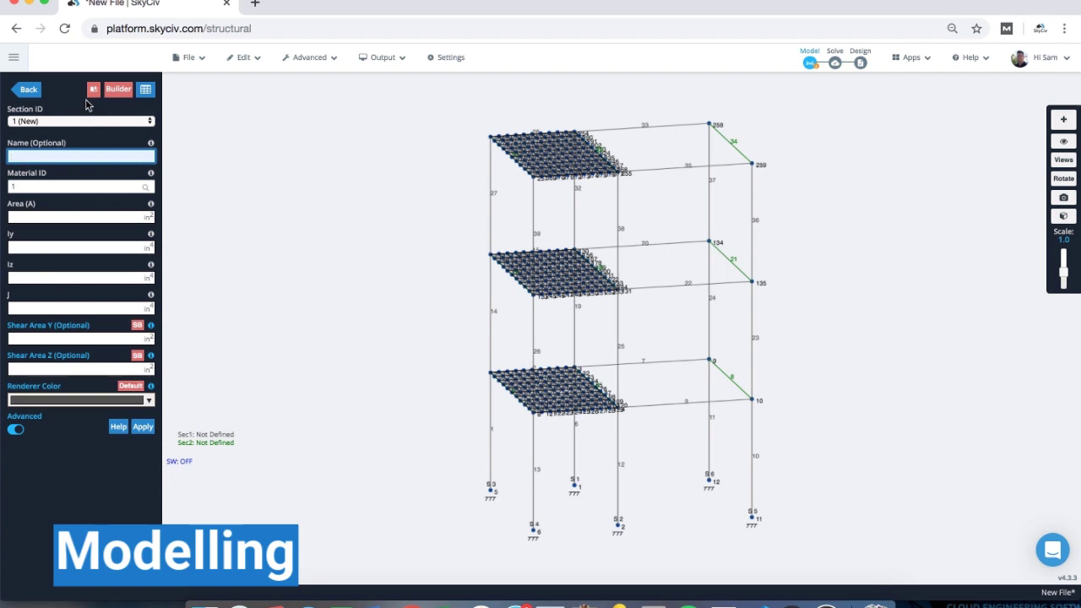
left_click(94, 91)
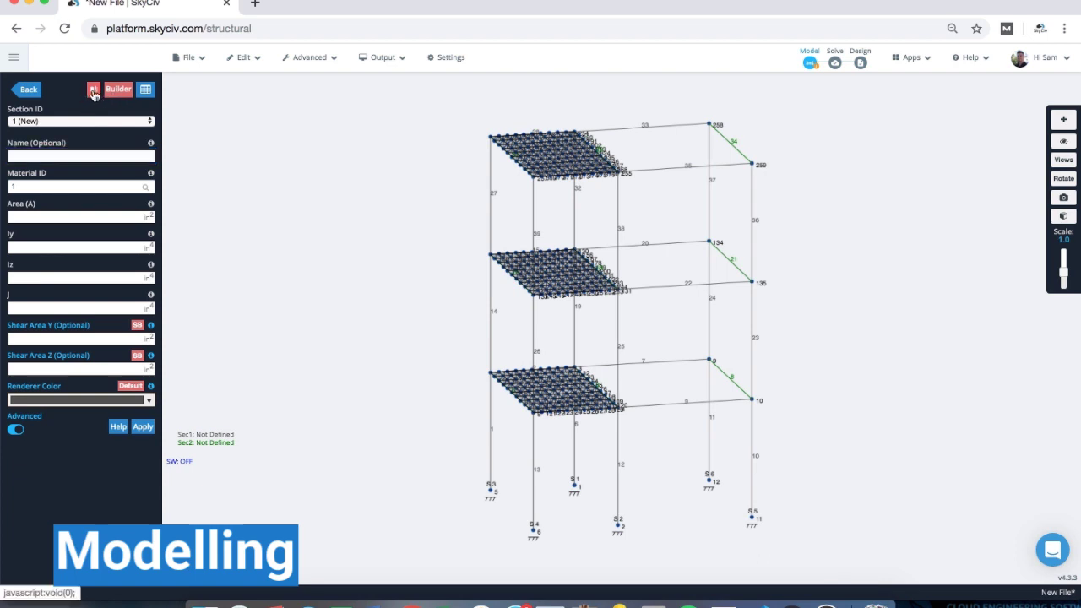
left_click(473, 256)
type("W12")
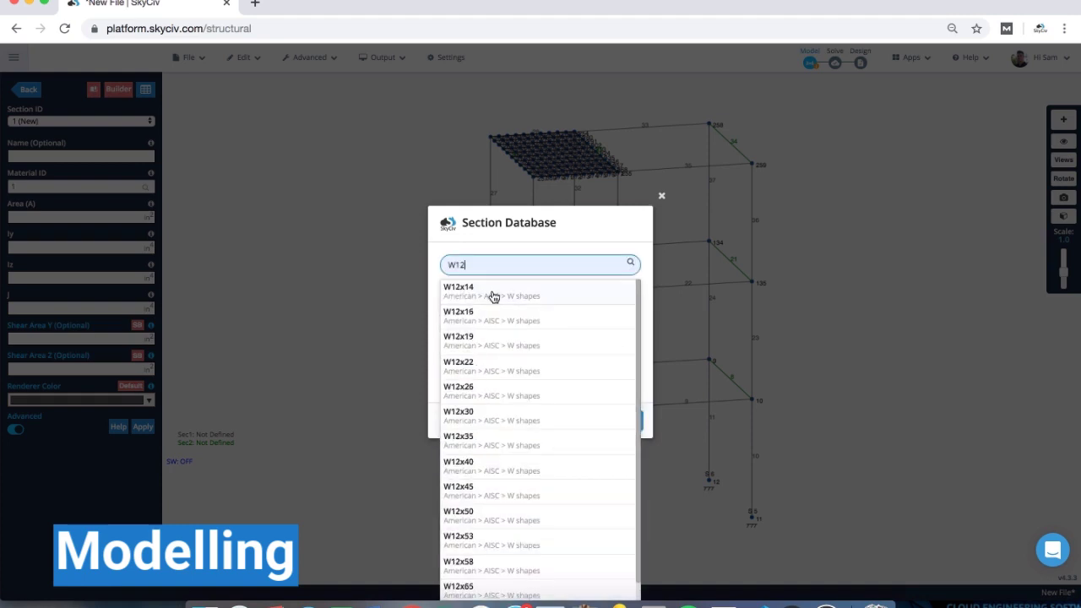
left_click(494, 341)
left_click(617, 421)
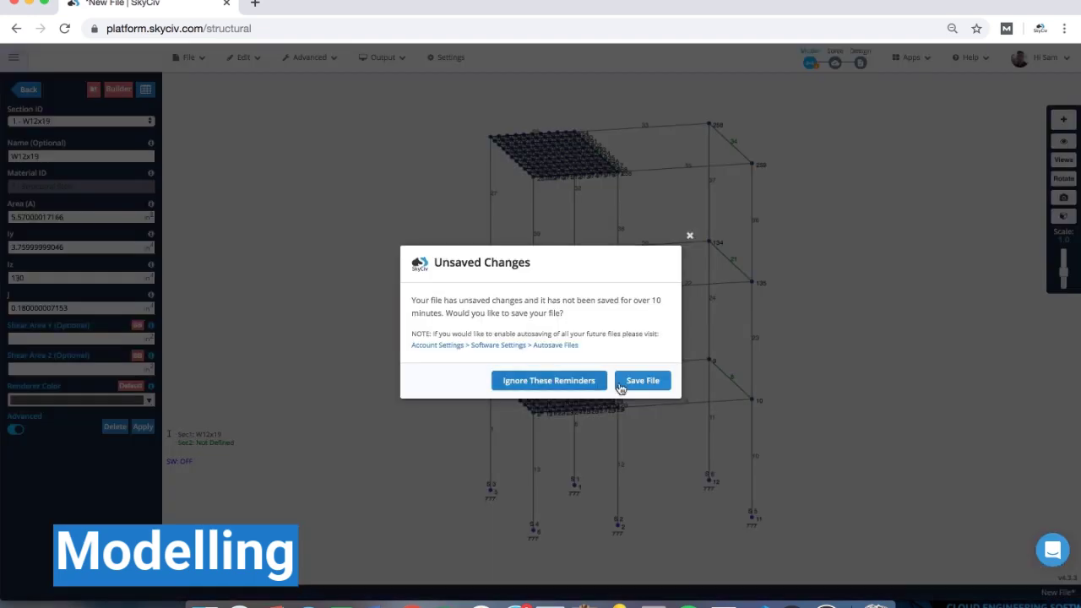
left_click(689, 237)
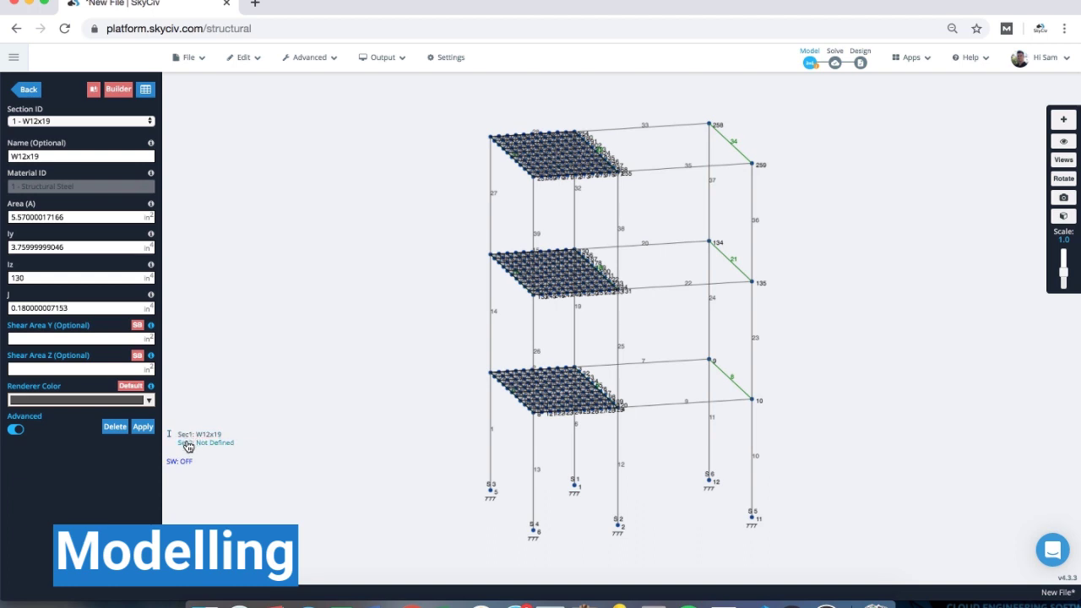
left_click(188, 444)
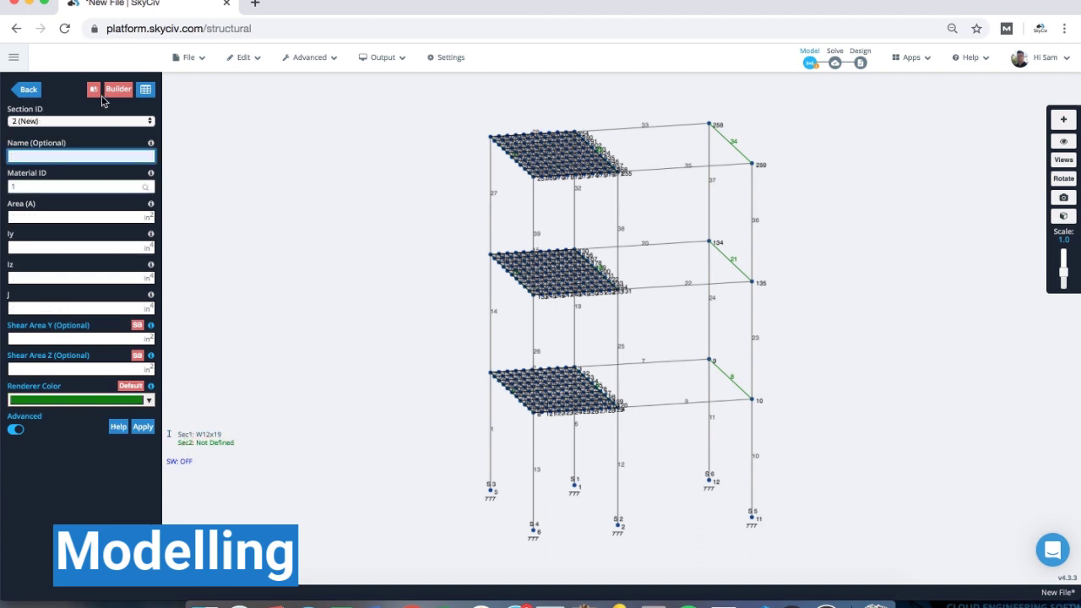
- In the section builder, try adding a default custom line shape profile
left_click(112, 91)
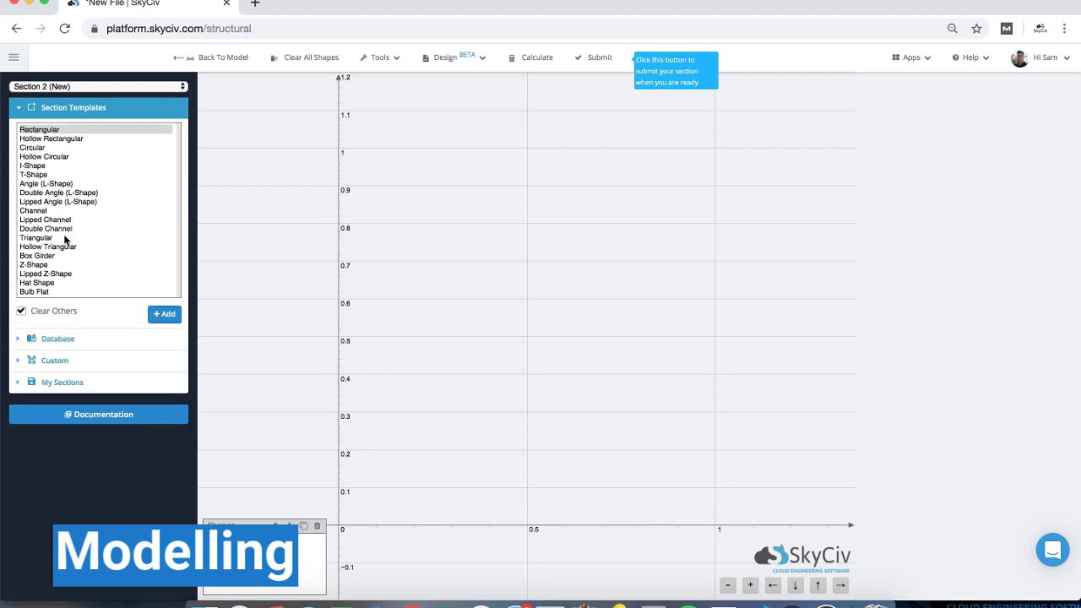
left_click(70, 111)
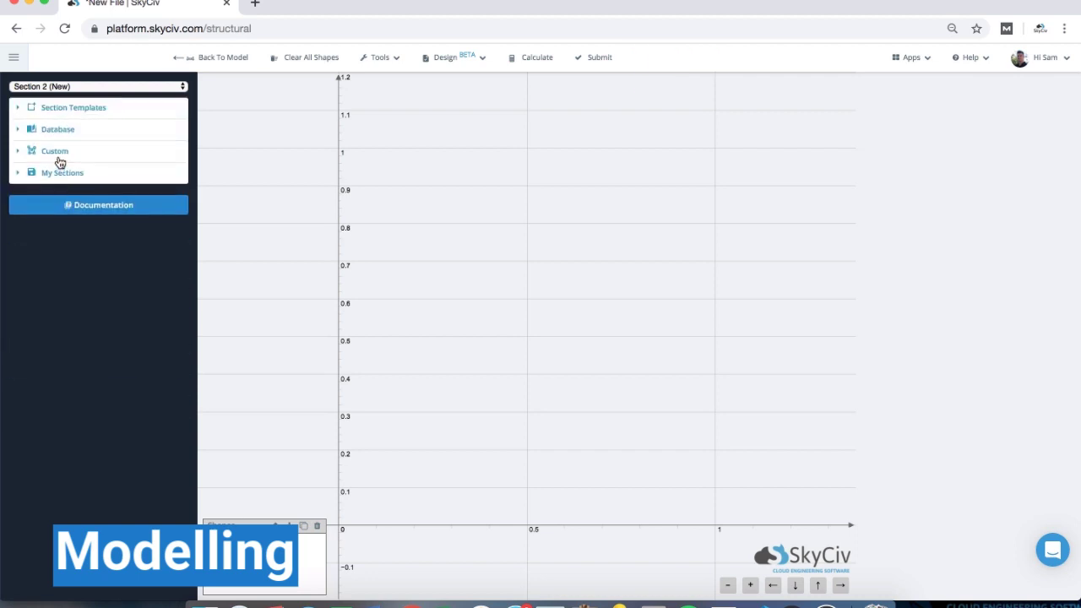
left_click(59, 154)
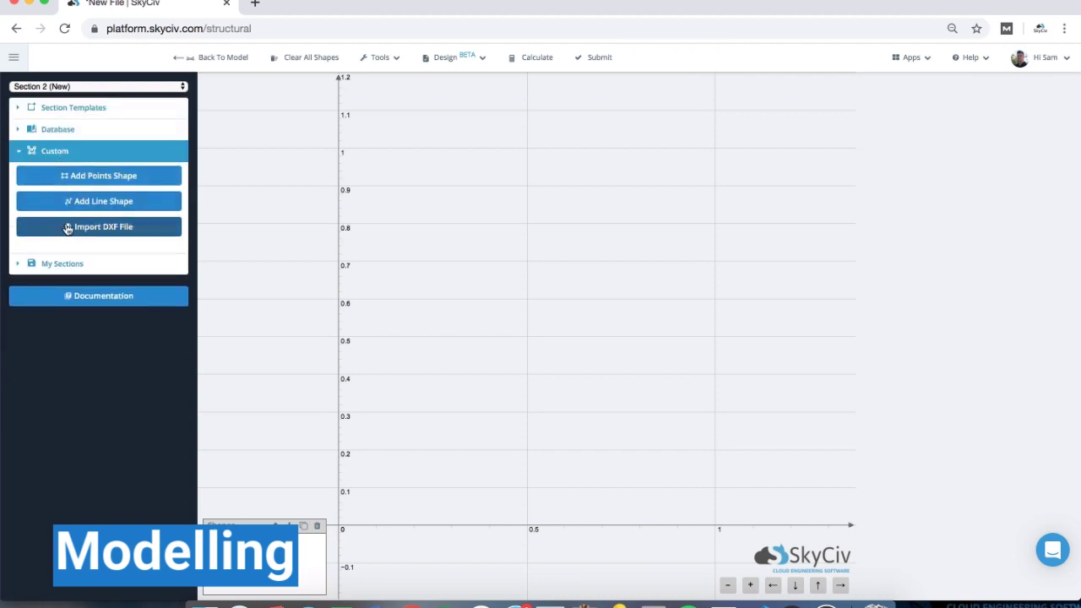
left_click(72, 204)
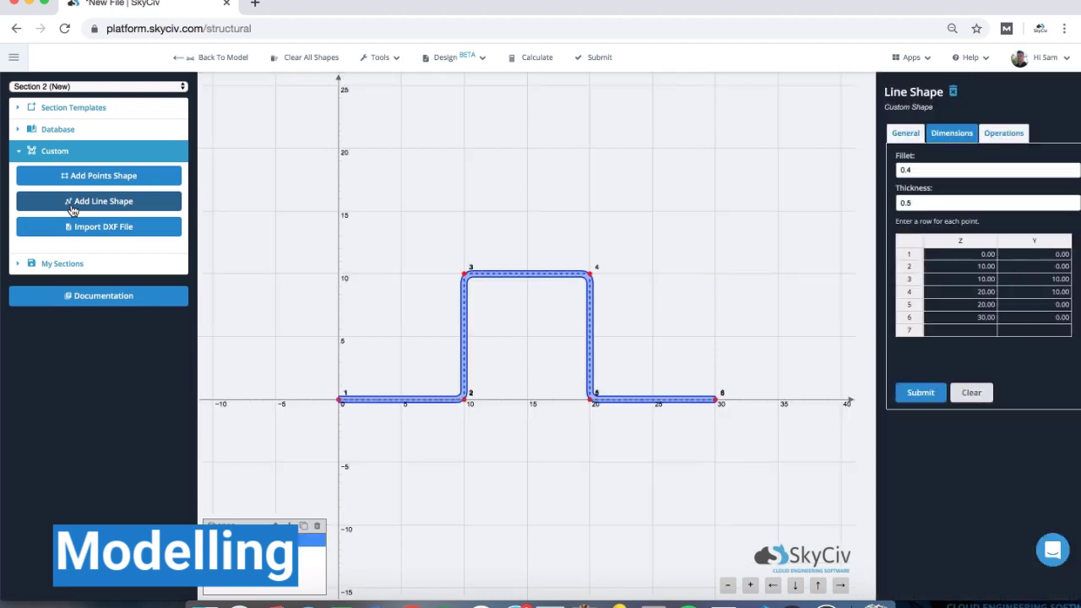
left_click(77, 153)
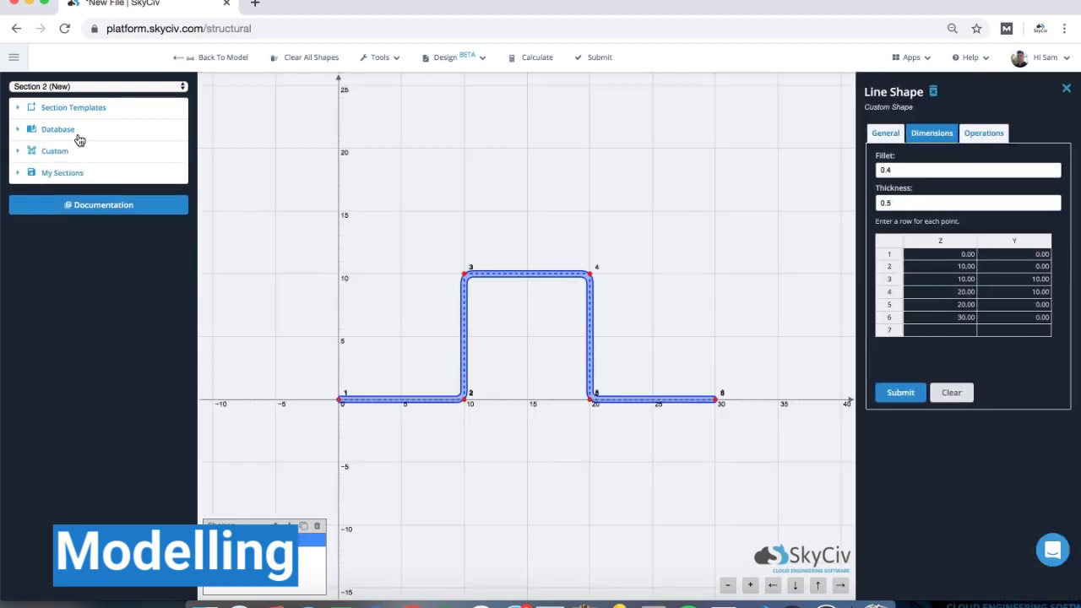
- Choose HSS7x7x5/16 from the American AISC Square HSS database and submit it
left_click(79, 135)
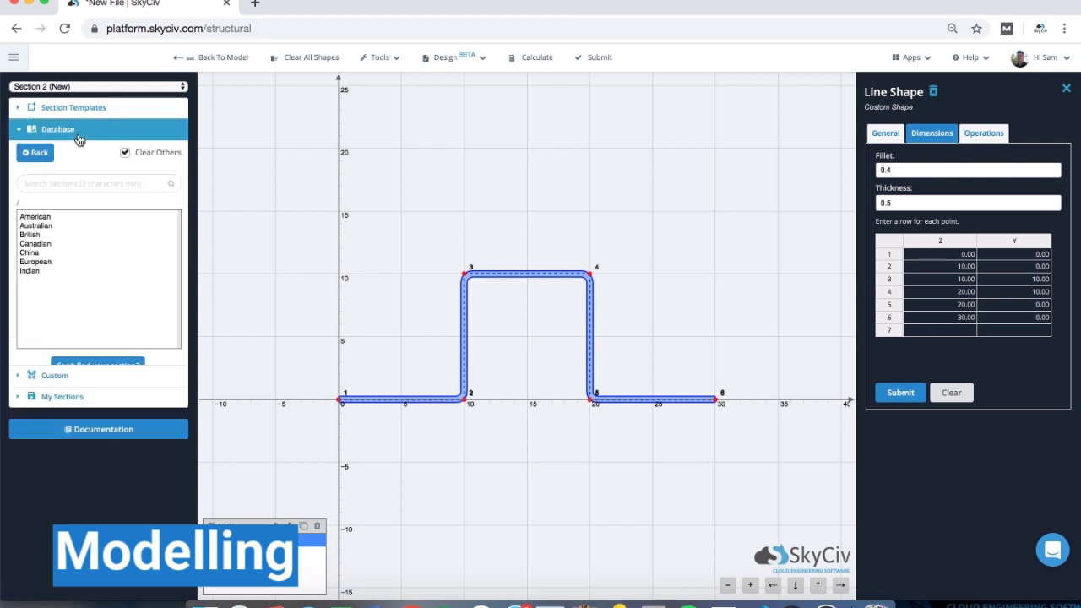
left_click(62, 184)
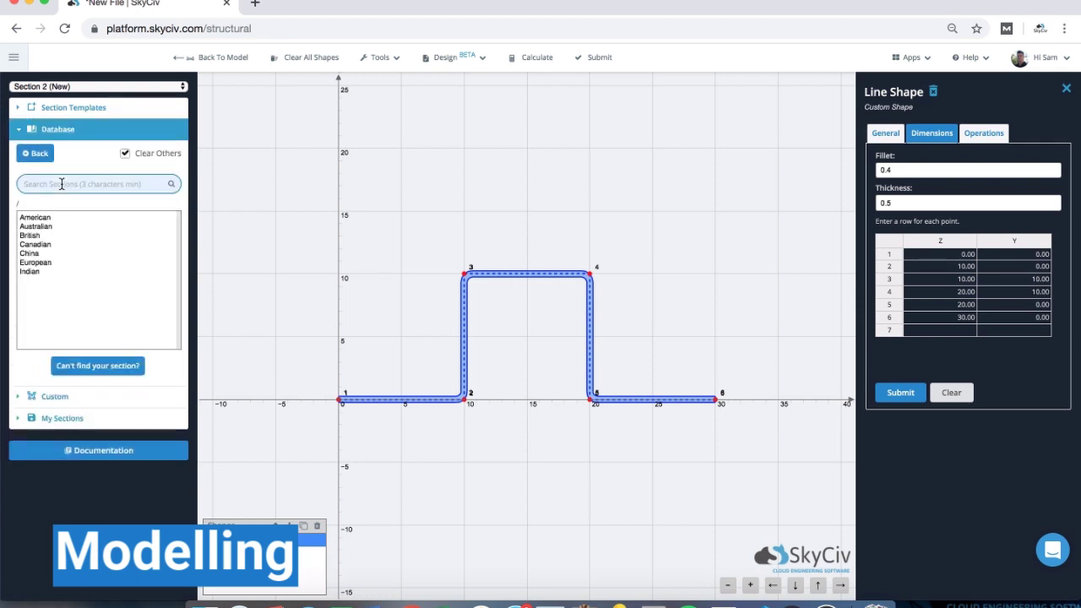
type("HSS")
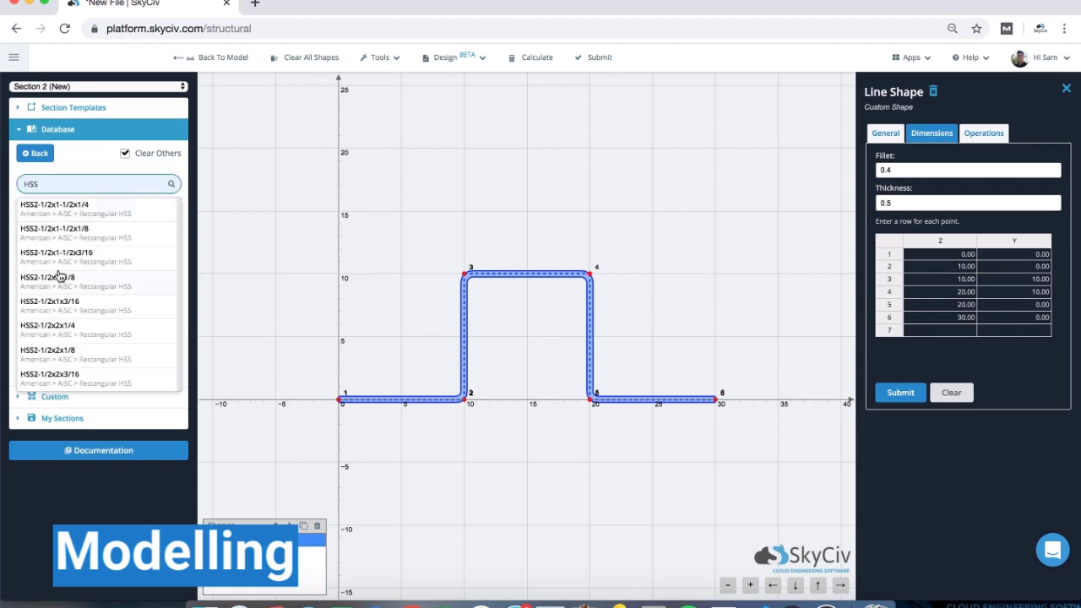
left_click(174, 165)
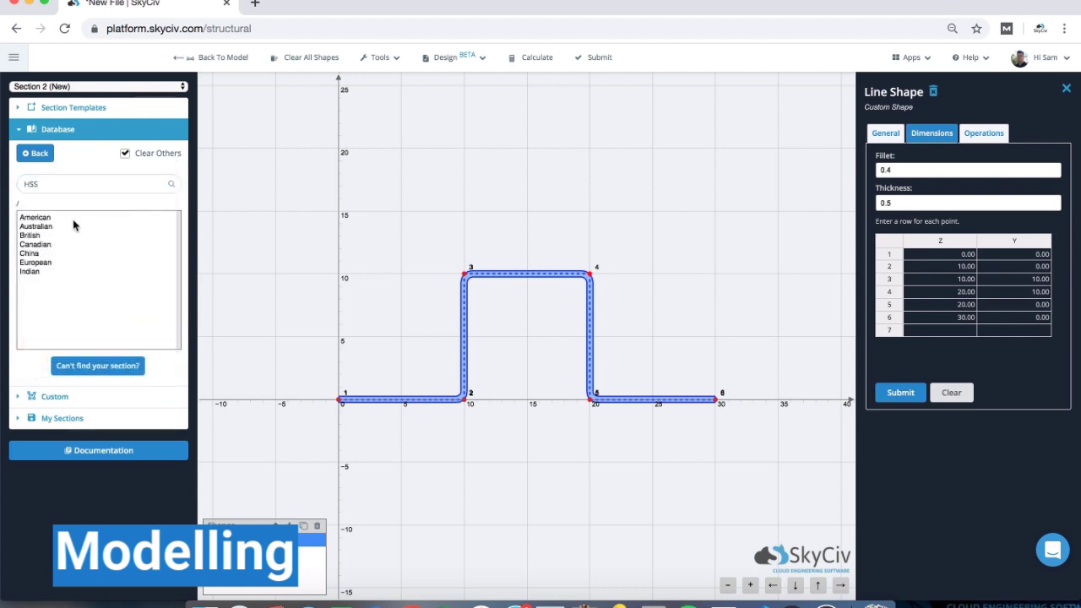
left_click(51, 220)
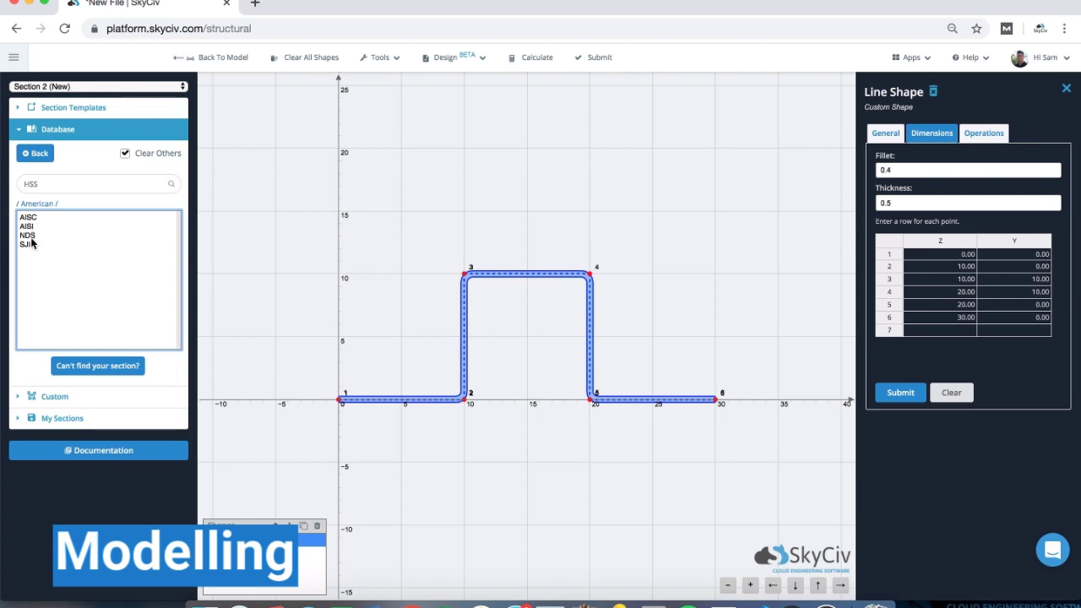
left_click(29, 225)
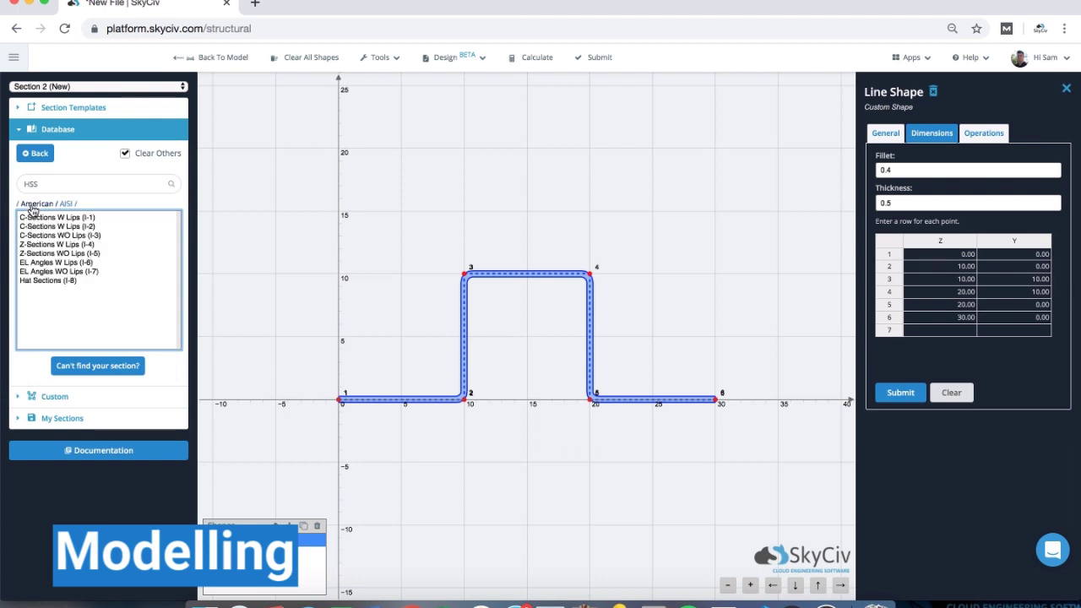
left_click(33, 205)
left_click(30, 217)
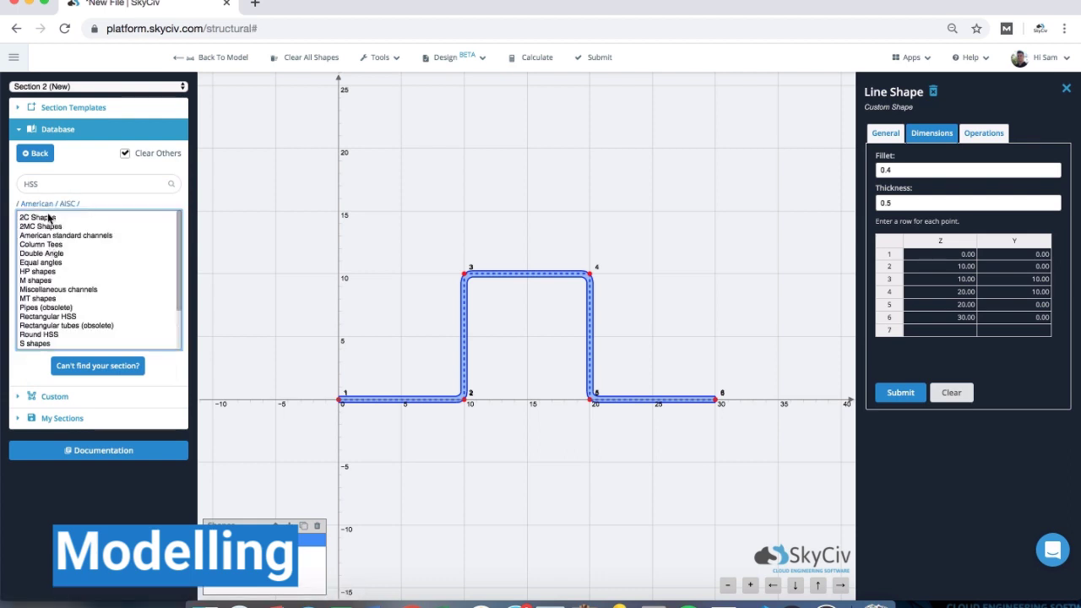
scroll(51, 244, "down", 2)
scroll(51, 243, "down", 1)
left_click(51, 297)
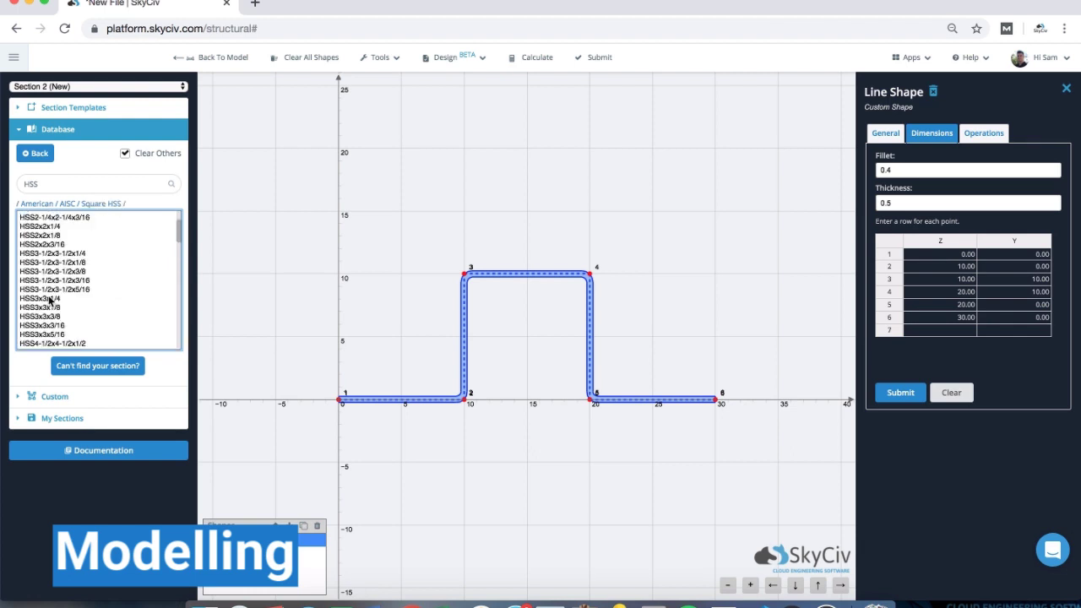
scroll(73, 296, "down", 10)
left_click(72, 296)
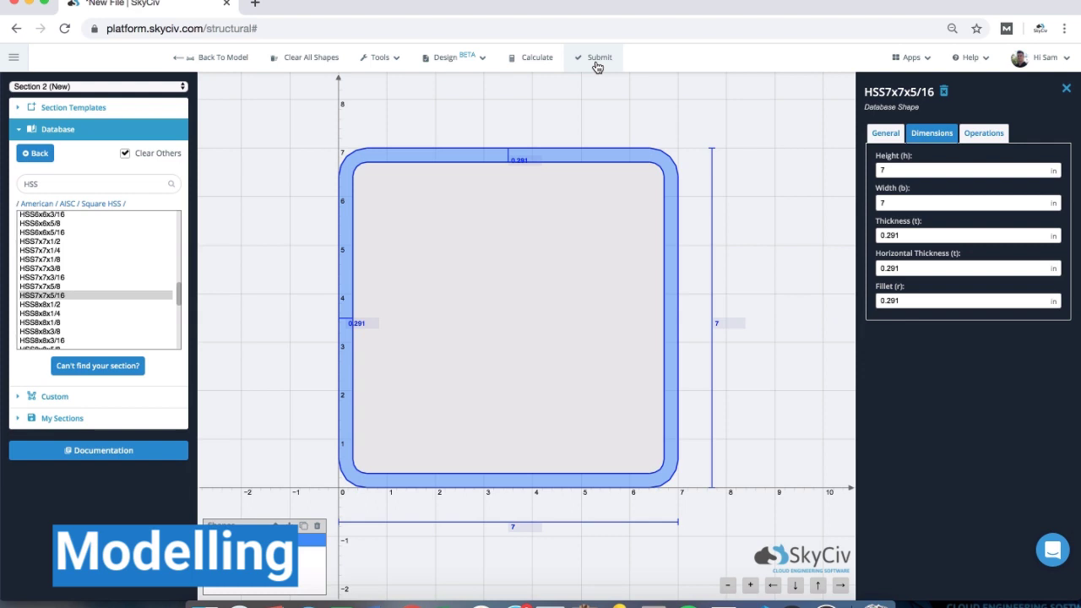
left_click(595, 61)
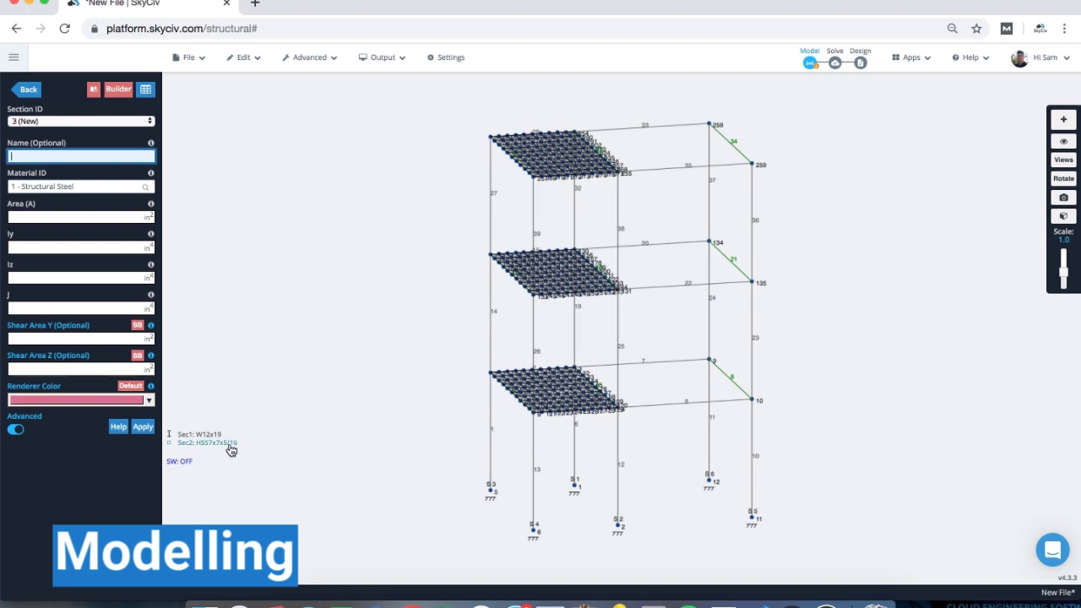
- Preview the frame as a 3D render, rotate it, then return to wireframe view
left_click(30, 89)
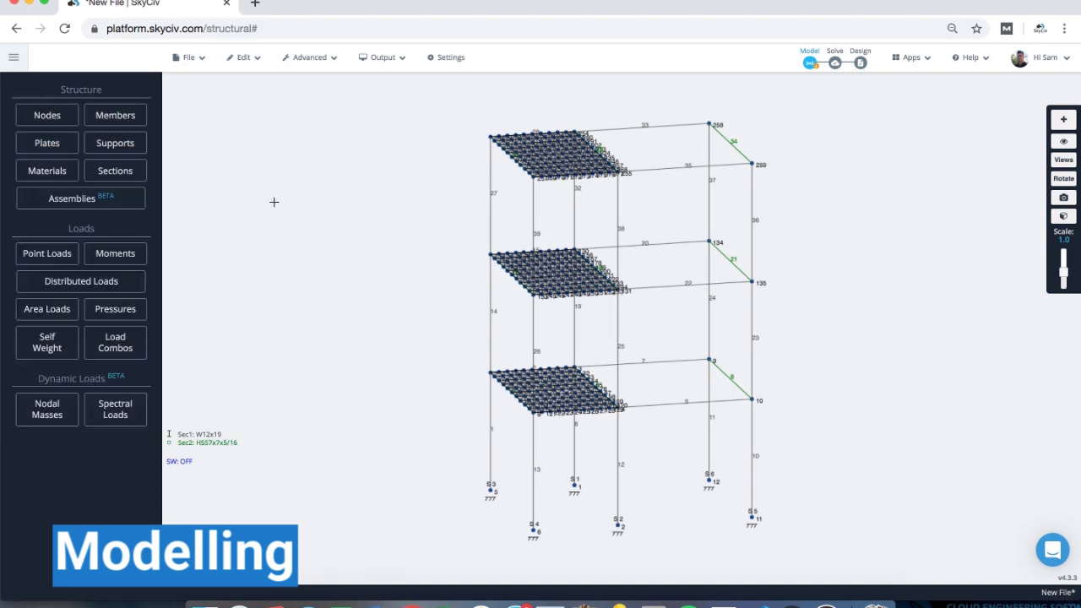
left_click_drag(274, 202, 290, 233)
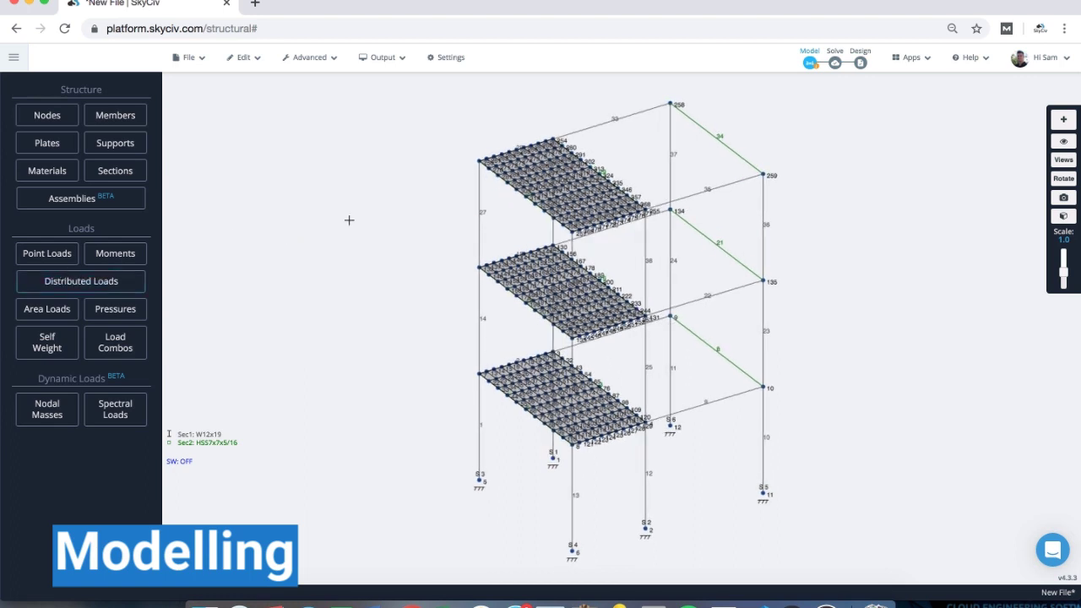
left_click(385, 57)
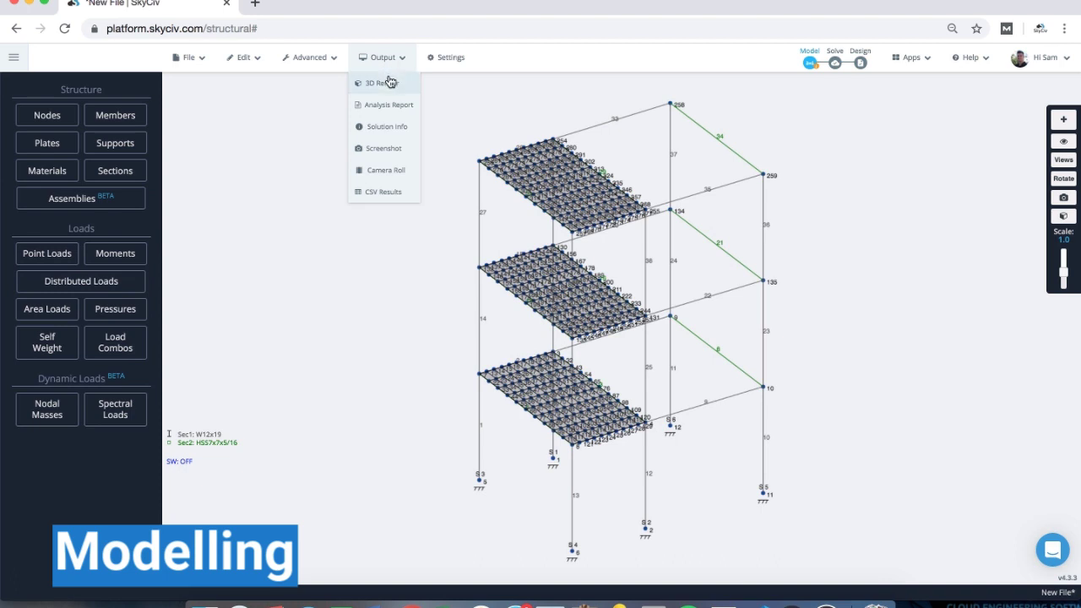
left_click(389, 80)
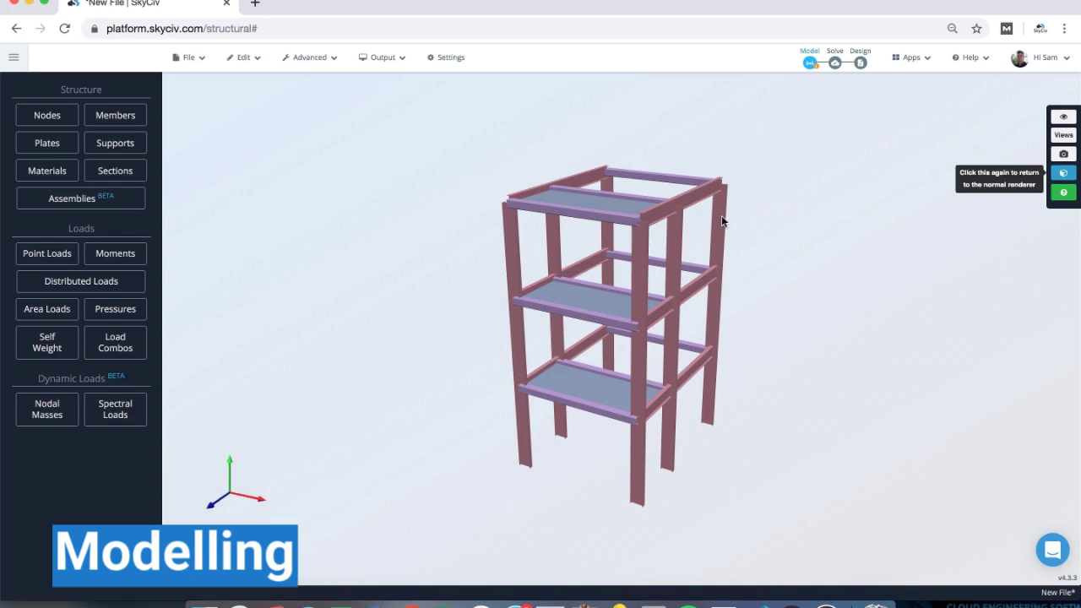
left_click_drag(722, 218, 639, 219)
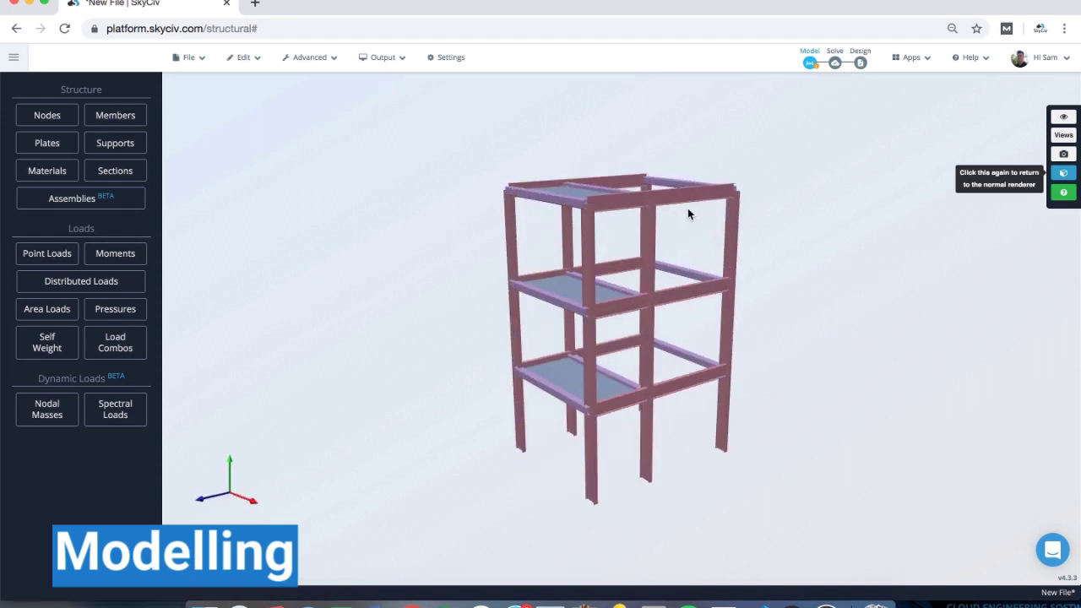
scroll(686, 212, "up", 5)
scroll(685, 212, "down", 3)
left_click(376, 62)
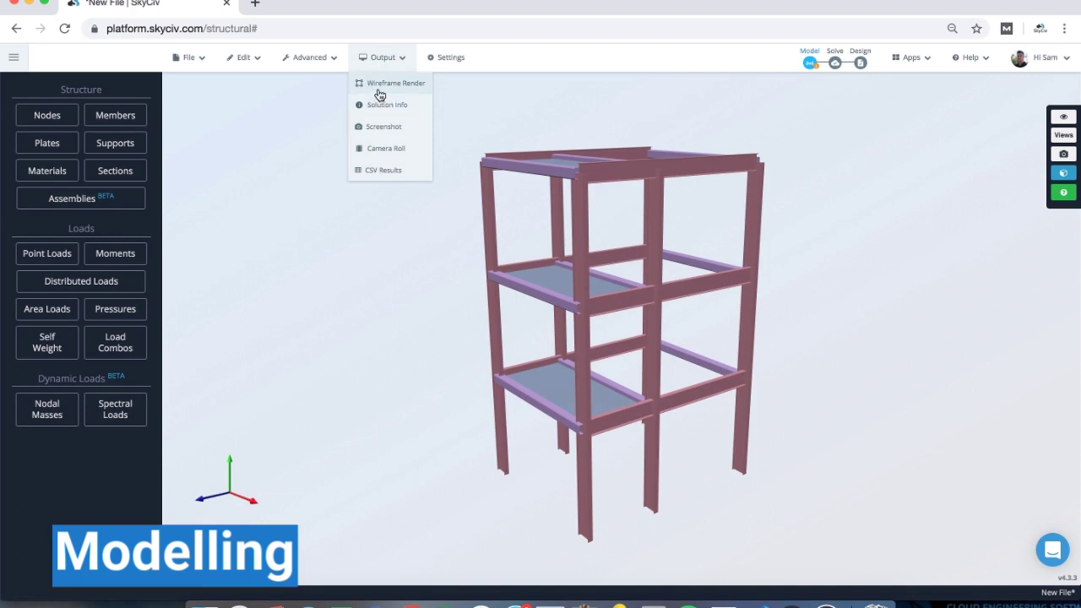
left_click(378, 88)
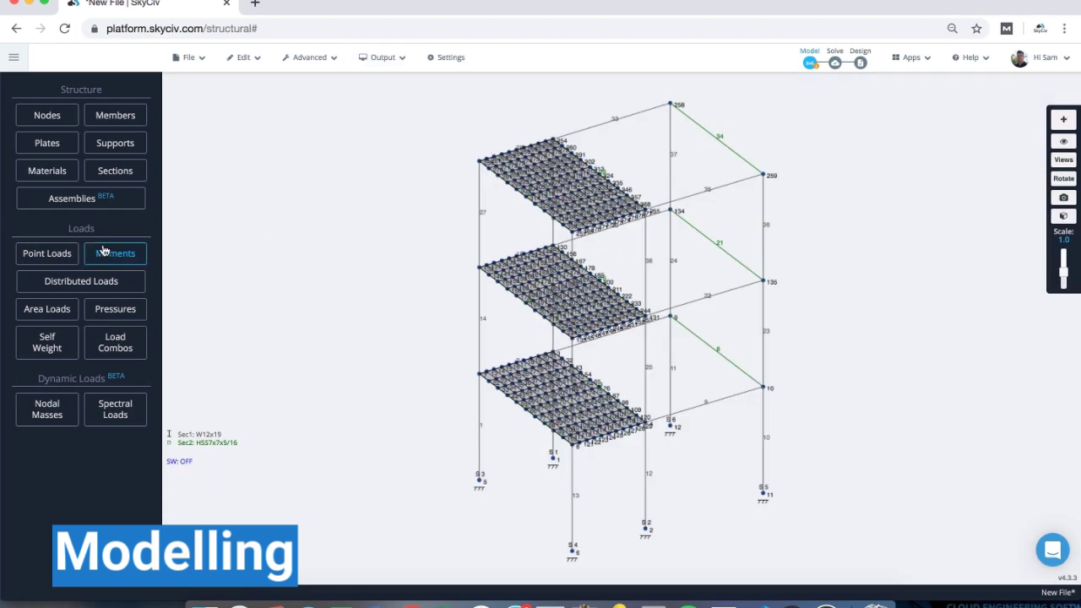
- Begin a member point load, then abandon that form
left_click(42, 252)
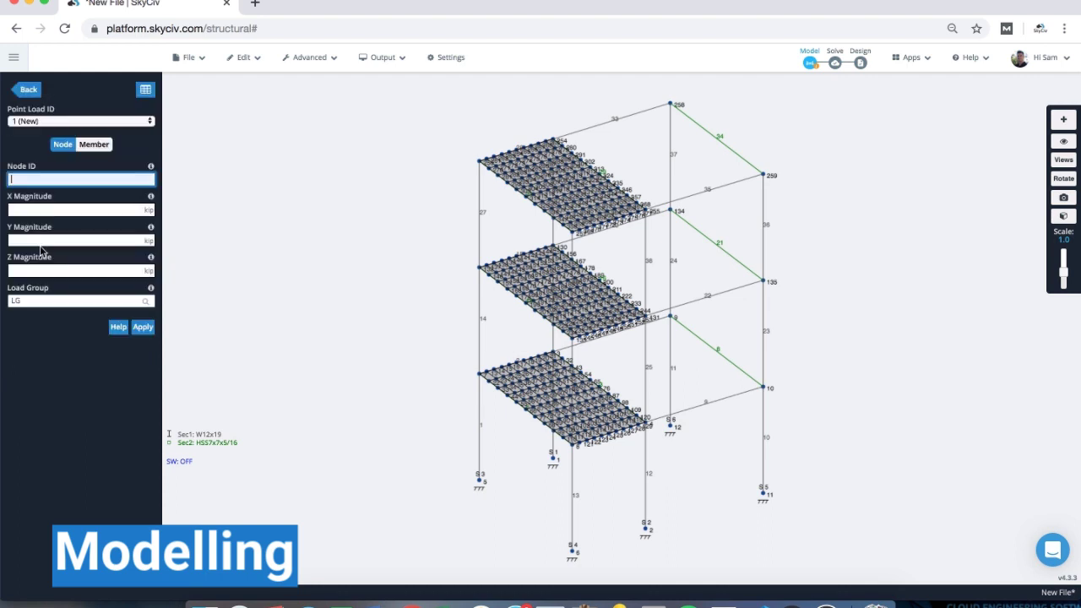
left_click(98, 144)
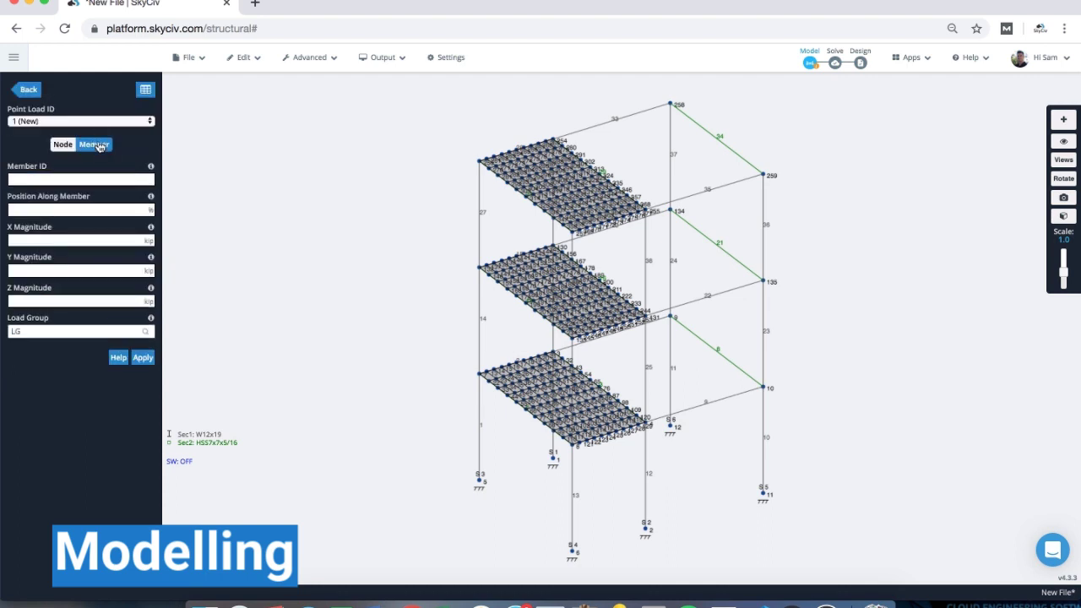
left_click(26, 90)
- Apply -0.2 kip/ft distributed loads to members 33 and 35 in load group LiveLoads
left_click(88, 287)
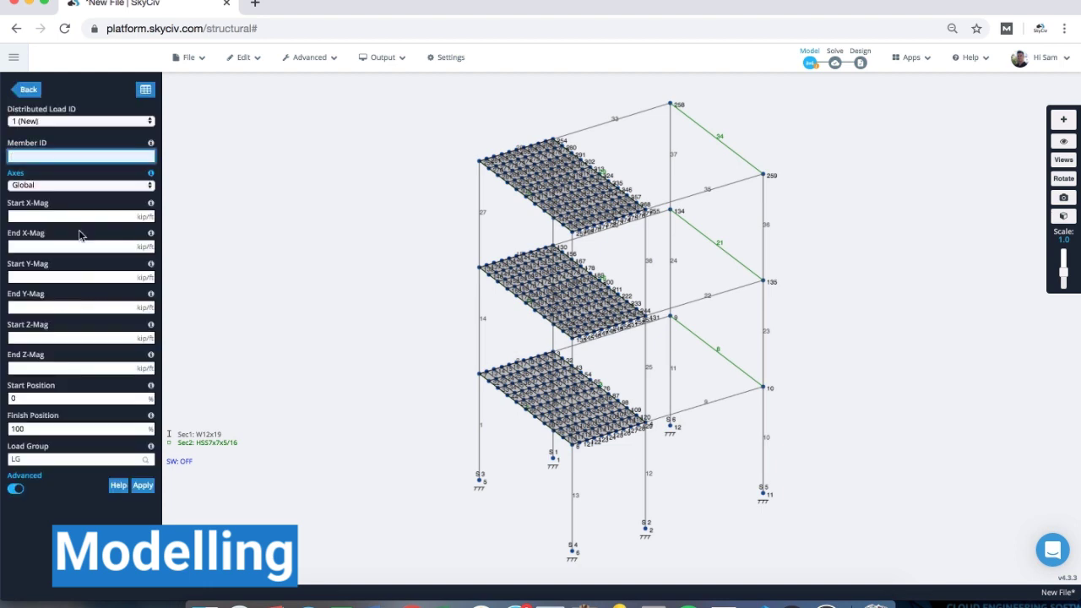
left_click(52, 156)
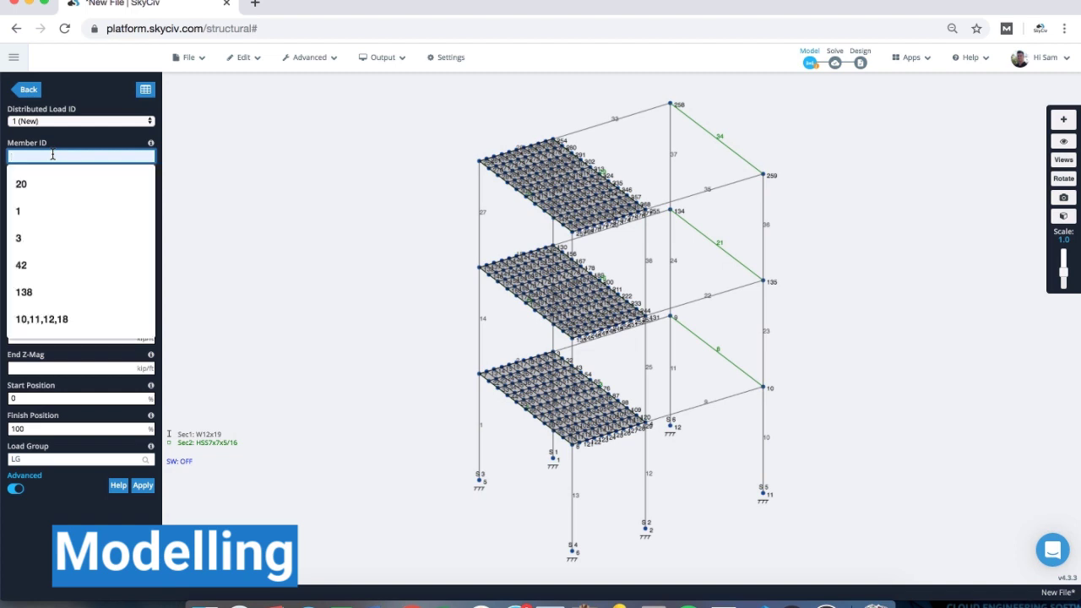
left_click(613, 118)
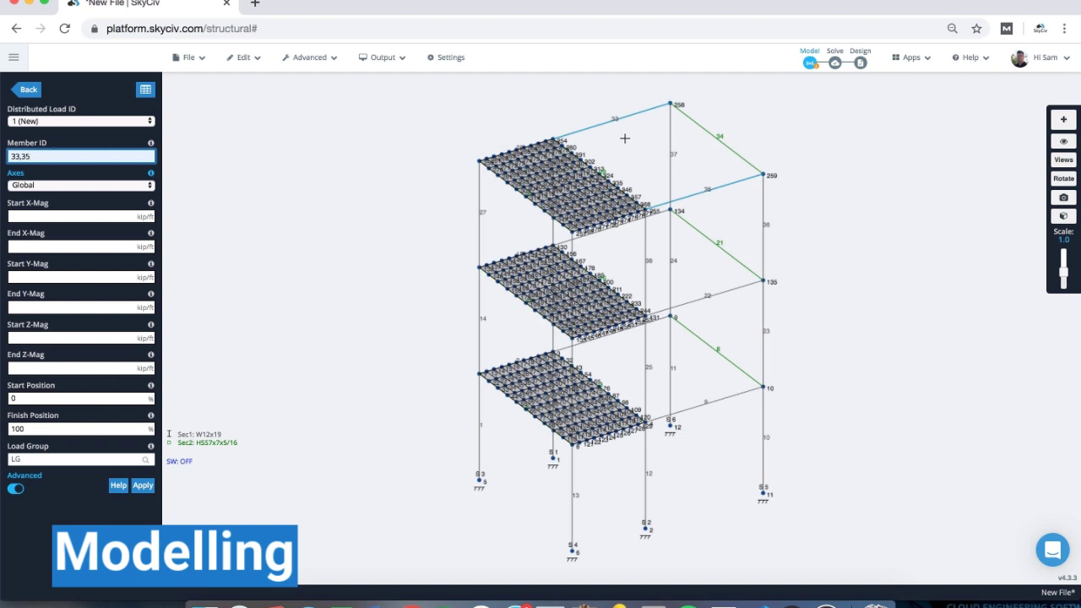
left_click(28, 275)
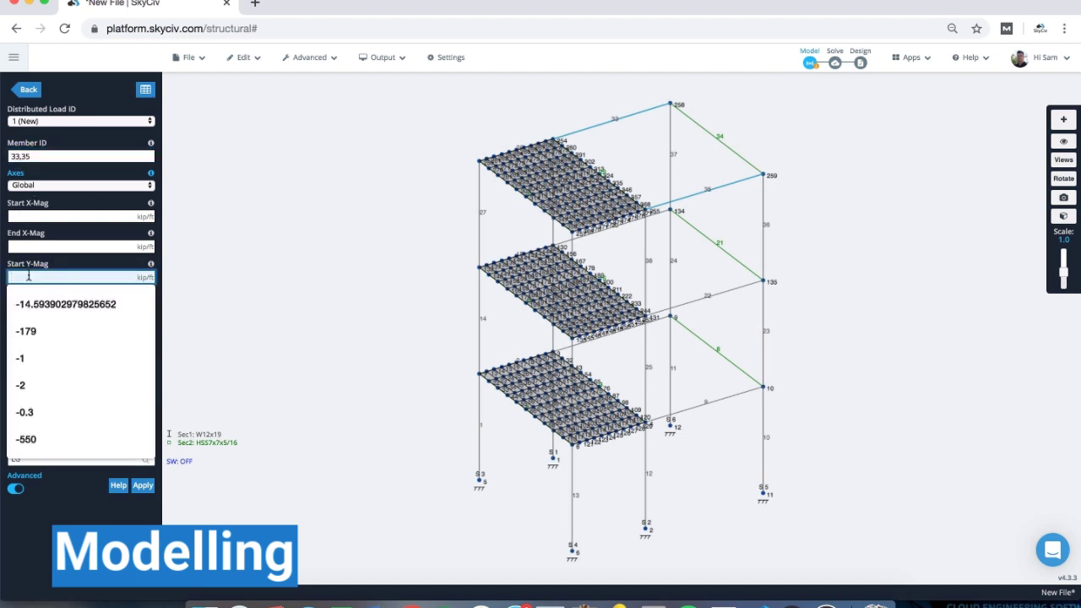
type("-0")
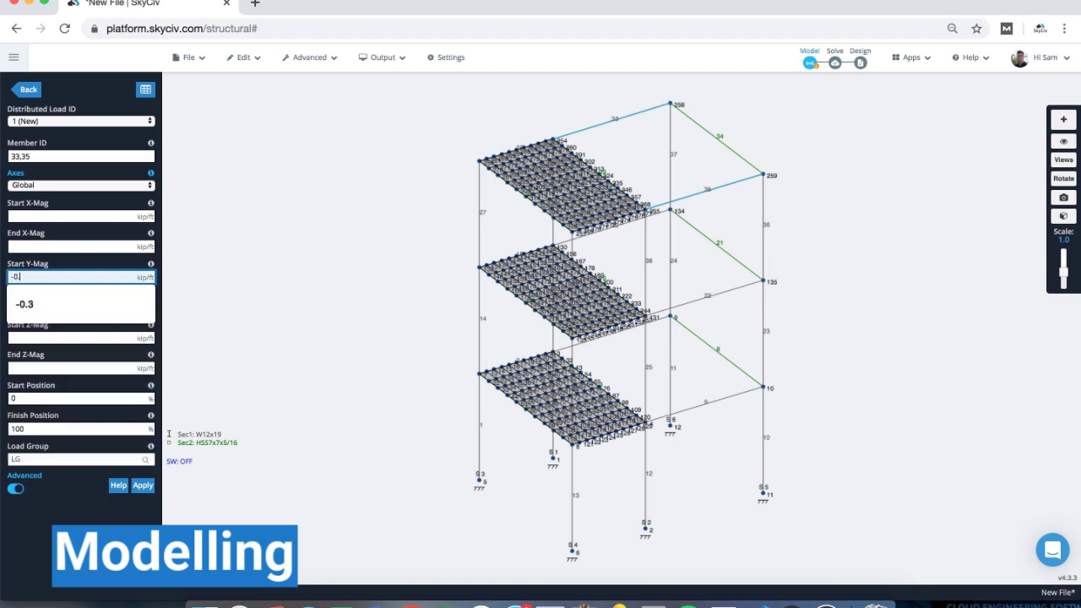
type(".2")
key("Tab")
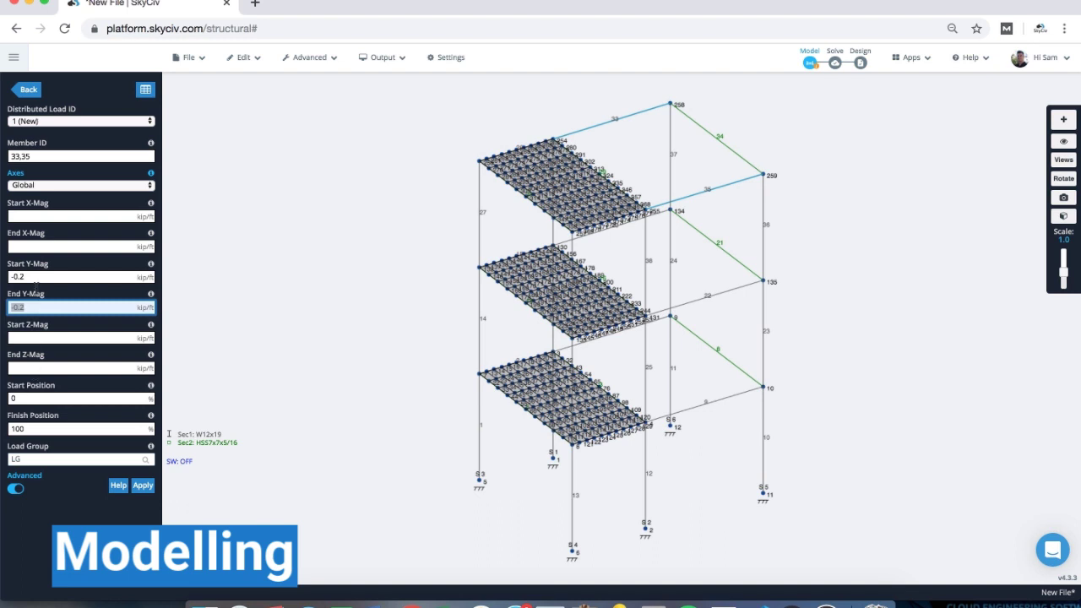
left_click(28, 460)
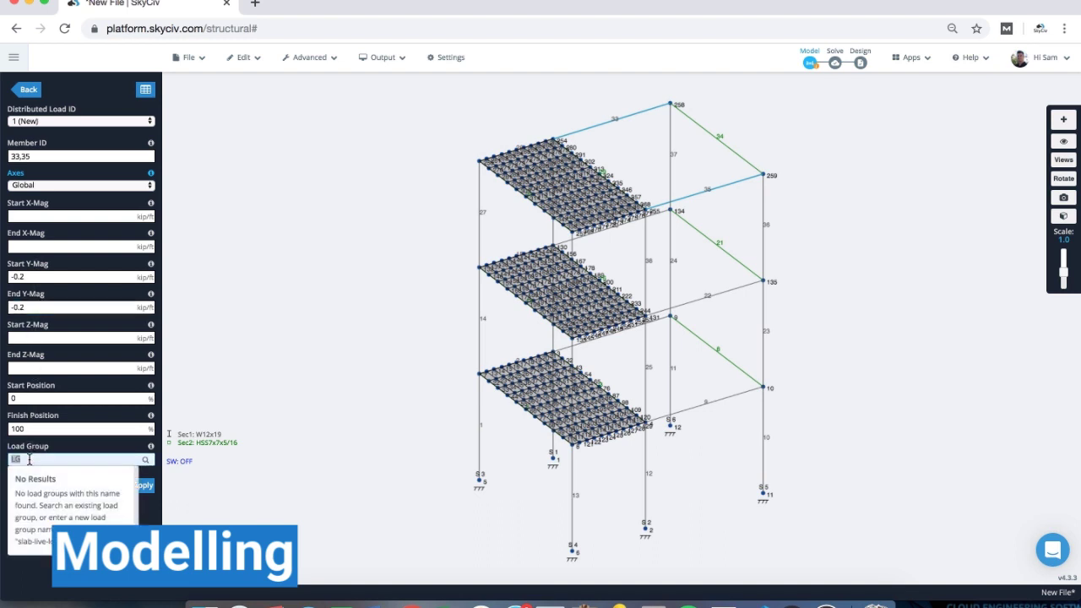
type("LiveLoads")
left_click(143, 484)
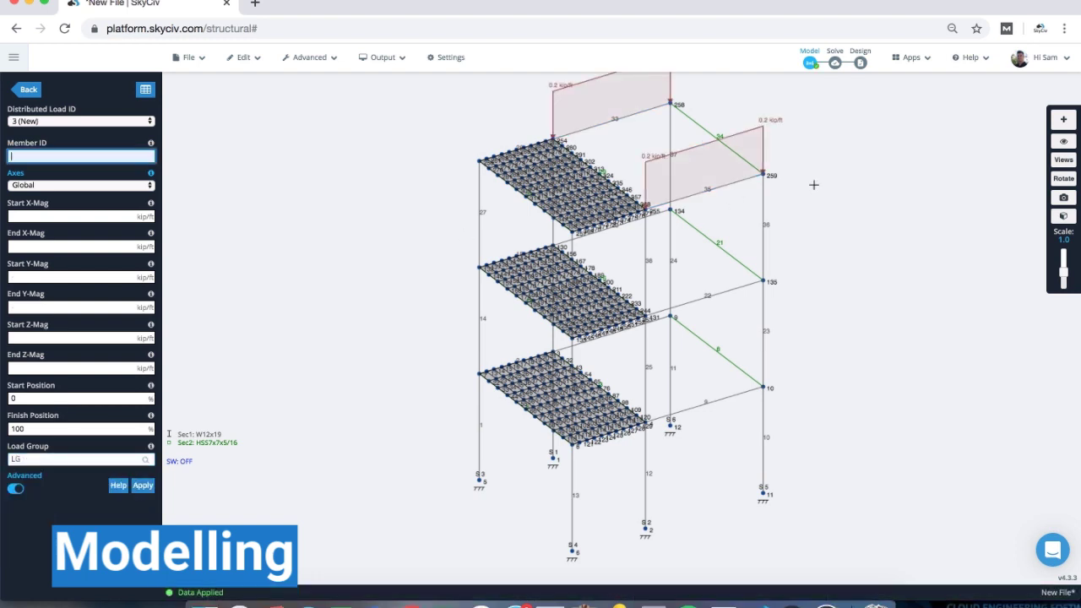
scroll(813, 184, "down", 3)
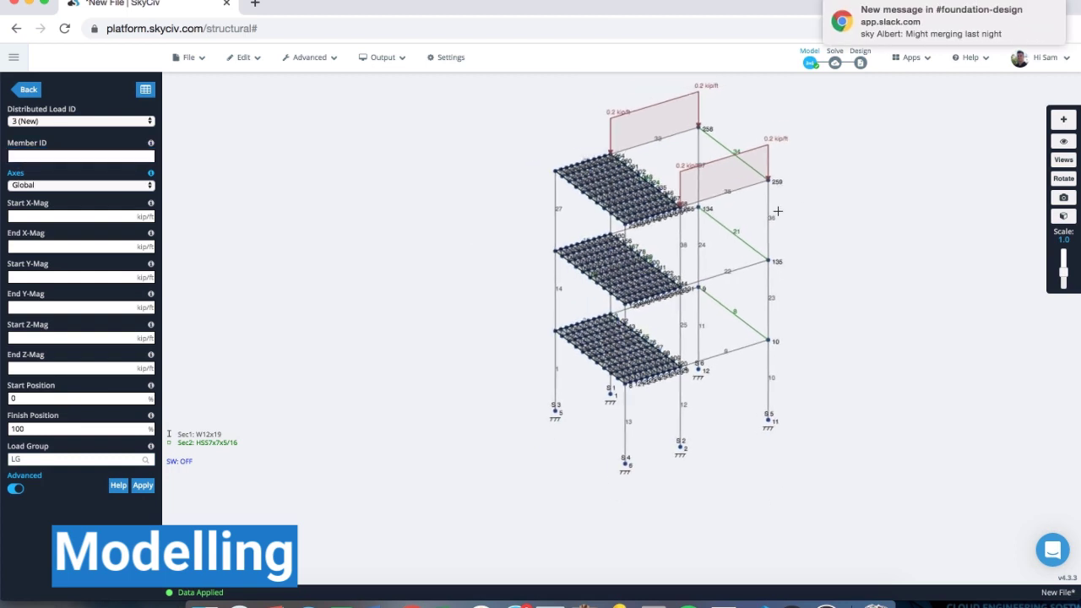
left_click(1041, 9)
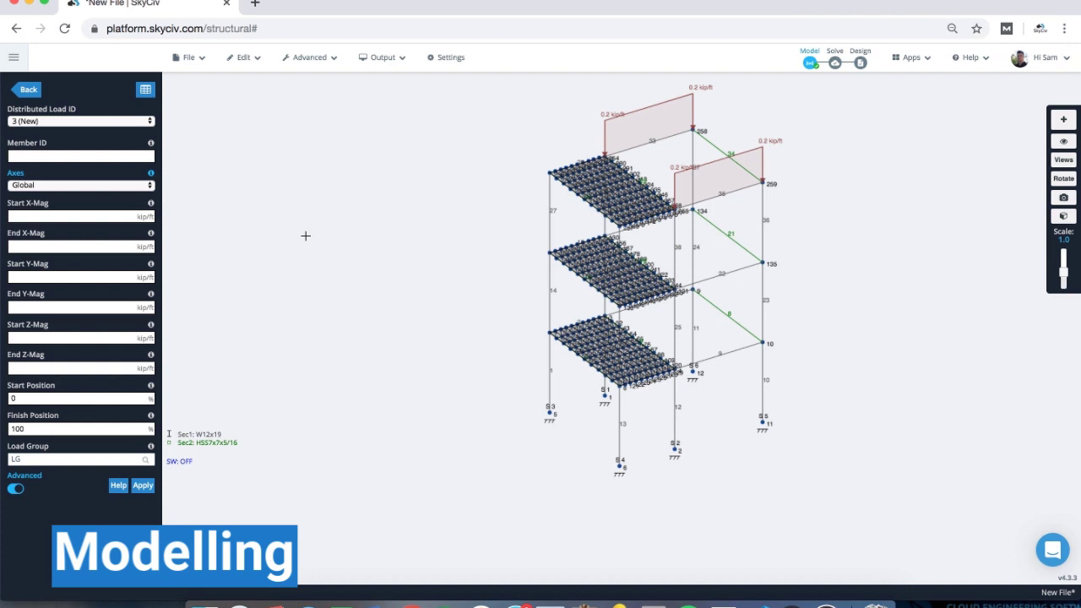
right_click_drag(433, 190, 371, 234)
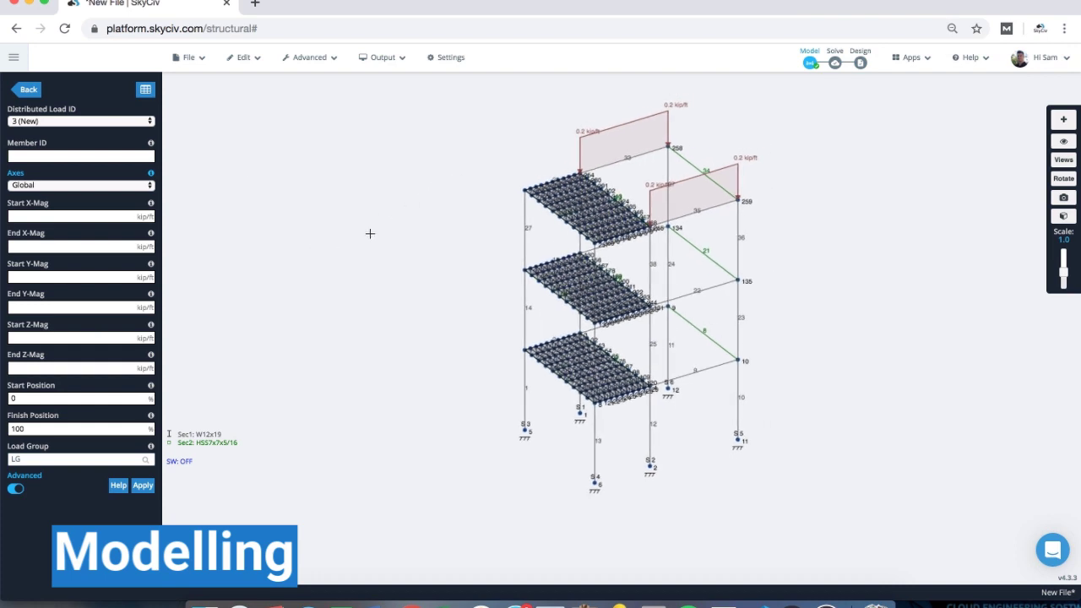
left_click(29, 90)
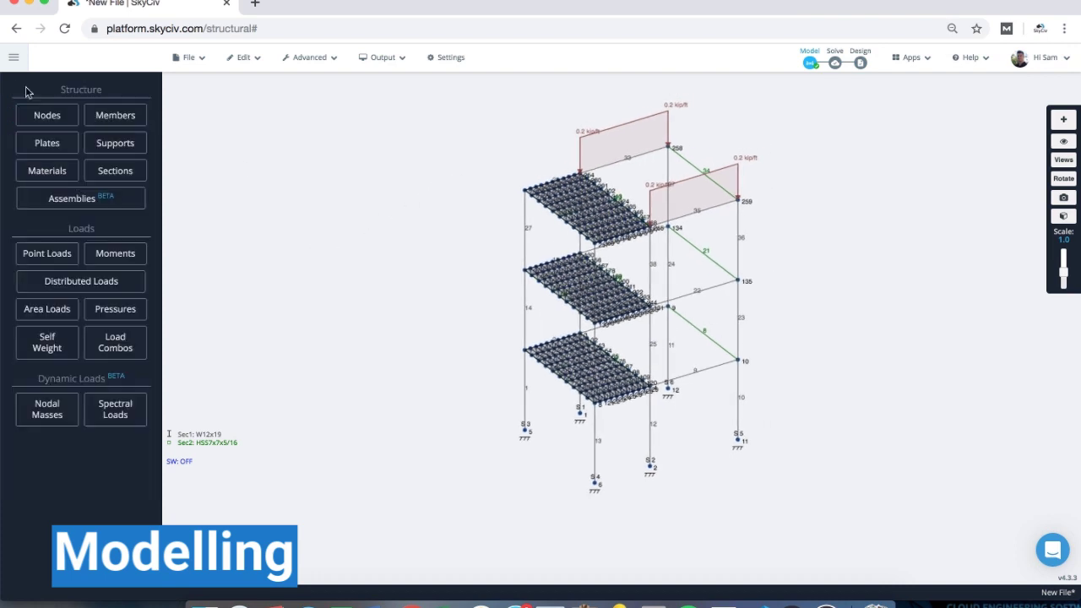
- Start an area load and check its type list without changing it
left_click(47, 309)
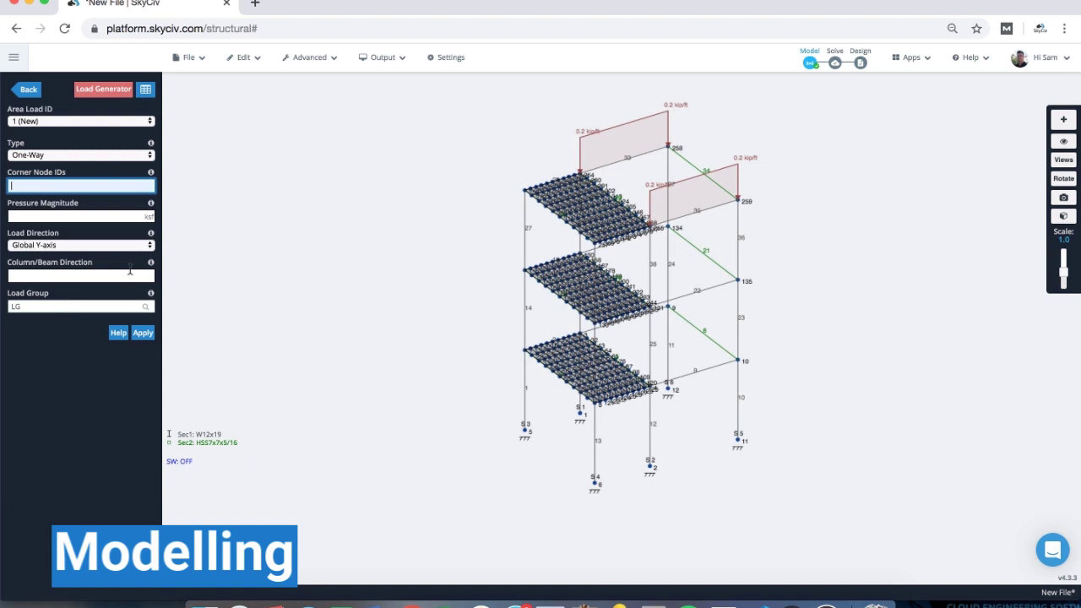
left_click(77, 156)
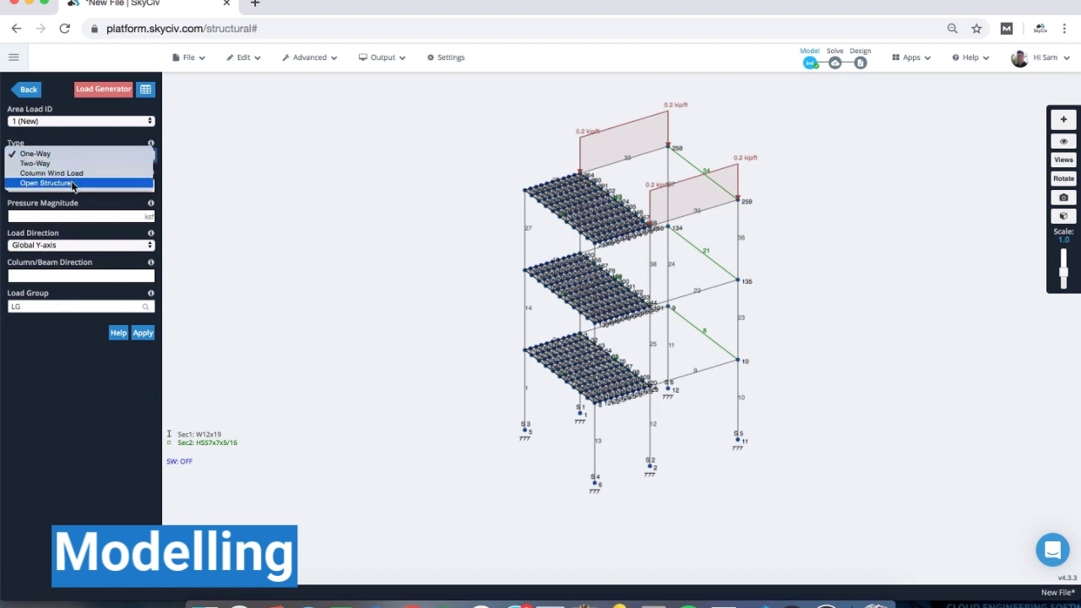
right_click(274, 164)
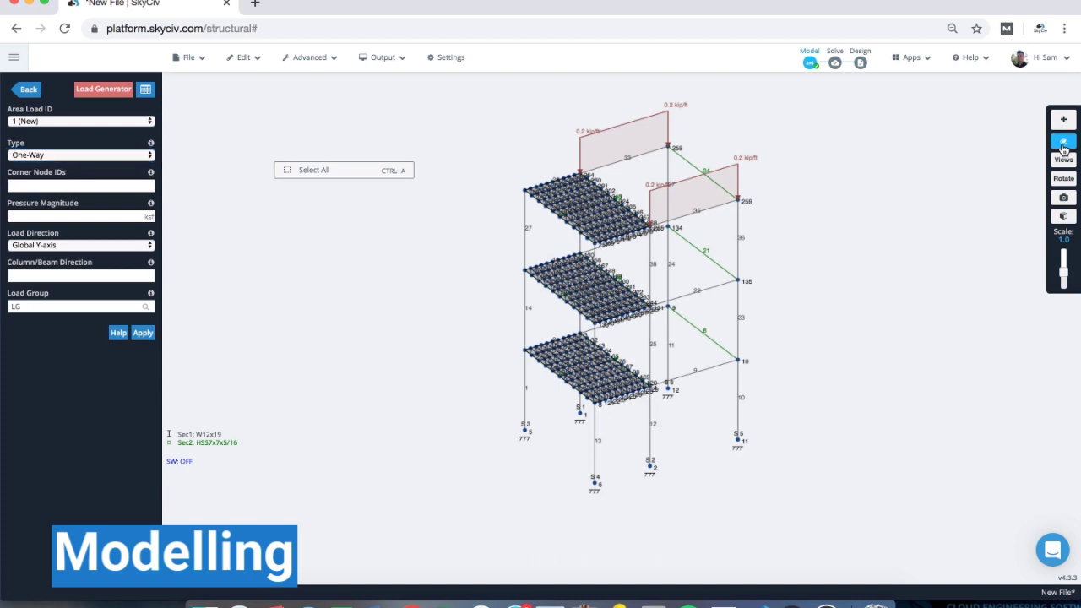
- Hide plates in Visibility Settings and centre the view on the top floor
left_click(1063, 144)
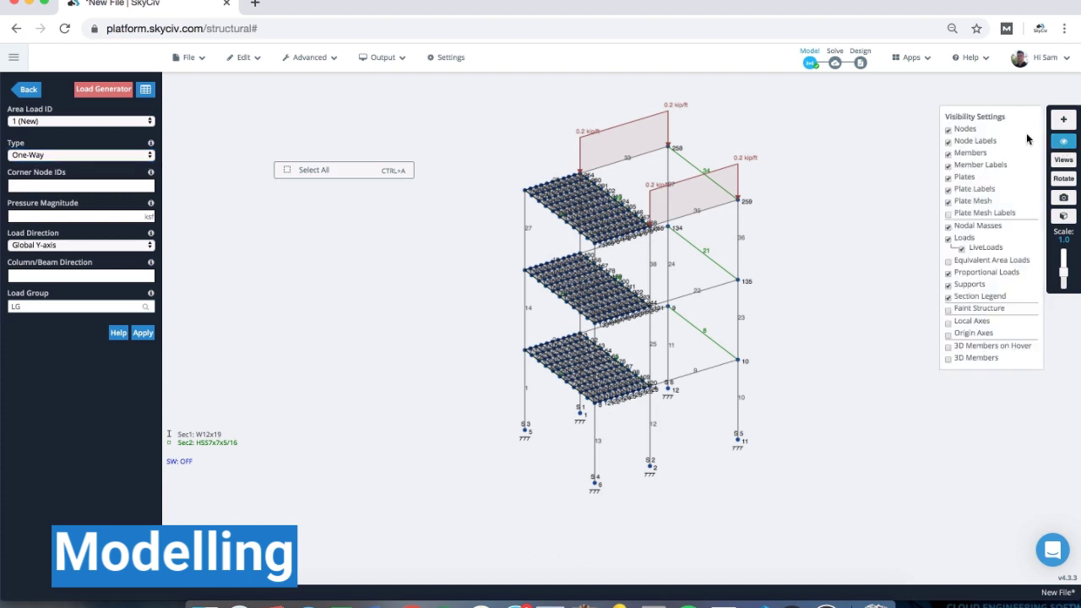
left_click(963, 176)
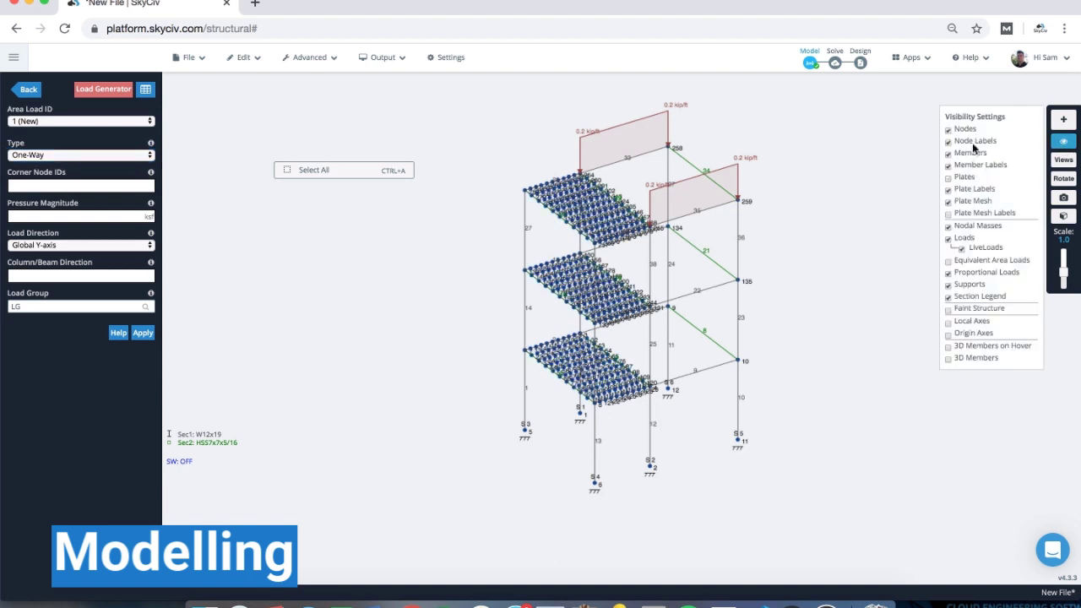
left_click(965, 130)
left_click(968, 133)
scroll(647, 176, "up", 6)
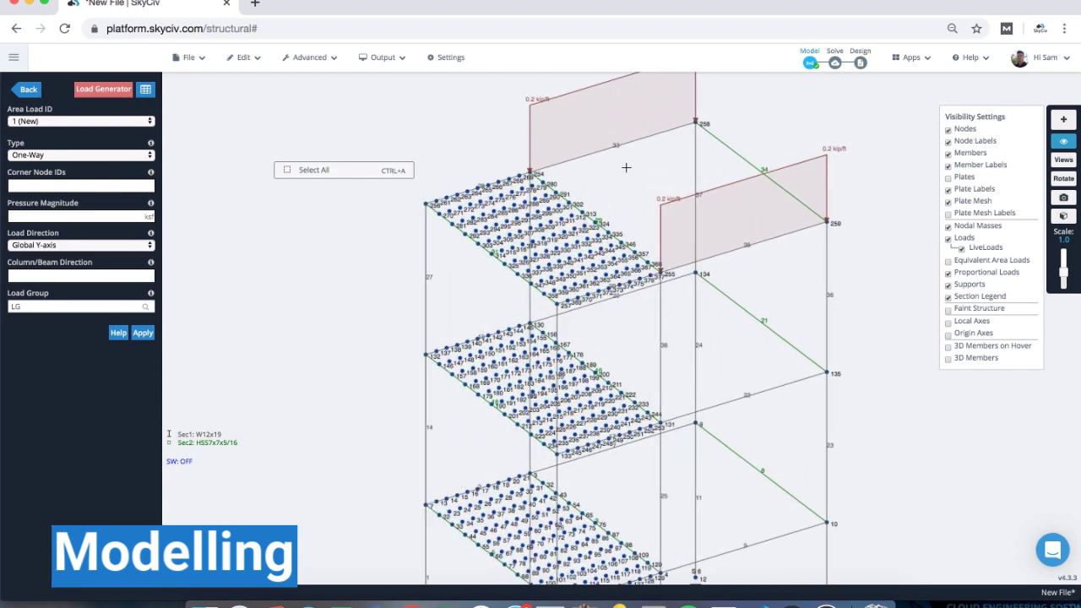
right_click_drag(573, 212, 537, 233)
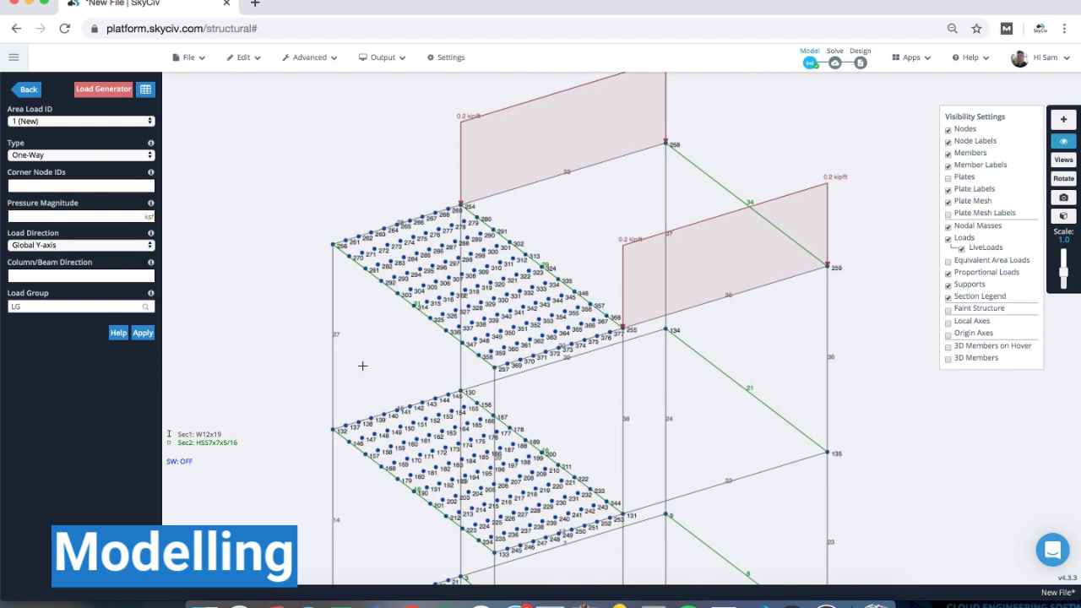
- Show plates again, then delete the top-floor plate 3 and confirm
left_click(948, 178)
left_click(480, 259)
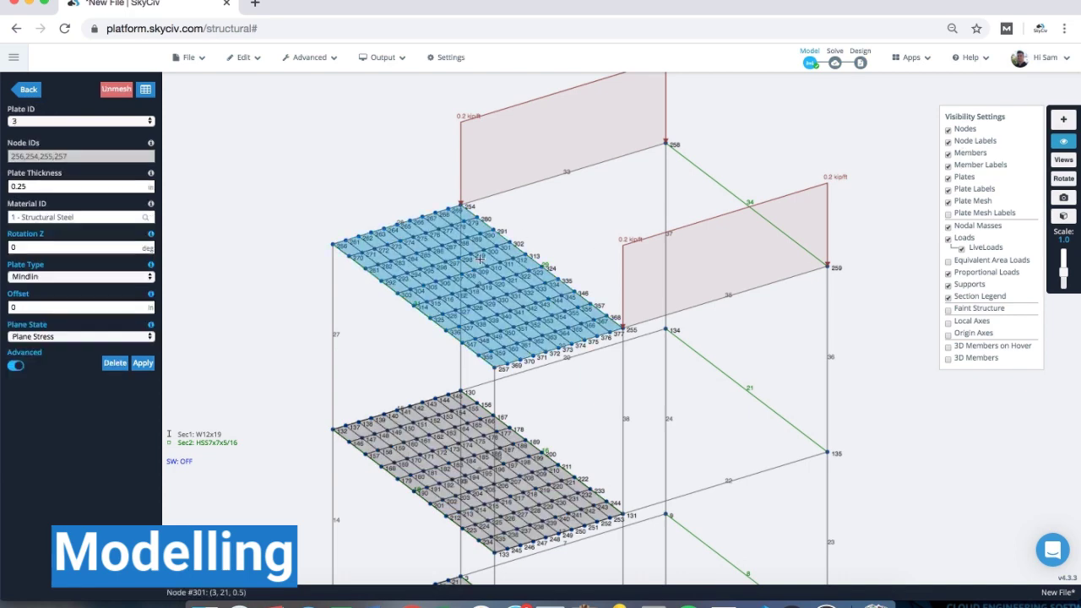
key("Delete")
key("Return")
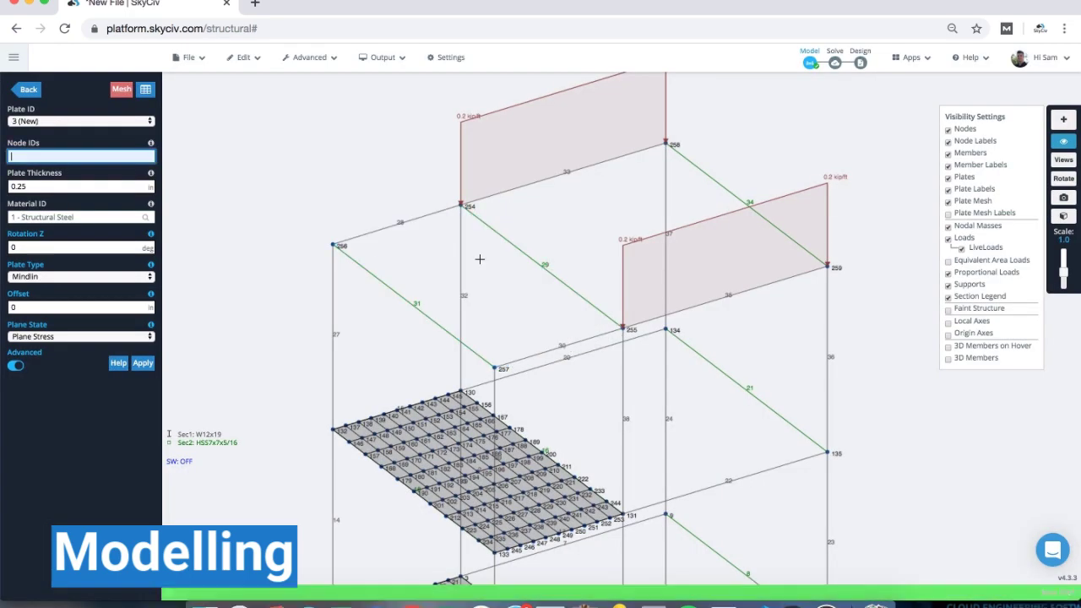
scroll(560, 214, "down", 2)
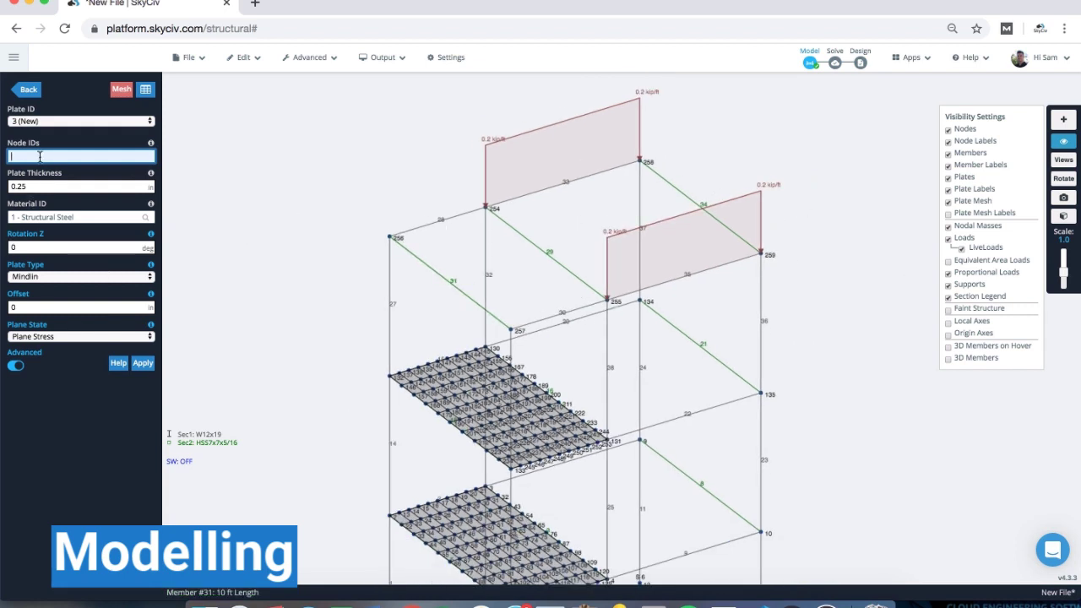
- Add area load over nodes 256, 258, 259, 257 at -0.1 ksf, spanning along 256–257
left_click(26, 90)
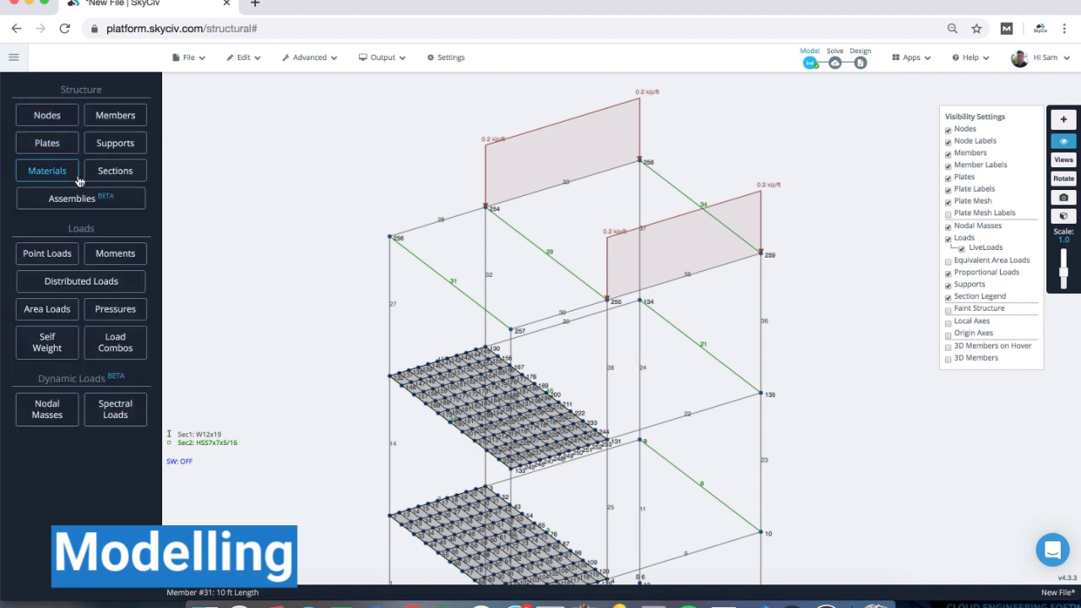
left_click(49, 310)
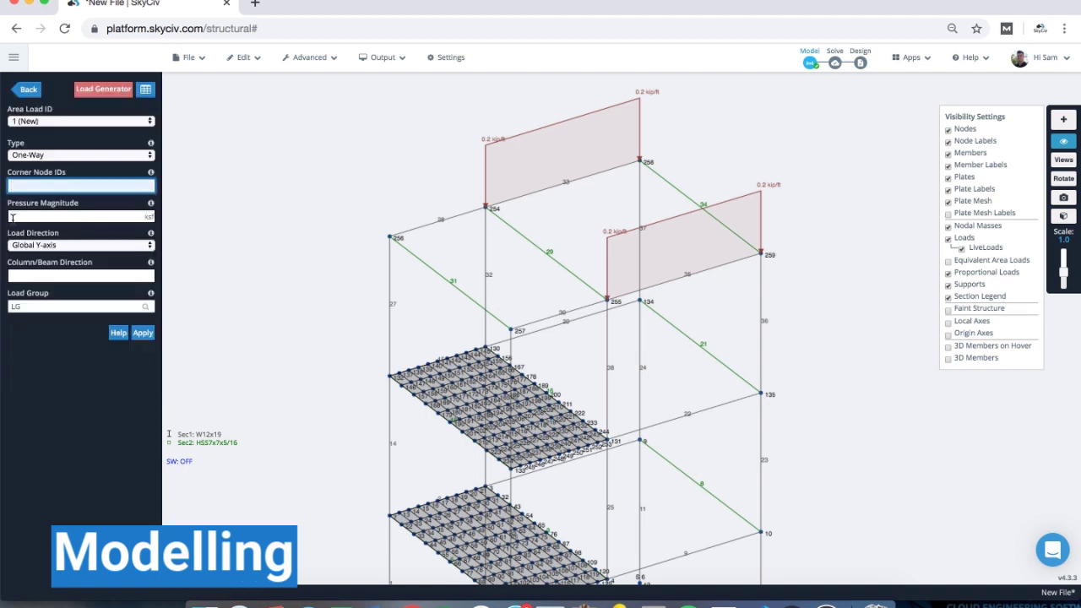
left_click(29, 185)
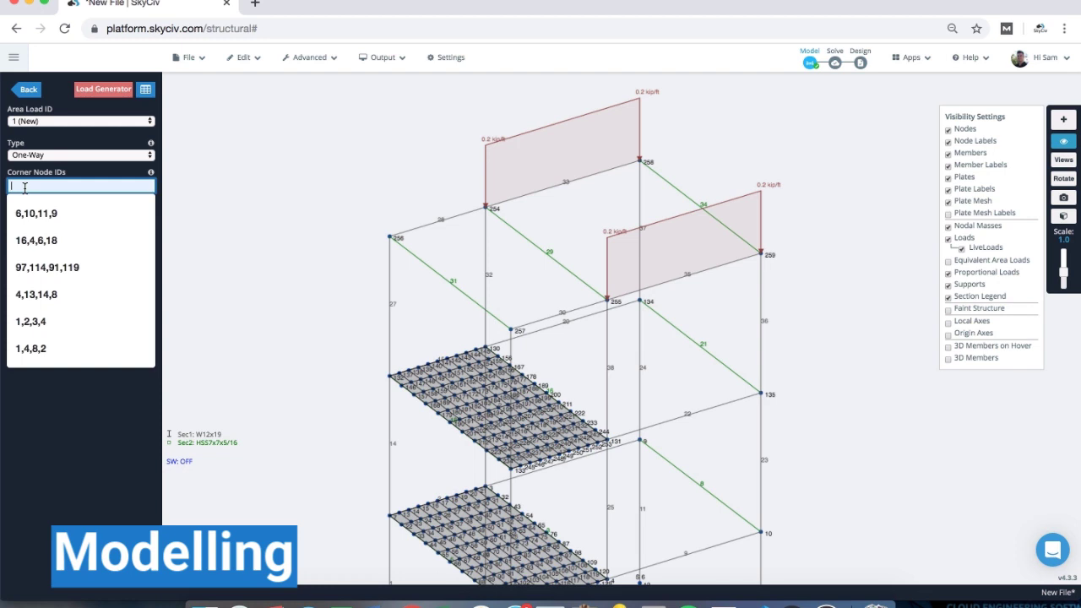
type("256")
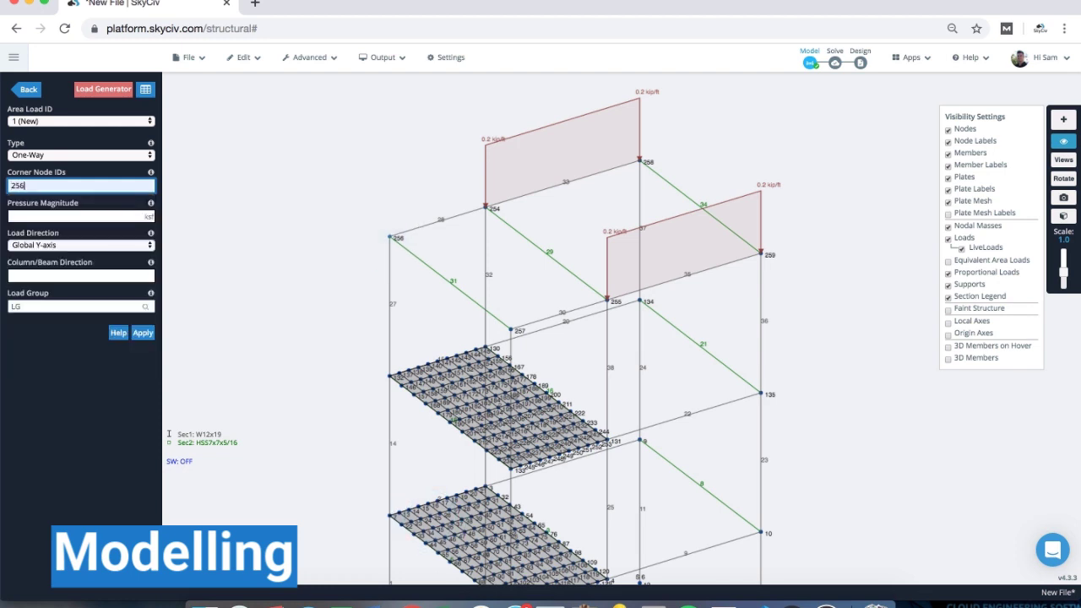
type(",258,259,257")
key("Tab")
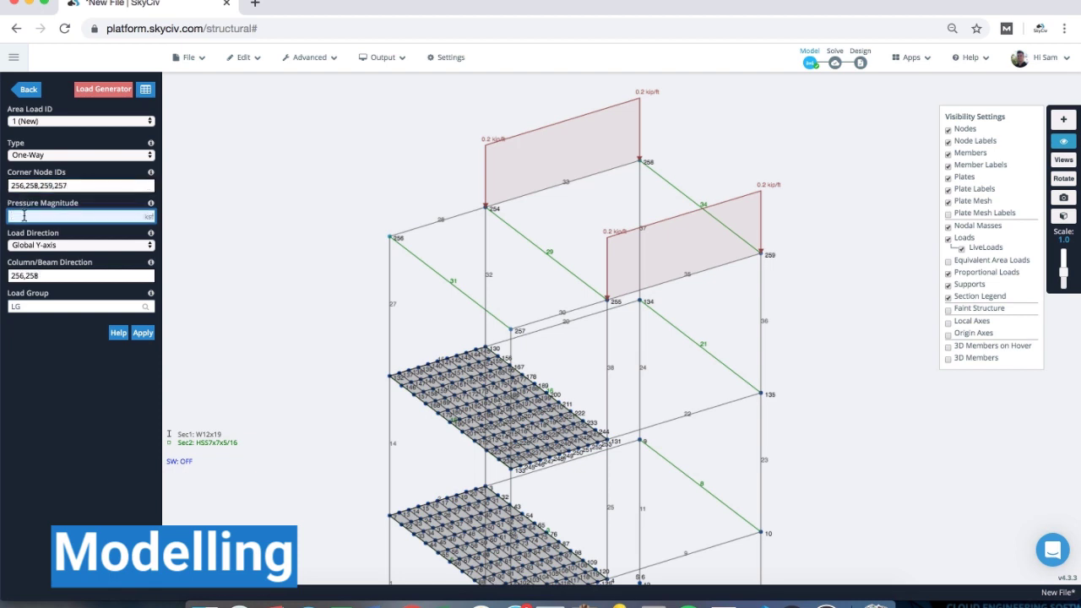
type("-0")
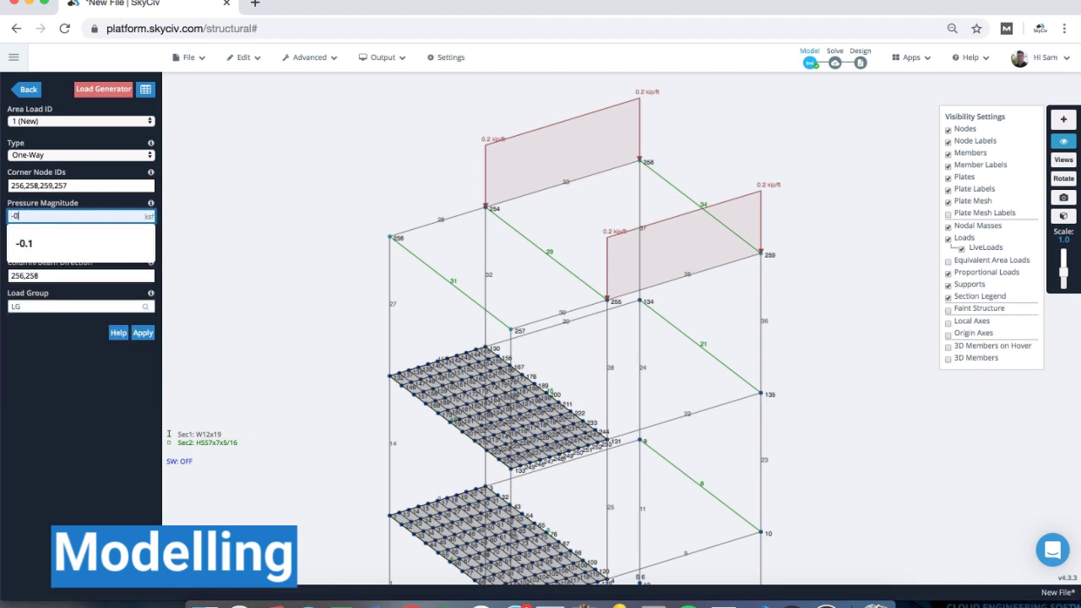
type(".1")
key("Tab")
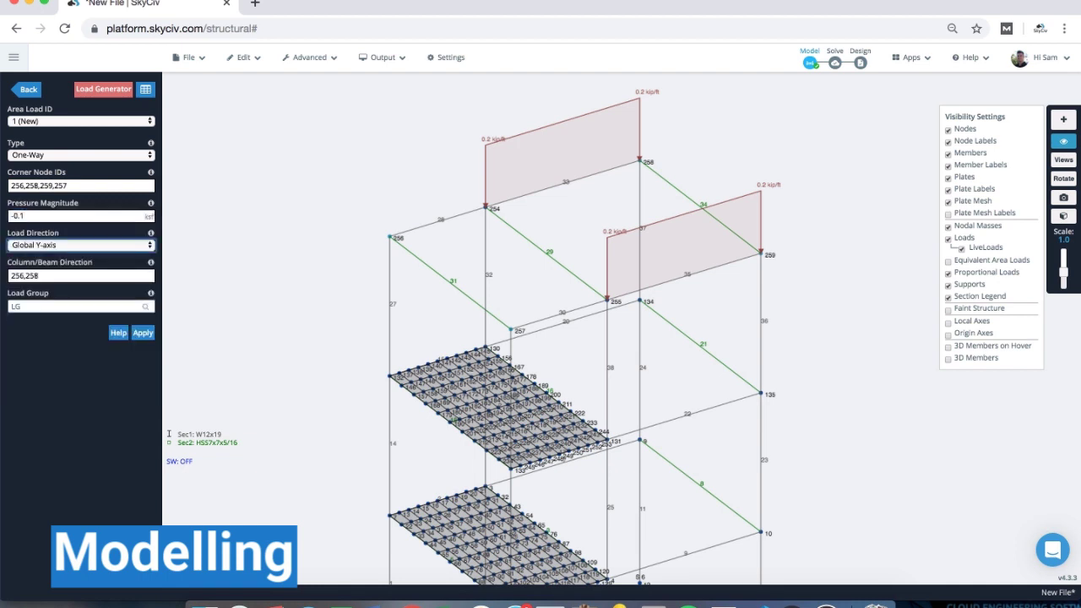
double_click(41, 275)
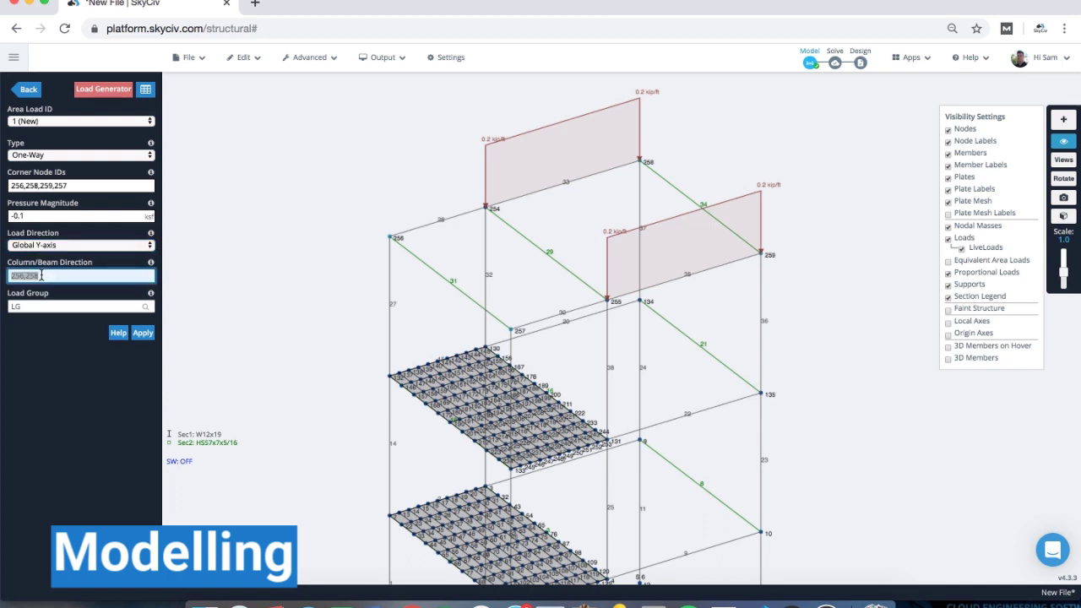
key("BackSpace")
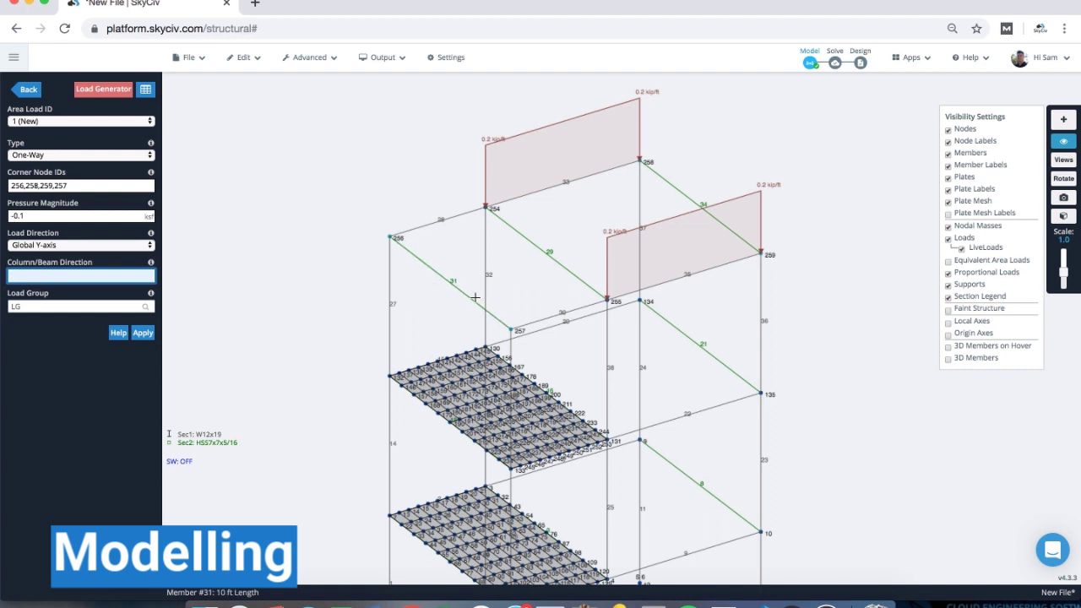
type("256,")
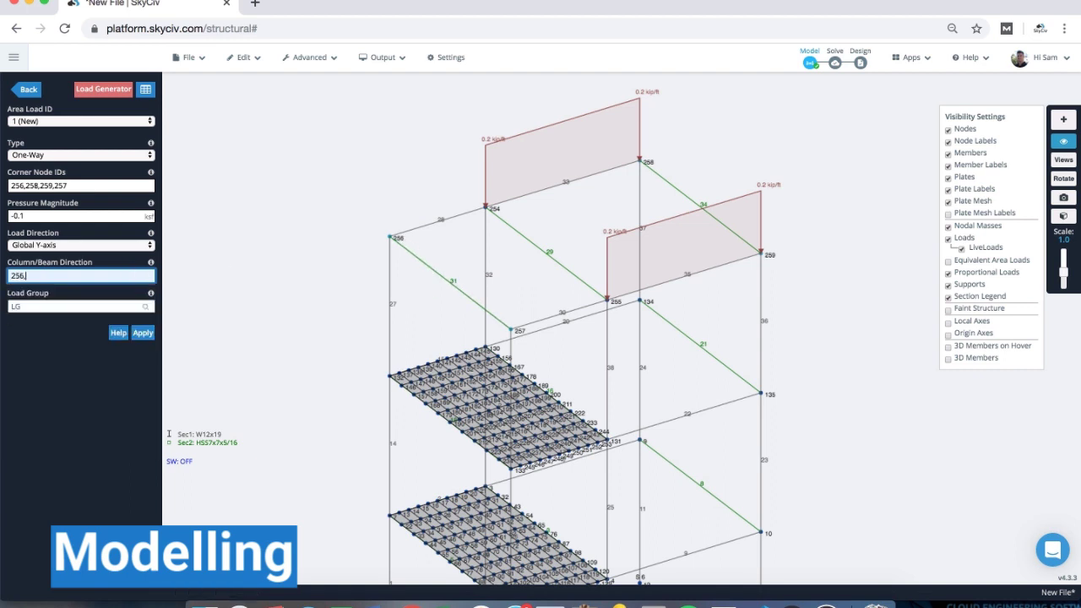
type("257")
left_click(143, 332)
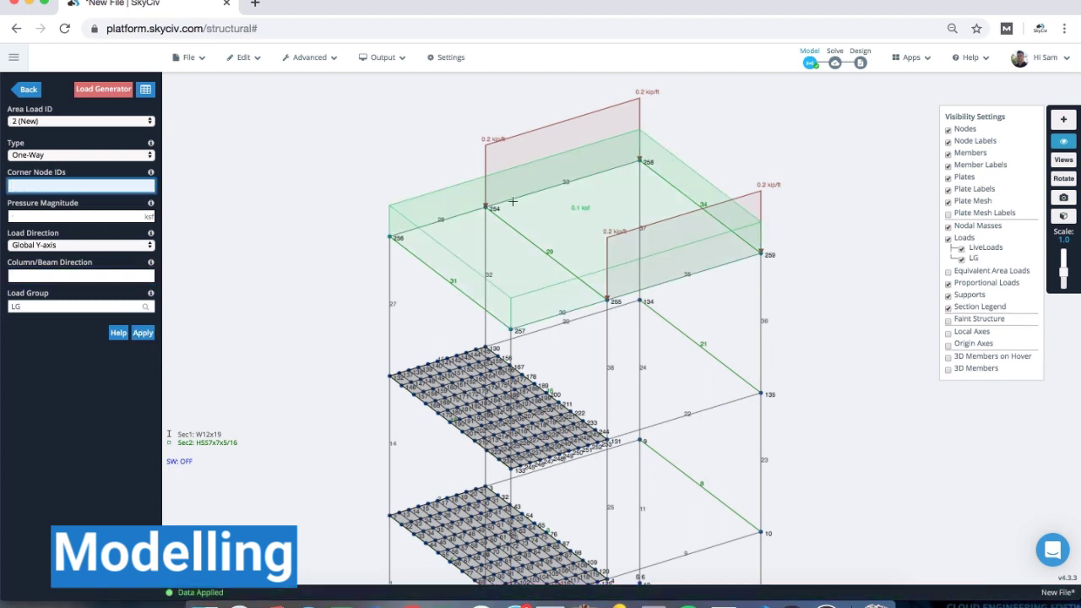
- Show equivalent area loads and check area load 1 totals 13.00 kip with 0.00% variance
left_click(948, 272)
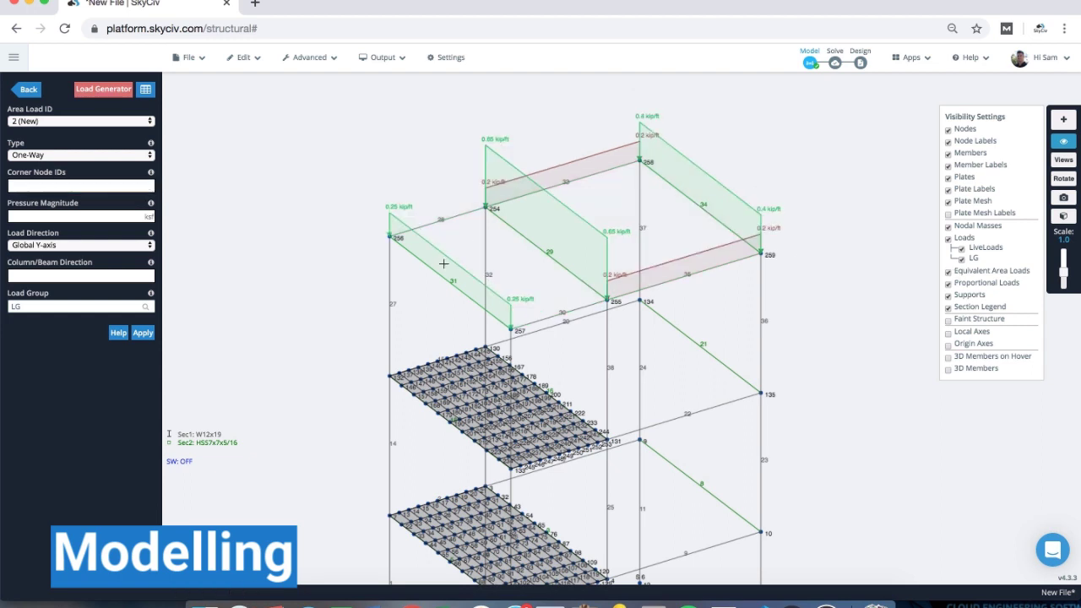
left_click(547, 205)
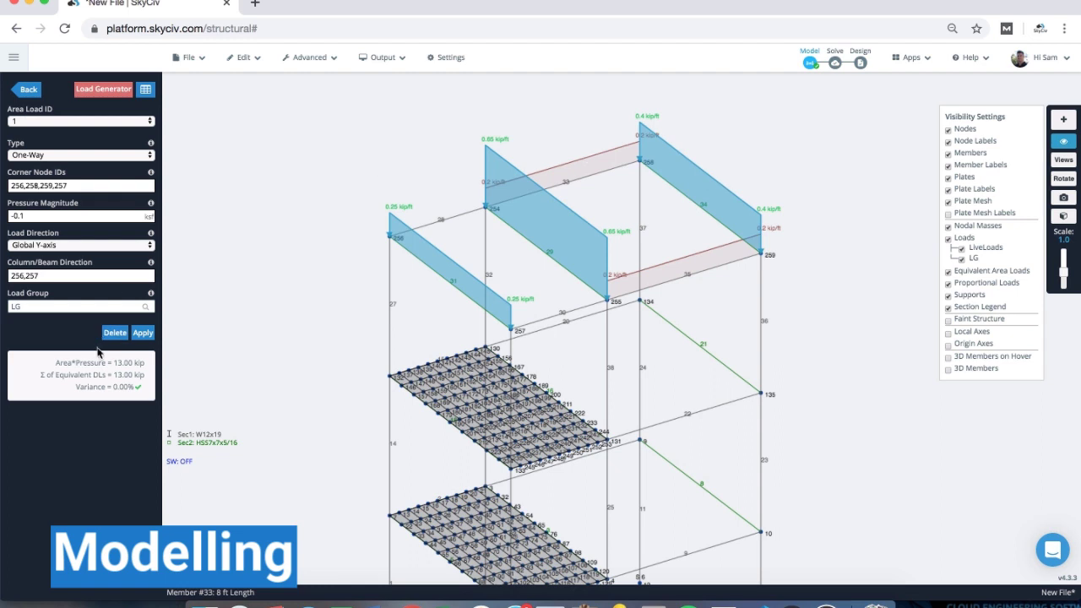
mouse_move(84, 364)
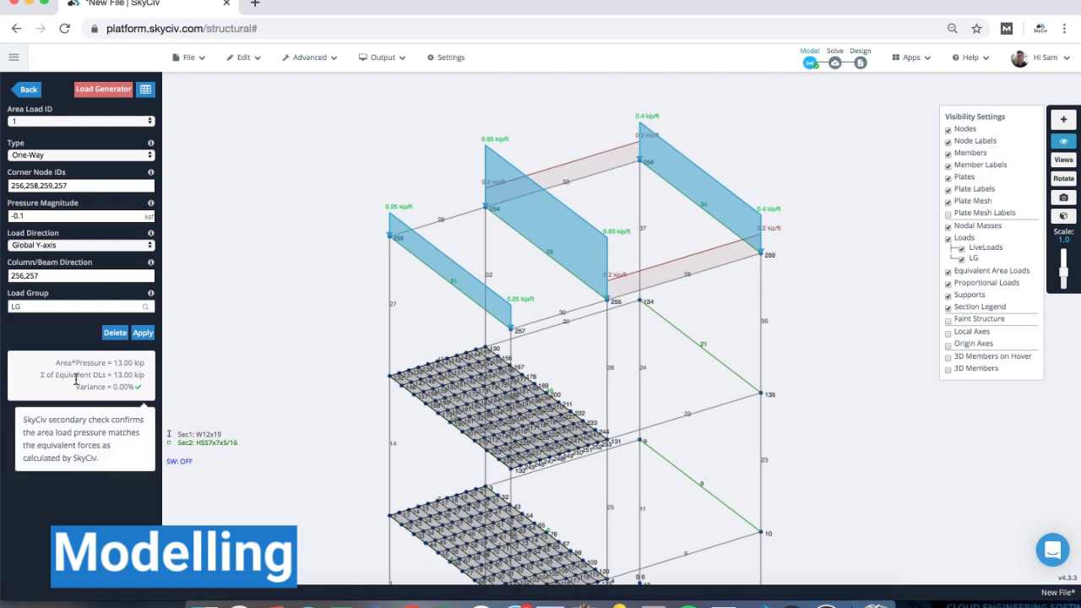
- Change area load 1 to Two-Way, apply it, and turn off the two-way notice
left_click(114, 155)
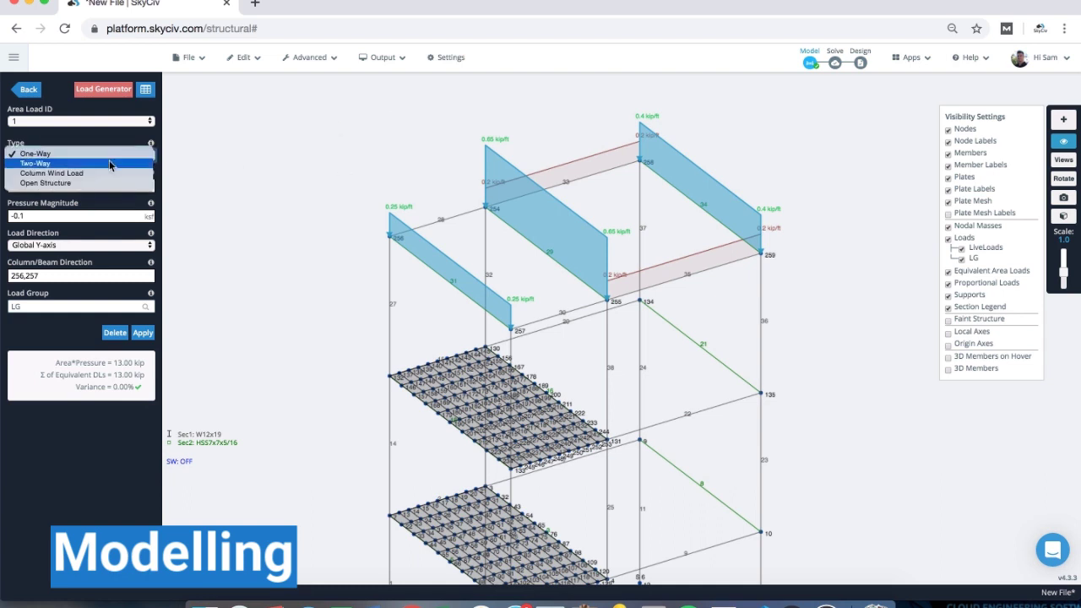
left_click(110, 164)
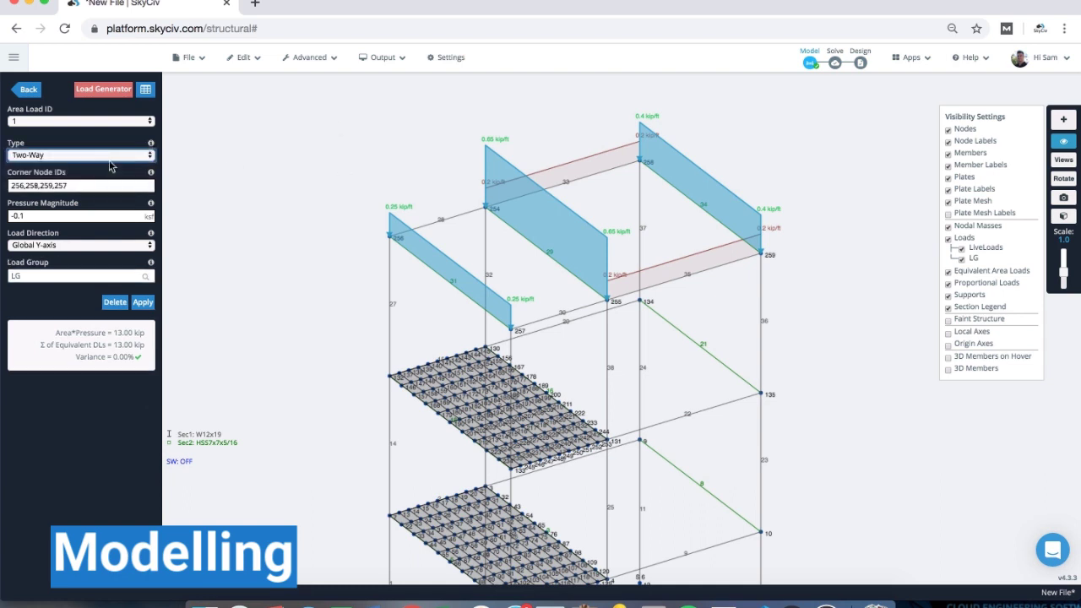
left_click(151, 303)
left_click(499, 398)
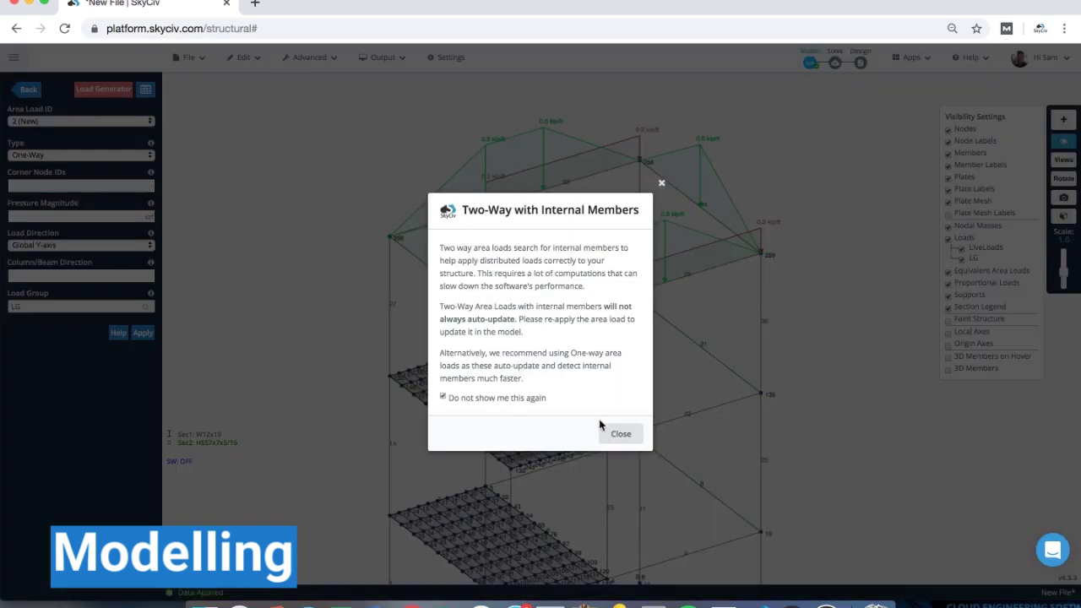
left_click(621, 433)
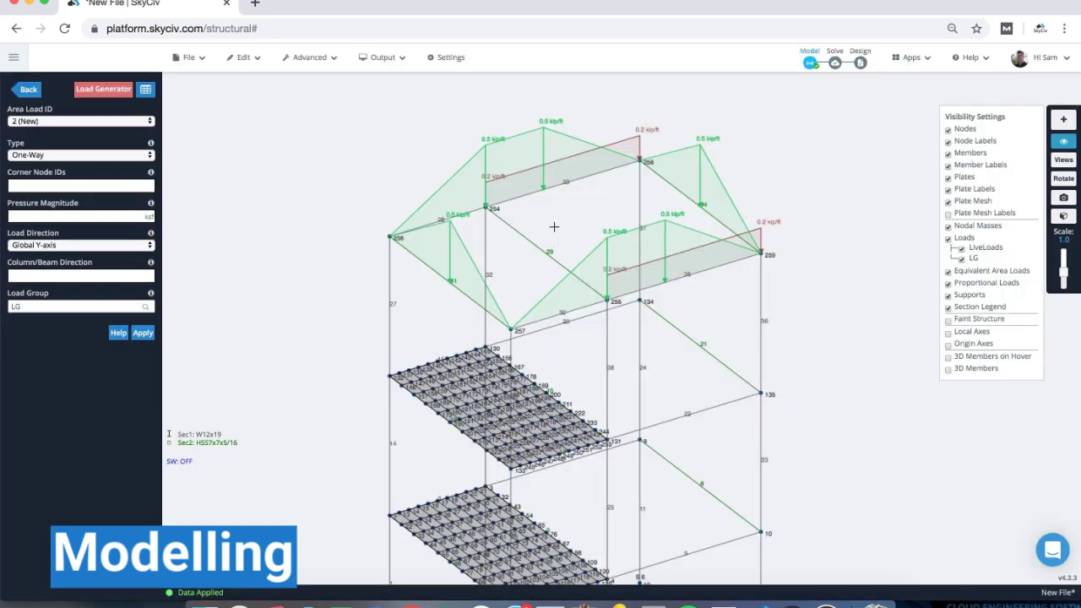
- Enable Detect inner members in the program settings and save them
left_click(439, 61)
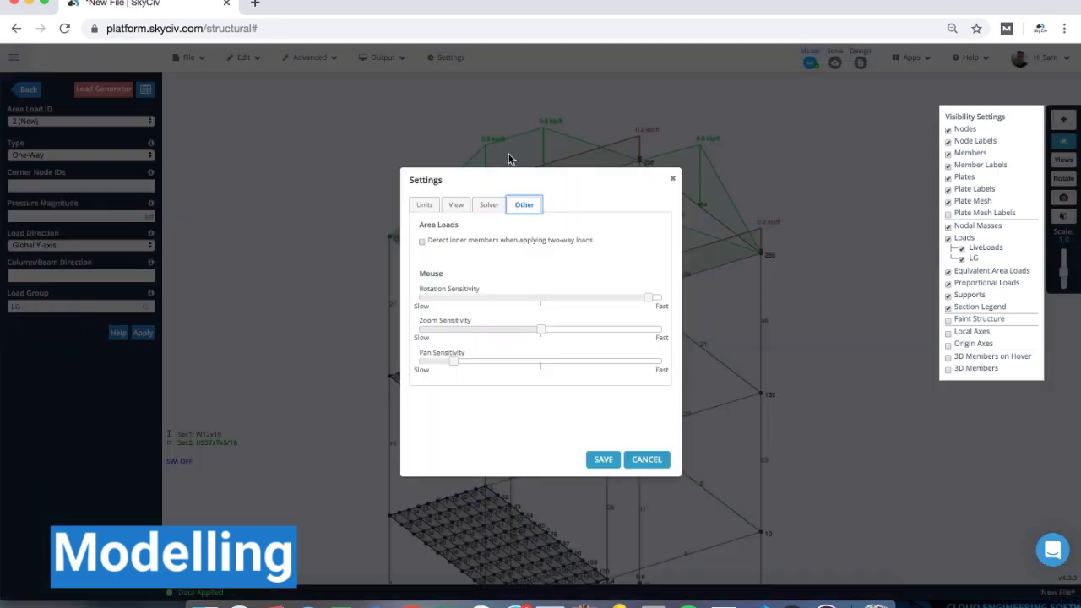
left_click(422, 241)
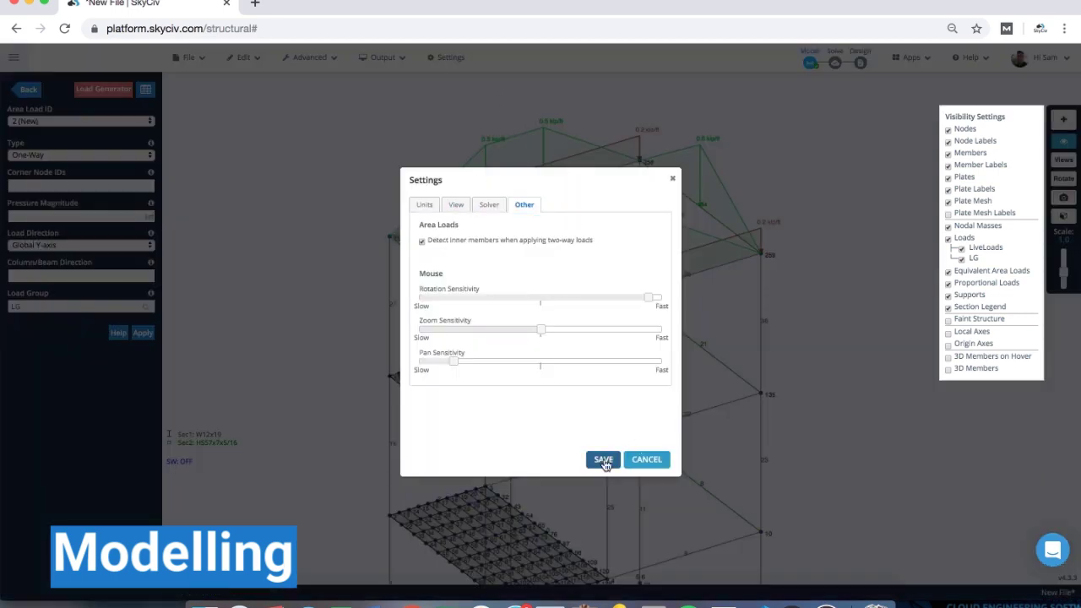
left_click(602, 461)
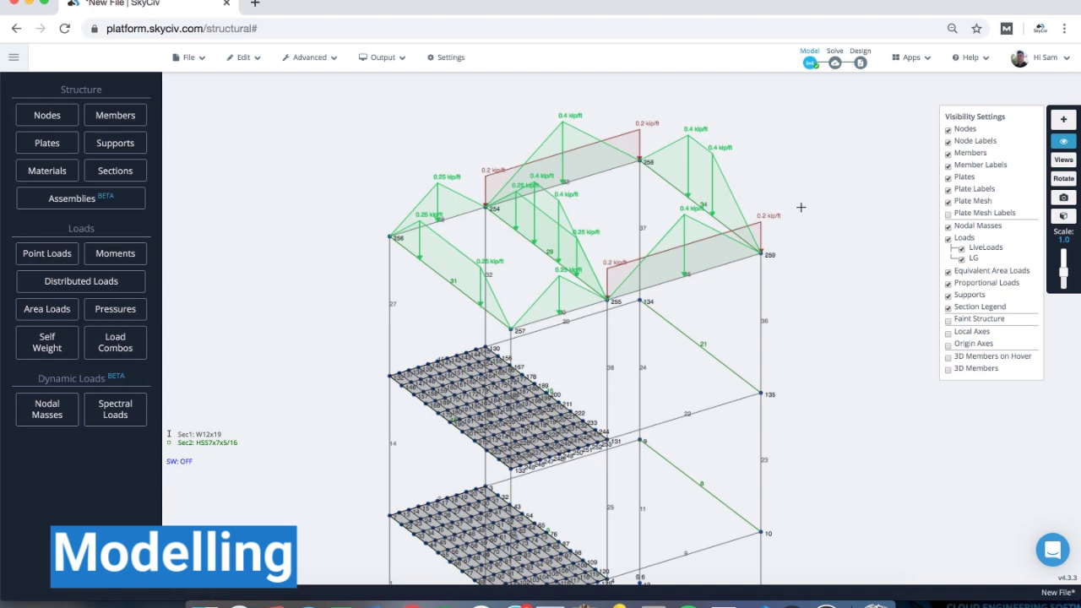
- Move the roof area load into a new DeadLoads load group
scroll(804, 209, "down", 3)
left_click_drag(822, 321, 787, 334)
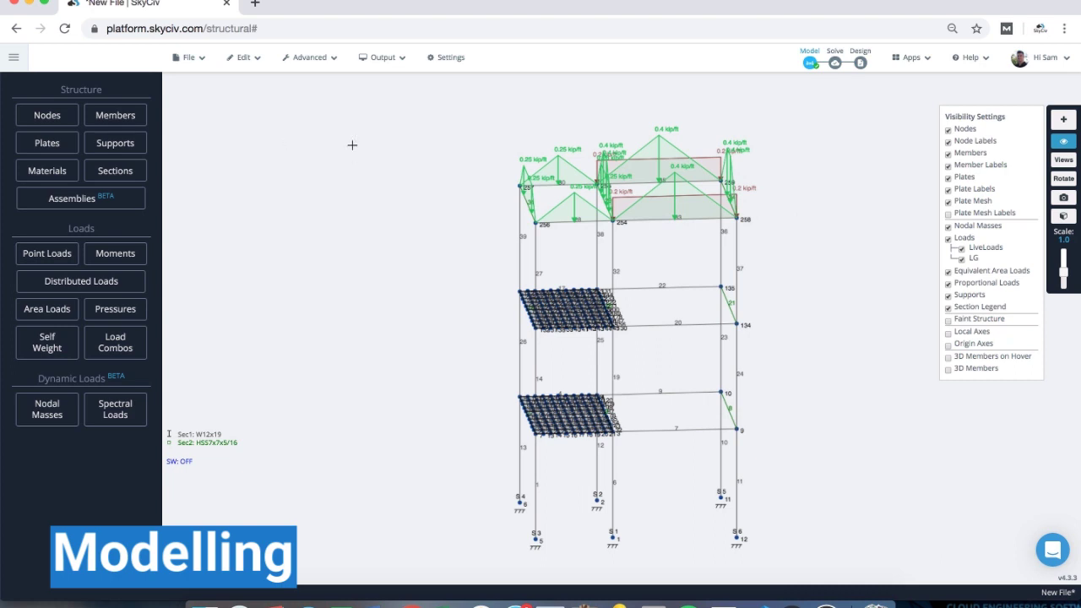
left_click(648, 153)
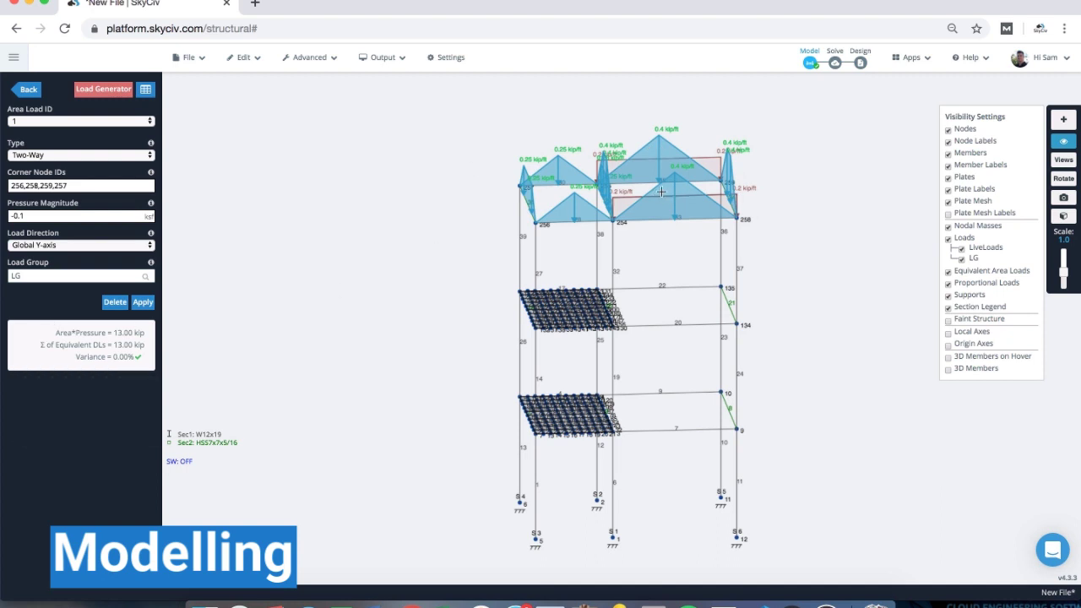
left_click_drag(358, 191, 389, 218)
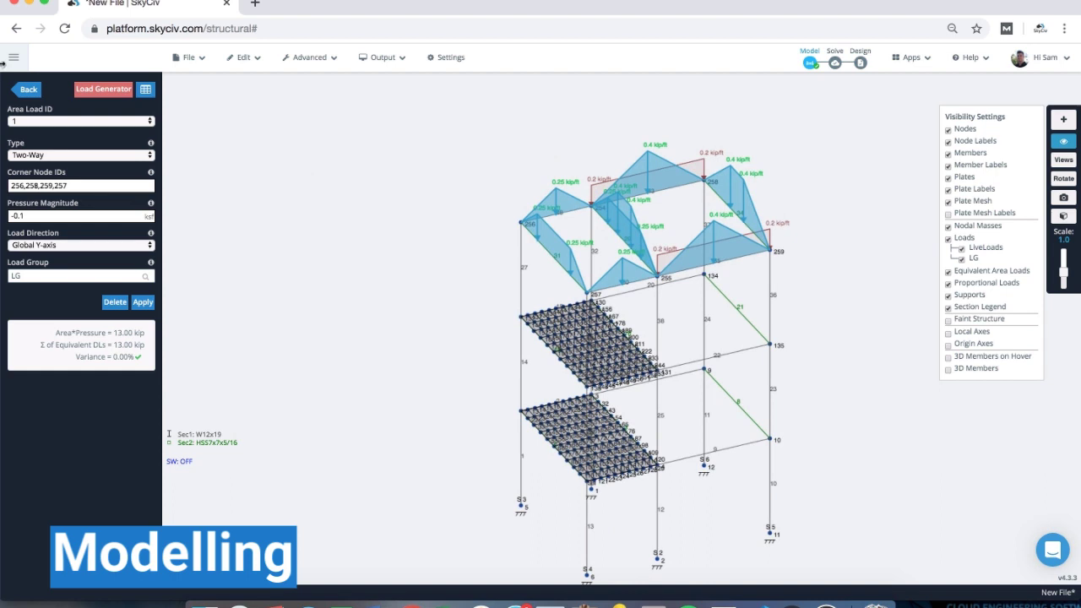
left_click(50, 275)
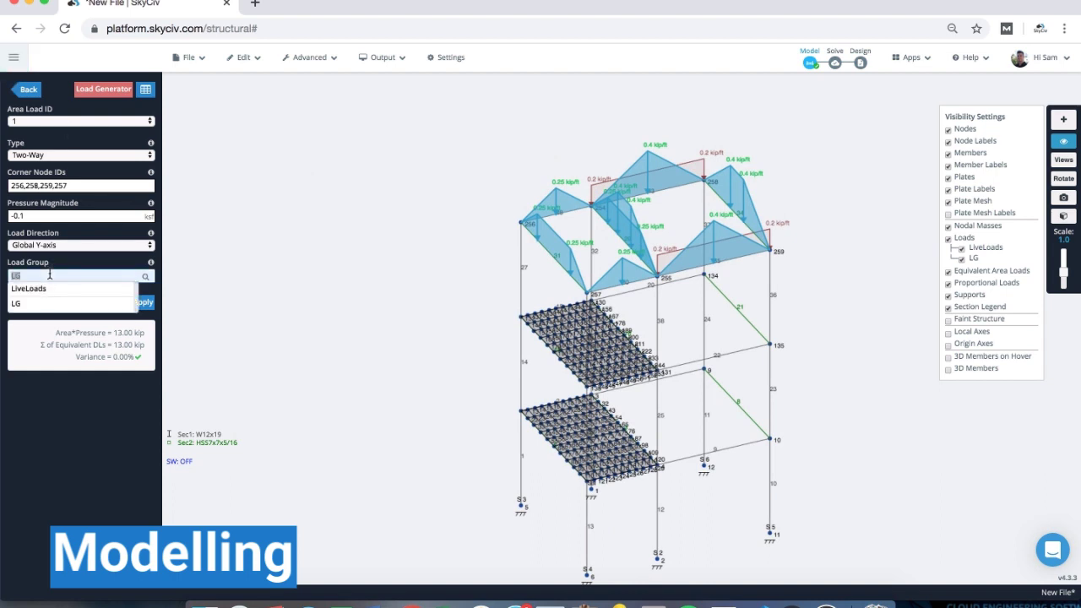
type("Dead")
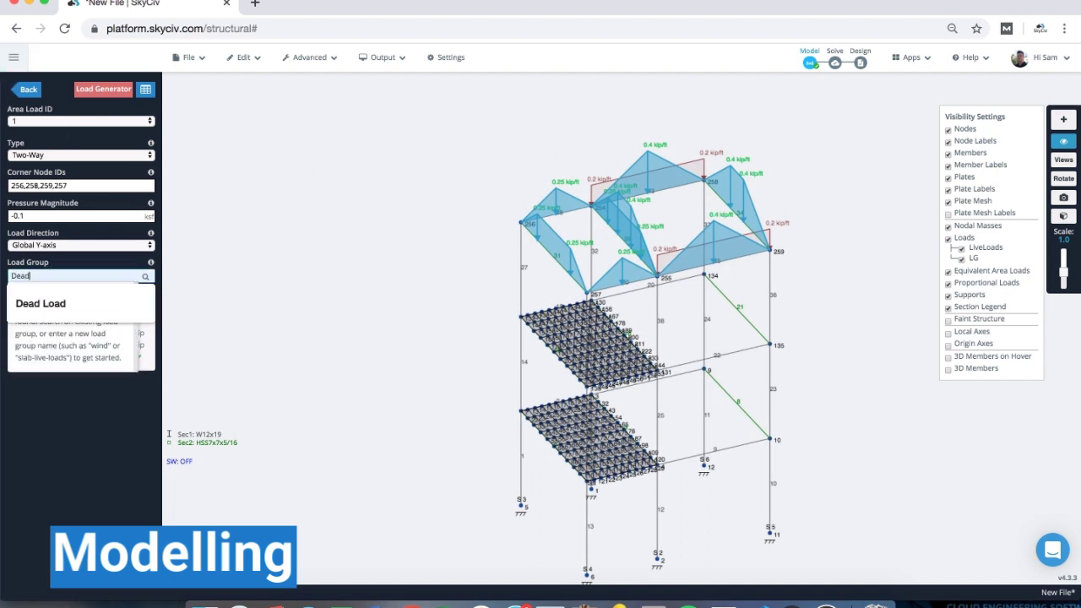
type("Loads")
key("Return")
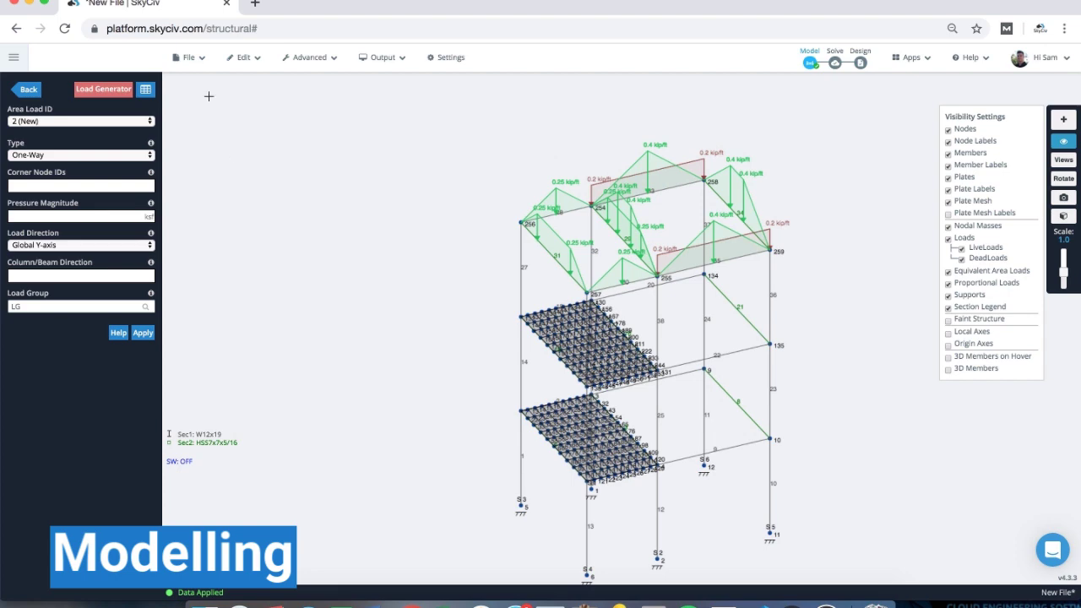
- Browse the Load Generator's design code list, close it unused, and return to the main panel
left_click(119, 94)
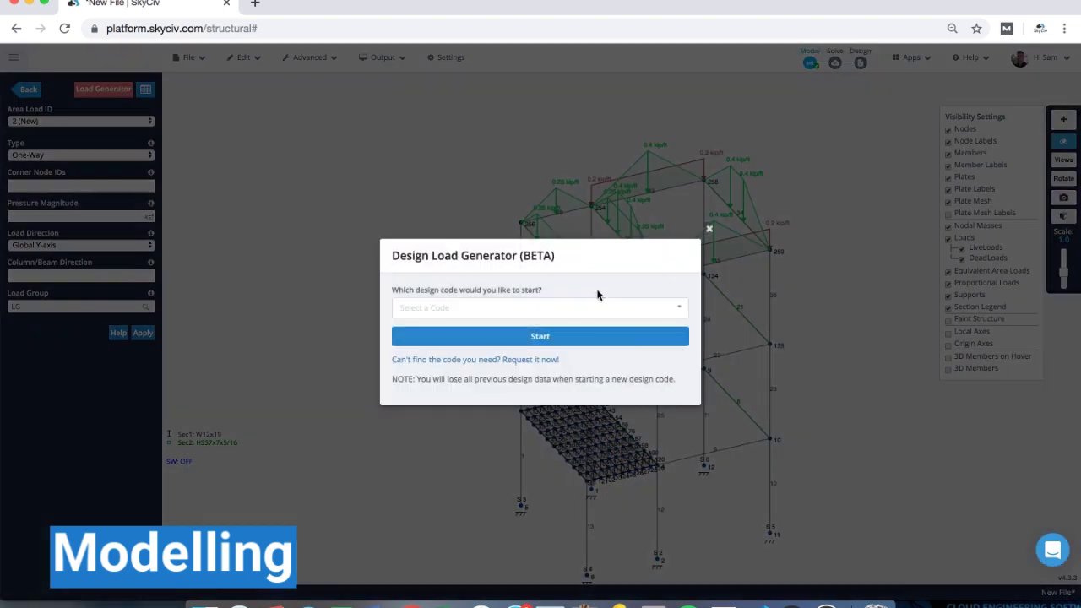
left_click(587, 315)
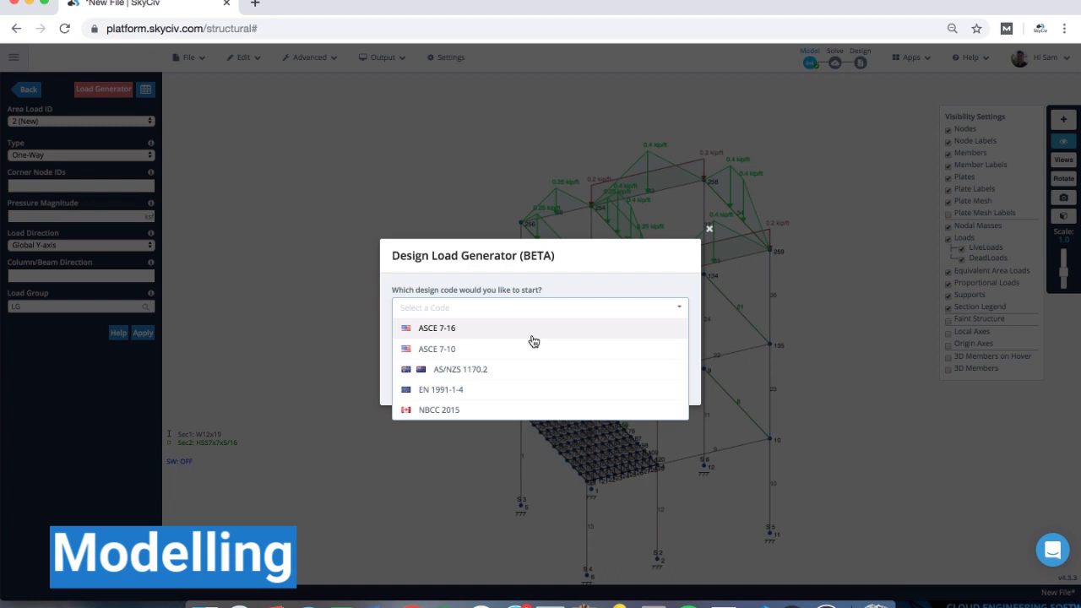
left_click(379, 206)
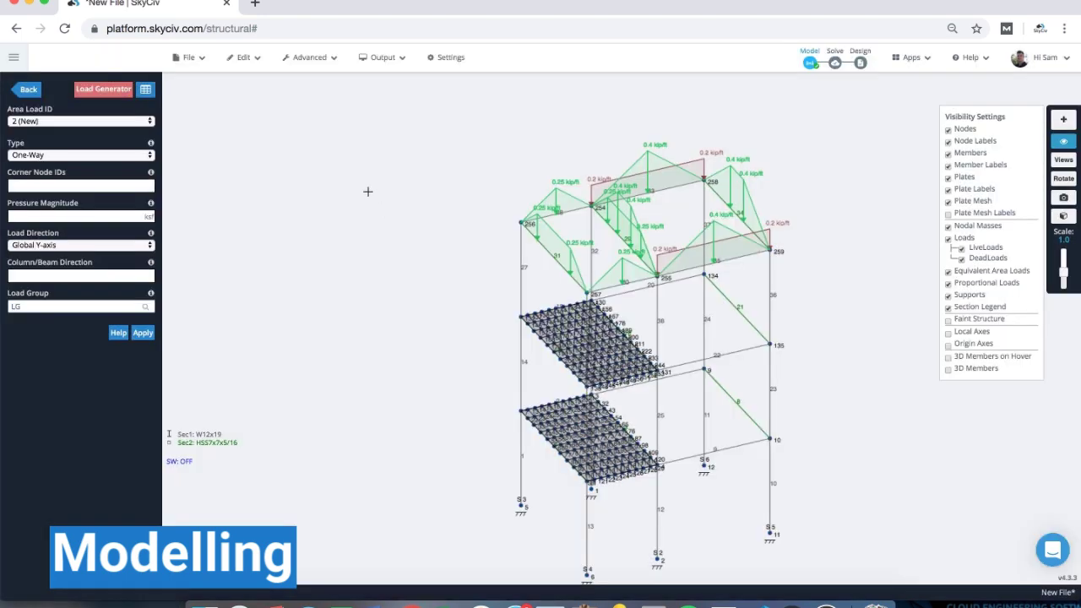
left_click(35, 98)
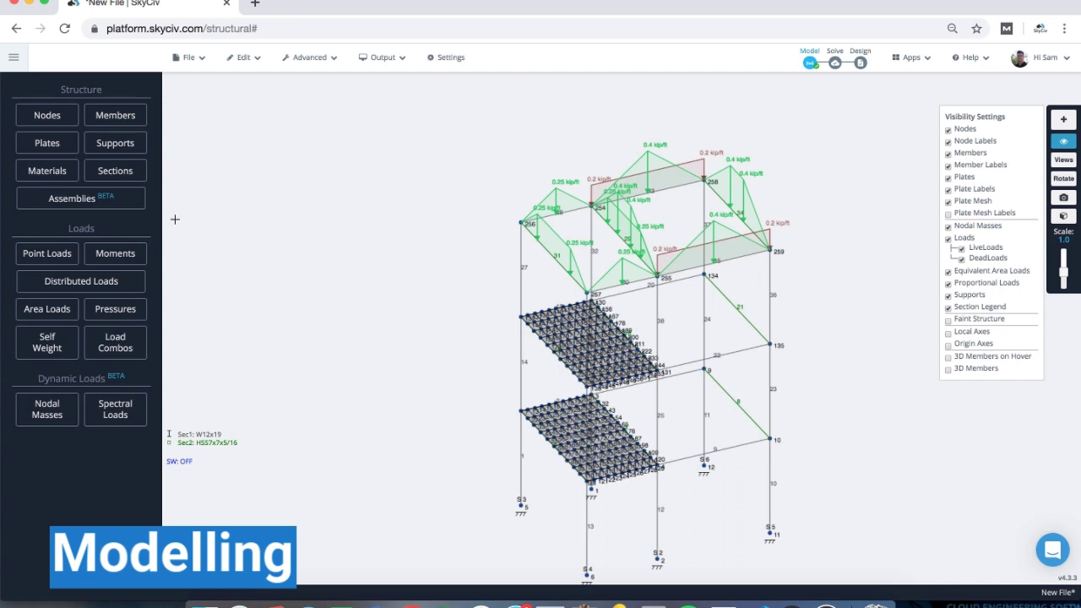
- Import the ten ASCE 7-10 ASD load combinations, mapping LiveLoads and DeadLoads to their cases
left_click(127, 345)
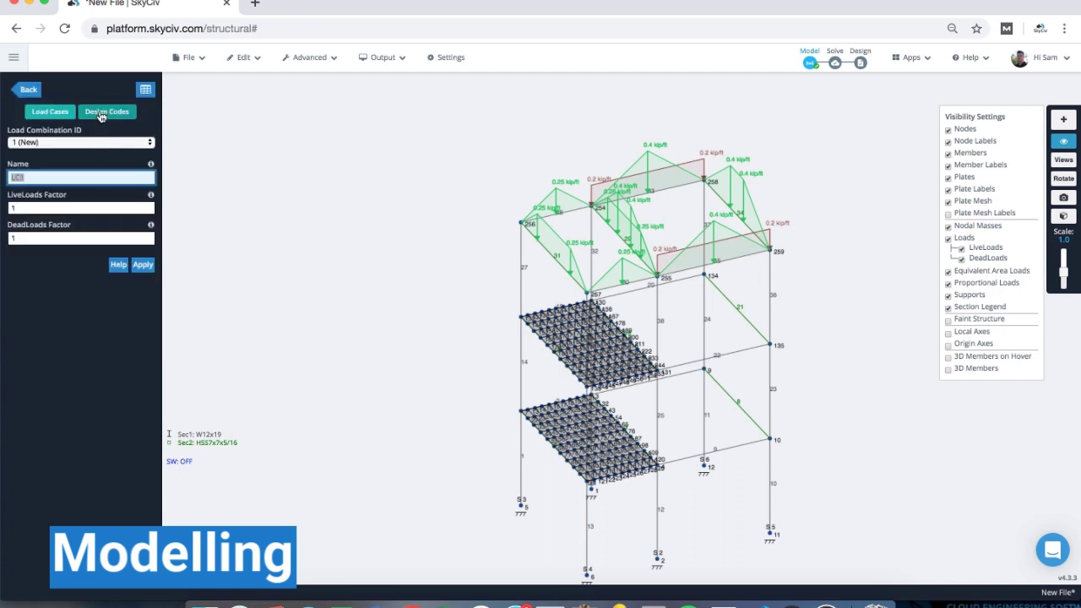
left_click(101, 114)
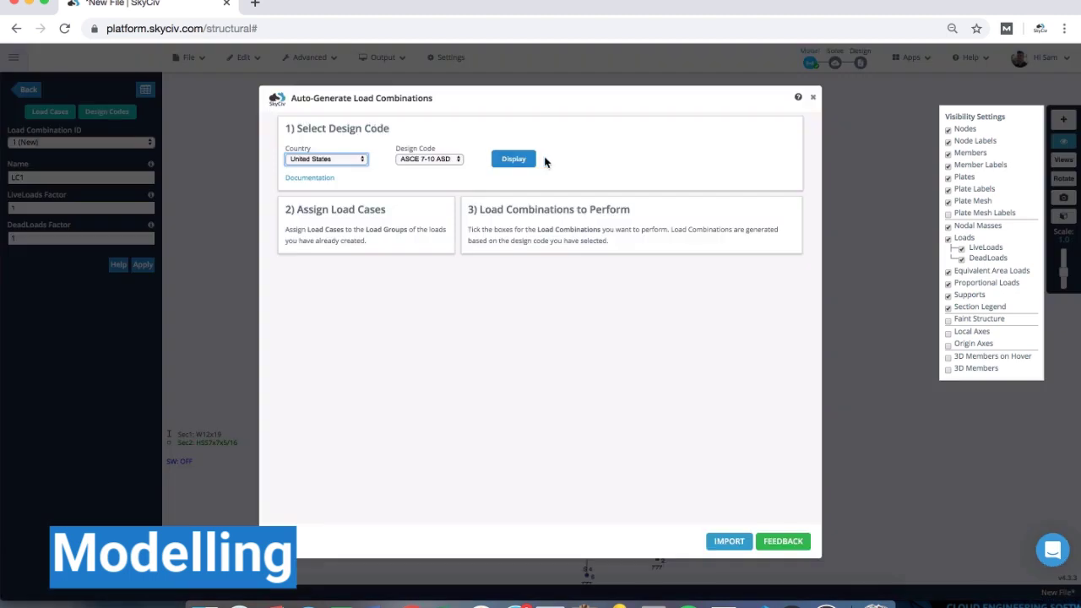
left_click(517, 159)
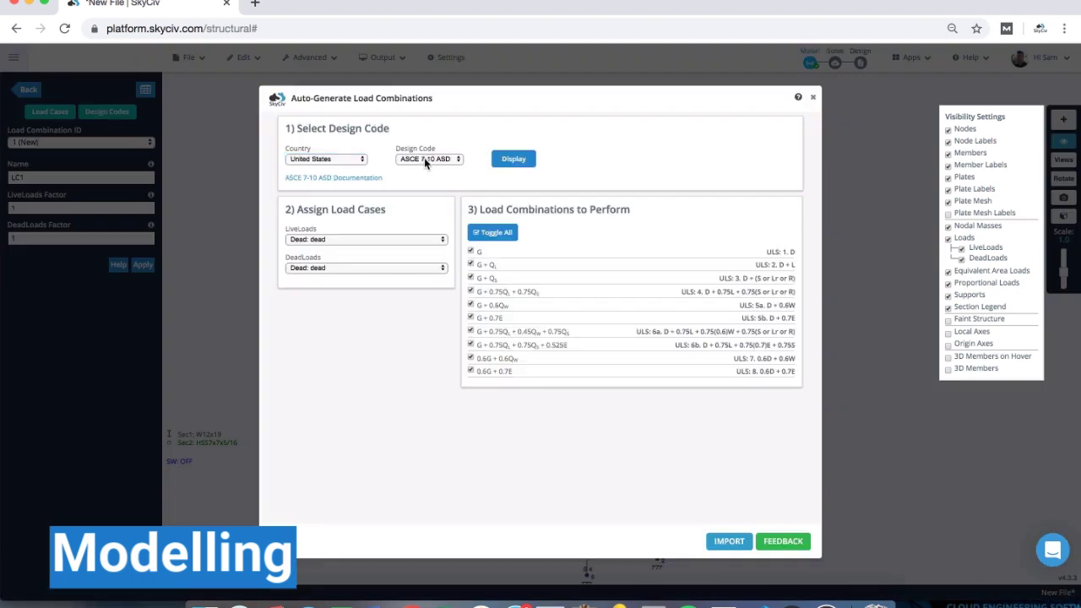
left_click(335, 238)
left_click(312, 250)
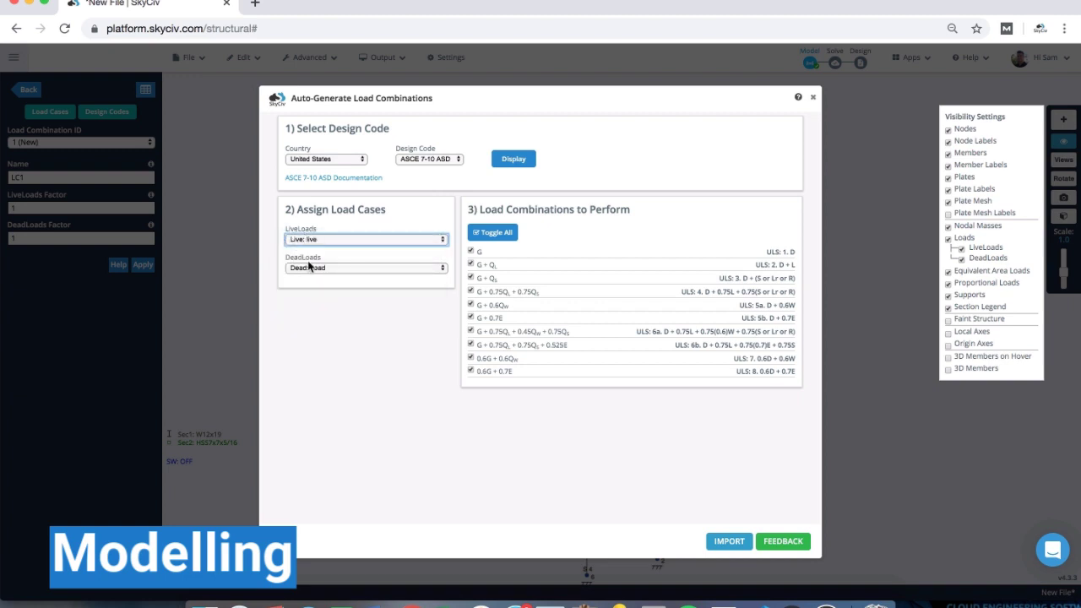
left_click(309, 266)
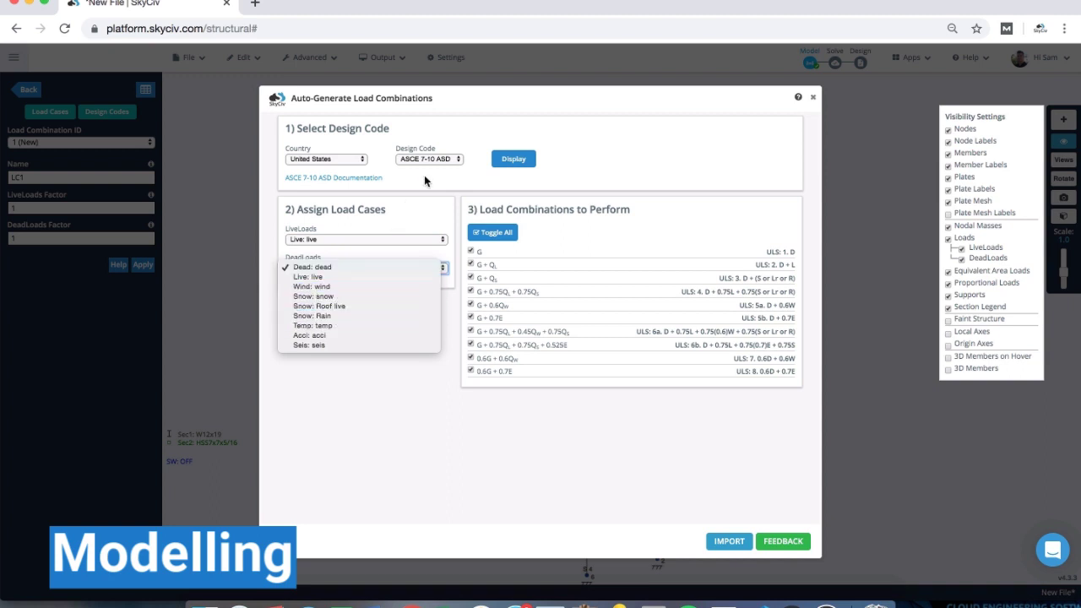
left_click(361, 407)
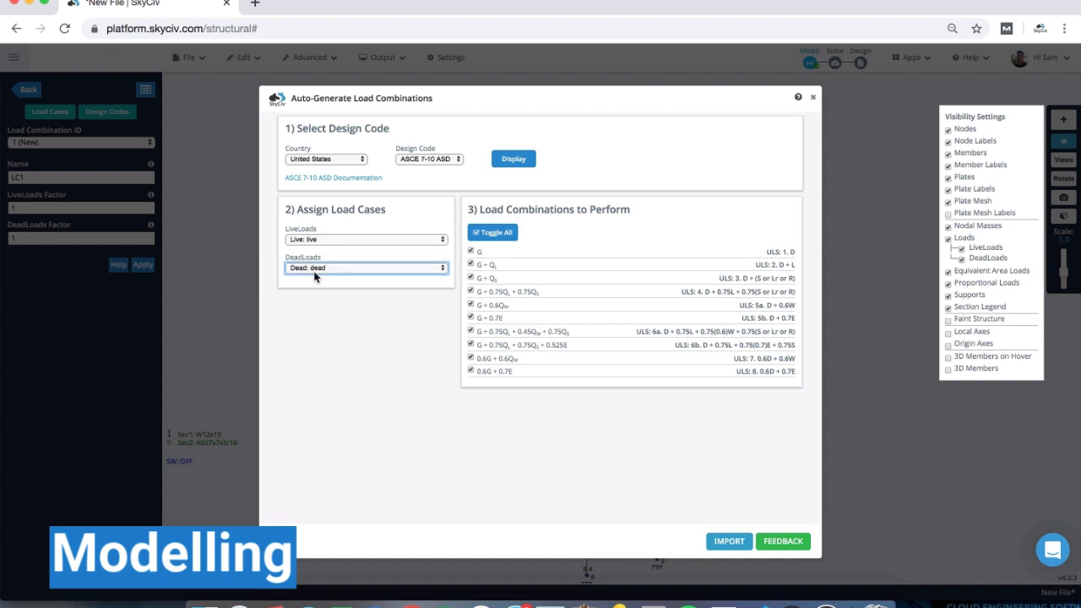
left_click(315, 269)
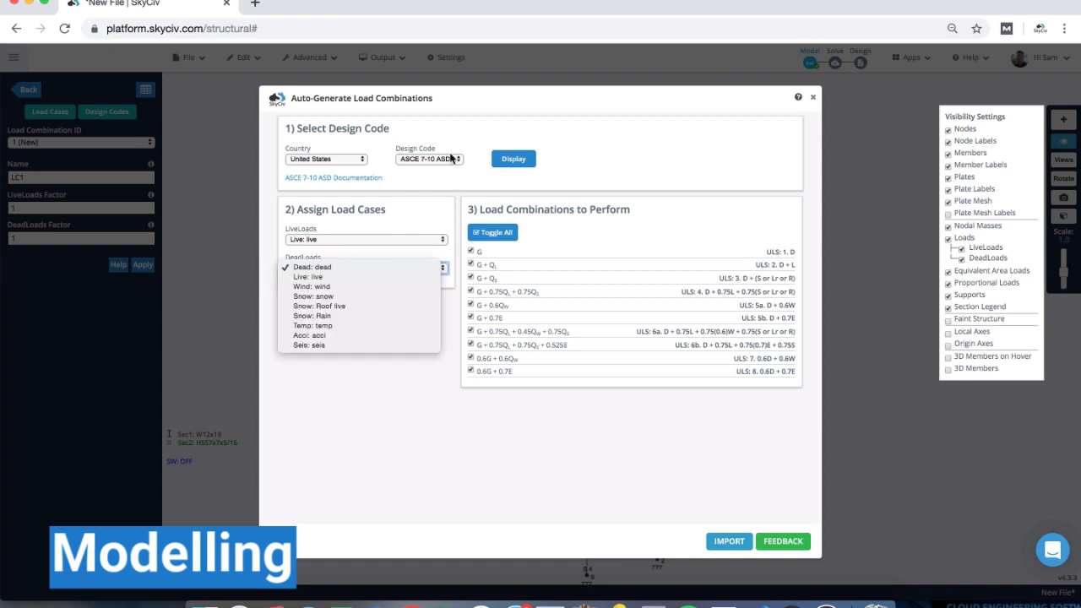
left_click(418, 174)
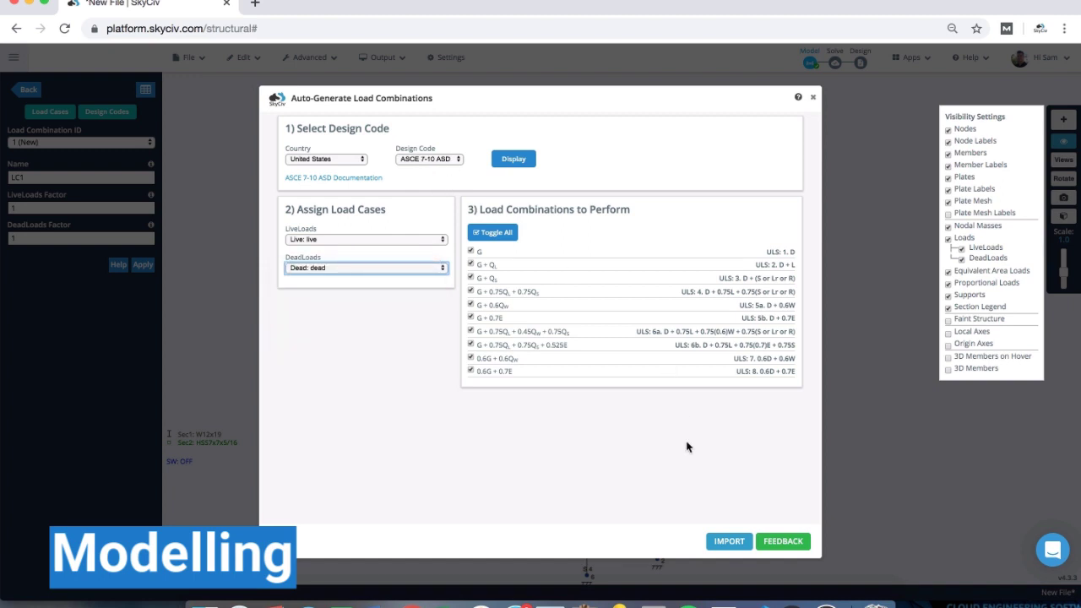
left_click(728, 541)
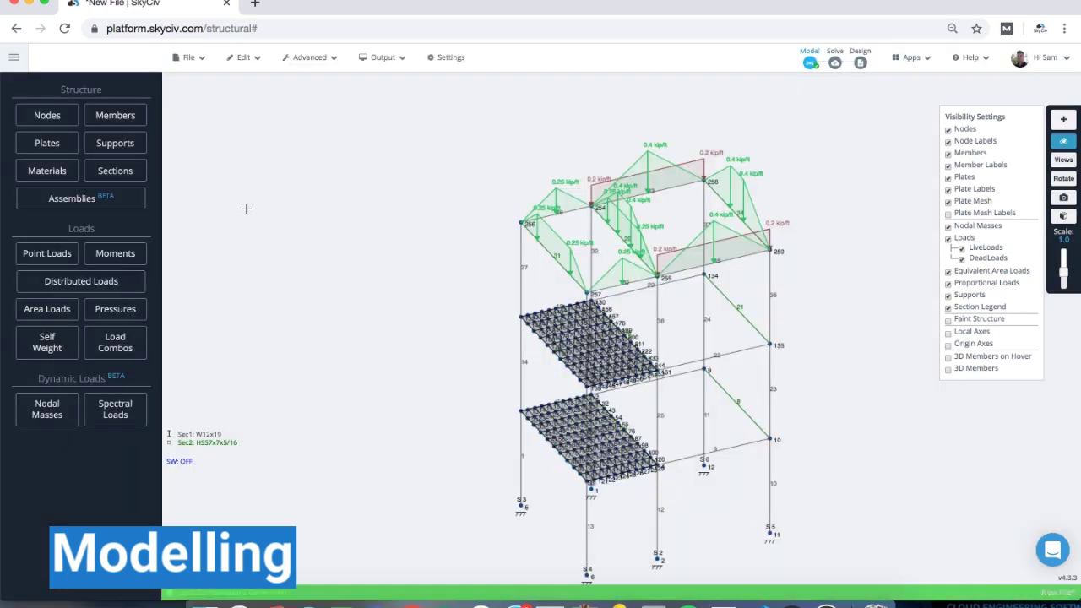
- Name combination 11 'Case 1', set row 12's LiveLoads factor to 1.5, and apply
left_click(132, 349)
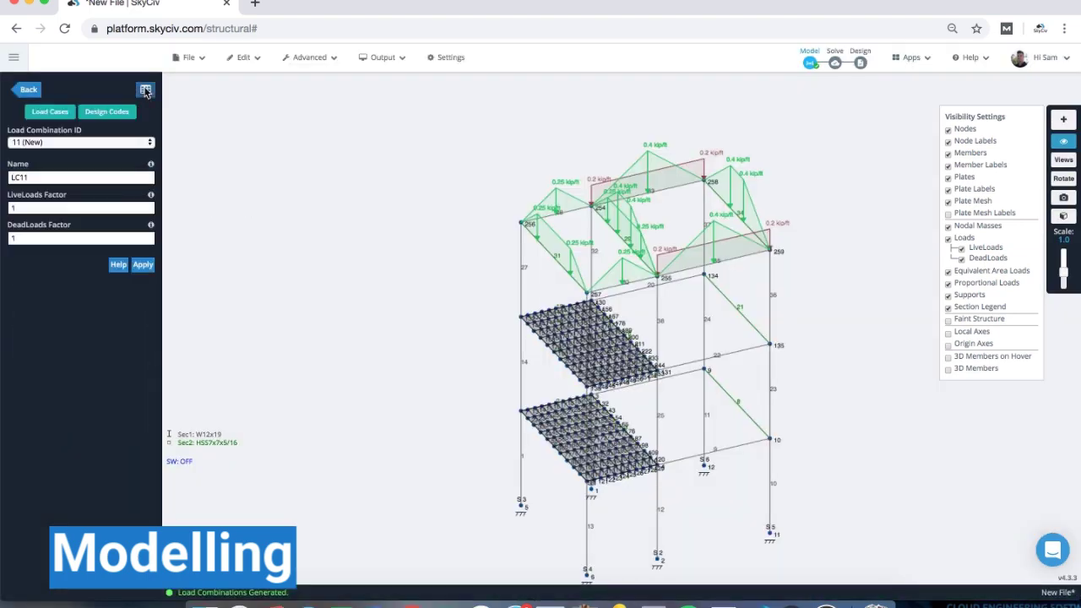
left_click(145, 90)
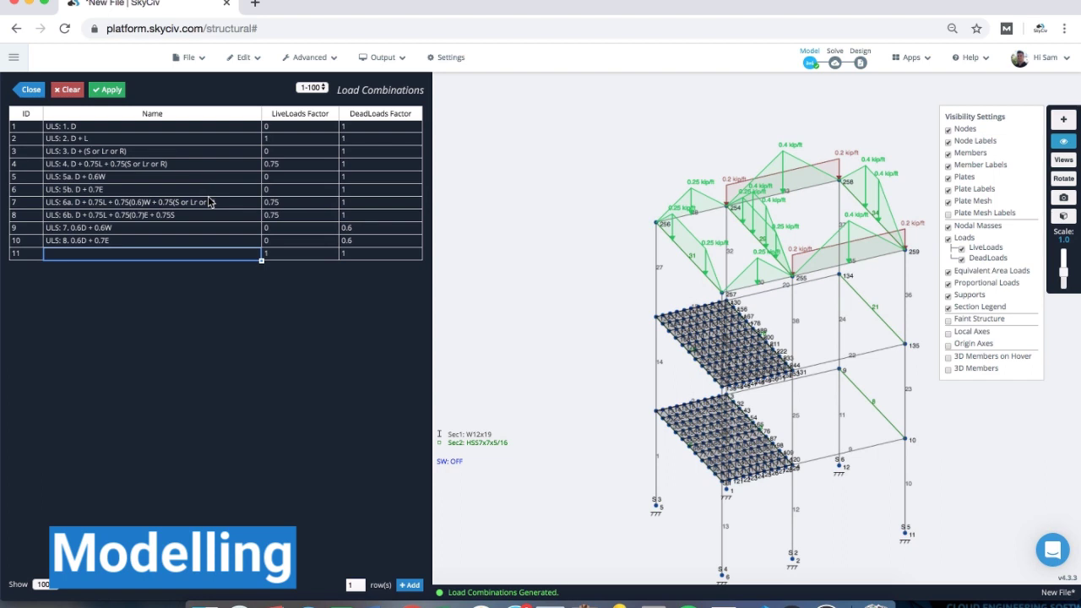
type("Ca")
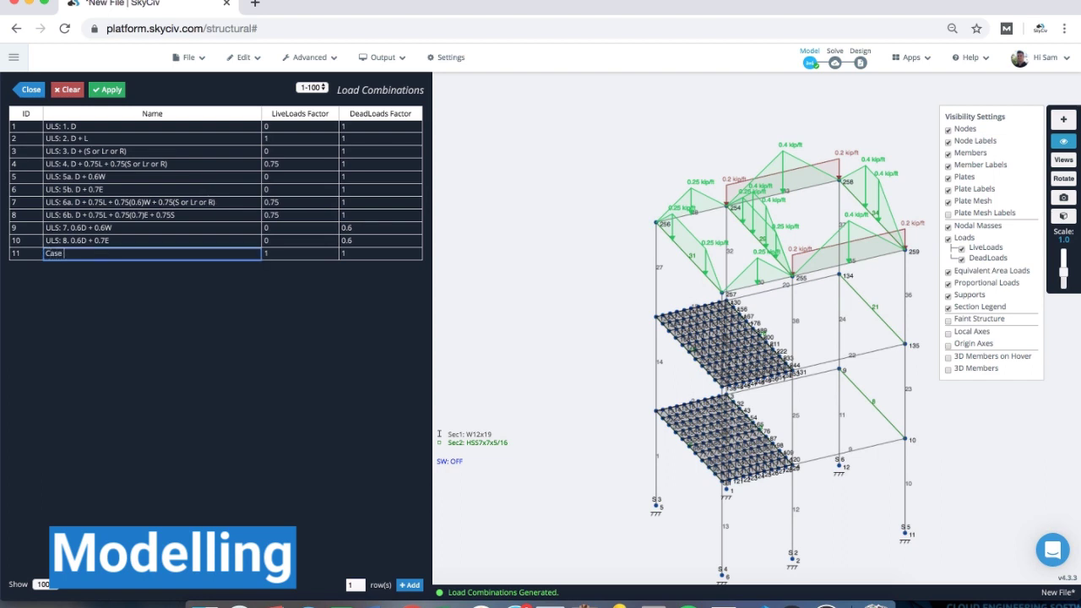
type("se 1")
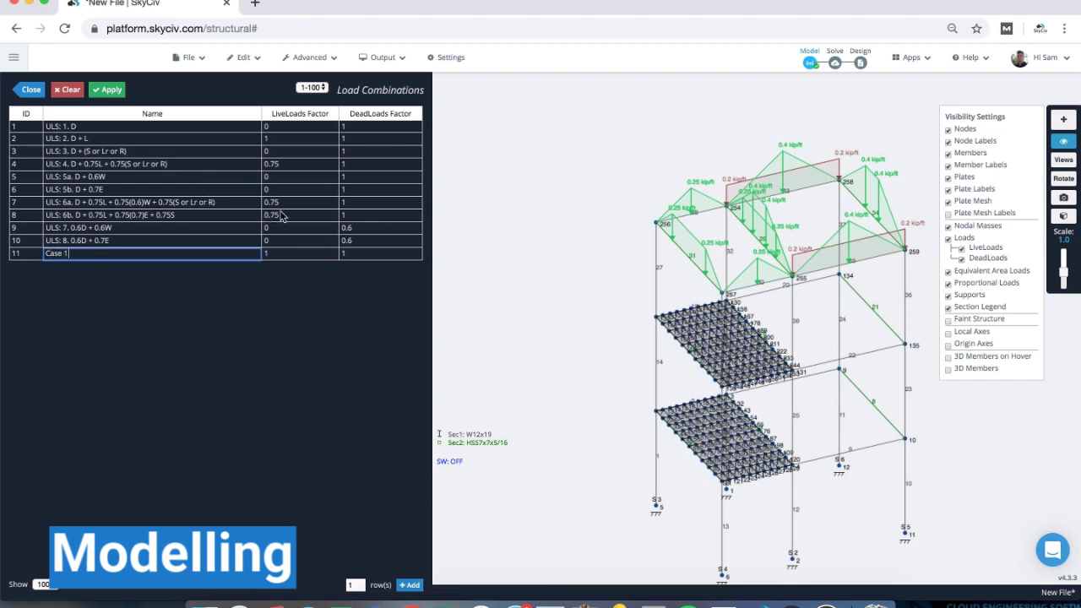
key("Return")
double_click(290, 265)
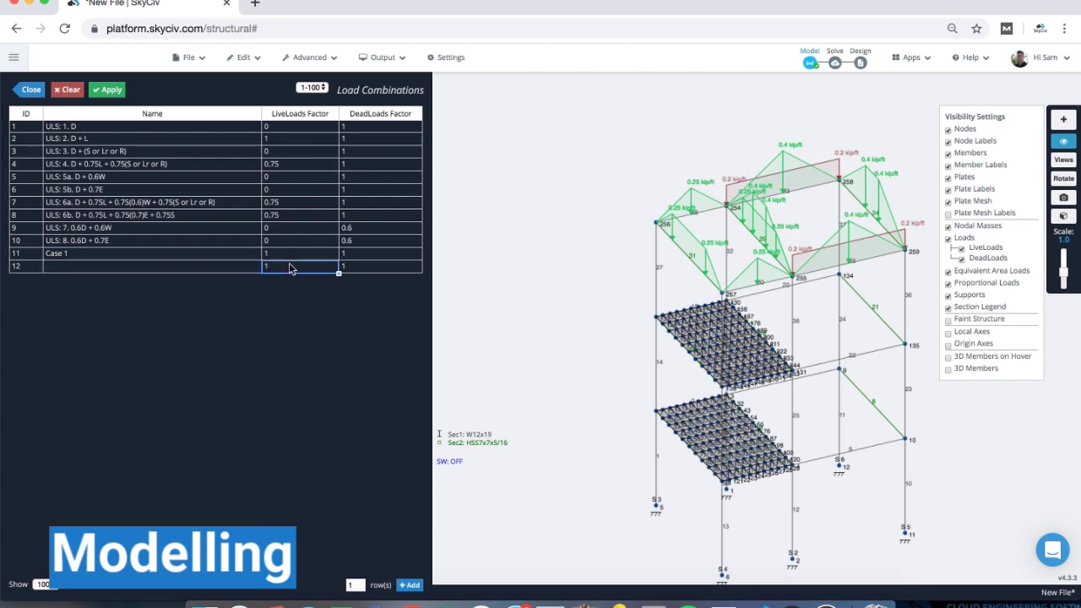
type("1.5")
left_click(118, 90)
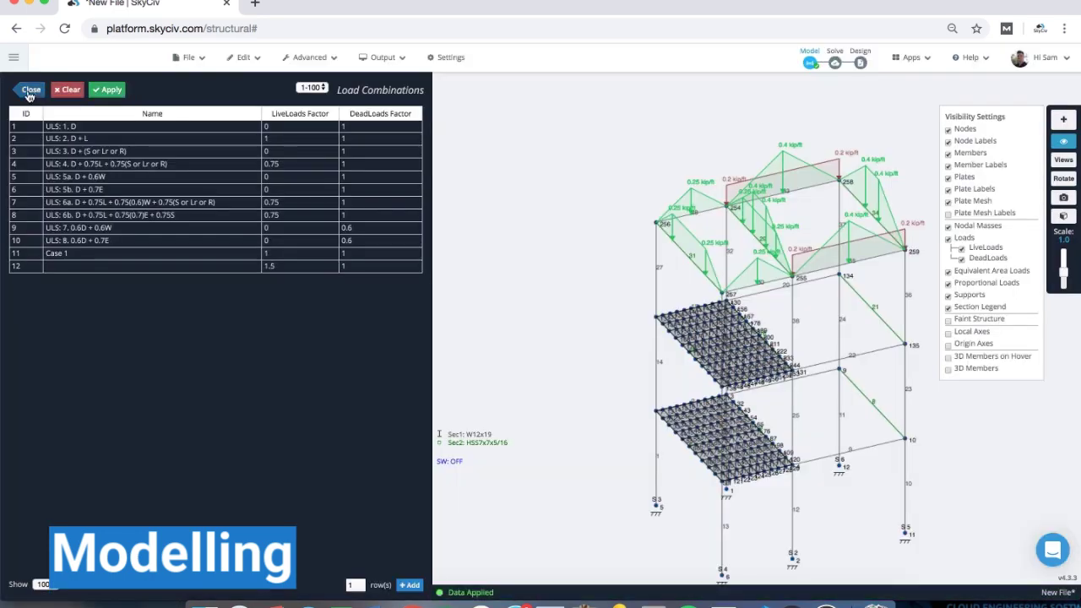
left_click(28, 89)
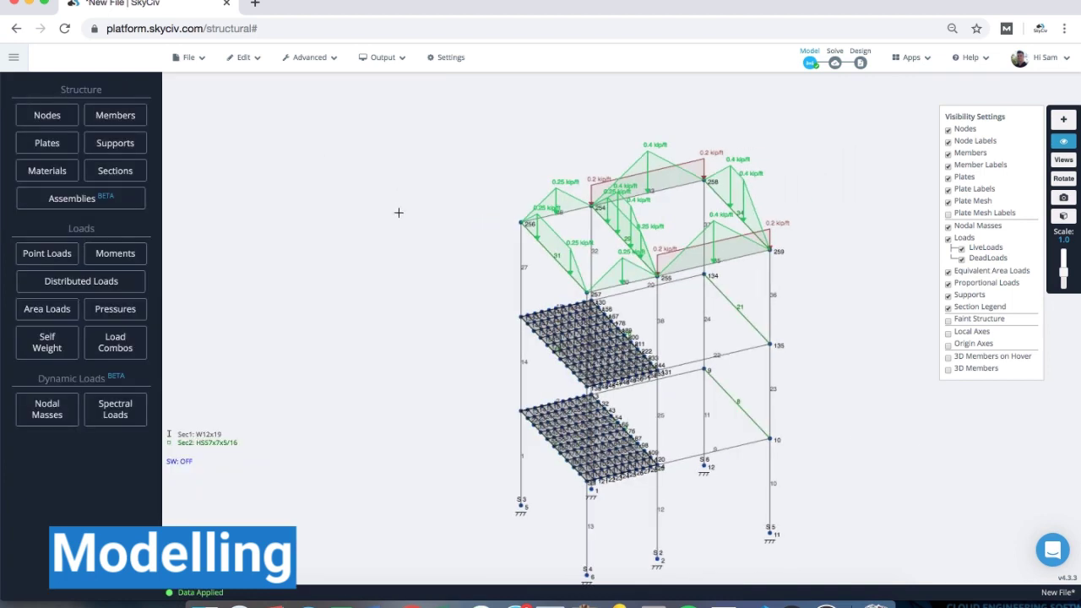
right_click_drag(374, 173, 360, 153)
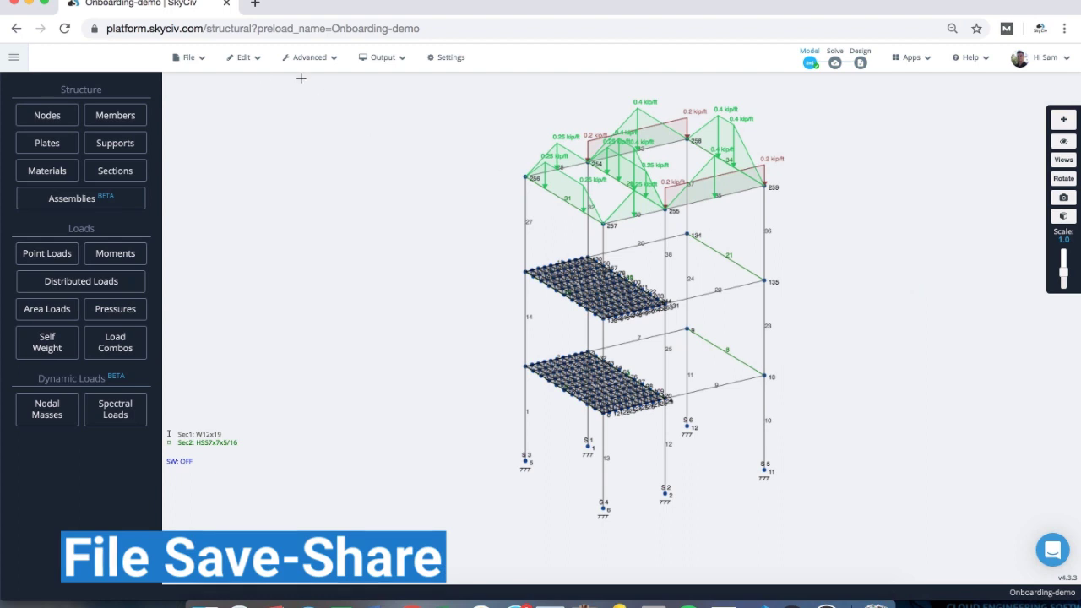
- Save the model as Onboarding-demo over the existing cloud file and dismiss the success alert
left_click(199, 66)
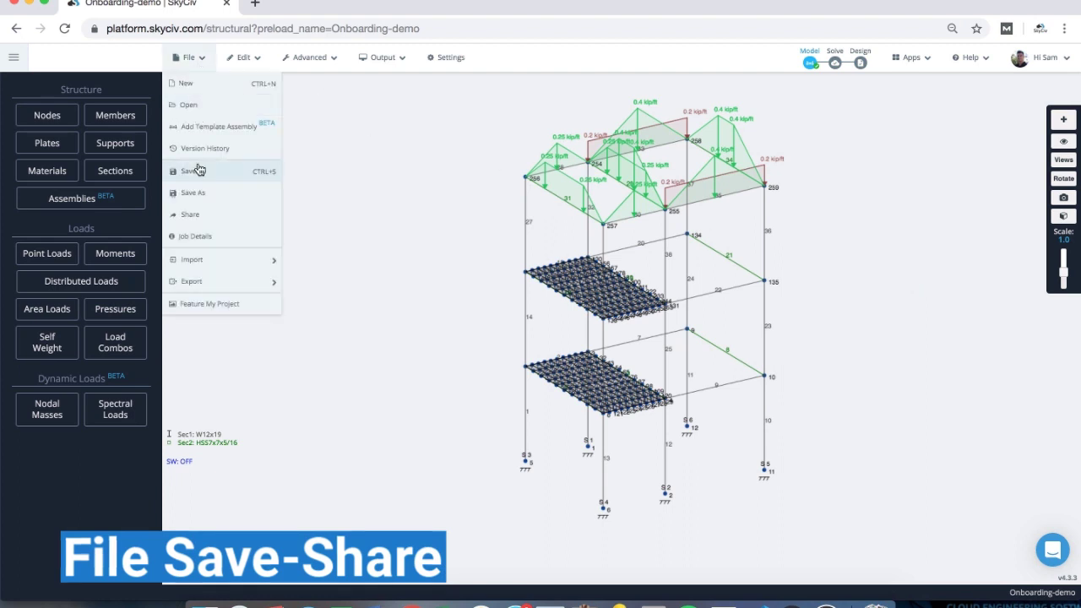
left_click(202, 195)
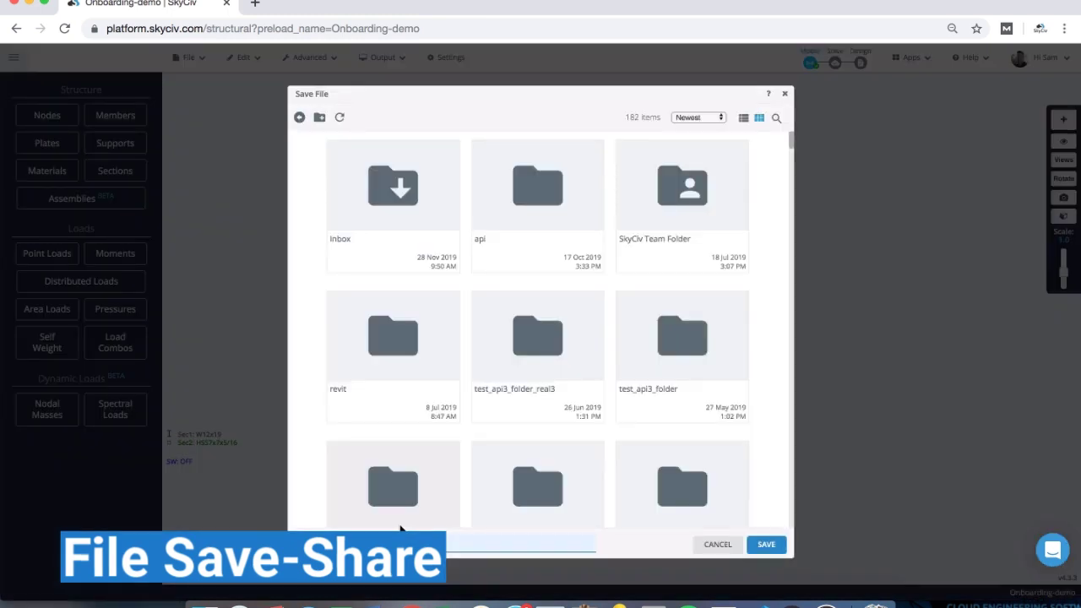
scroll(498, 341, "down", 2)
scroll(498, 340, "down", 10)
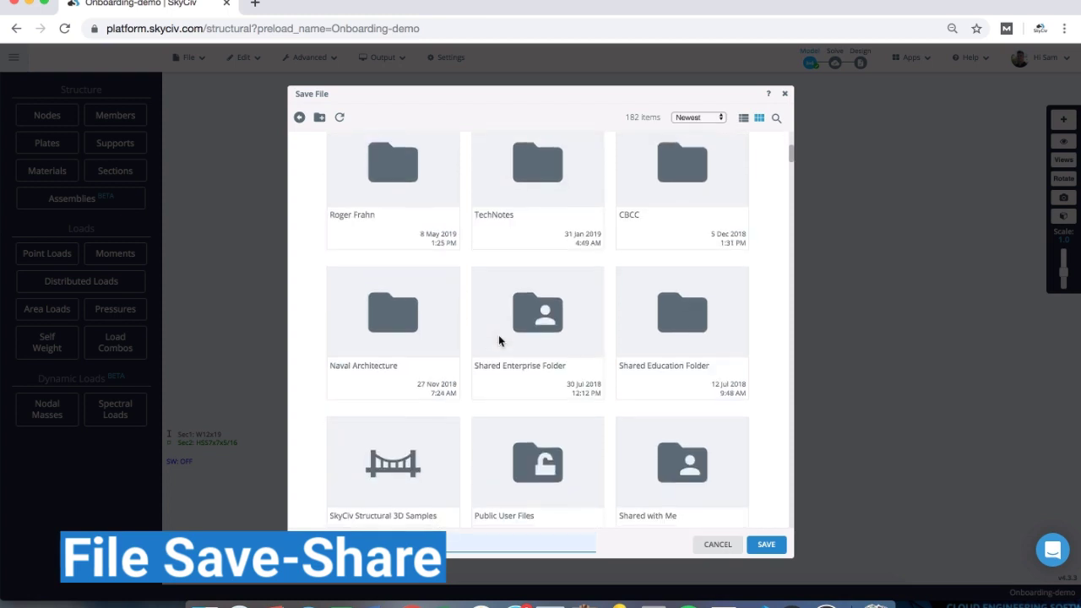
scroll(498, 340, "down", 2)
scroll(498, 340, "down", 2)
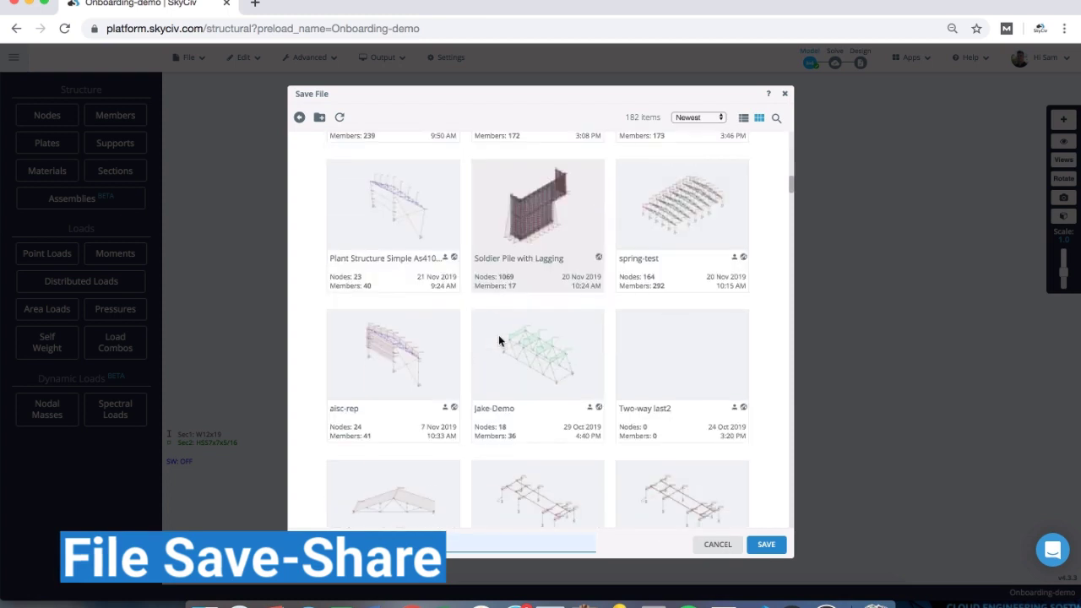
scroll(498, 340, "up", 1)
scroll(499, 341, "up", 2)
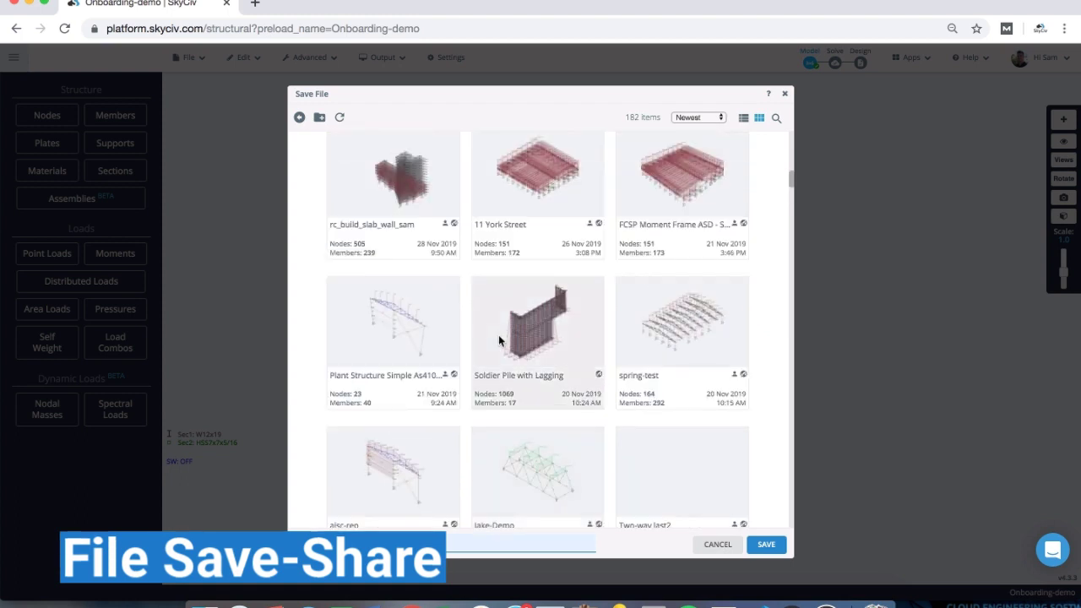
scroll(569, 267, "up", 2)
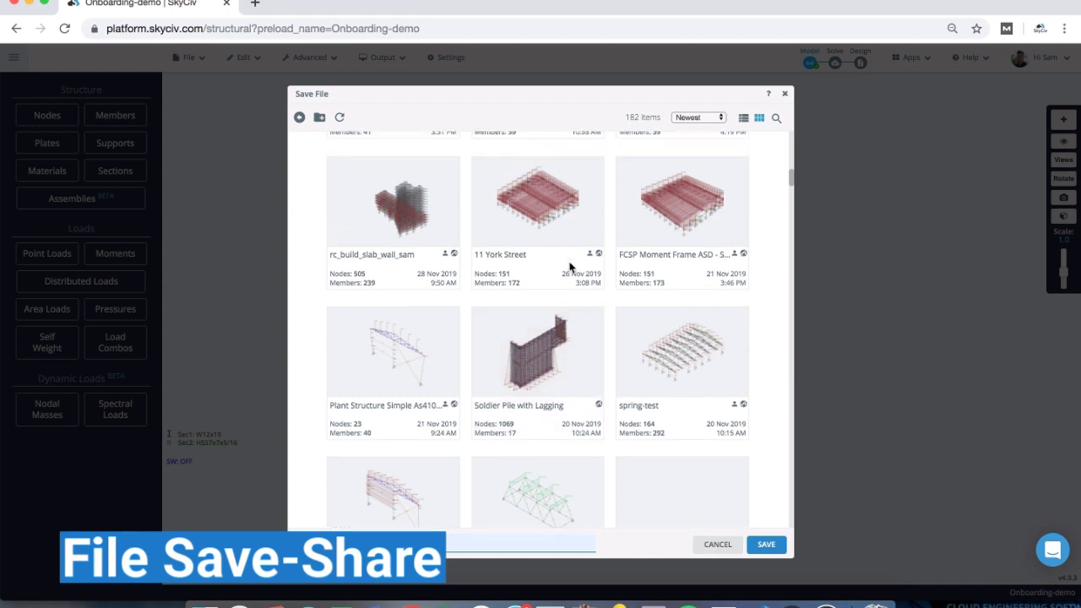
scroll(569, 267, "up", 2)
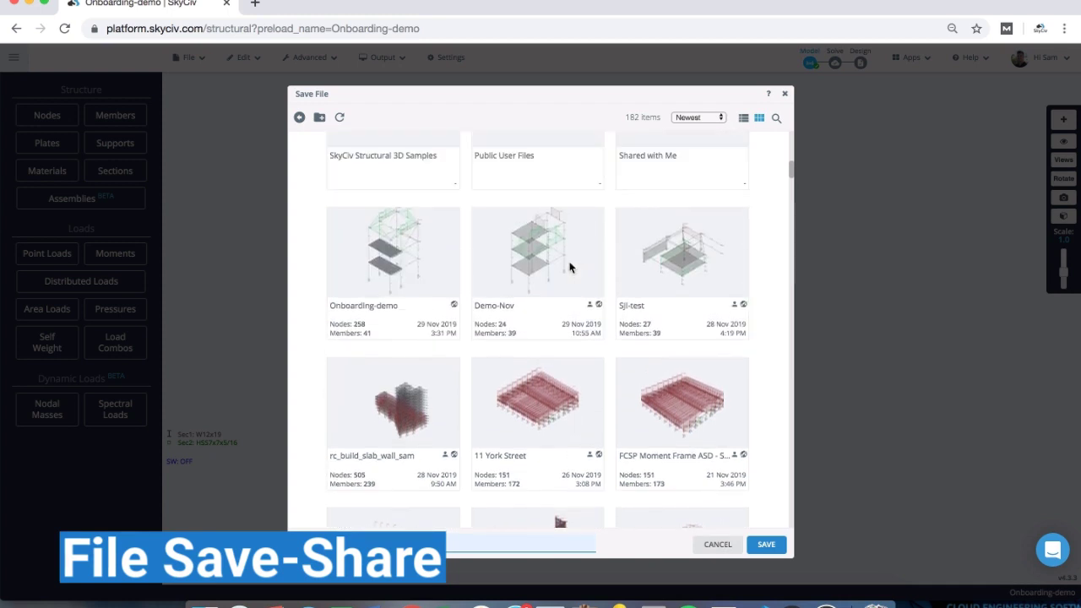
scroll(575, 273, "down", 1)
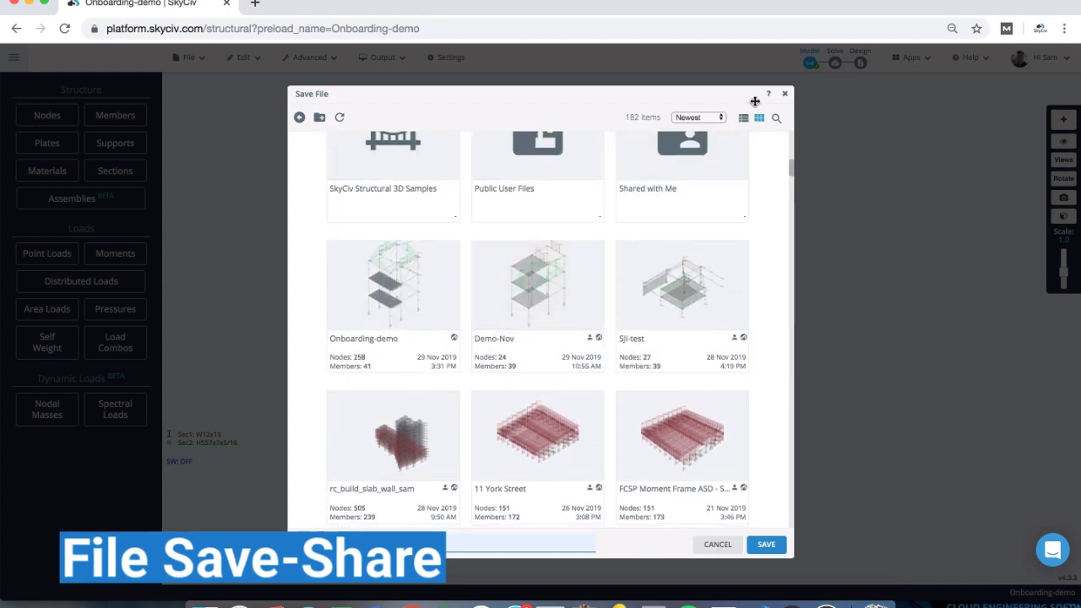
left_click(766, 544)
left_click(656, 129)
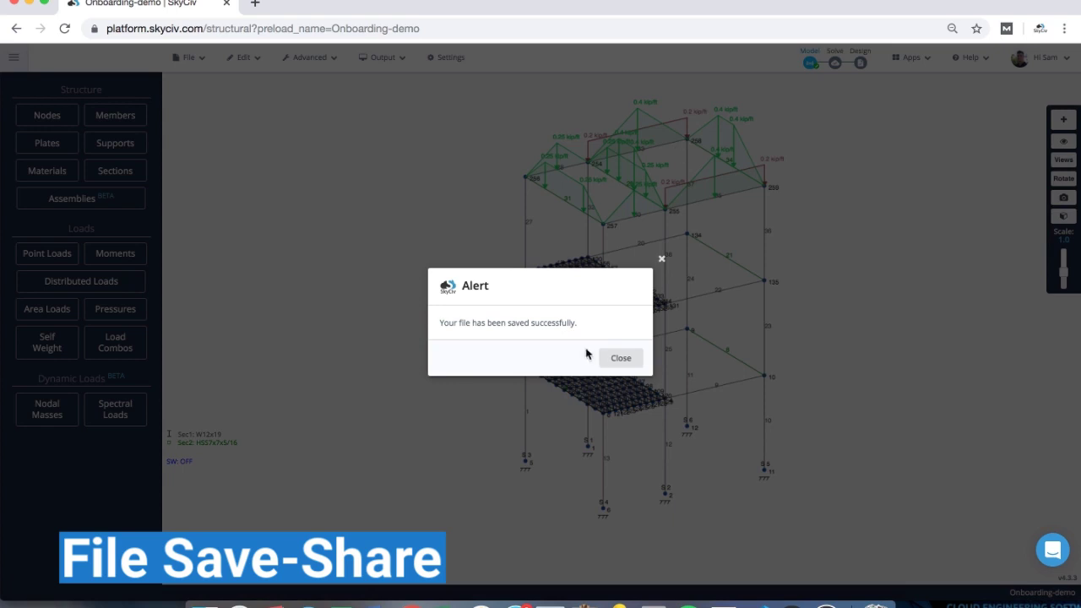
left_click(614, 358)
- Share Onboarding-demo with another user's e-mail, granting view, edit and share rights
right_click_drag(828, 220, 638, 243)
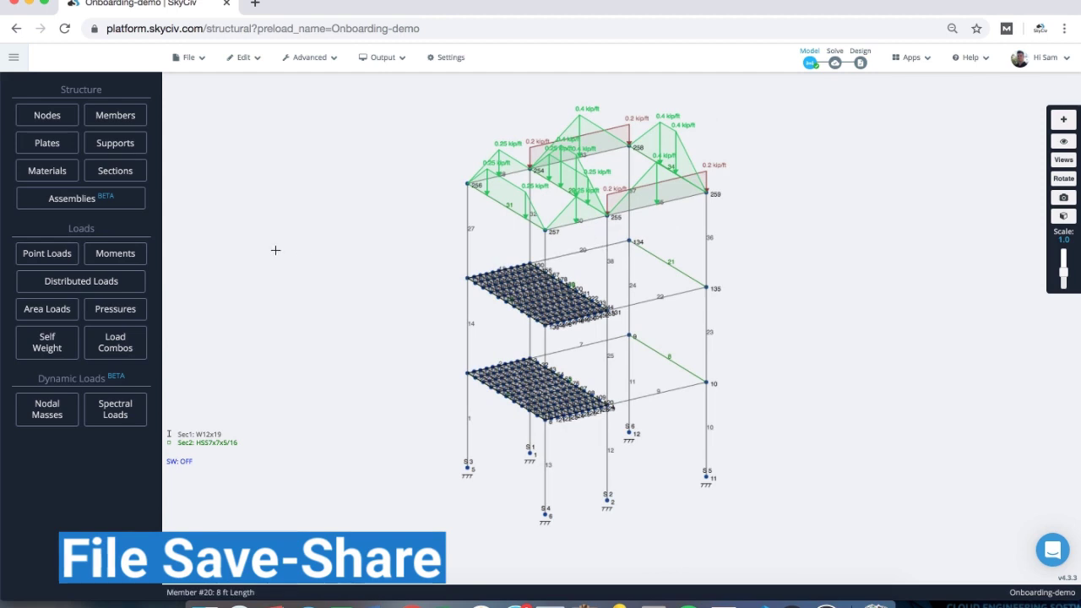
left_click(187, 57)
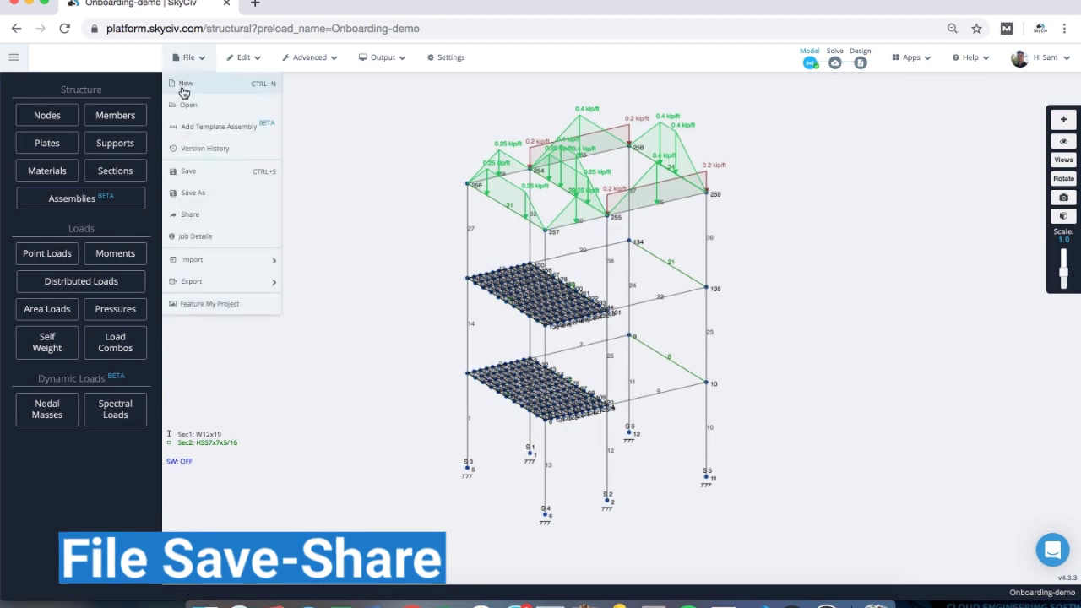
left_click(200, 218)
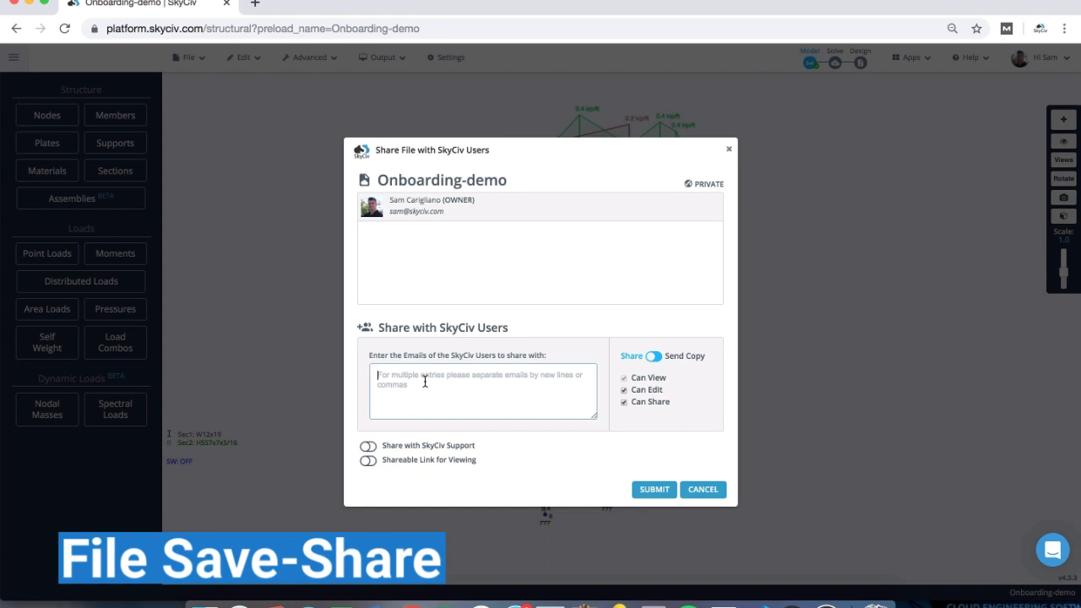
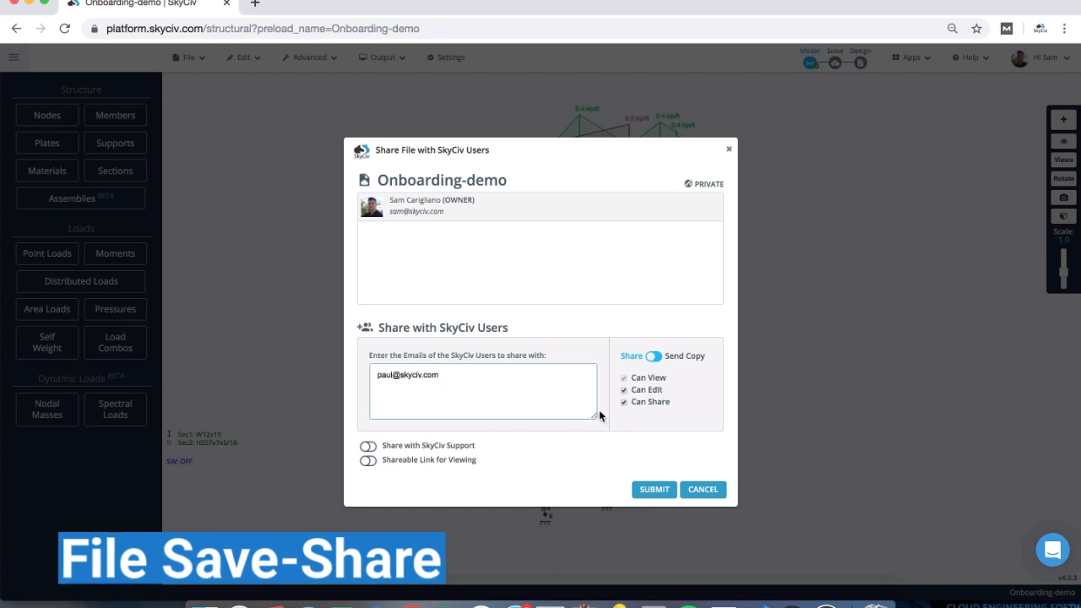
left_click(654, 357)
left_click(654, 357)
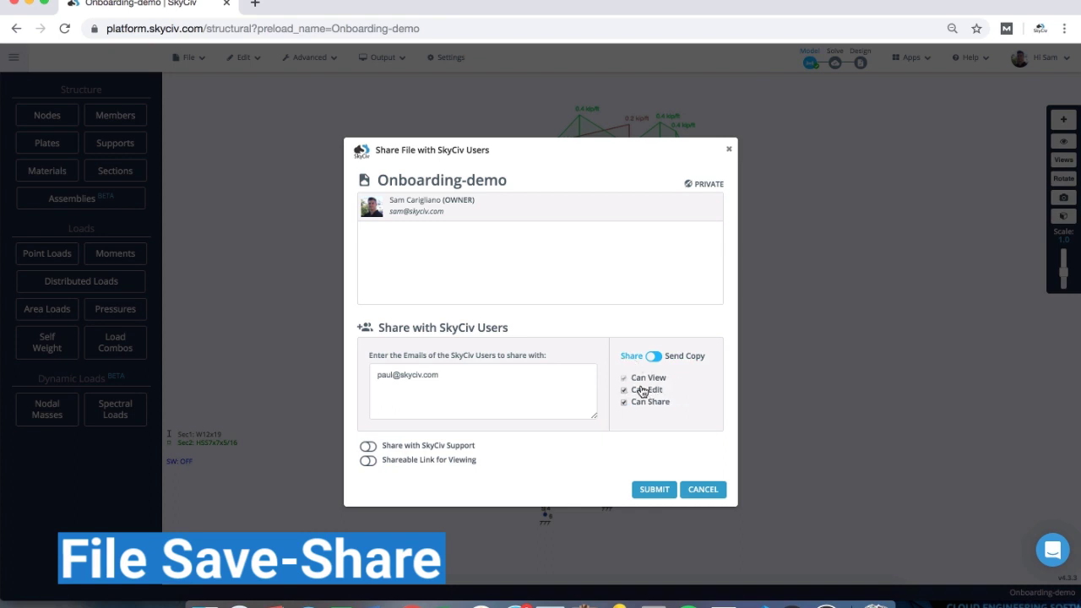
left_click(643, 485)
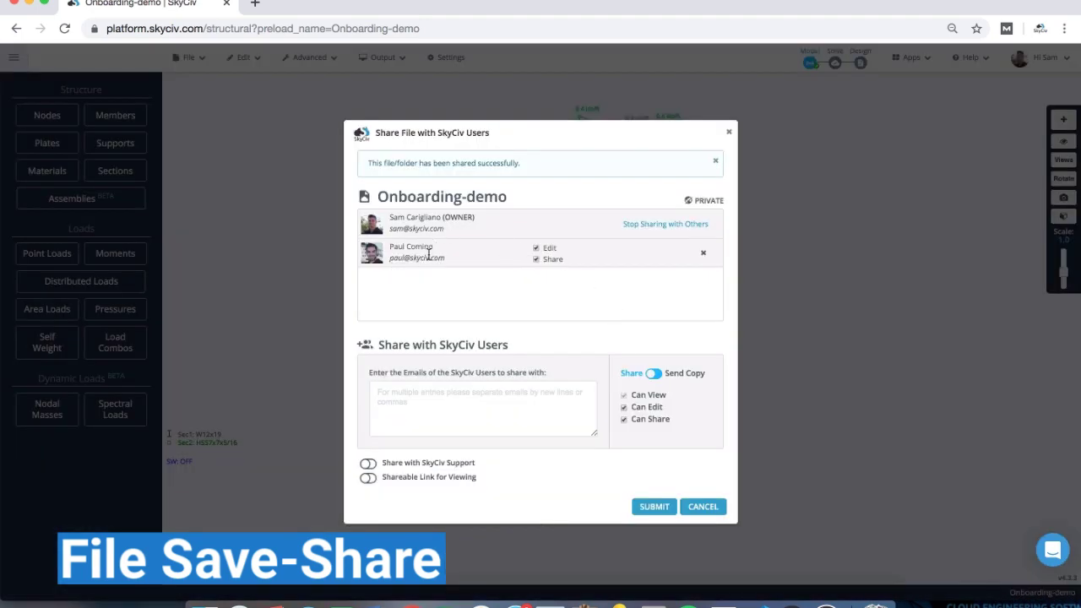
left_click(702, 506)
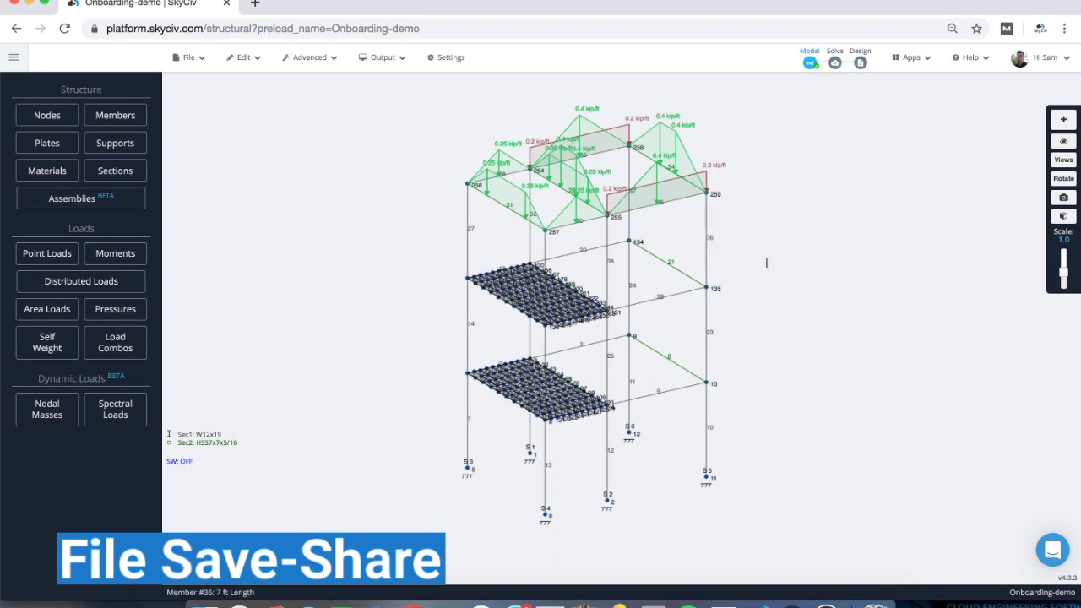
- Draw two diagonal braces from nodes 259 and 255 down to the floor nodes below
scroll(789, 259, "up", 3)
scroll(774, 239, "up", 2)
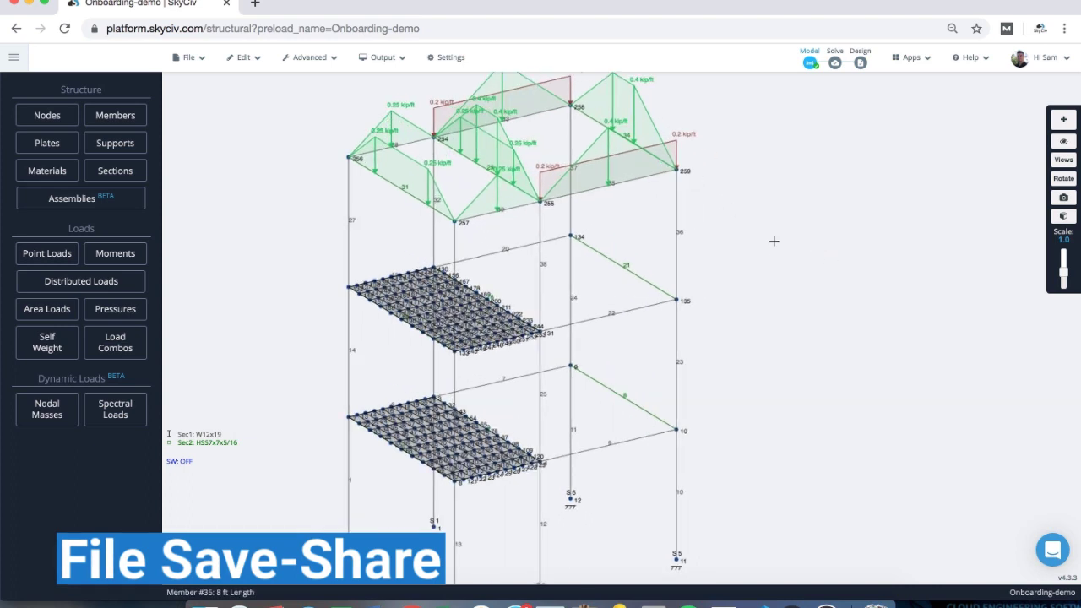
left_click(559, 203)
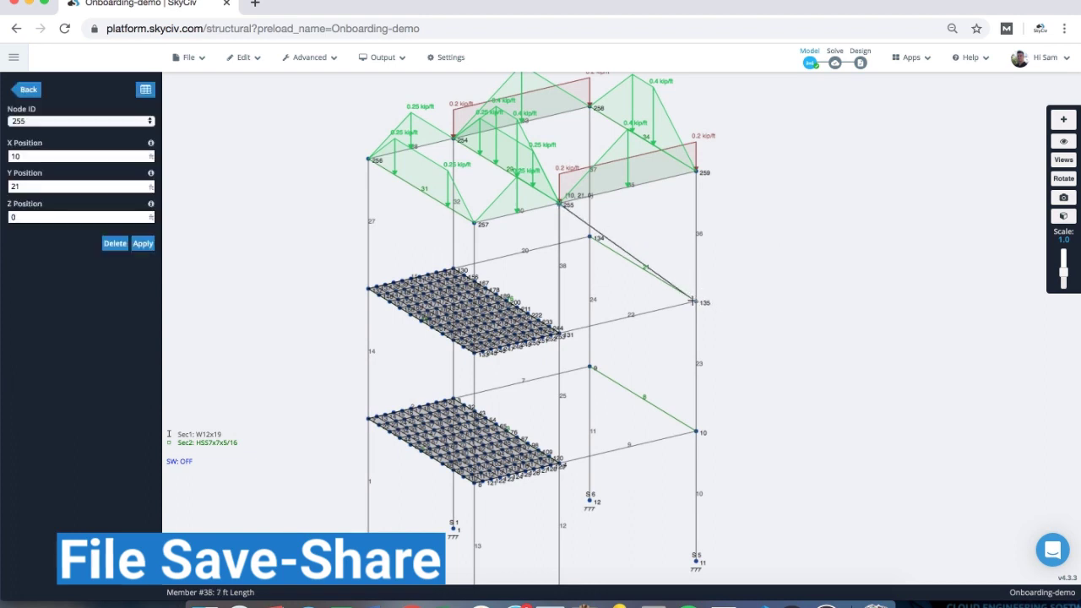
left_click(696, 171)
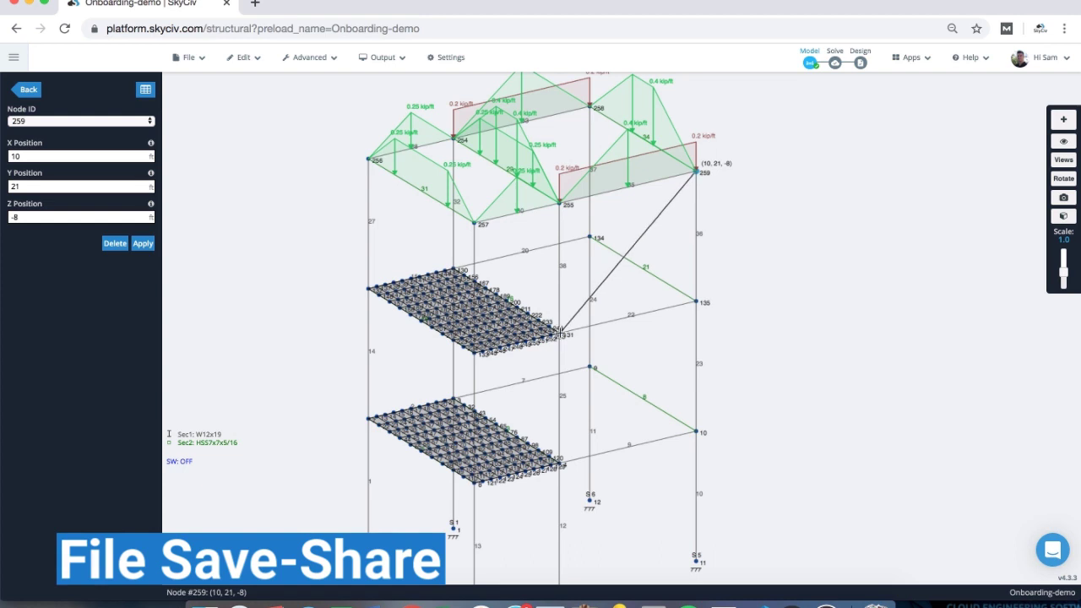
left_click(559, 332)
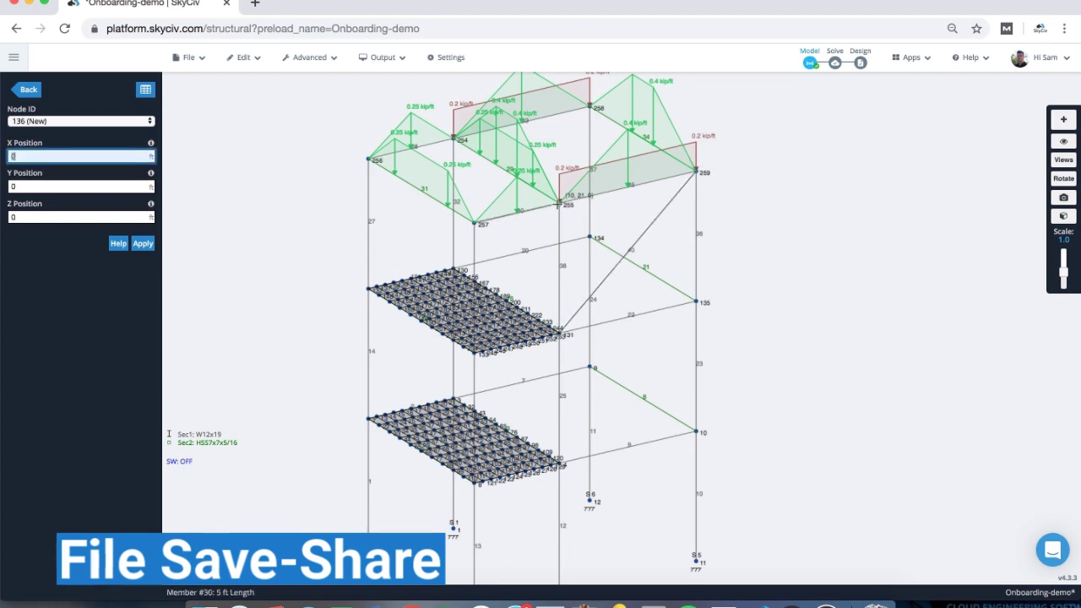
left_click(558, 201)
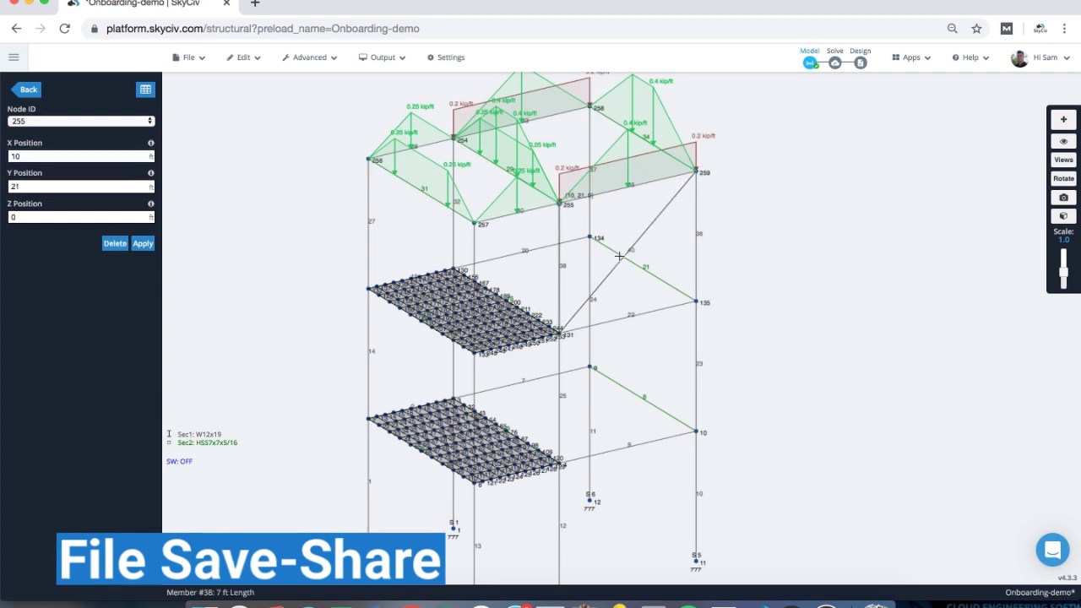
left_click(696, 301)
left_click_drag(753, 249, 763, 248)
- Save the model with the comment 'Added bracing on second floor'
key("ctrl+s")
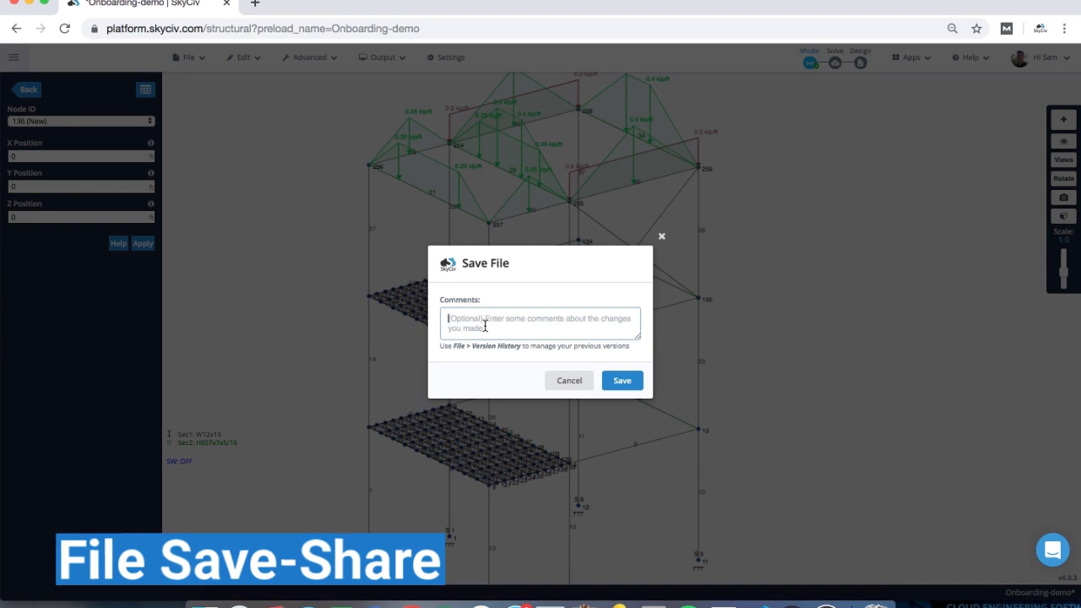
type("Added bracing")
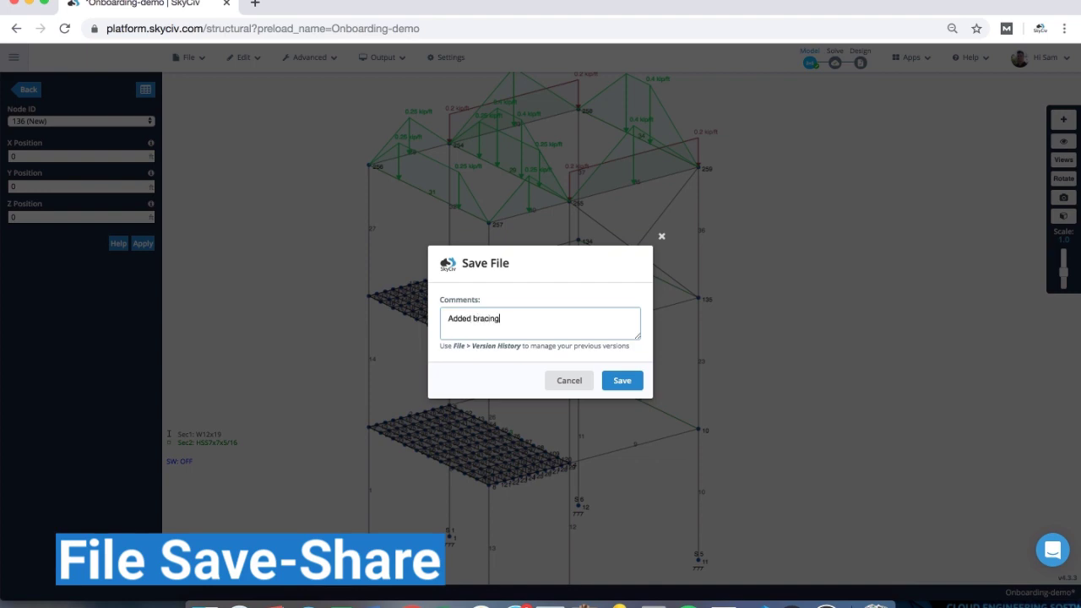
type(" on second floor")
key("Return")
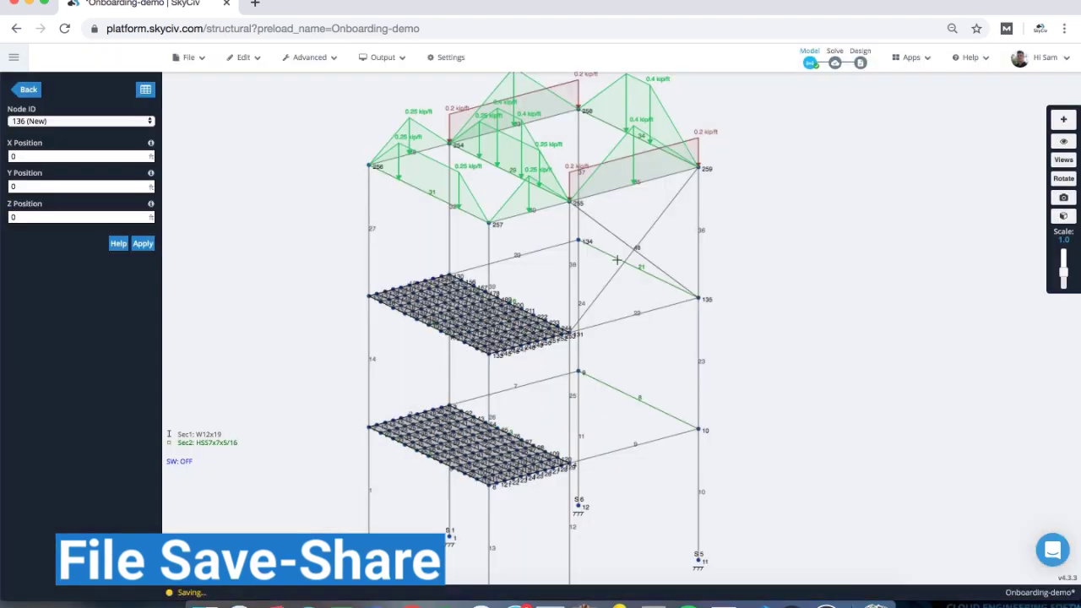
scroll(752, 234, "down", 3)
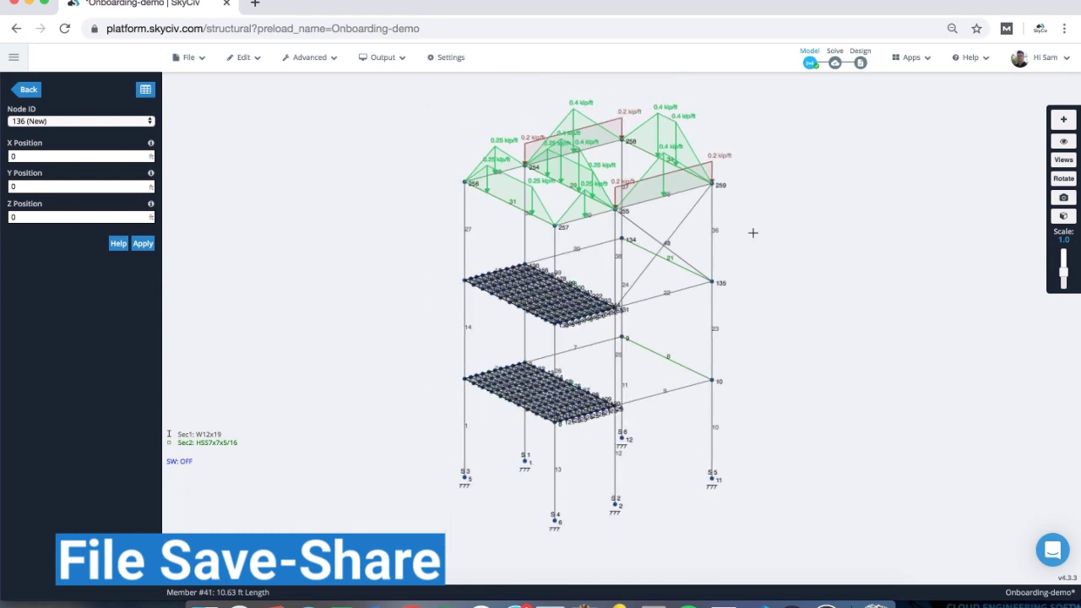
left_click(191, 59)
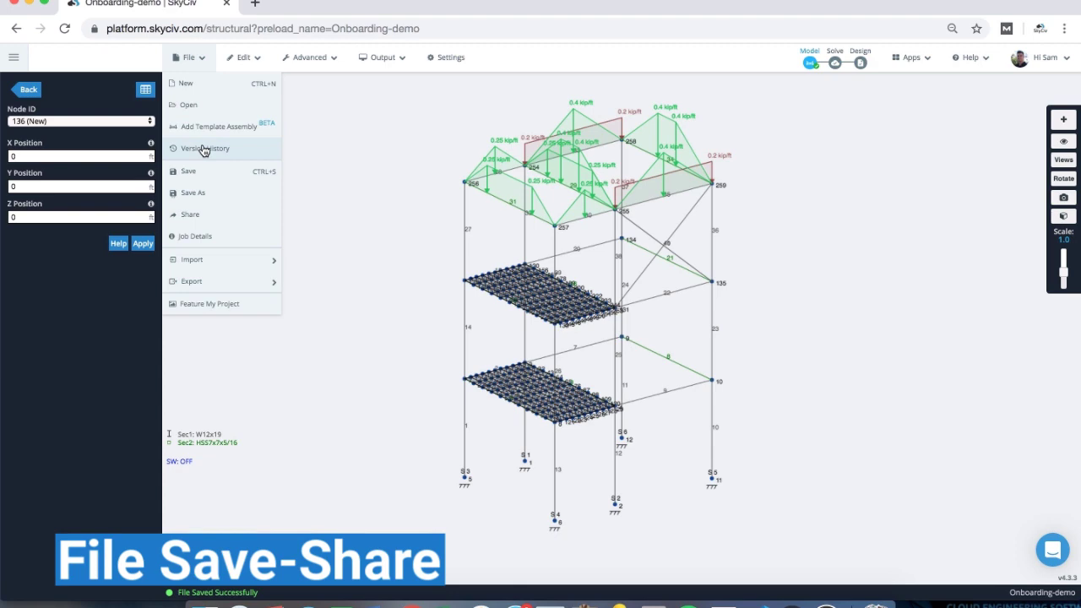
left_click(203, 149)
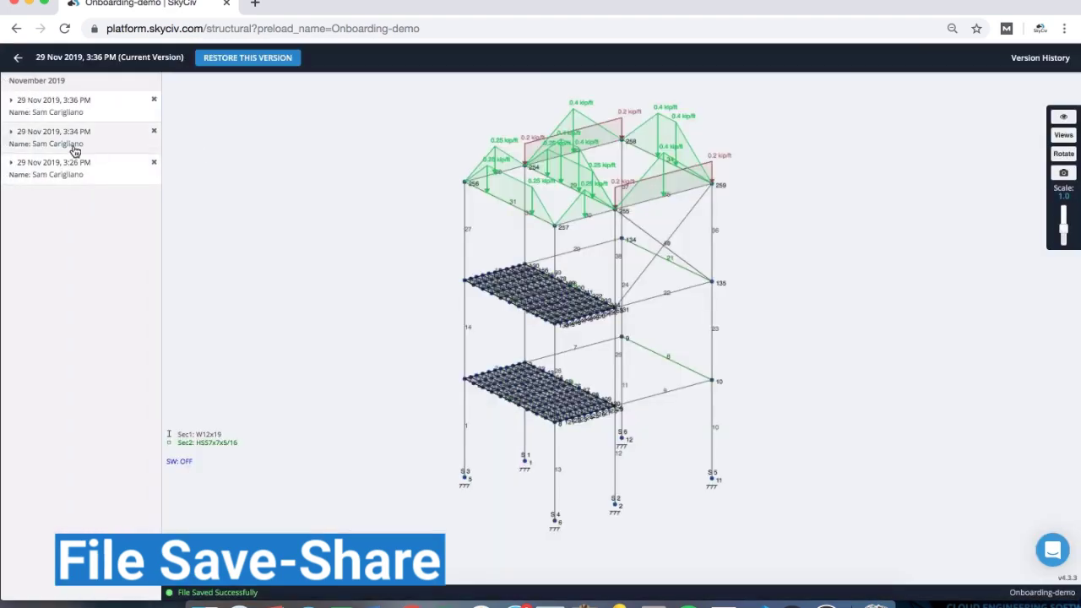
left_click(49, 141)
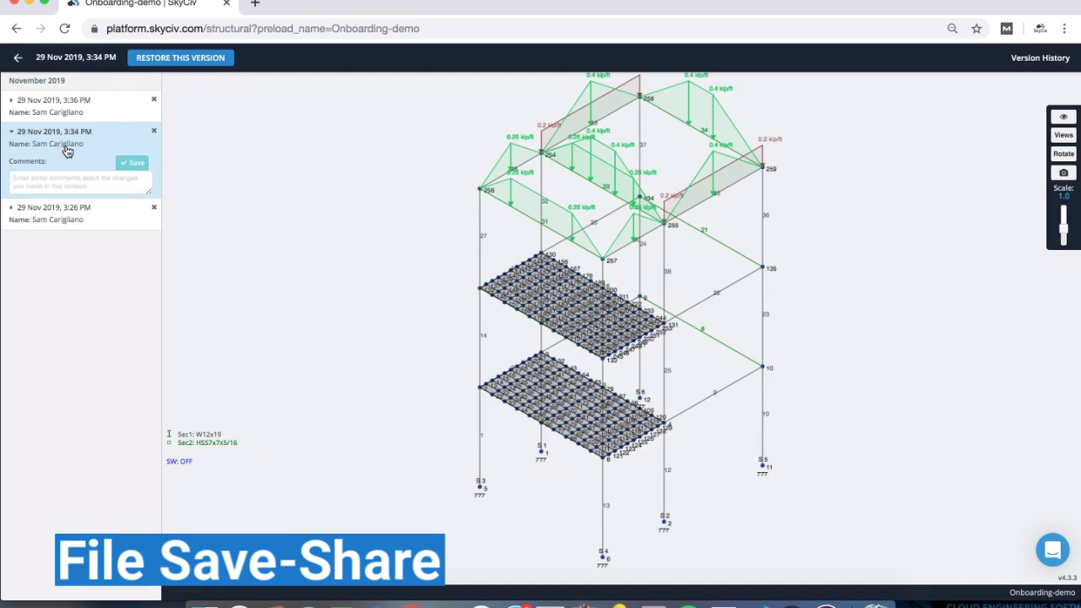
left_click(57, 113)
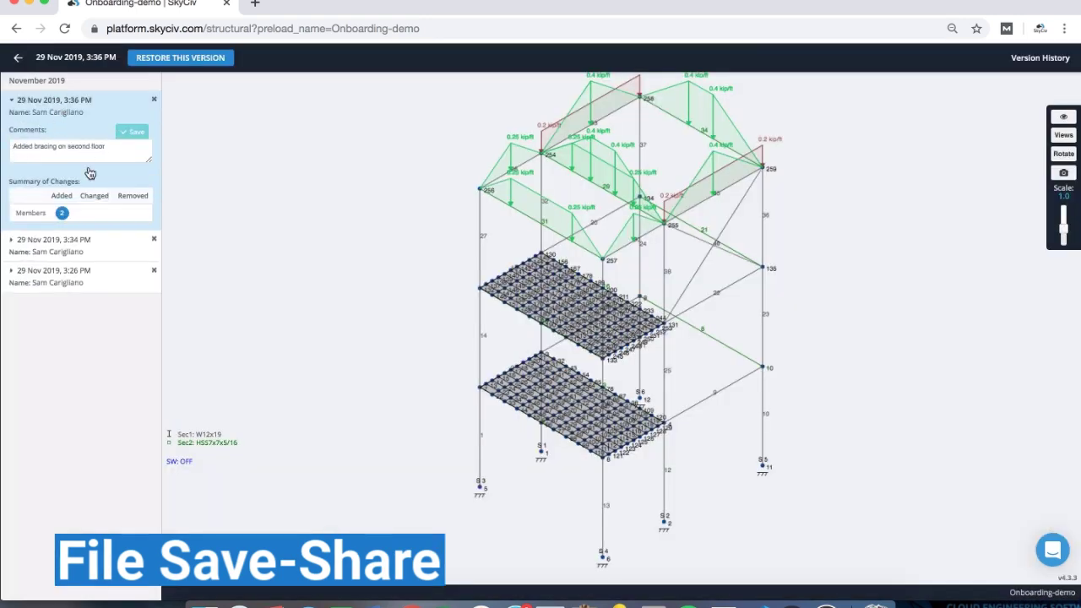
mouse_move(63, 216)
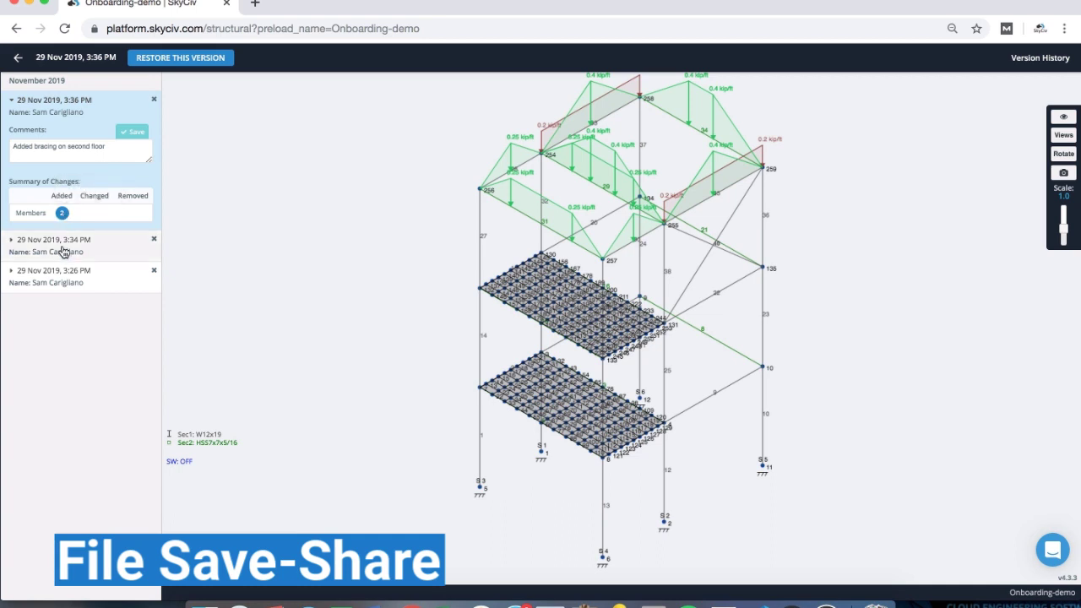
left_click(61, 247)
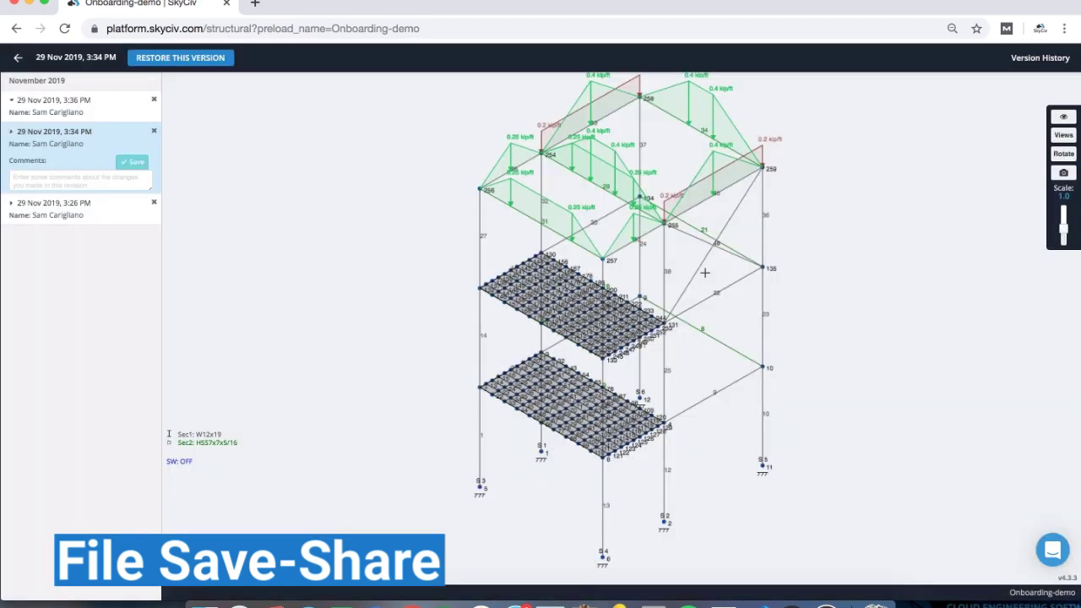
left_click(75, 109)
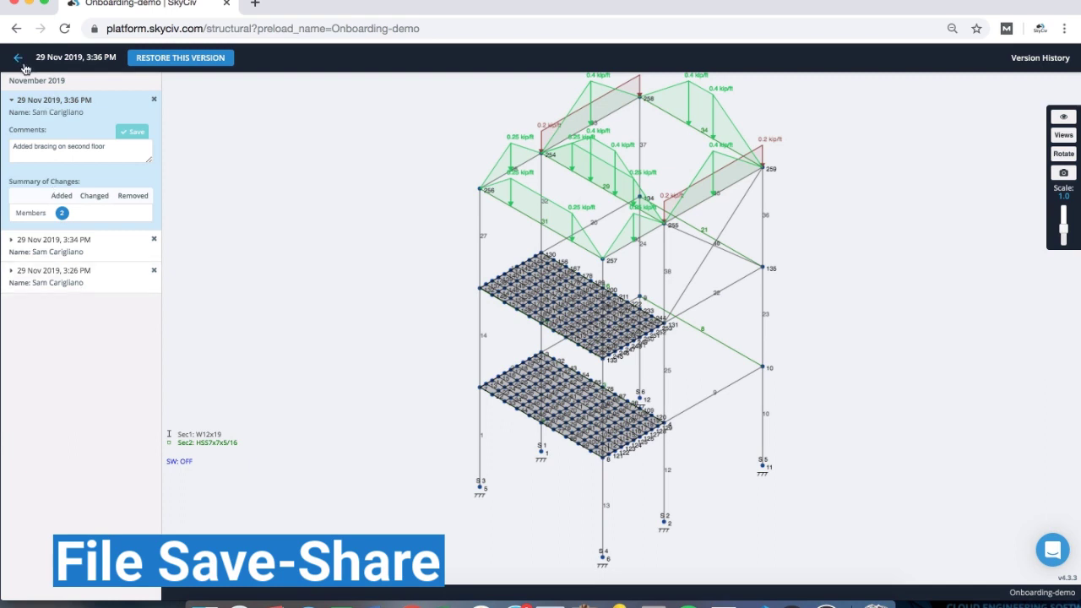
left_click(145, 128)
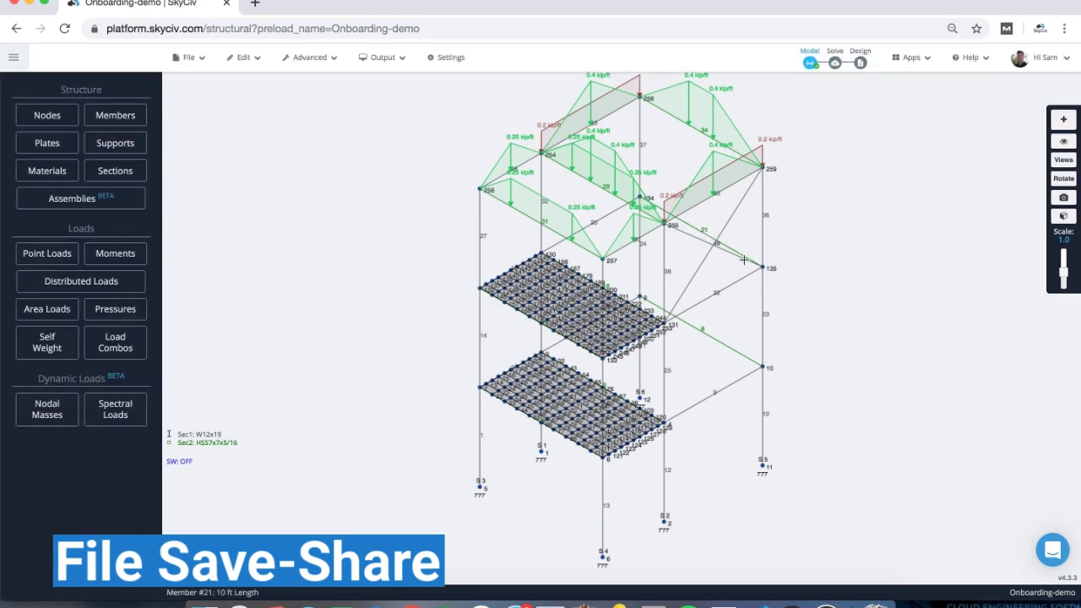
scroll(844, 198, "down", 3)
right_click_drag(790, 210, 651, 256)
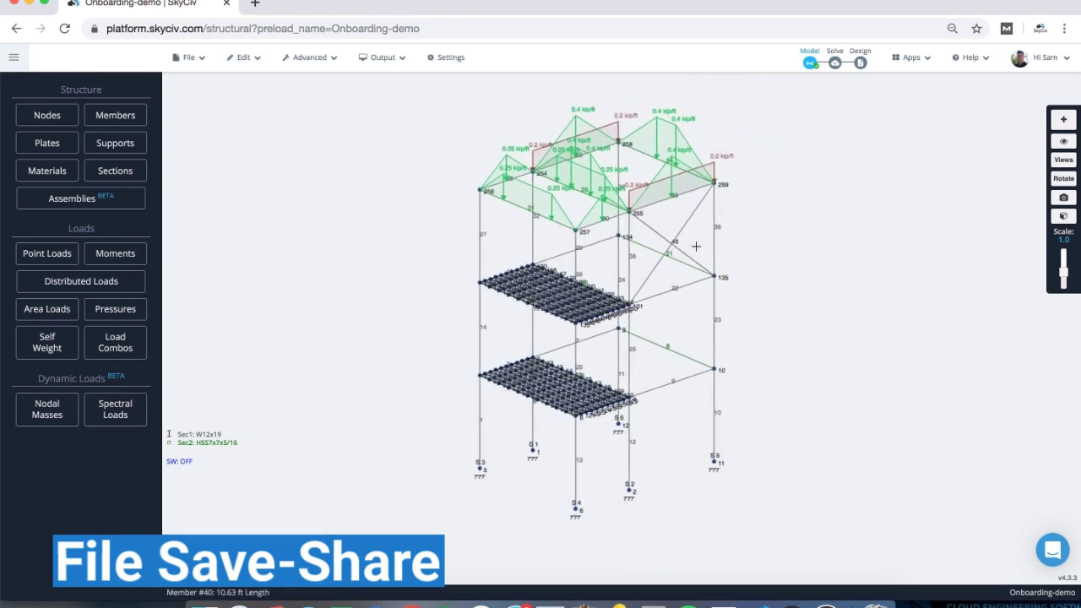
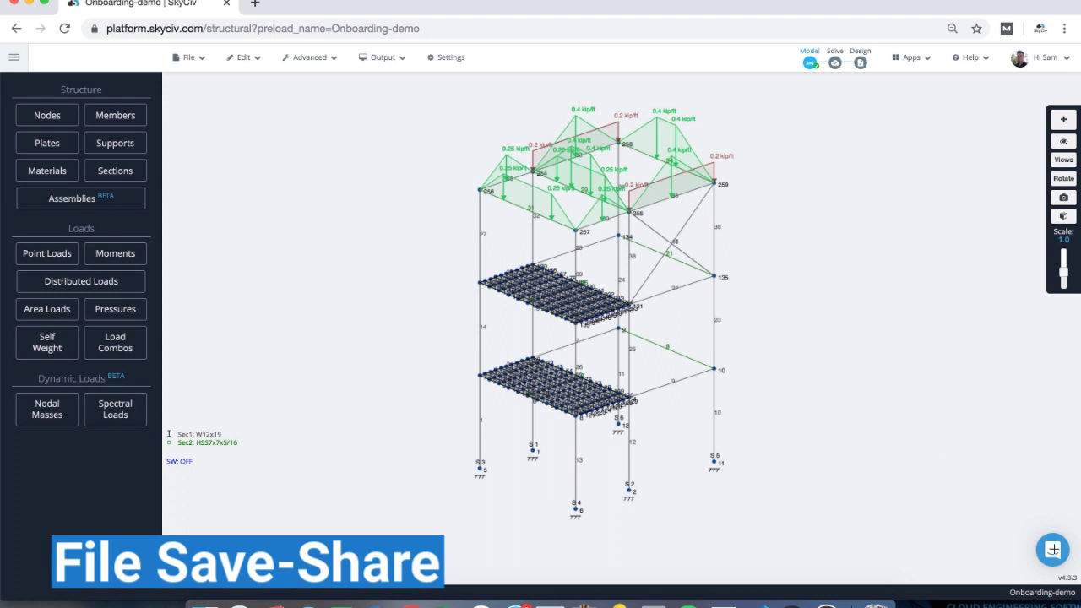
- Open and close the support chat panel, then the app navigation sidebar
left_click(1050, 555)
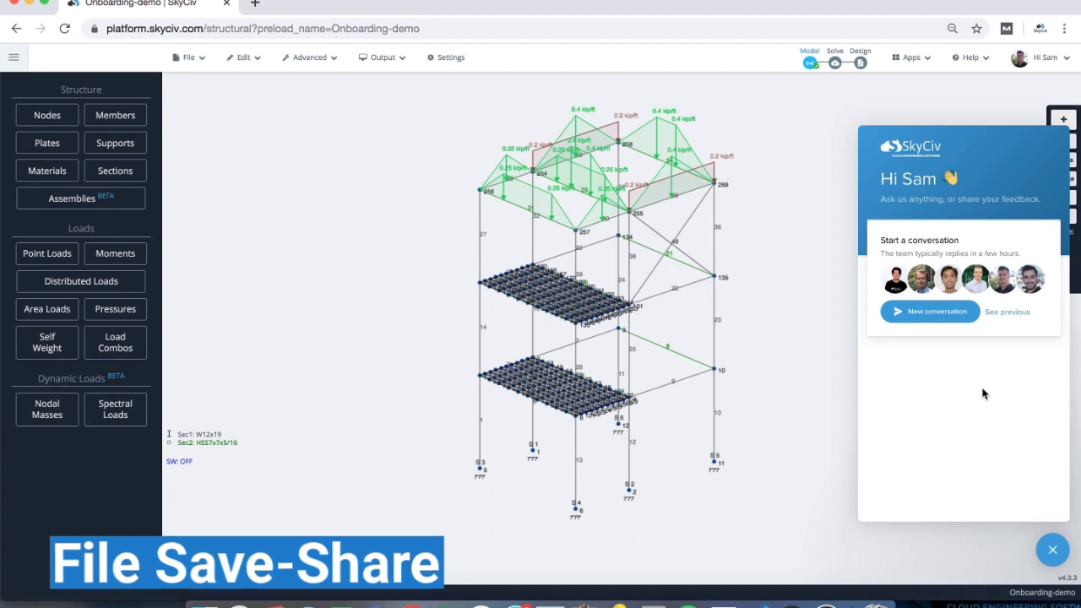
left_click(1051, 549)
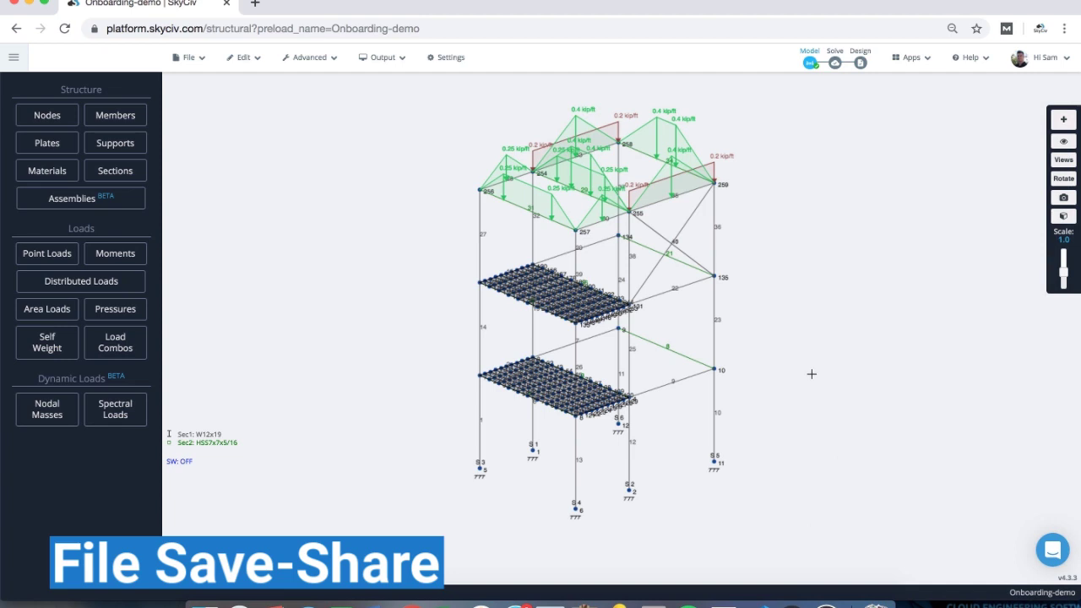
left_click(13, 56)
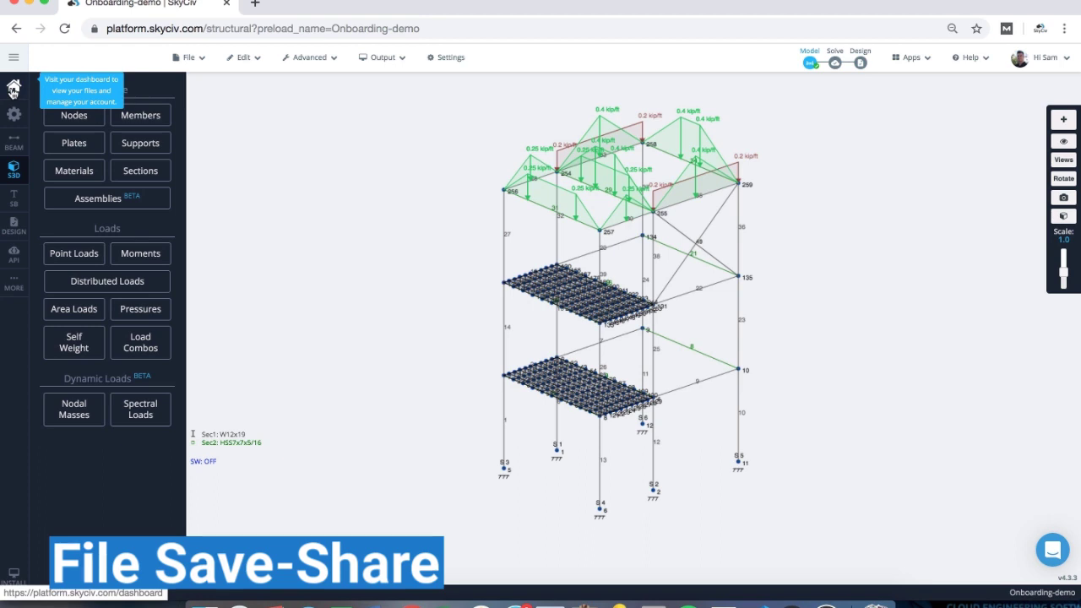
left_click(14, 56)
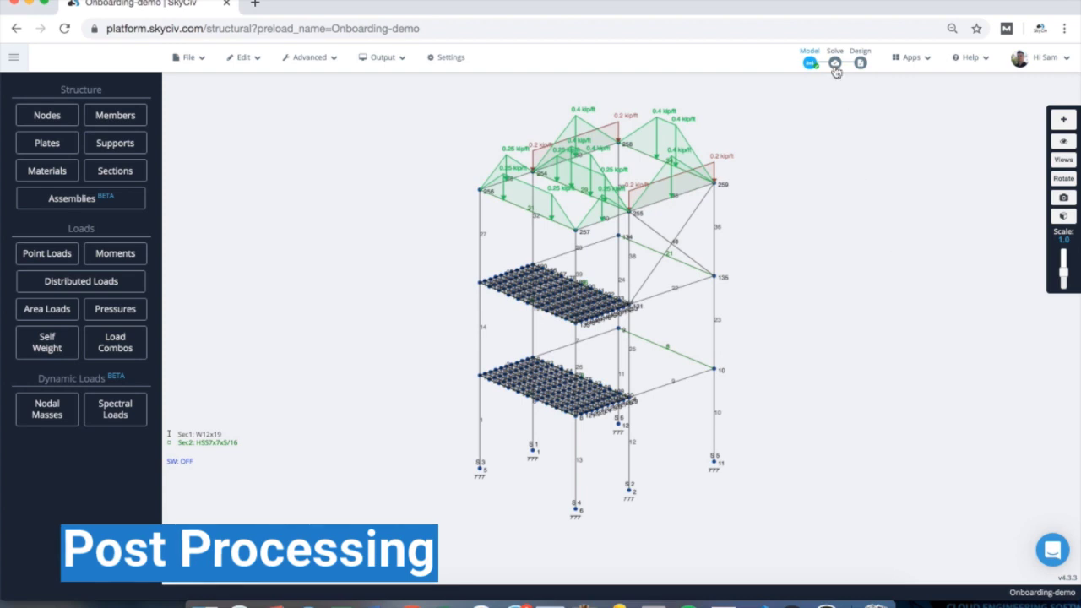
- Run a Linear Static (Default) analysis and dismiss the Solved Successfully confirmation
mouse_move(834, 68)
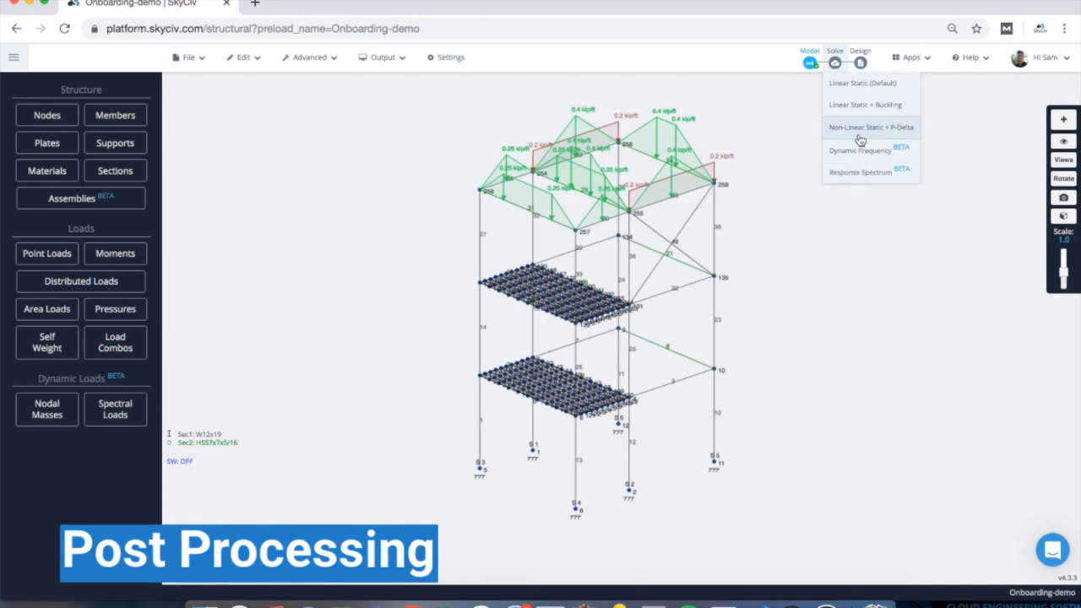
left_click(857, 84)
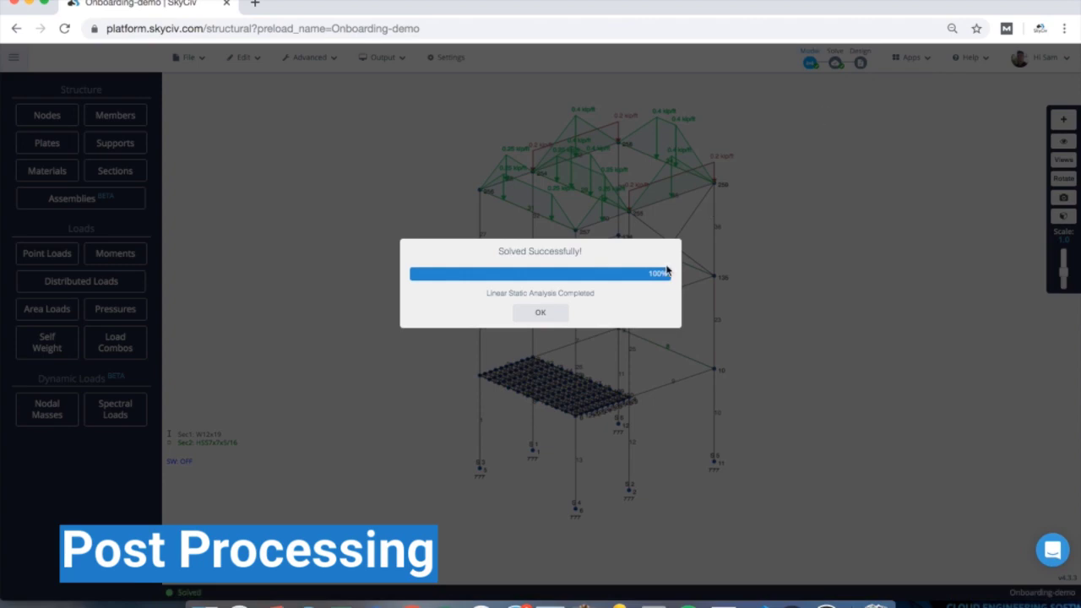
left_click(554, 319)
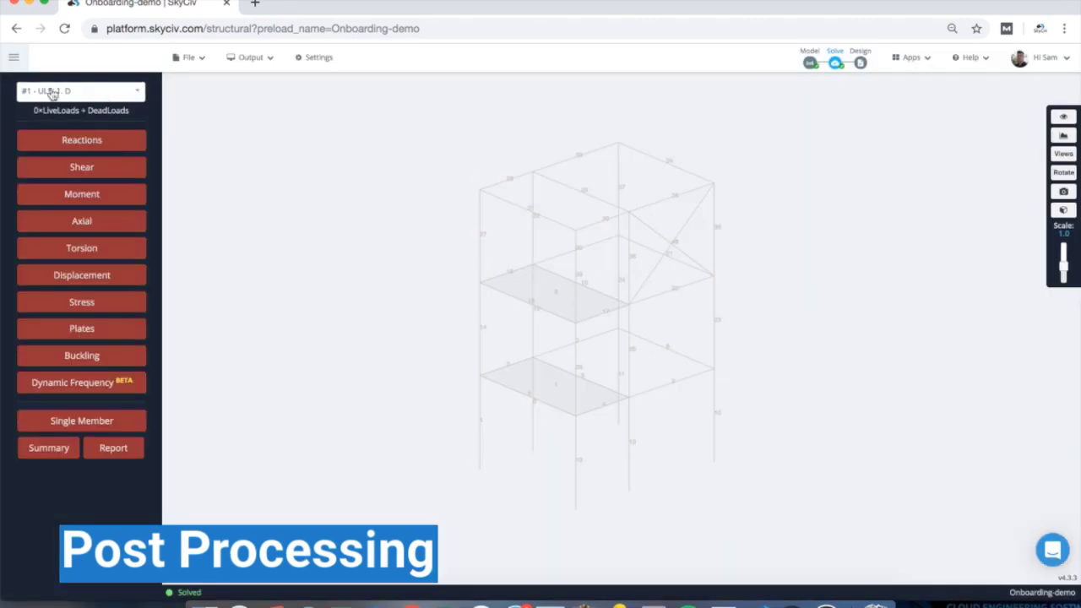
- Switch the results to Envelope Absolute Max and display the support reactions
left_click(71, 91)
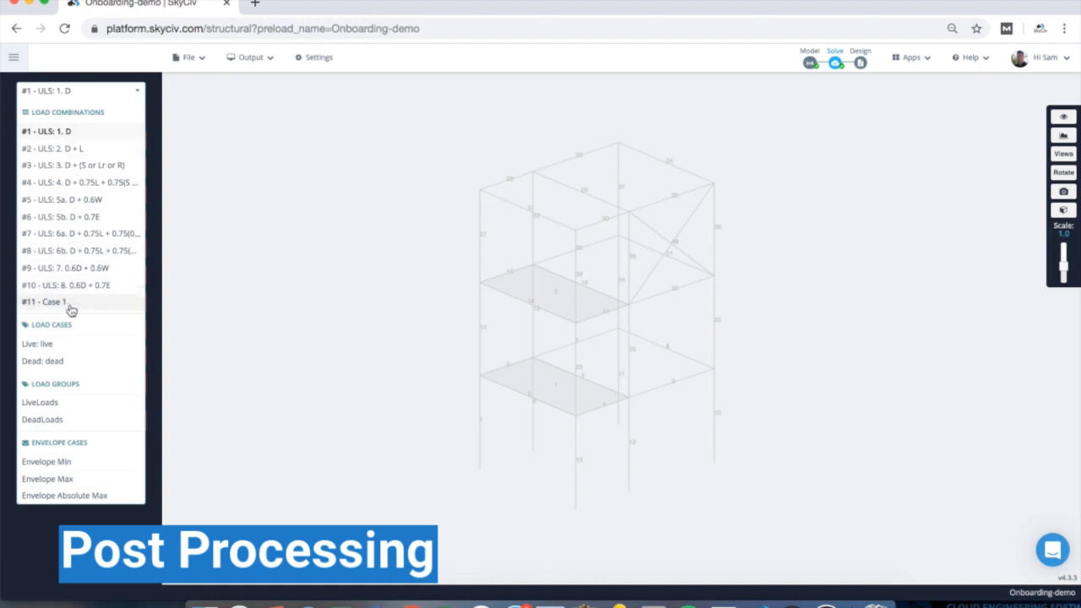
left_click(61, 497)
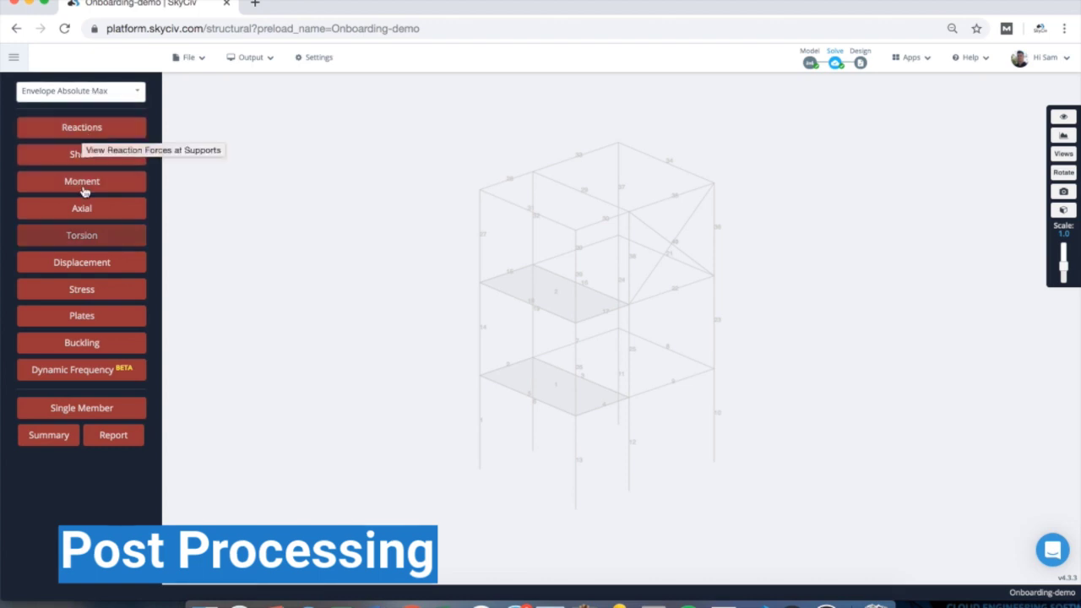
left_click(82, 130)
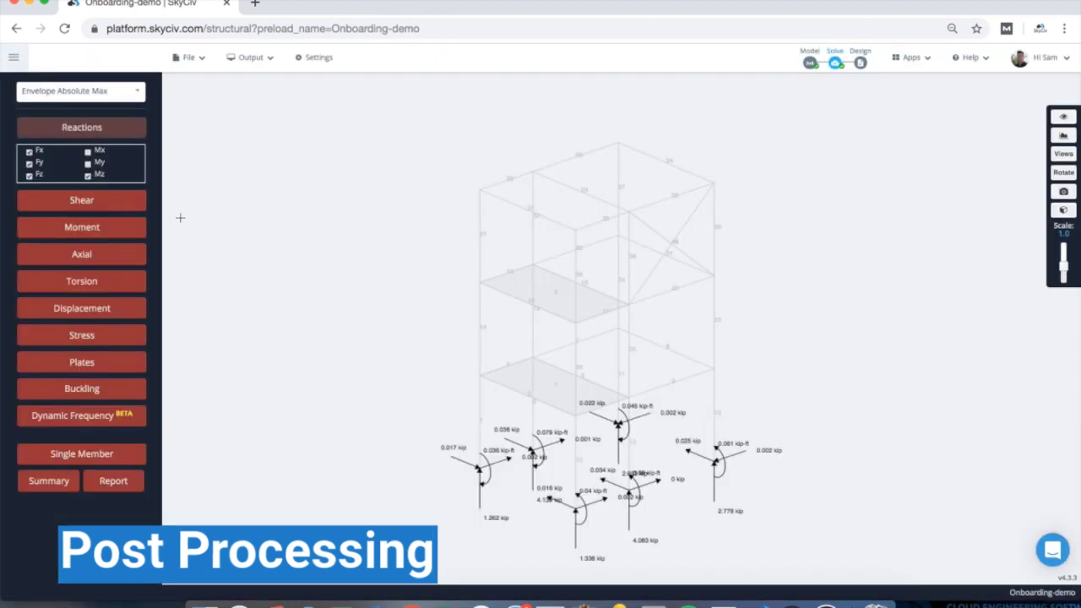
- Hide Mz and Fz reactions and then all reactions, preview shear, and show bending moment diagrams
left_click(88, 176)
left_click(28, 176)
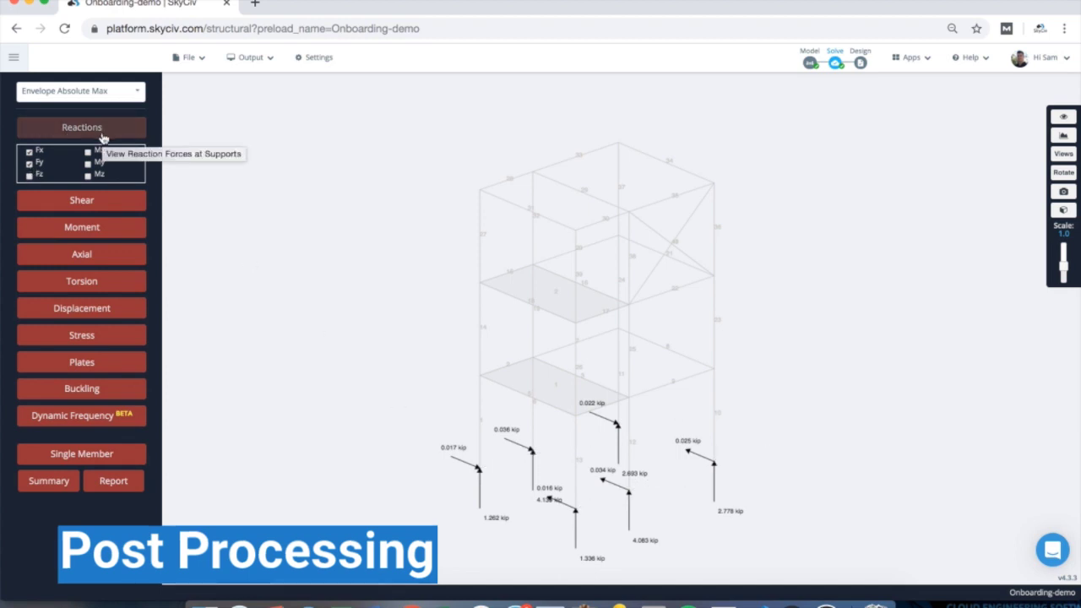
left_click(101, 133)
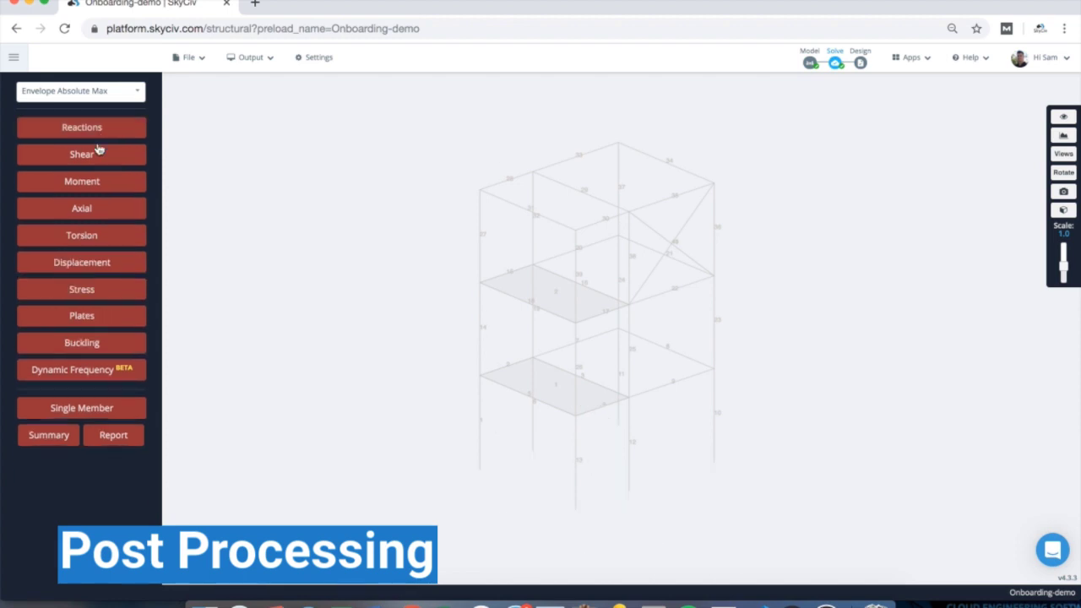
left_click(96, 155)
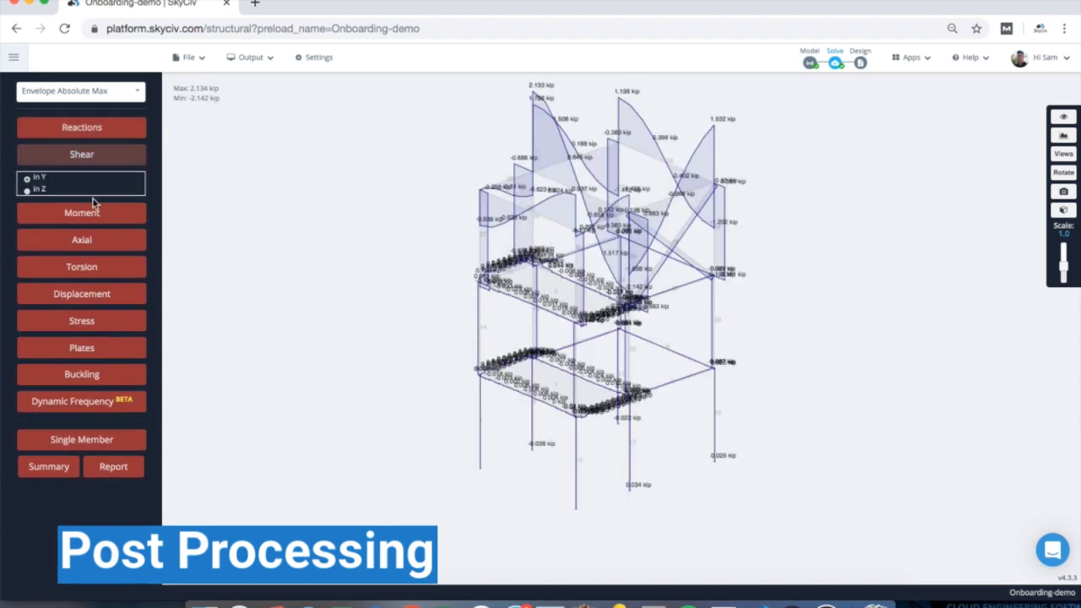
left_click(97, 157)
left_click(96, 179)
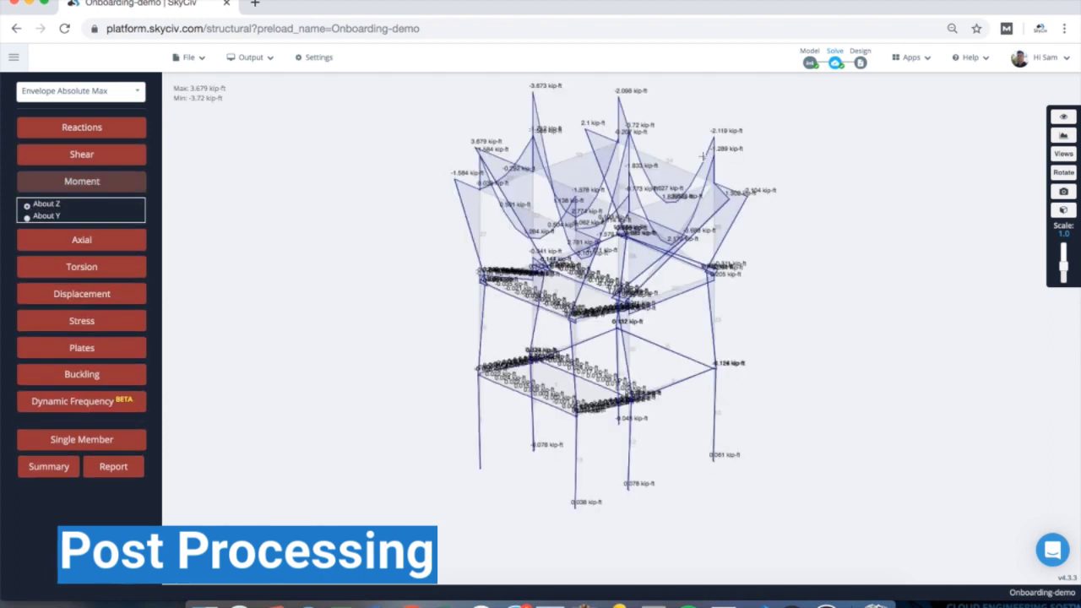
- Inspect moment diagrams of members #34, #35 and four upper-right members, repositioning labels
left_click_drag(881, 161, 701, 164)
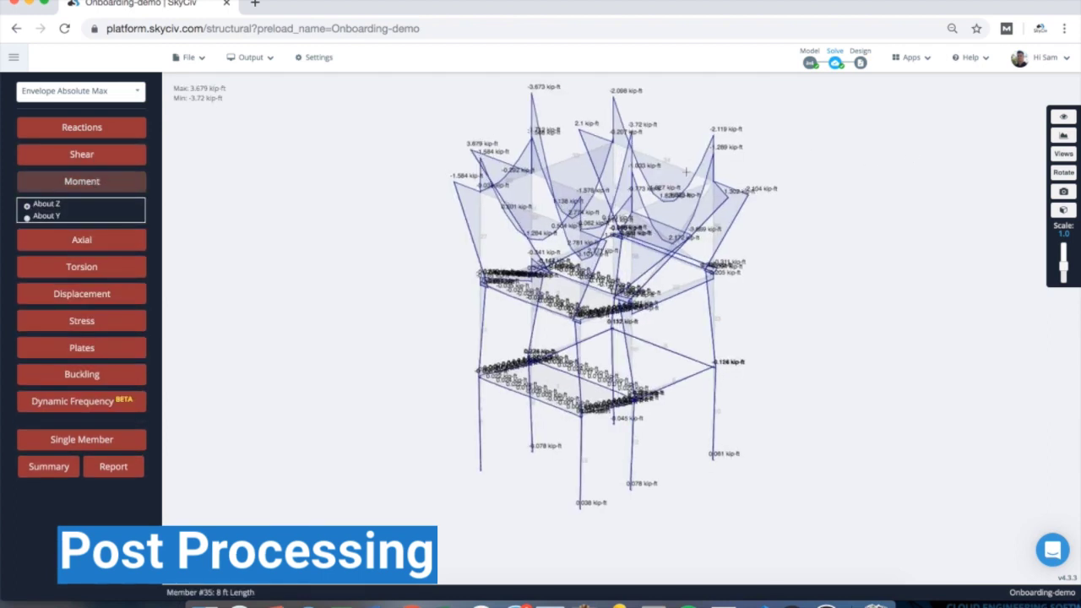
left_click(686, 171)
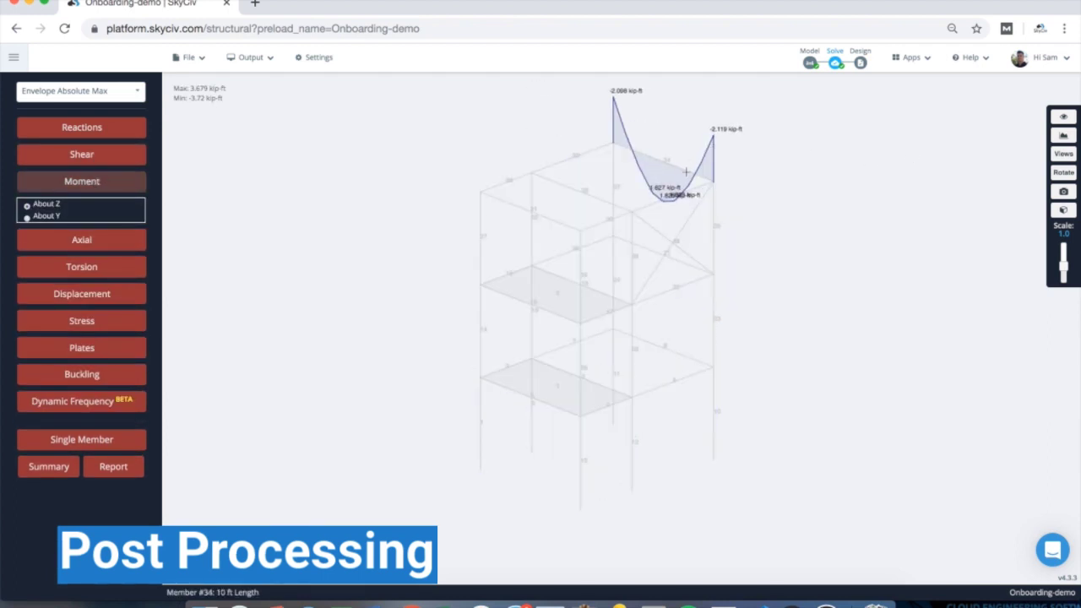
left_click(645, 205)
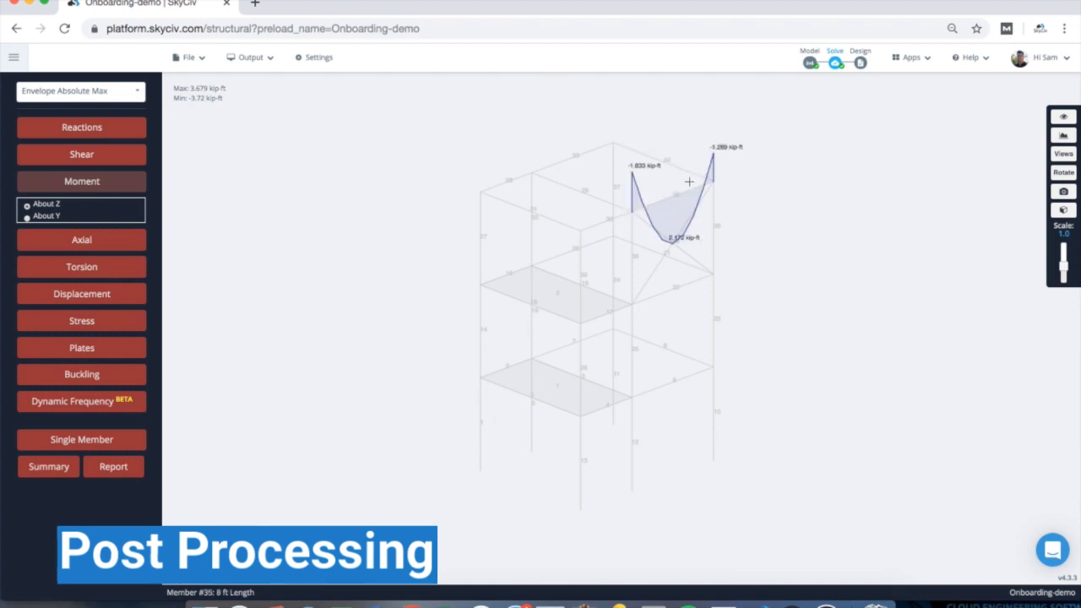
left_click_drag(674, 136, 728, 237)
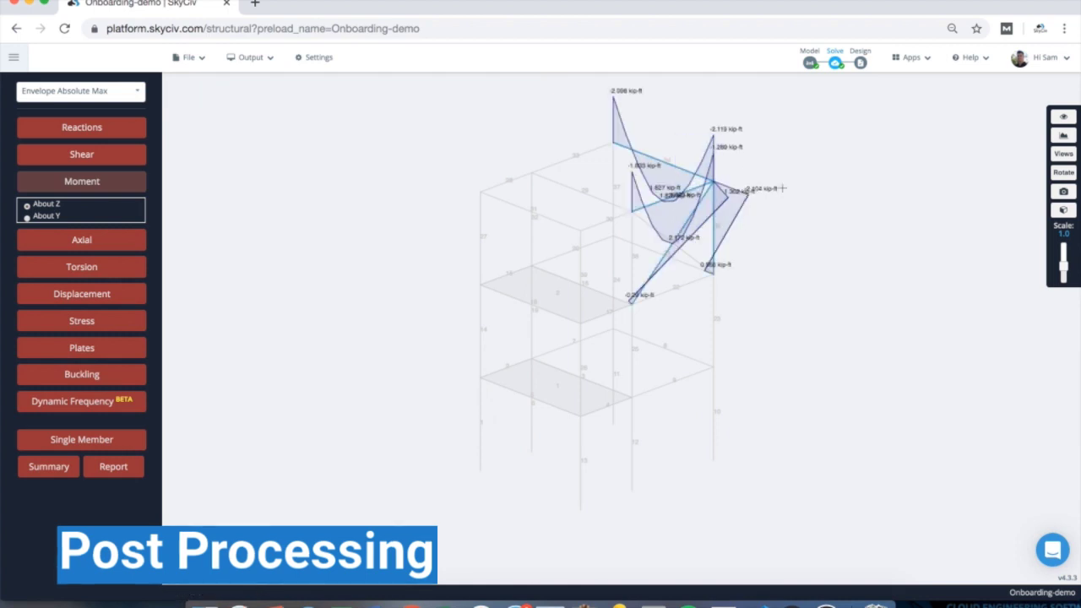
left_click(796, 171)
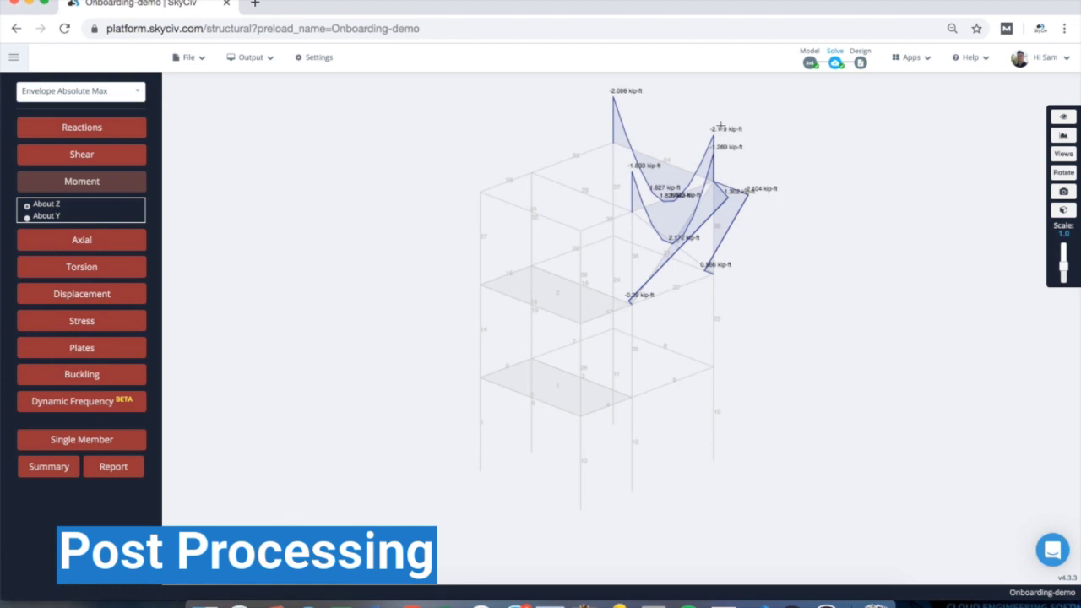
left_click_drag(720, 128, 769, 105)
left_click_drag(715, 158, 747, 168)
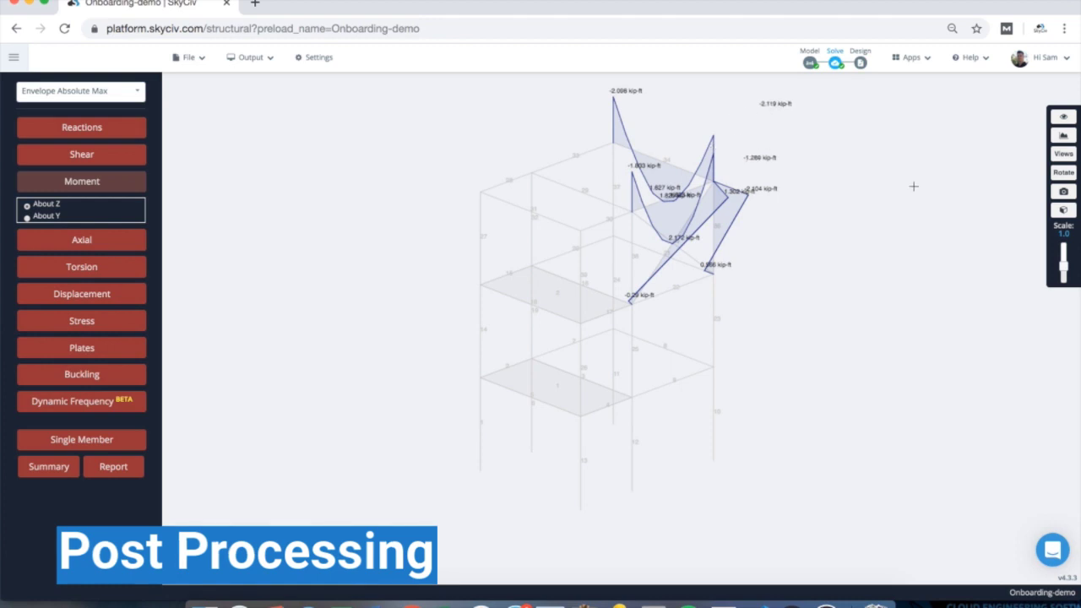
- Set the diagram scale to 0.7, then hide the bending moment diagrams
scroll(877, 191, "down", 9, "shift")
scroll(874, 194, "up", 7, "shift")
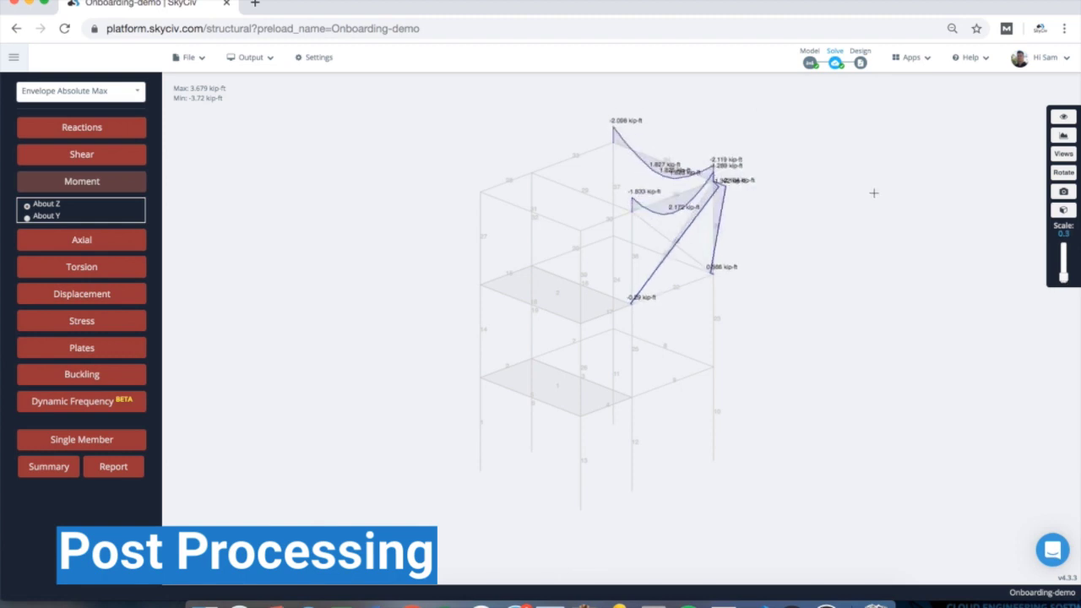
scroll(874, 194, "down", 4, "shift")
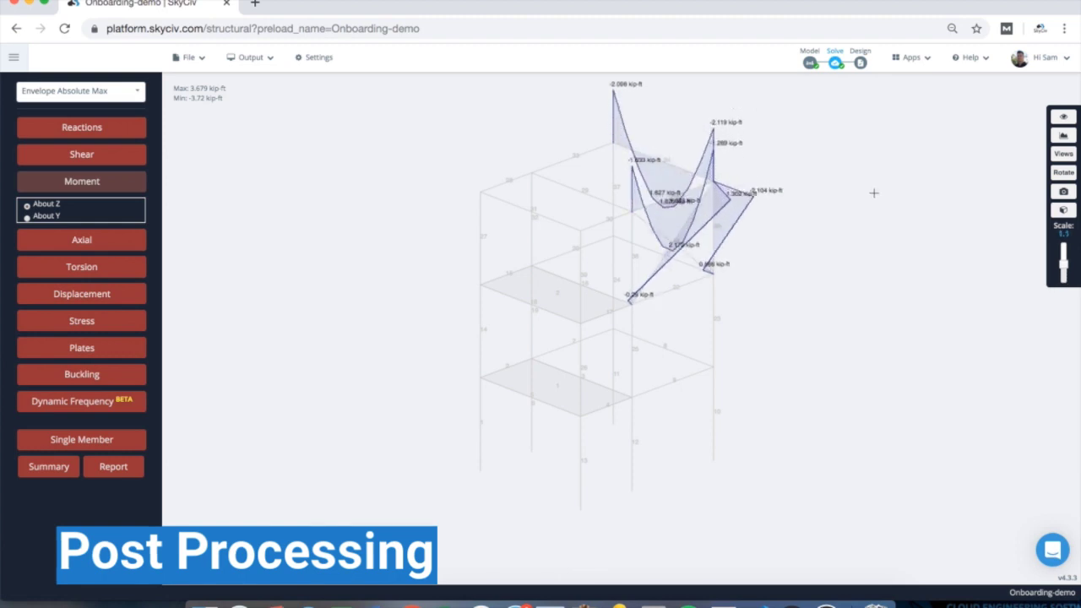
scroll(874, 194, "up", 3, "shift")
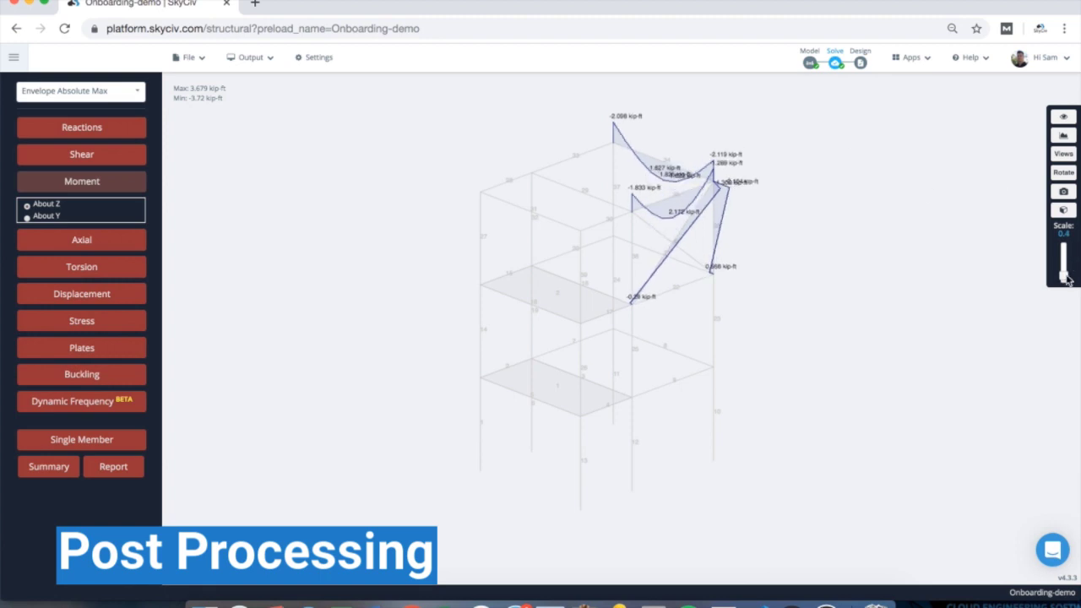
left_click_drag(1063, 276, 1064, 279)
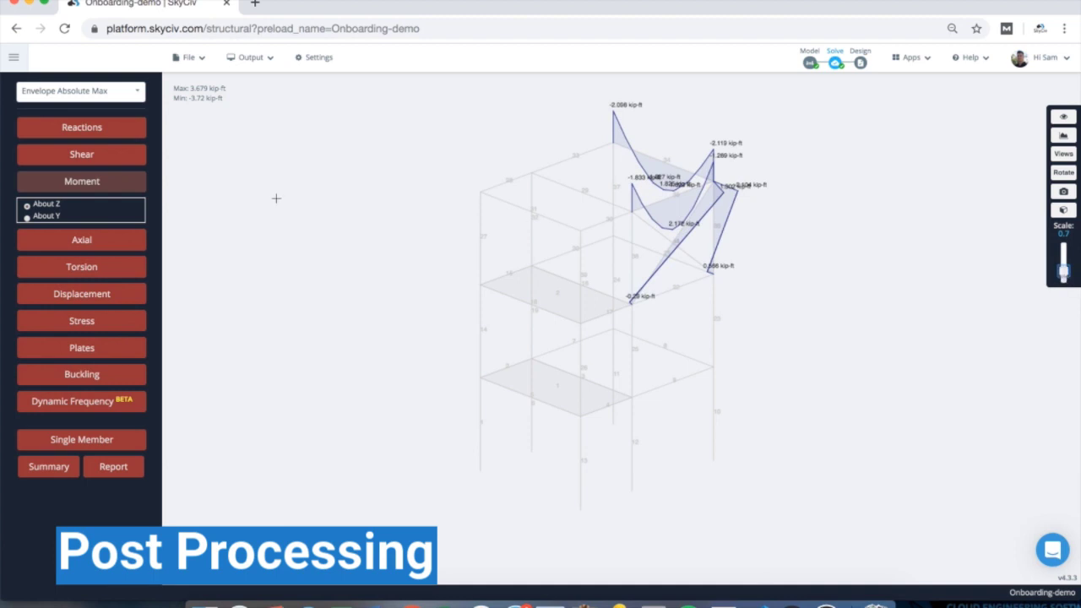
left_click(38, 185)
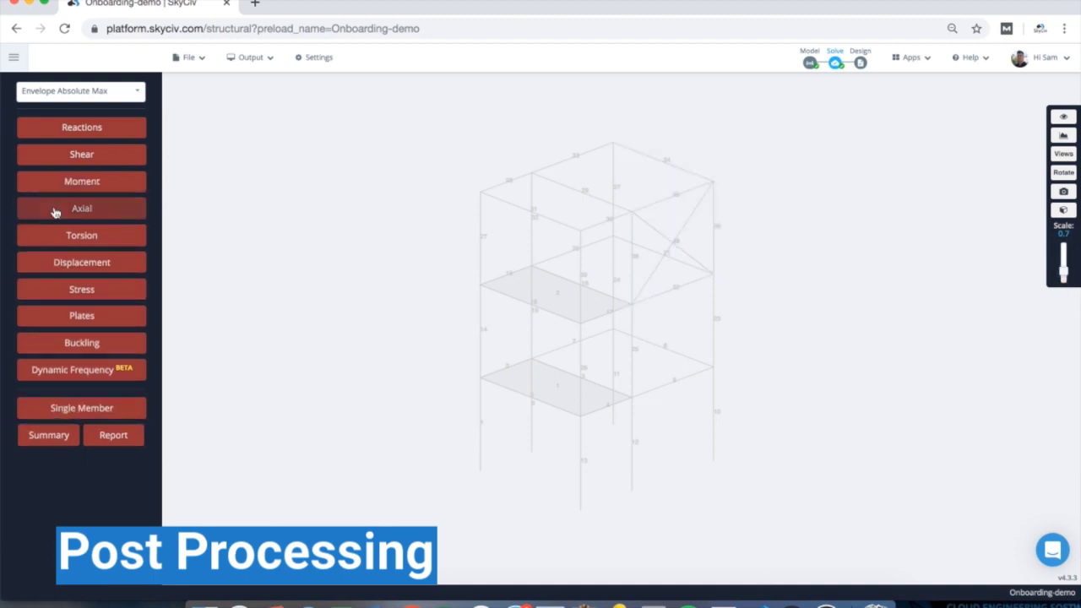
- Show and hide nodal displacements, then bring up the Generate Analysis Report dialog
left_click(87, 267)
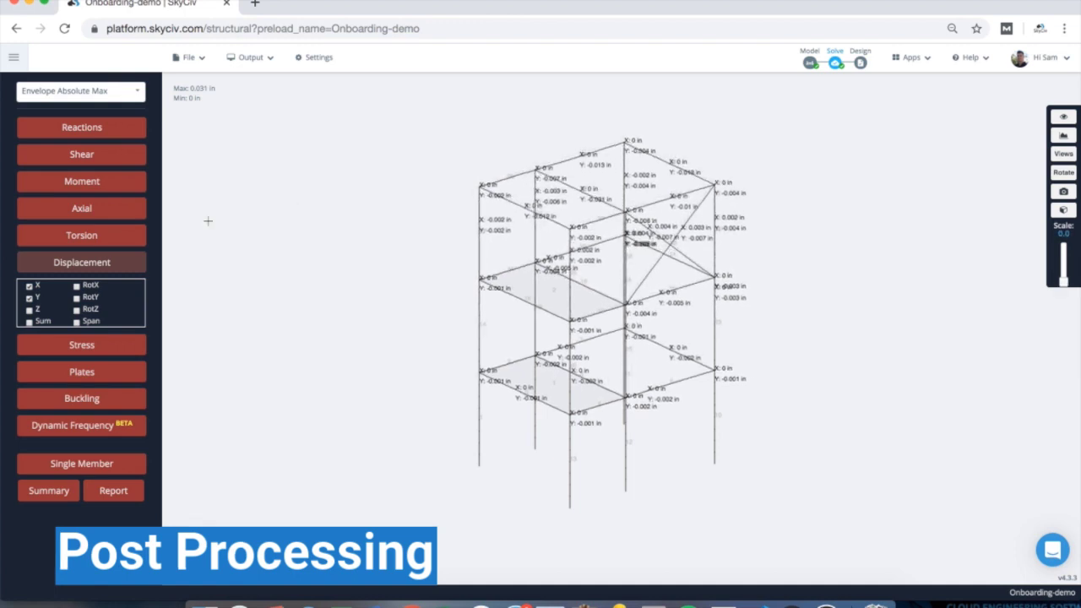
left_click(87, 259)
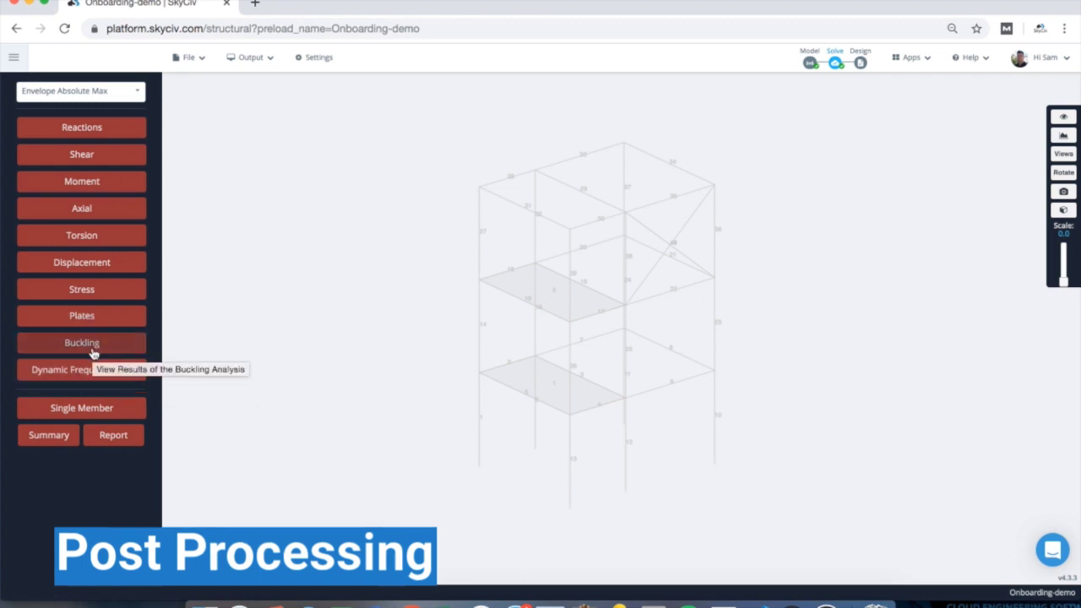
left_click(113, 435)
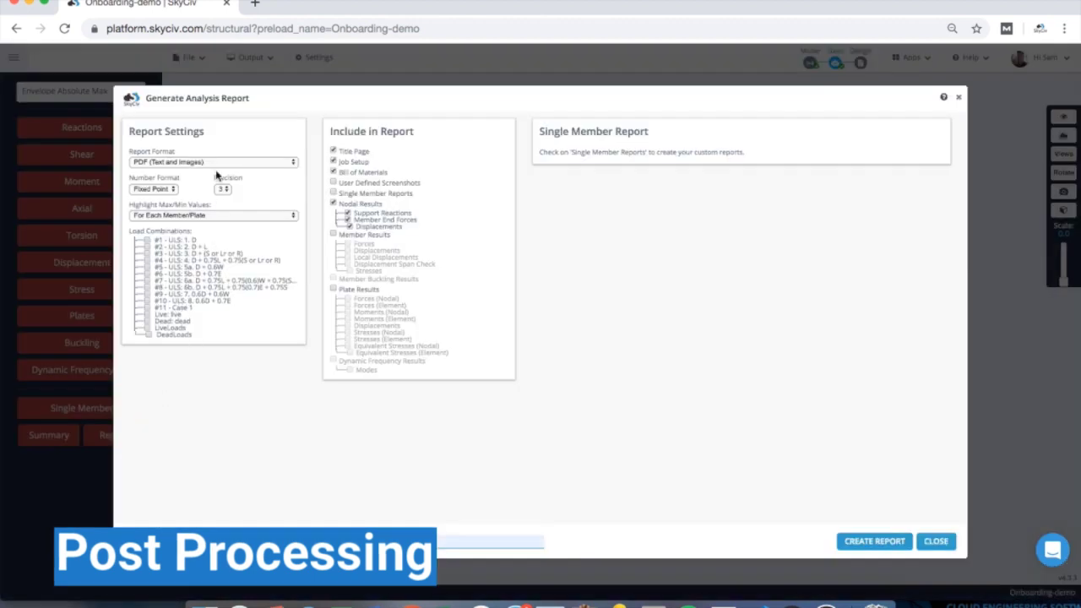
- Include load combinations #1–#3 and exclude Bill of Materials and user-defined screenshots from the report
left_click(158, 239)
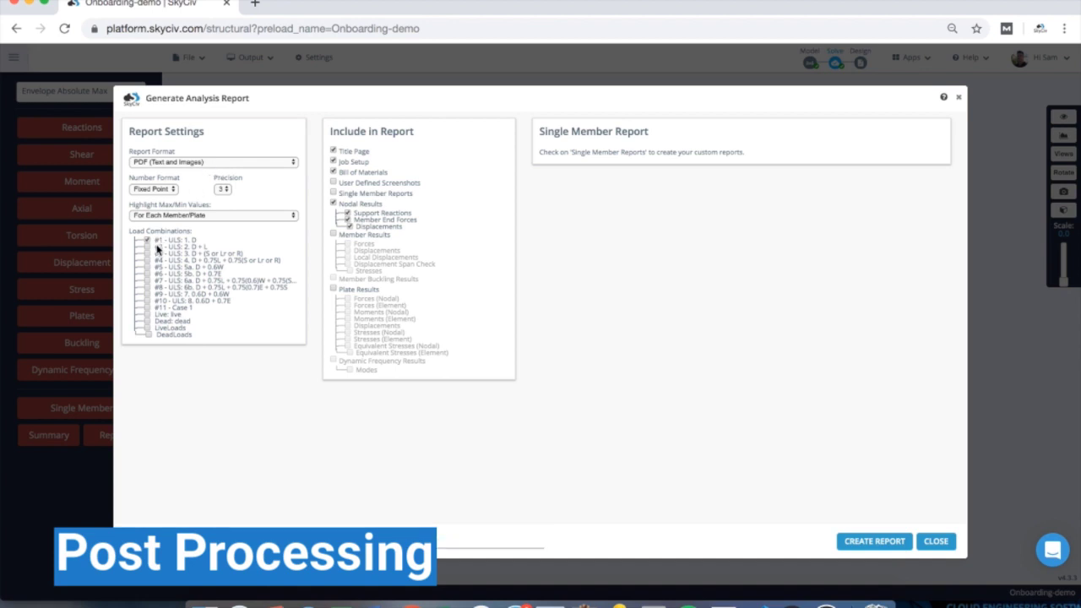
left_click(157, 246)
left_click(154, 254)
left_click(361, 186)
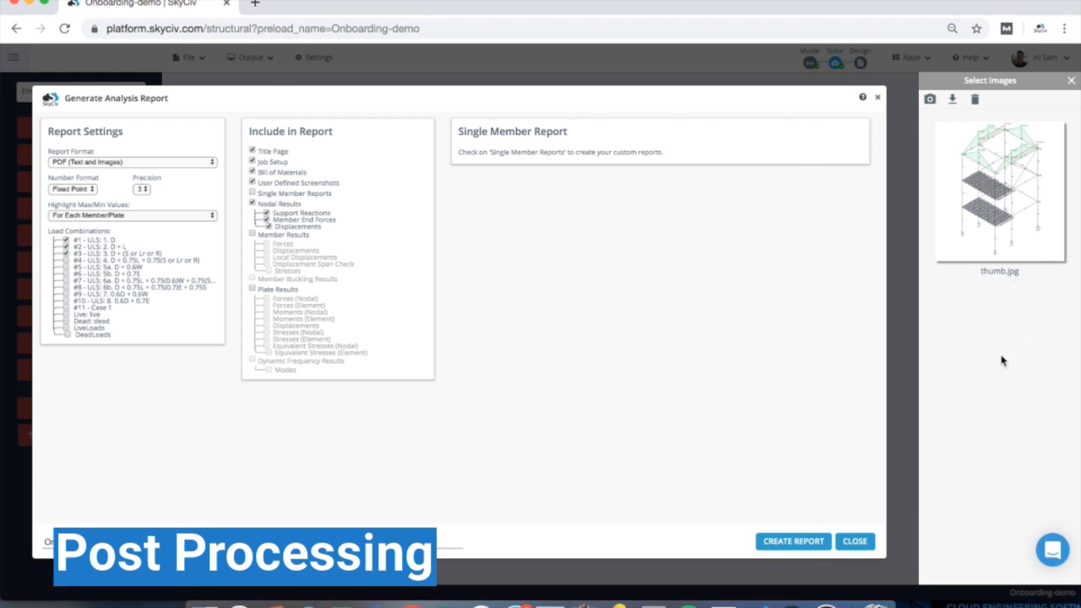
left_click(270, 175)
left_click(270, 184)
- Add a single member report for member 1 and create the report
left_click(273, 194)
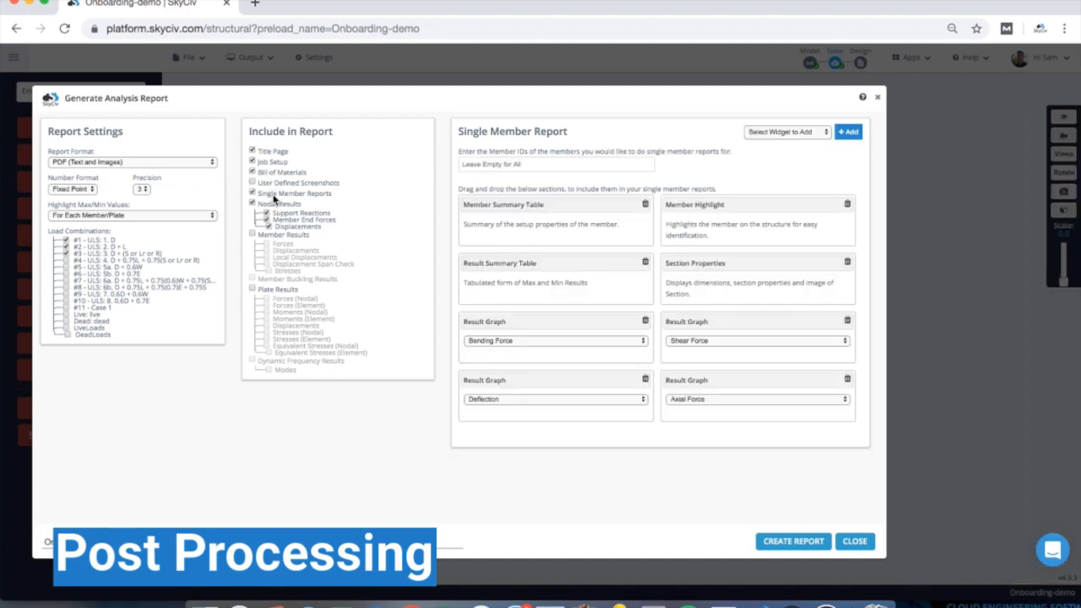
left_click(507, 163)
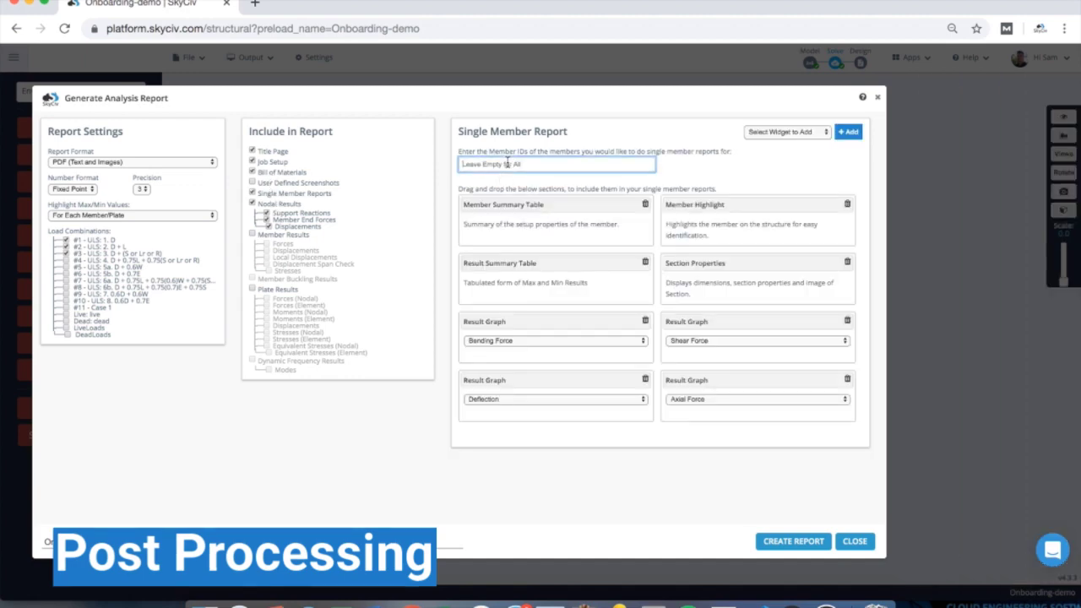
type("1")
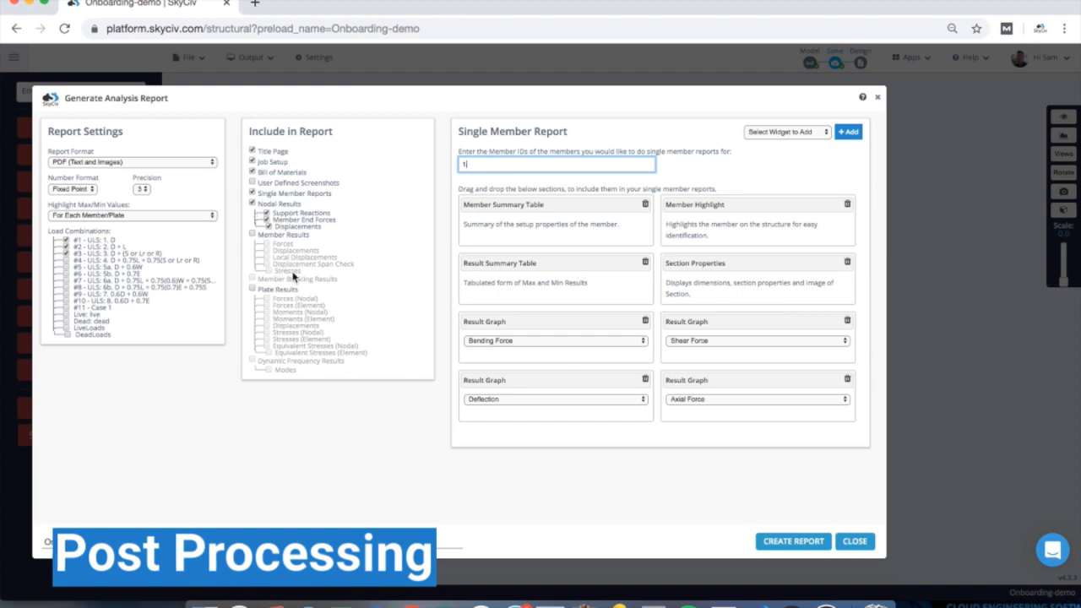
left_click(785, 542)
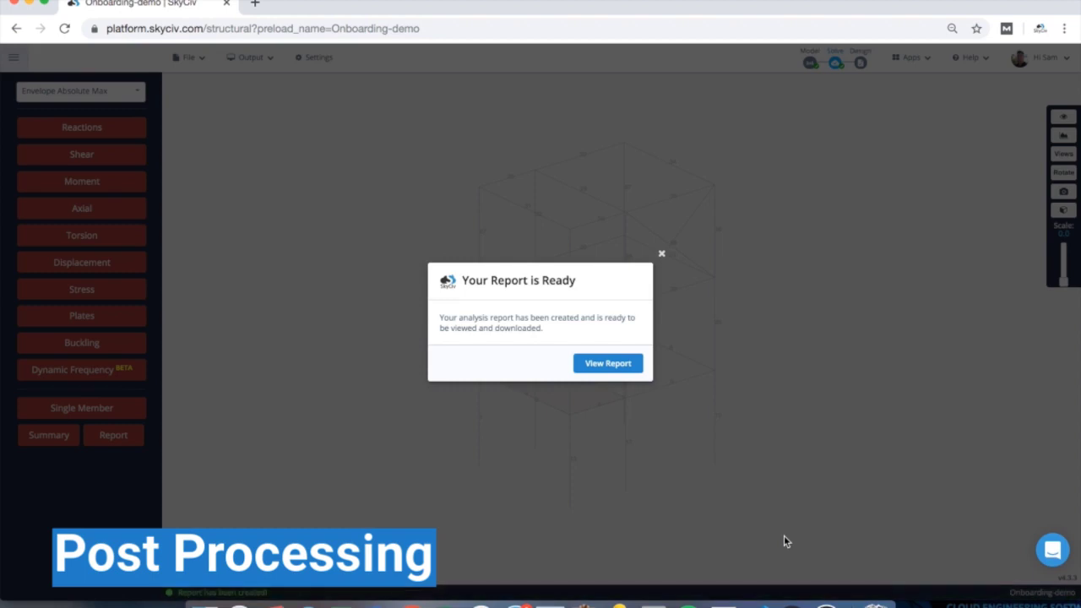
- View the analysis report, scroll through displacements and member 1 charts, then close it
left_click(612, 365)
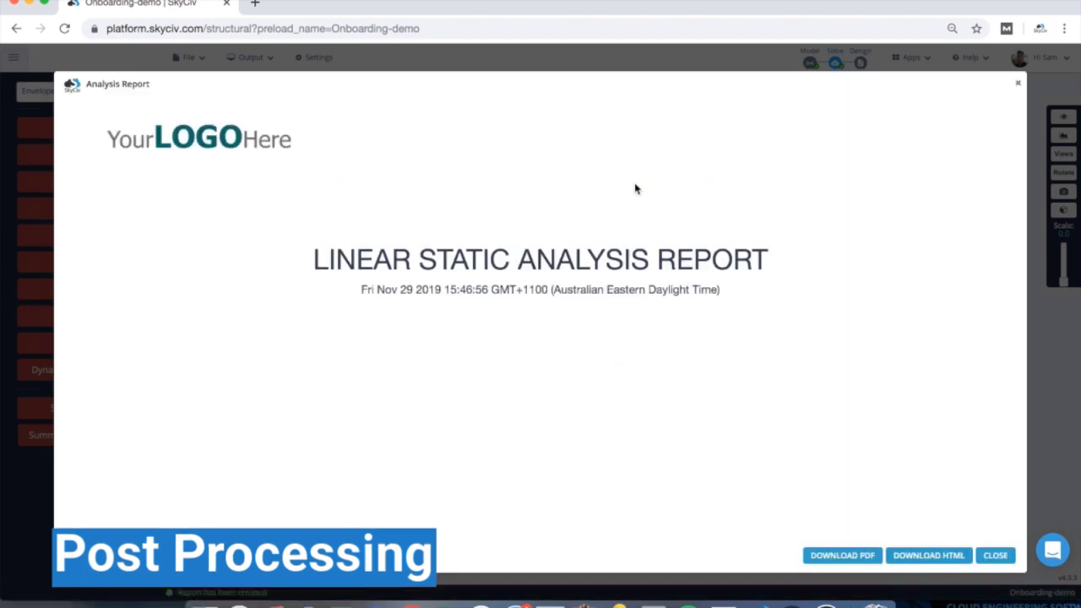
scroll(637, 187, "down", 4)
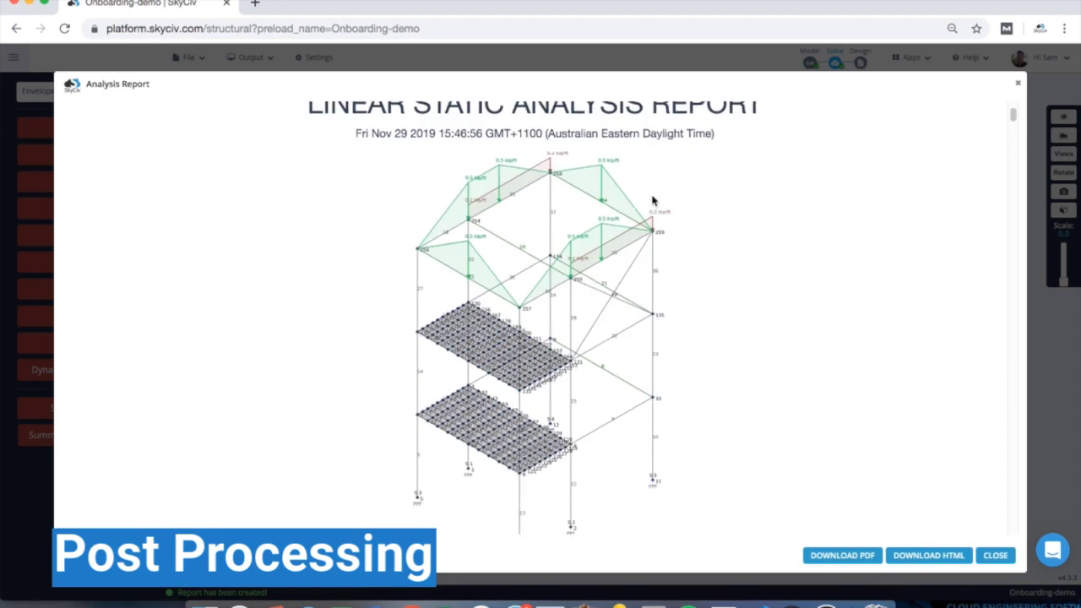
scroll(652, 200, "down", 5)
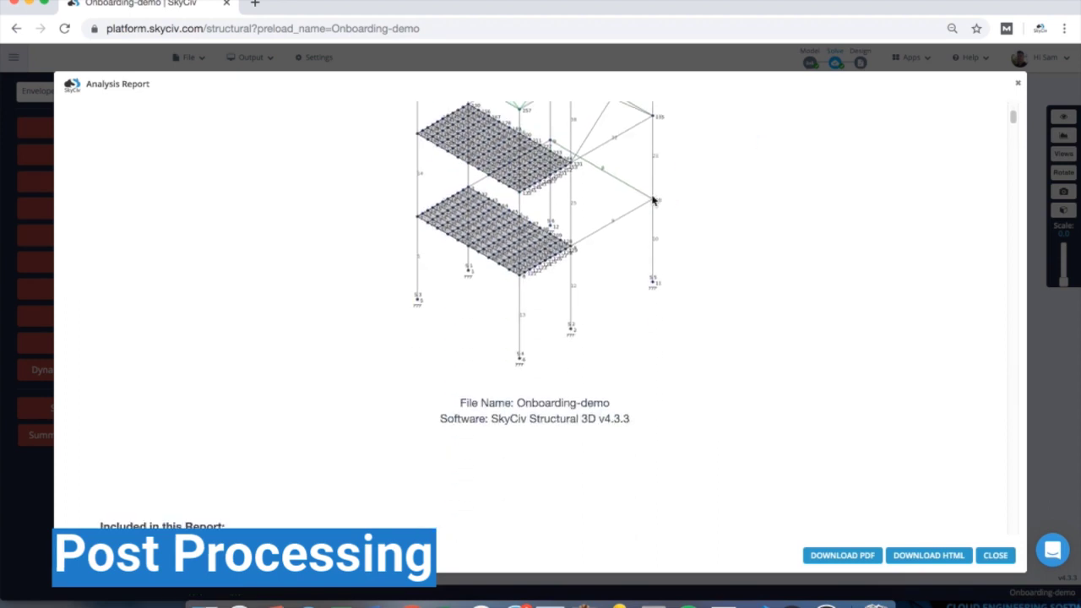
scroll(652, 200, "down", 8)
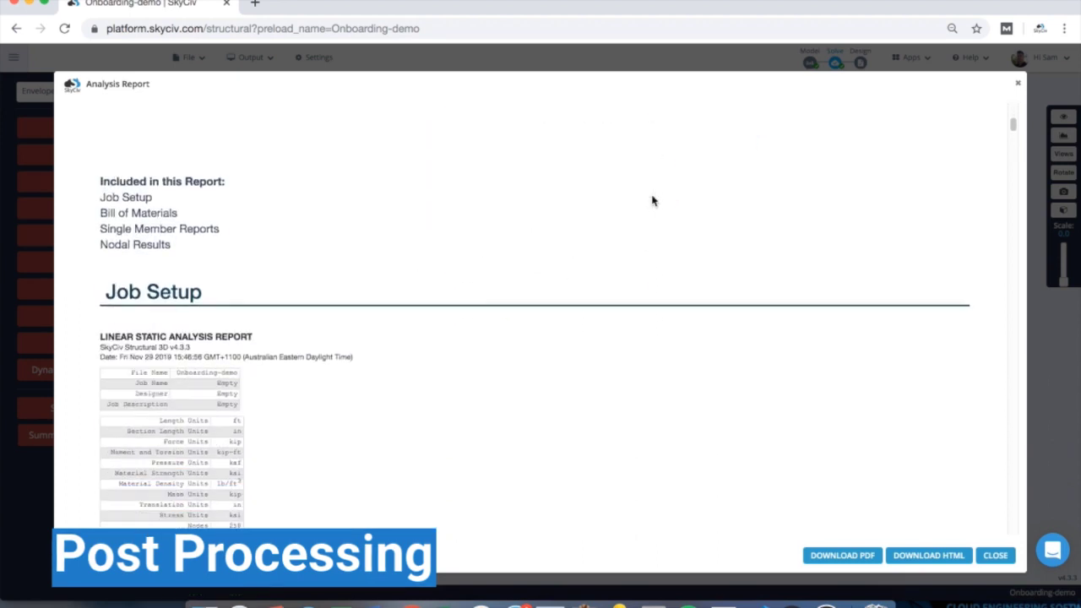
scroll(652, 200, "down", 20)
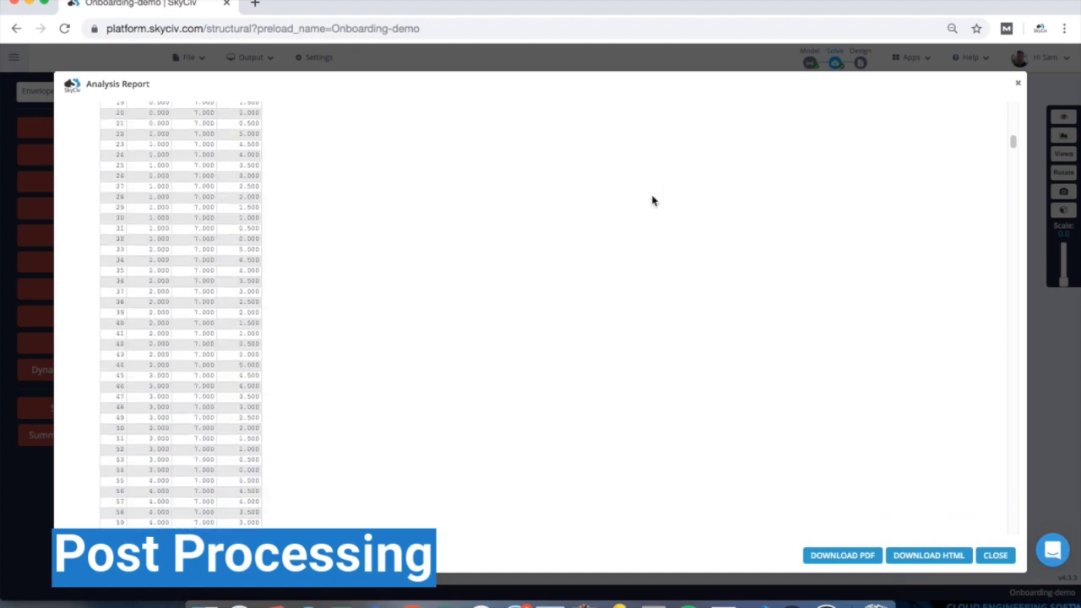
scroll(652, 200, "down", 20)
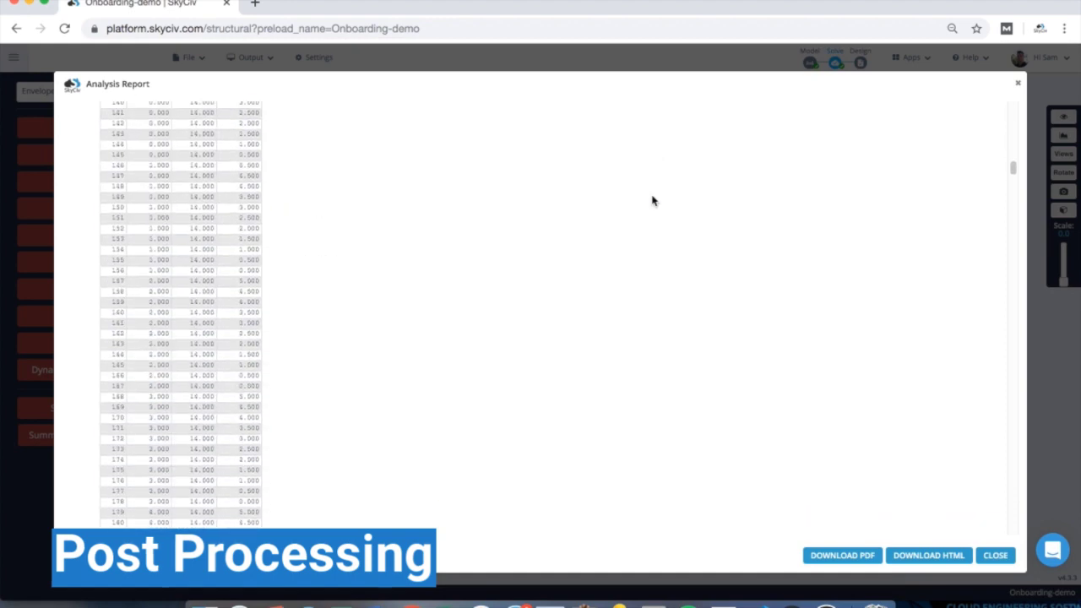
scroll(652, 200, "down", 20)
scroll(652, 200, "down", 15)
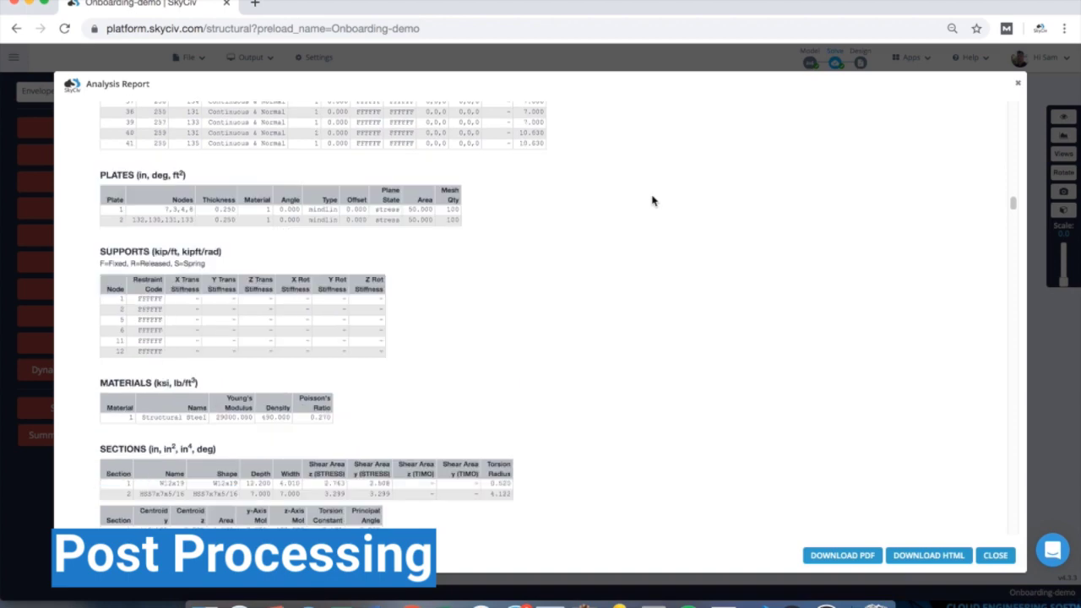
scroll(652, 200, "down", 5)
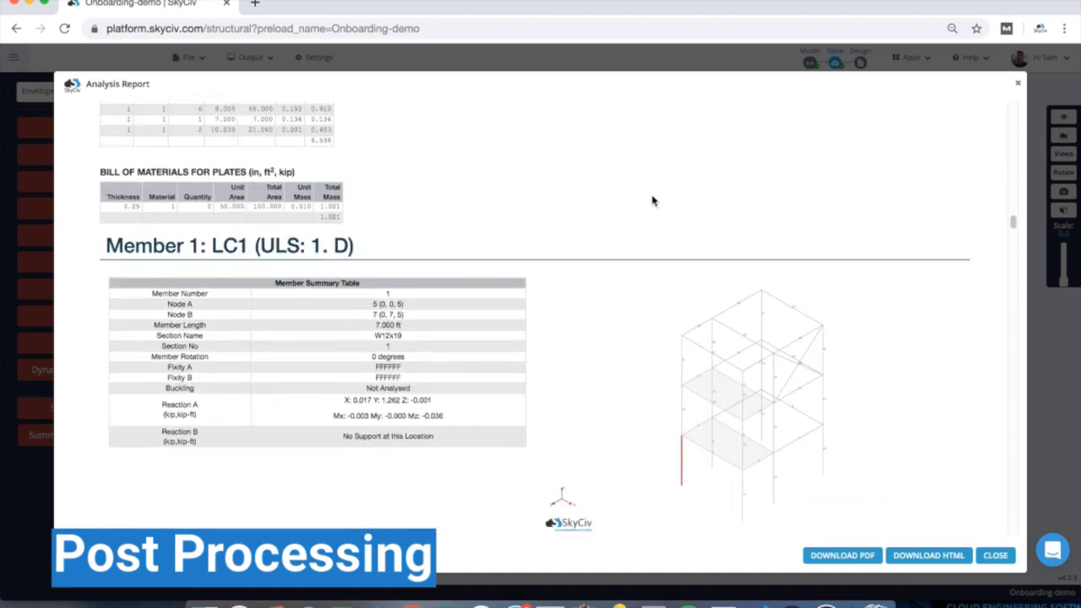
scroll(709, 272, "down", 1)
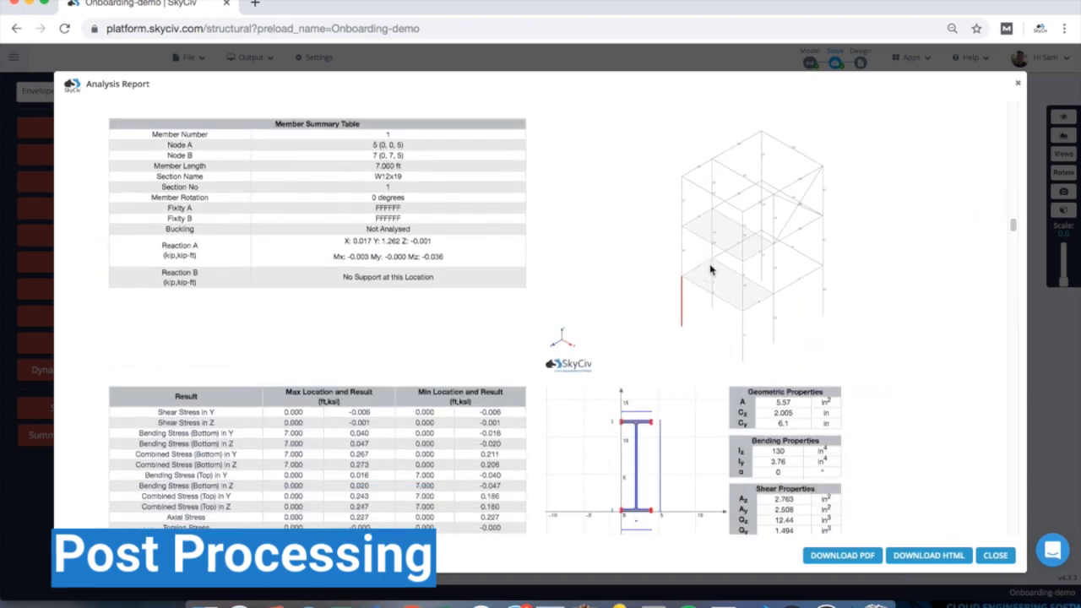
scroll(707, 253, "down", 9)
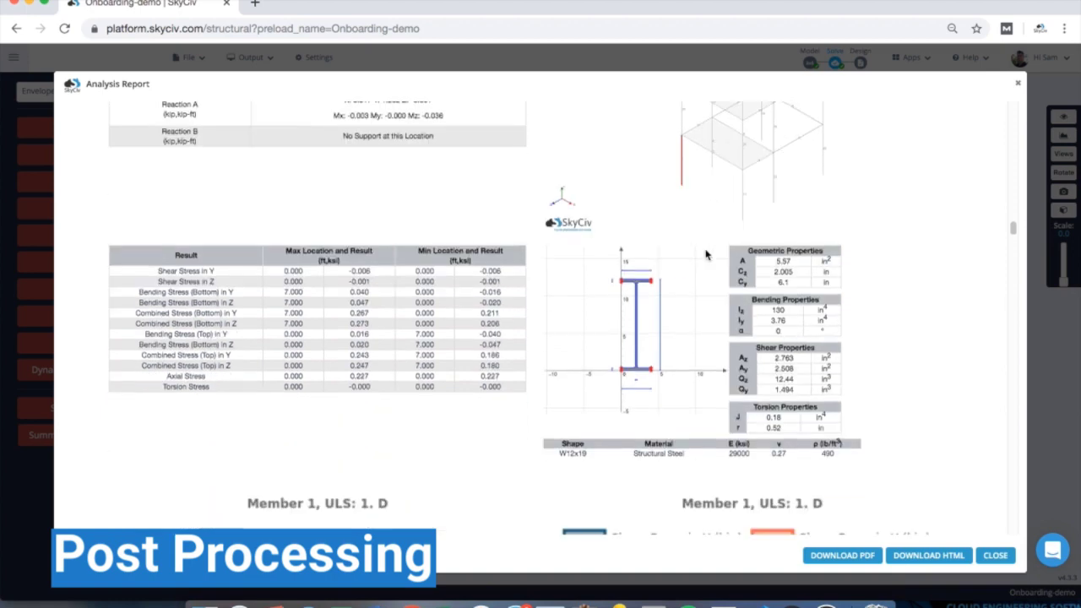
scroll(707, 253, "down", 8)
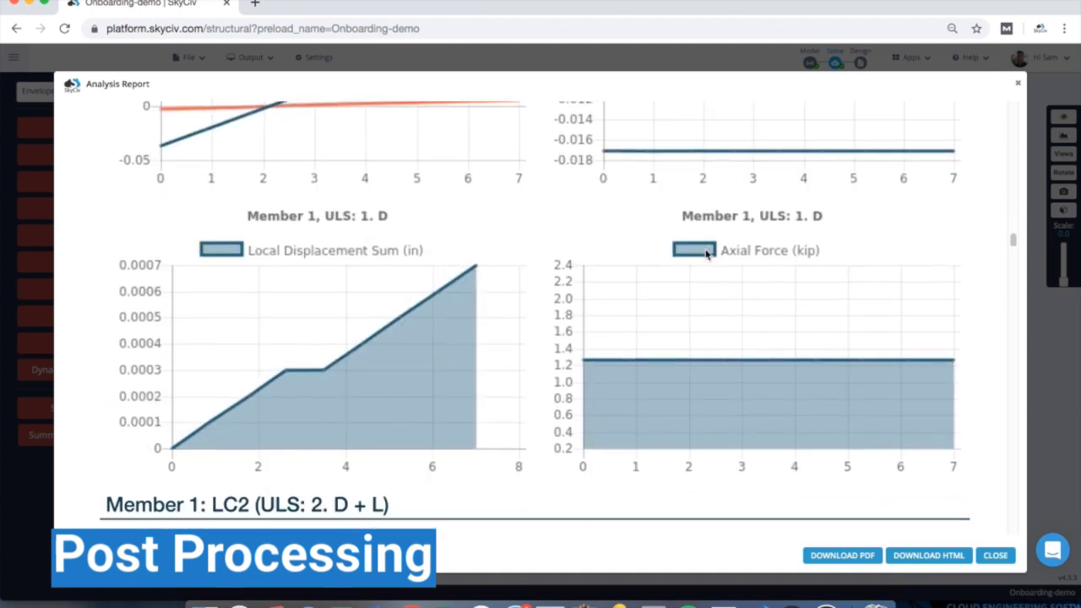
scroll(706, 254, "down", 12)
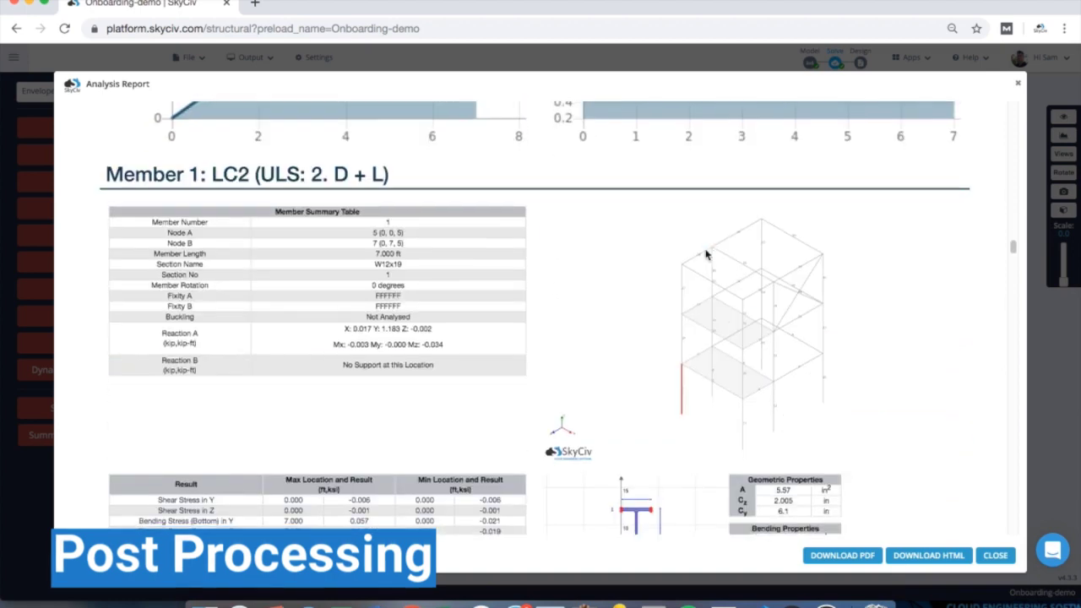
scroll(706, 254, "down", 20)
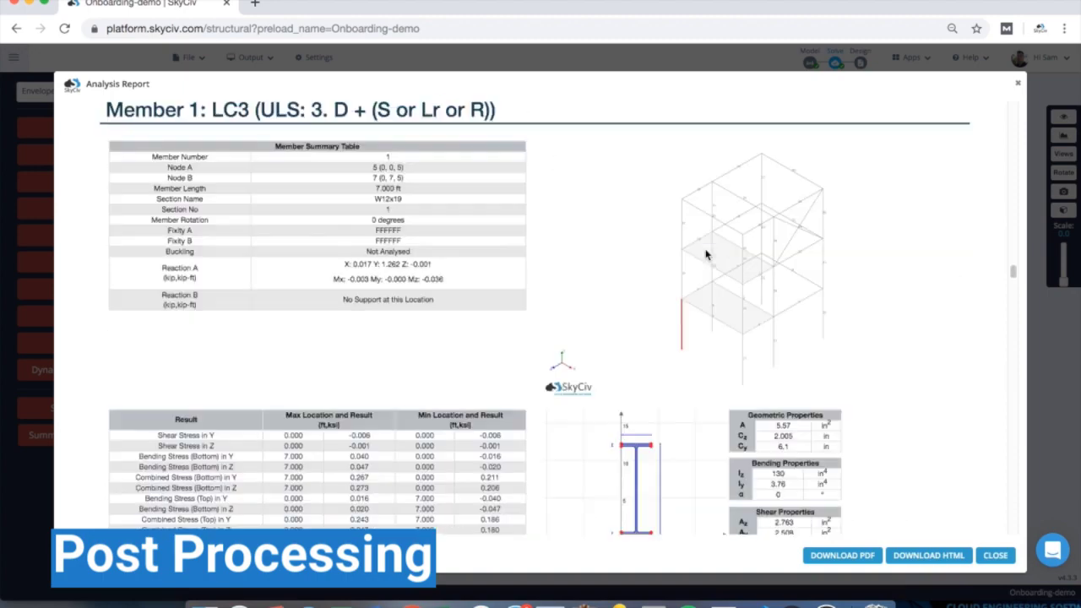
scroll(706, 254, "down", 20)
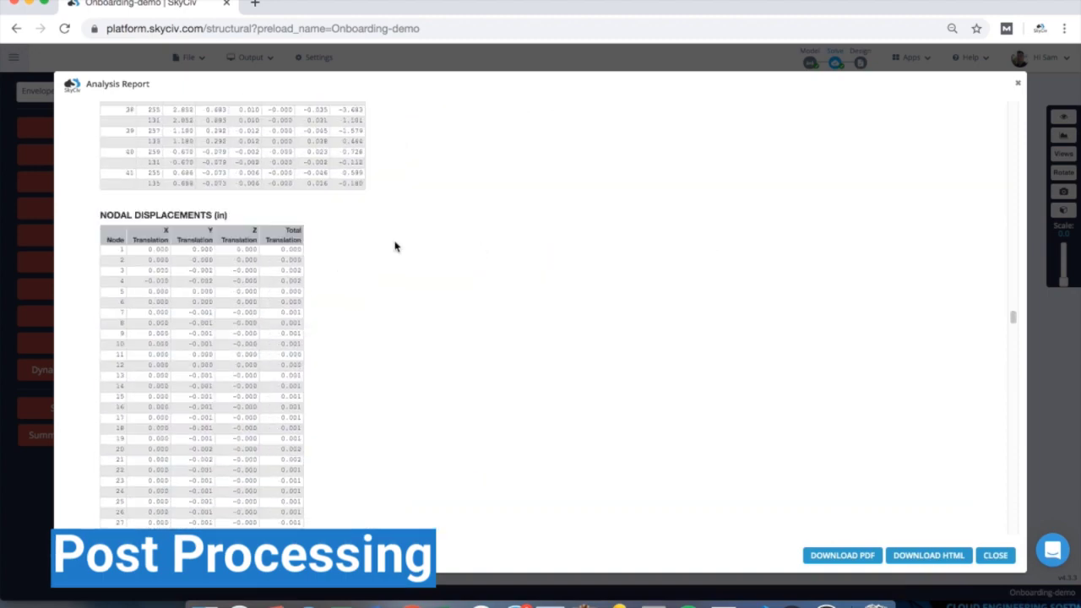
scroll(228, 265, "down", 20)
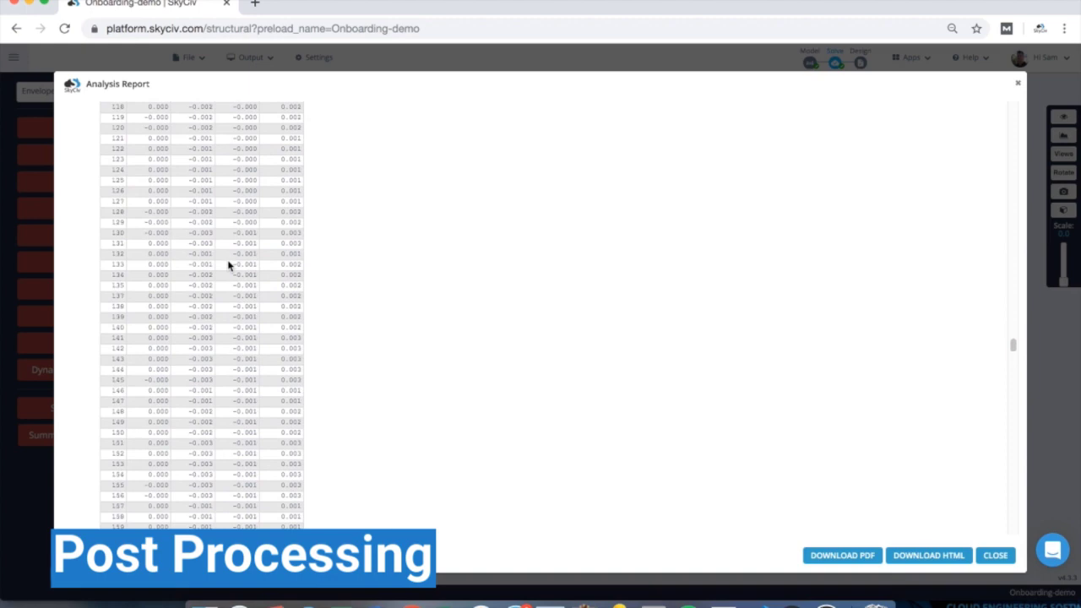
scroll(228, 265, "up", 20)
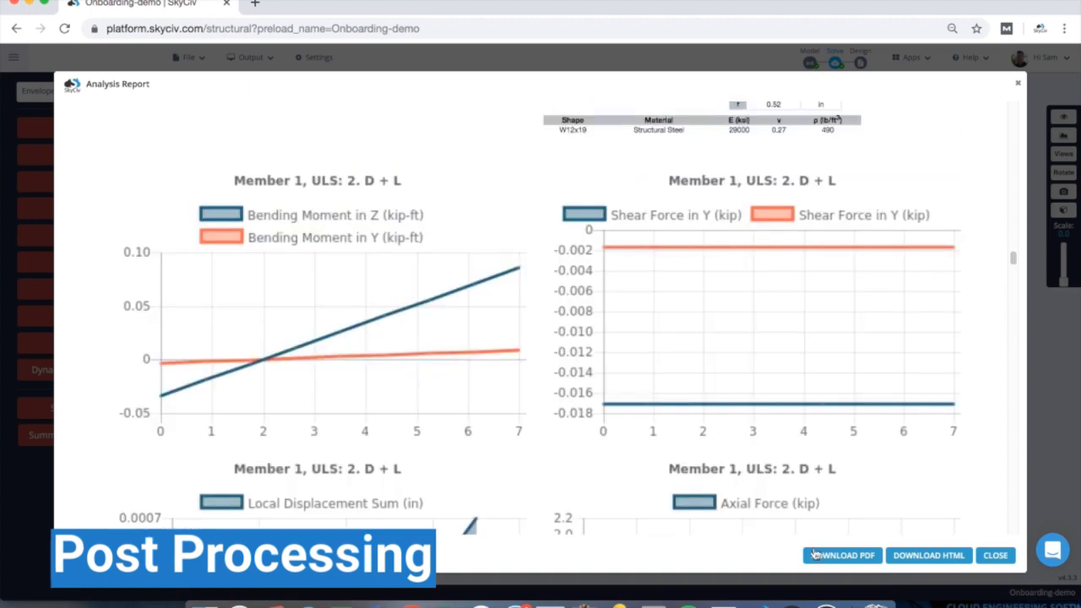
left_click(1005, 557)
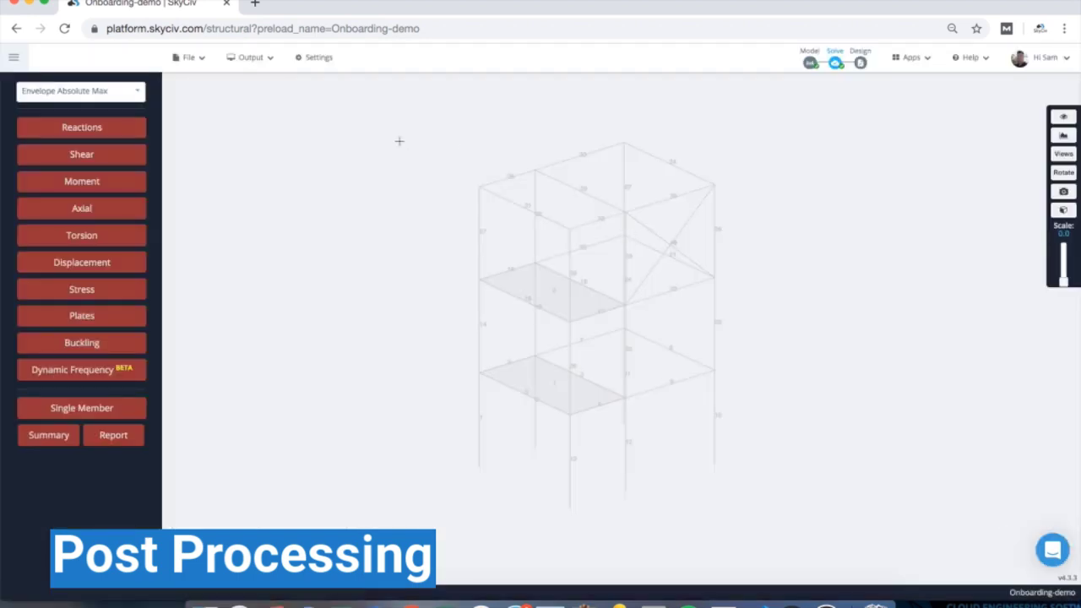
left_click(258, 61)
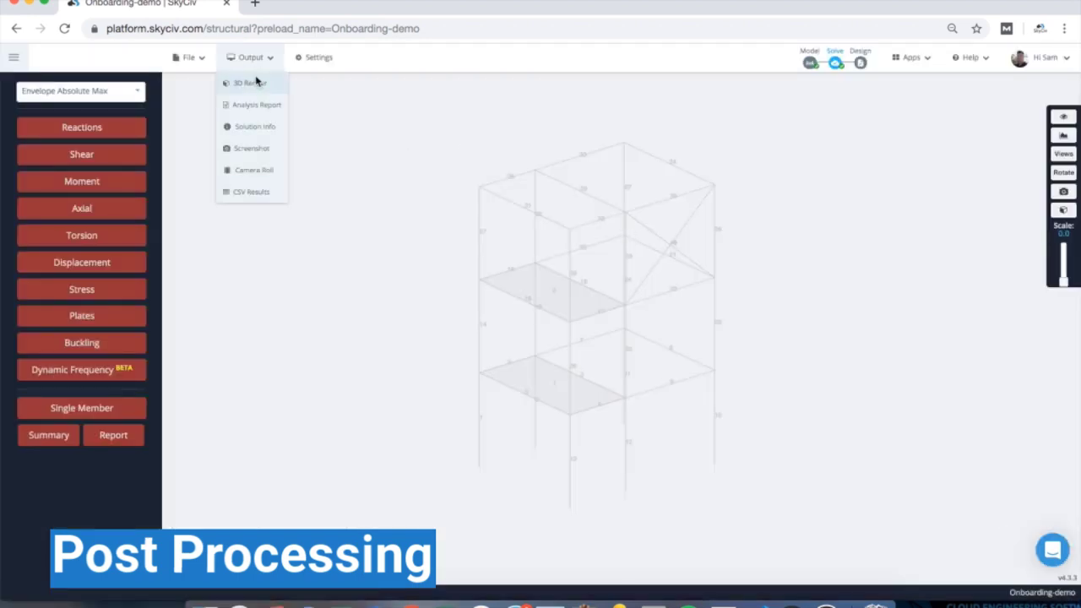
left_click(256, 82)
left_click(128, 133)
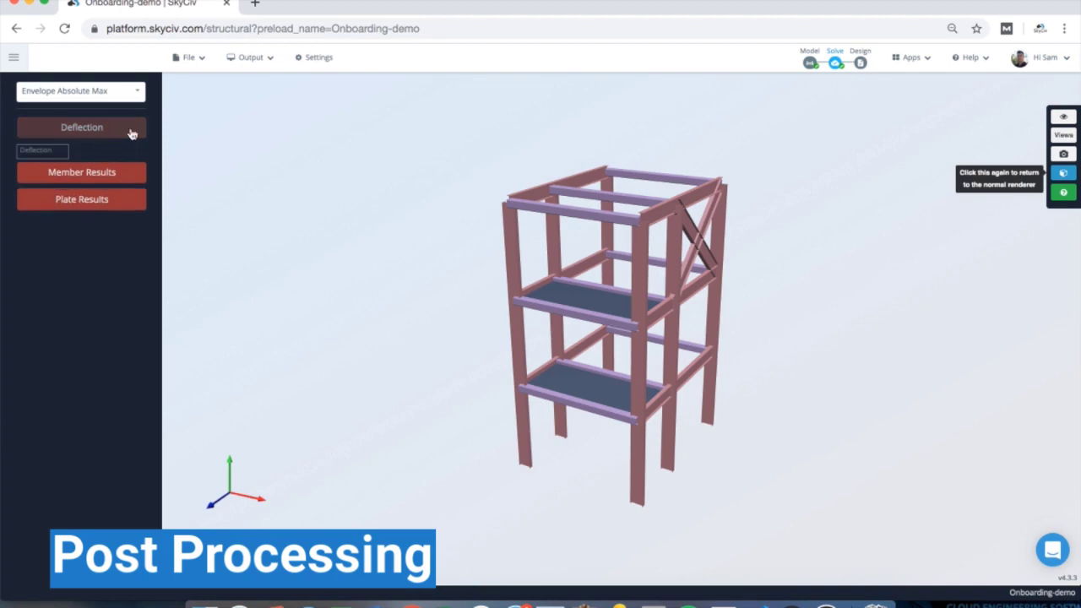
left_click_drag(53, 171, 72, 170)
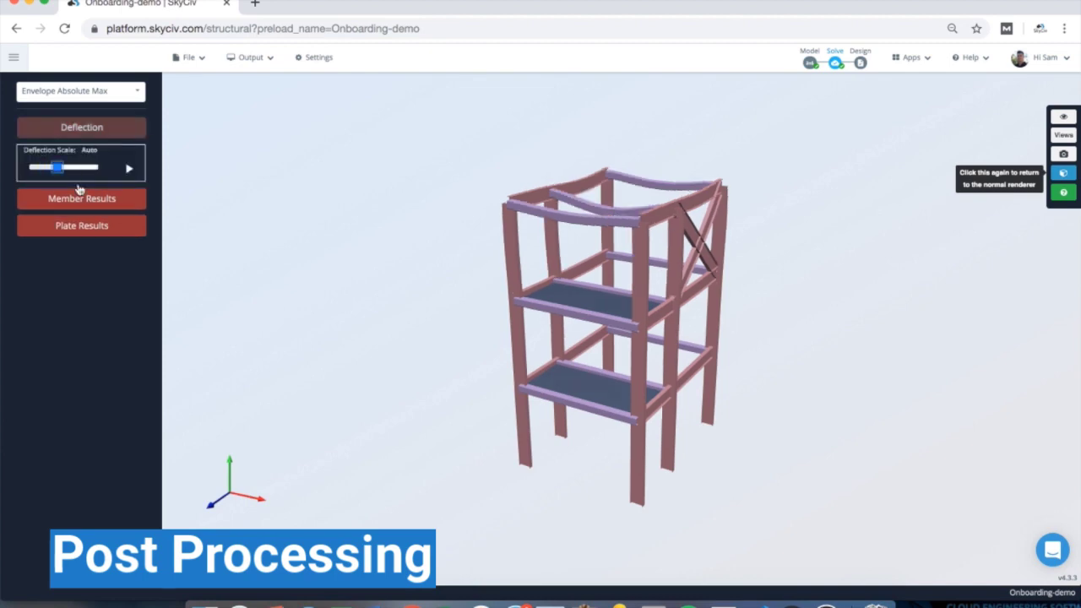
left_click(84, 199)
left_click(78, 230)
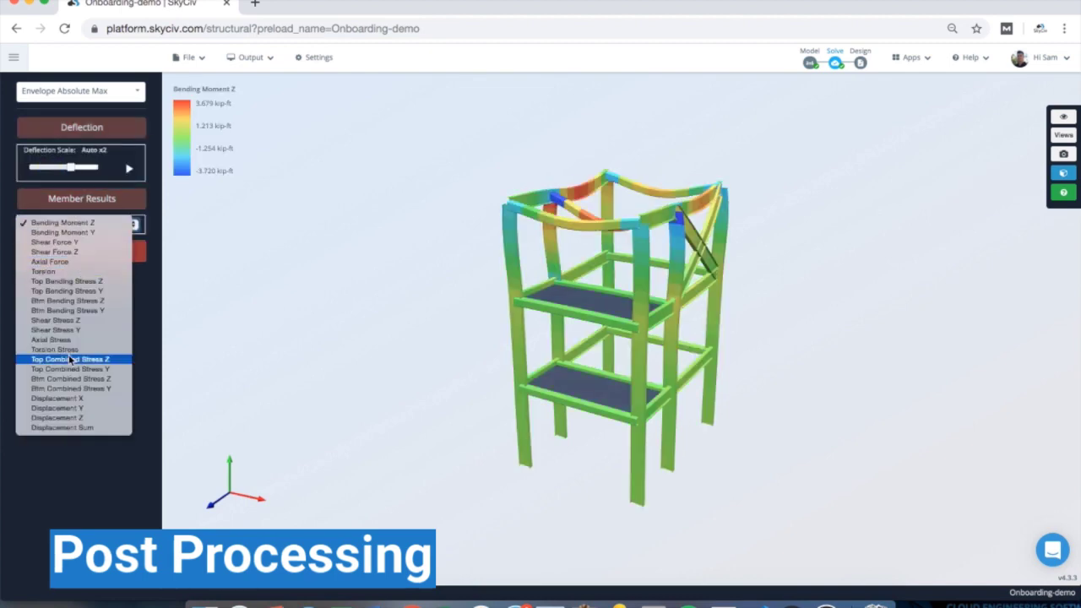
left_click(74, 428)
left_click_drag(535, 148, 208, 169)
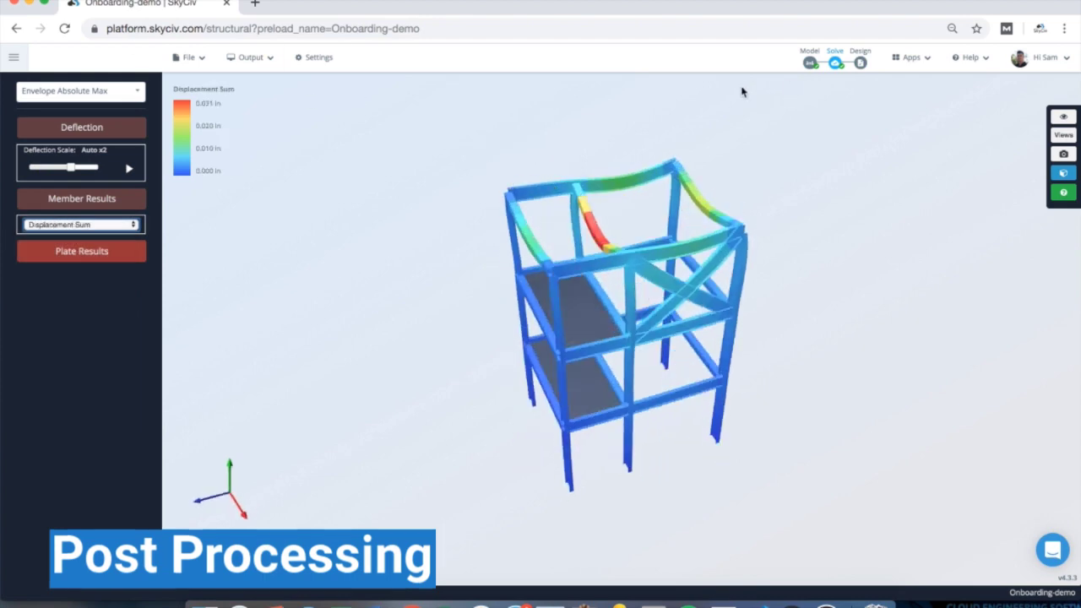
left_click(189, 58)
left_click(230, 57)
left_click(242, 80)
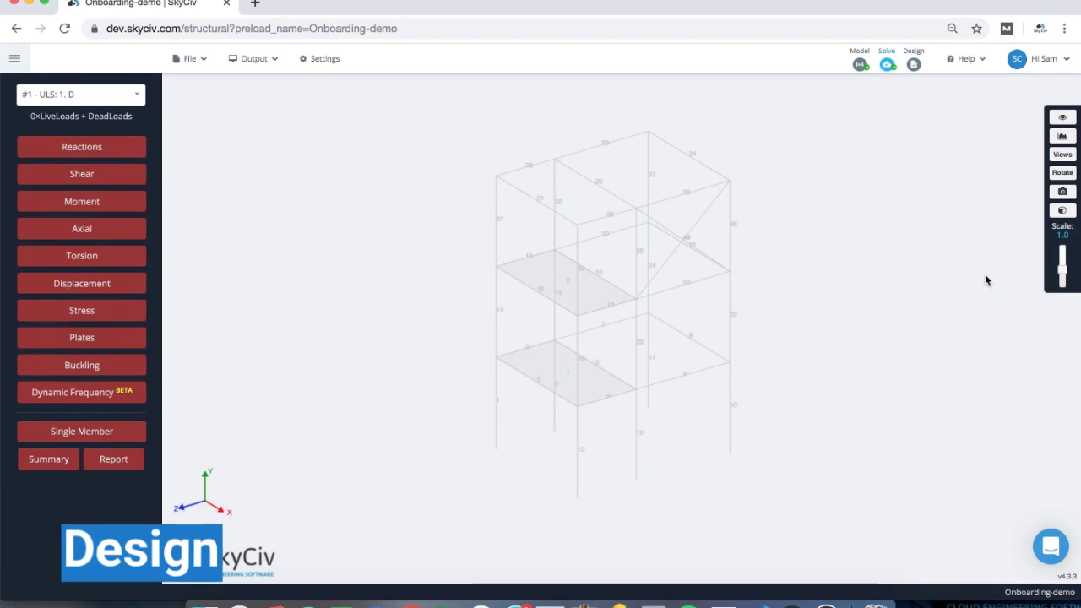
- Start steel member design with AISC 360-16 ASD as the design code
left_click(913, 66)
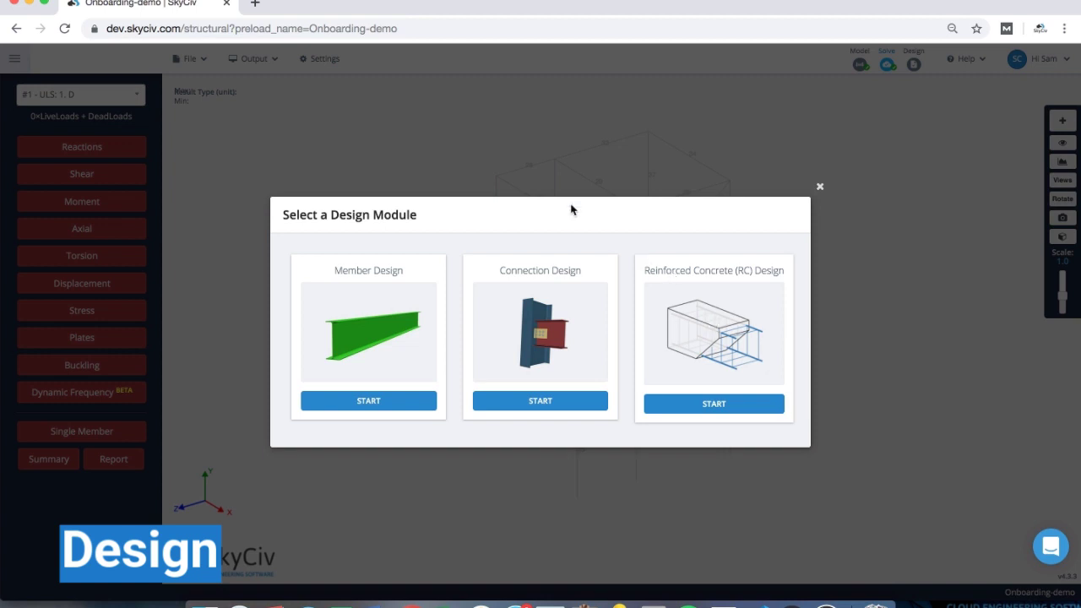
left_click(369, 312)
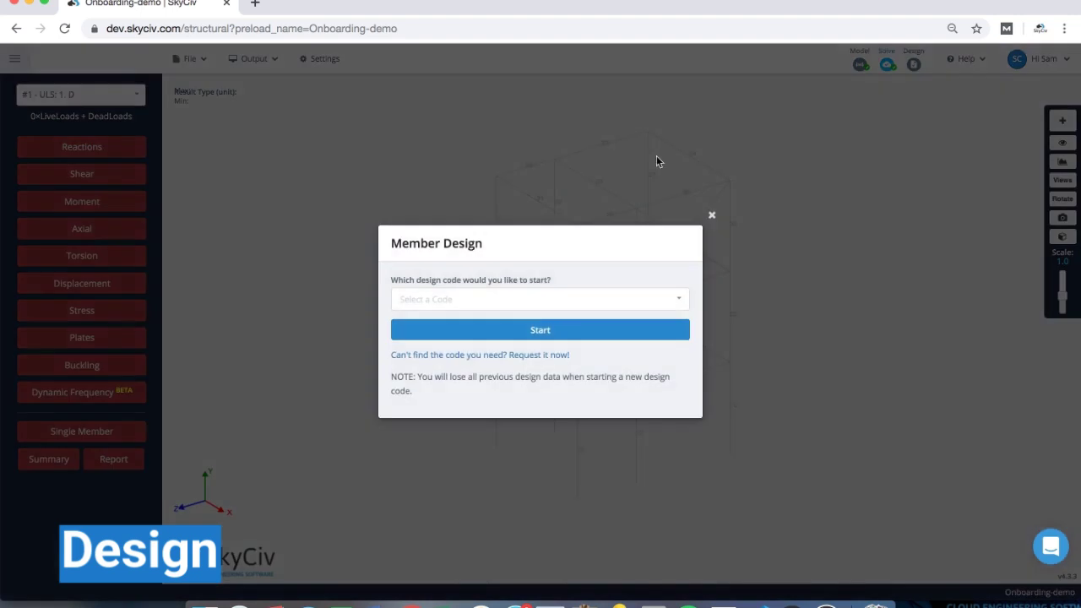
left_click(514, 306)
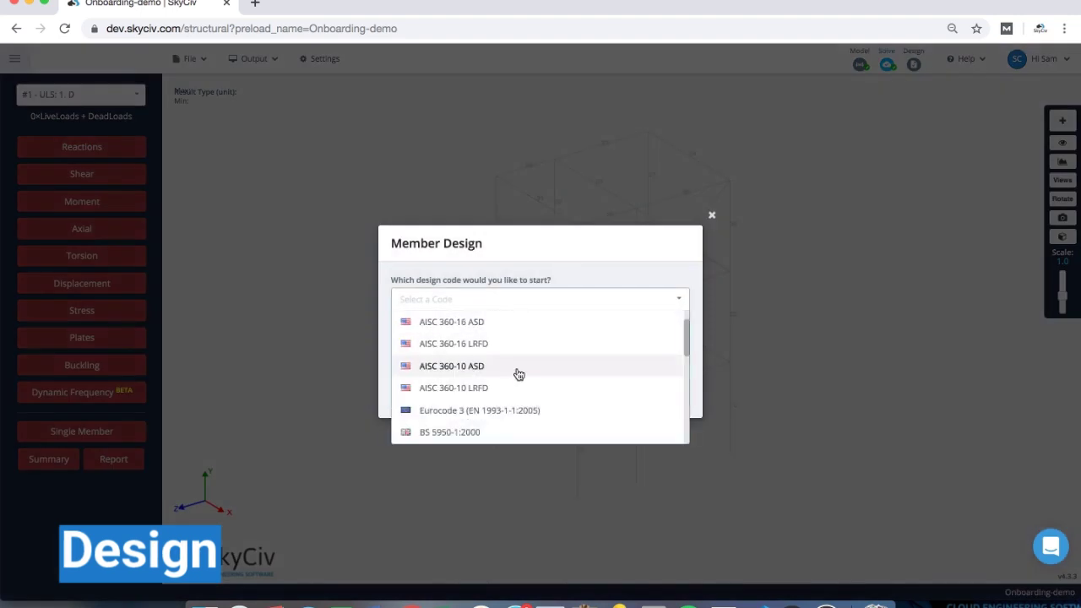
scroll(518, 370, "down", 2)
scroll(524, 365, "down", 4)
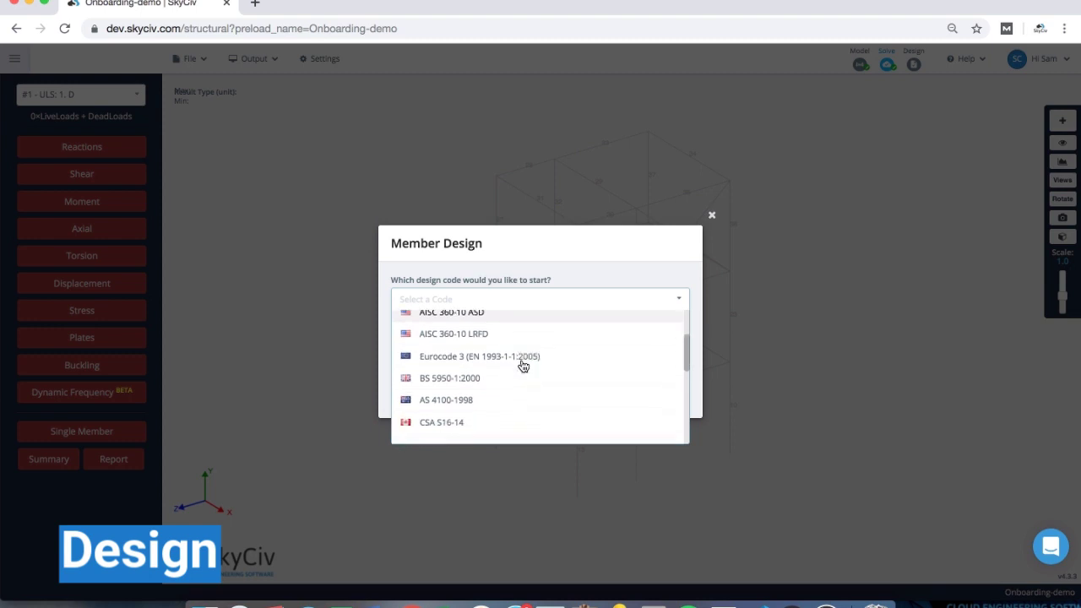
scroll(525, 363, "down", 4)
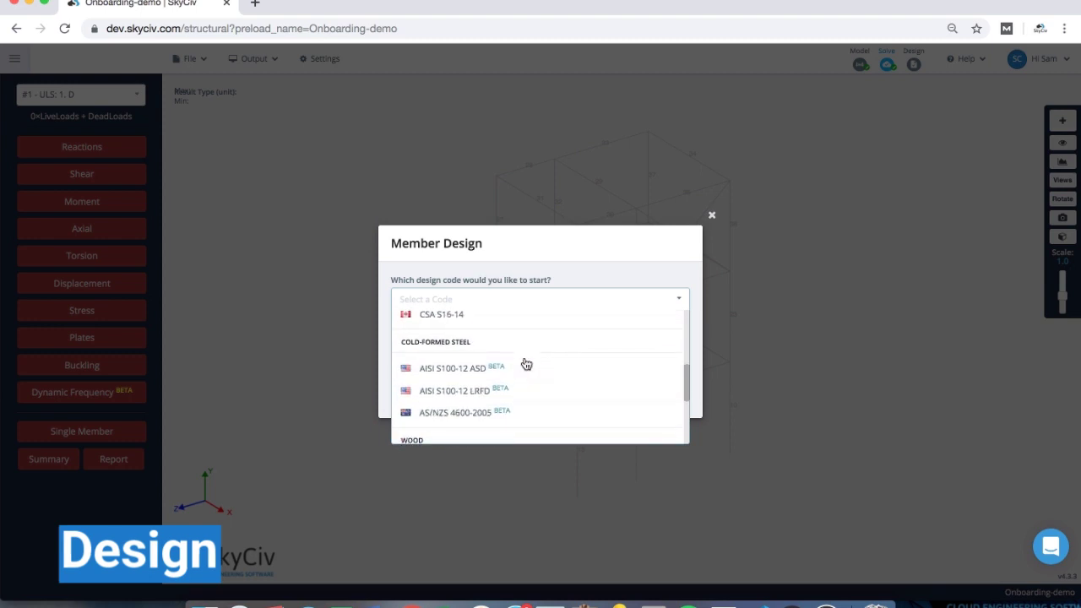
scroll(526, 363, "down", 3)
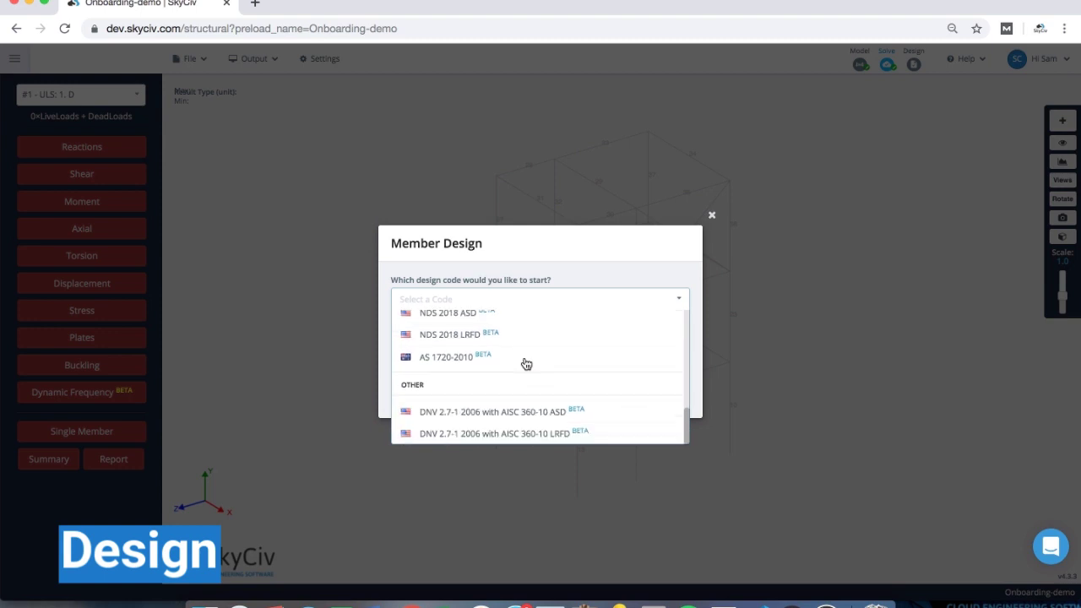
scroll(525, 363, "up", 7)
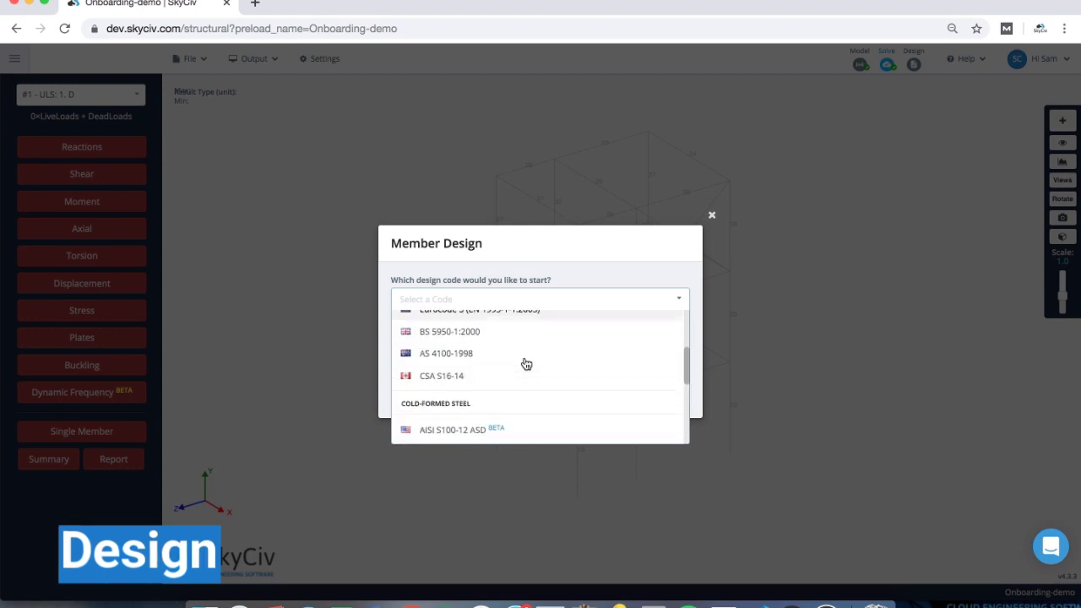
scroll(525, 363, "up", 3)
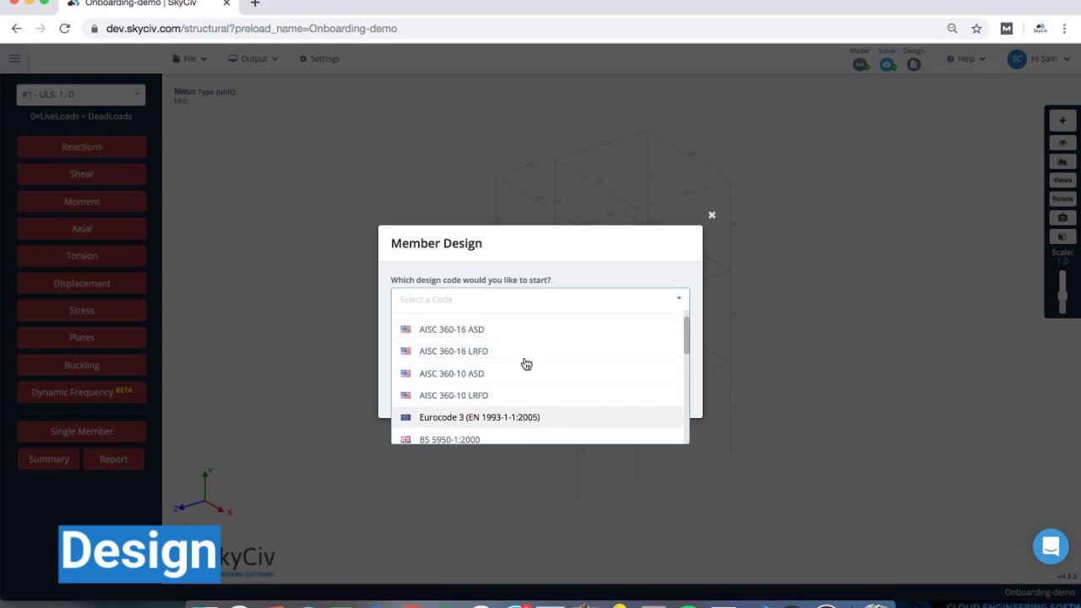
scroll(525, 363, "up", 1)
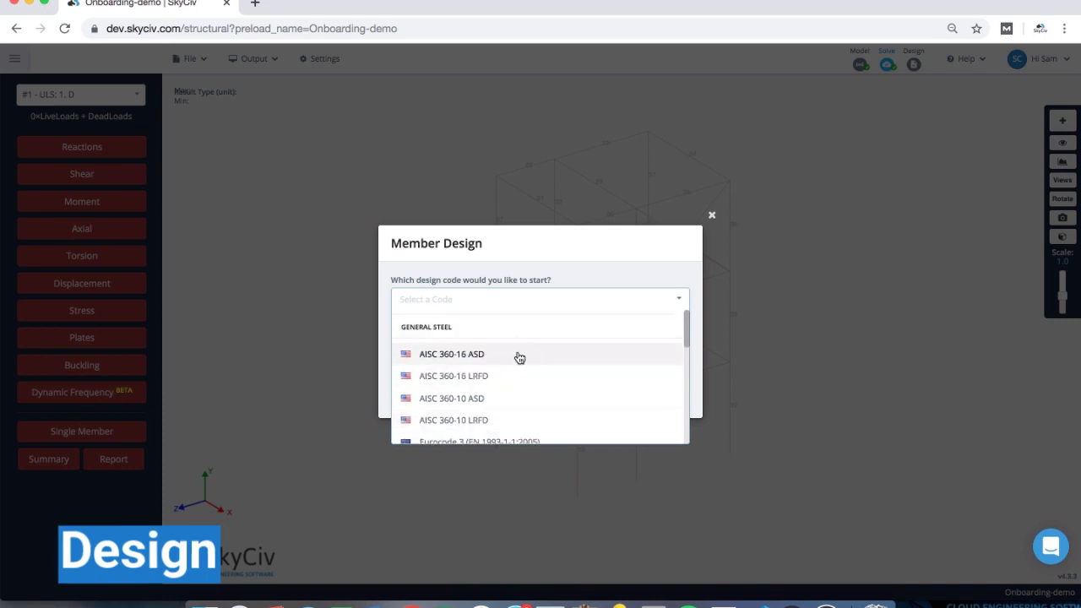
left_click(519, 356)
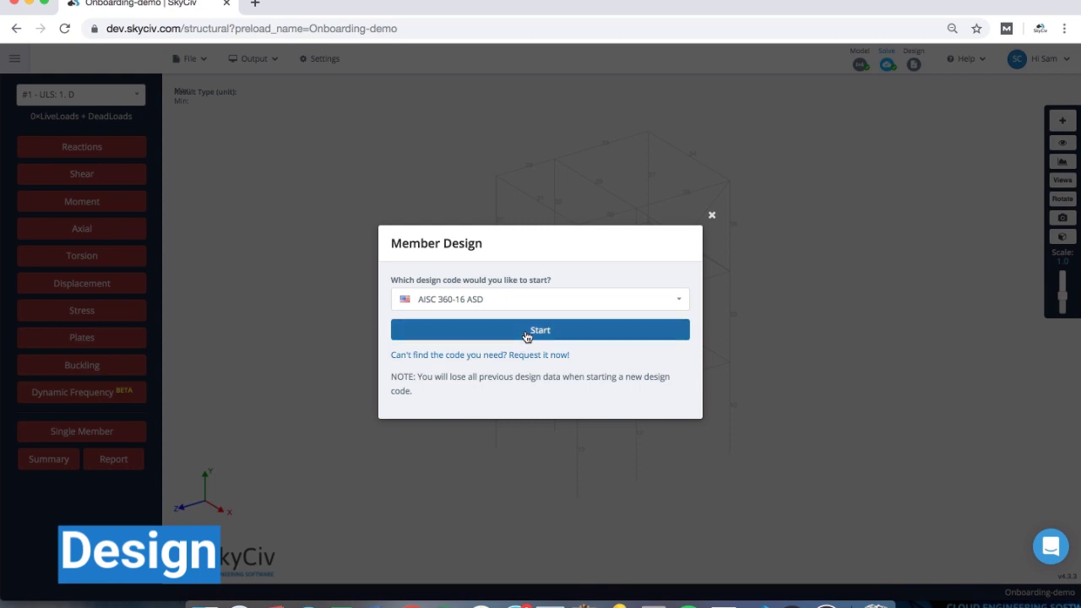
left_click(524, 330)
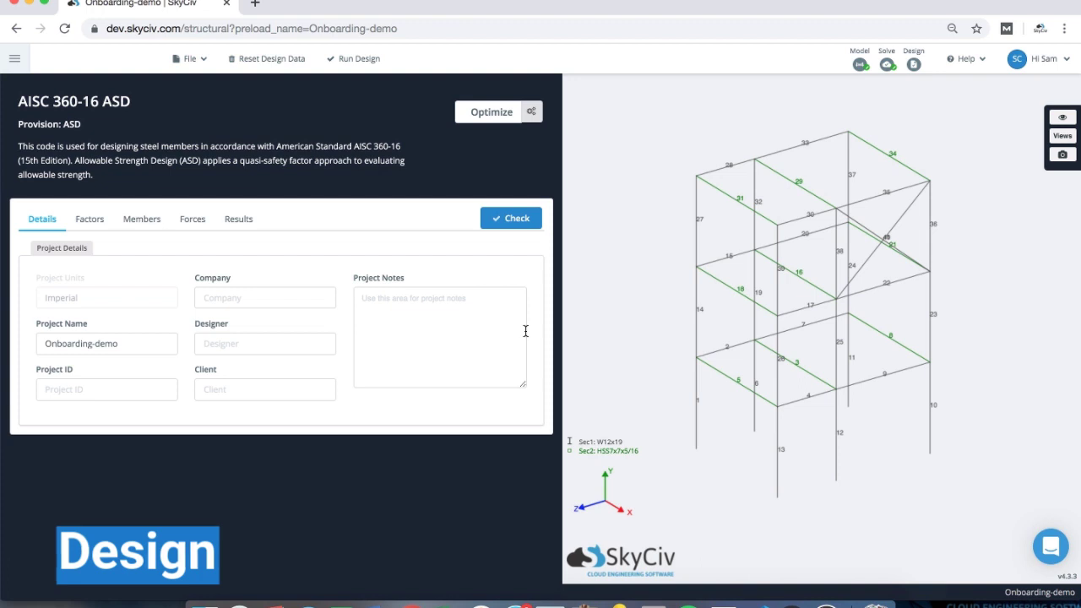
- Review the Members and Forces tabs, then run the design check on all members
left_click(162, 220)
scroll(221, 319, "down", 1)
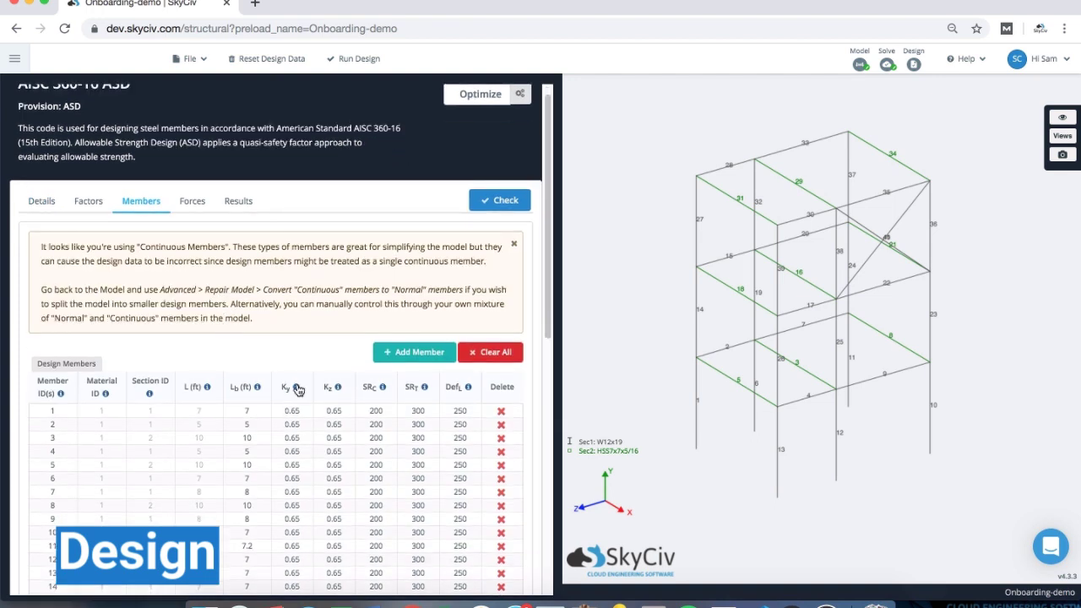
scroll(290, 409, "up", 1)
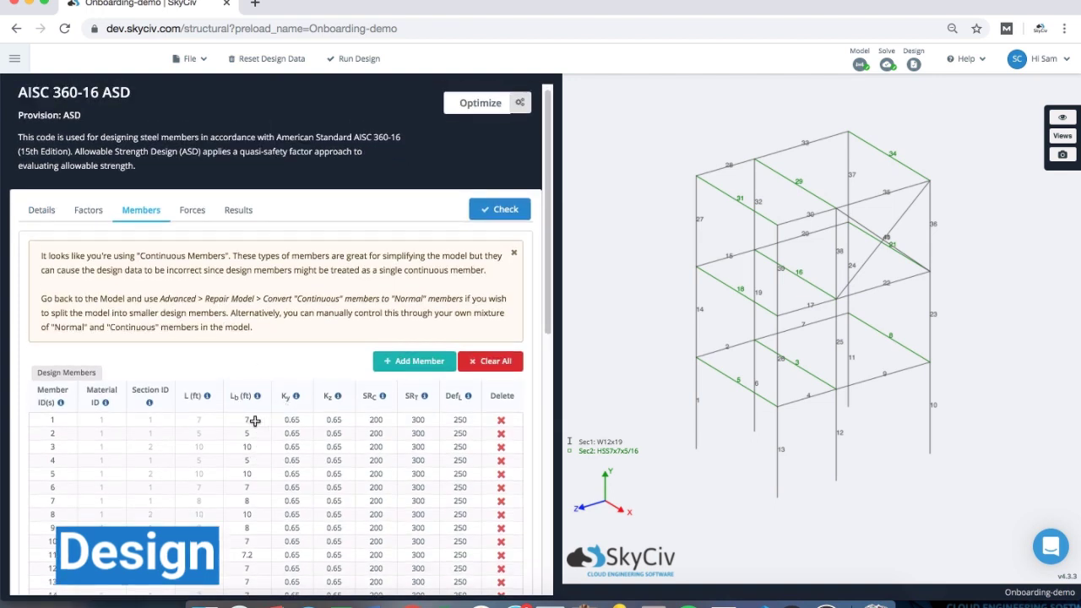
scroll(254, 270, "up", 1)
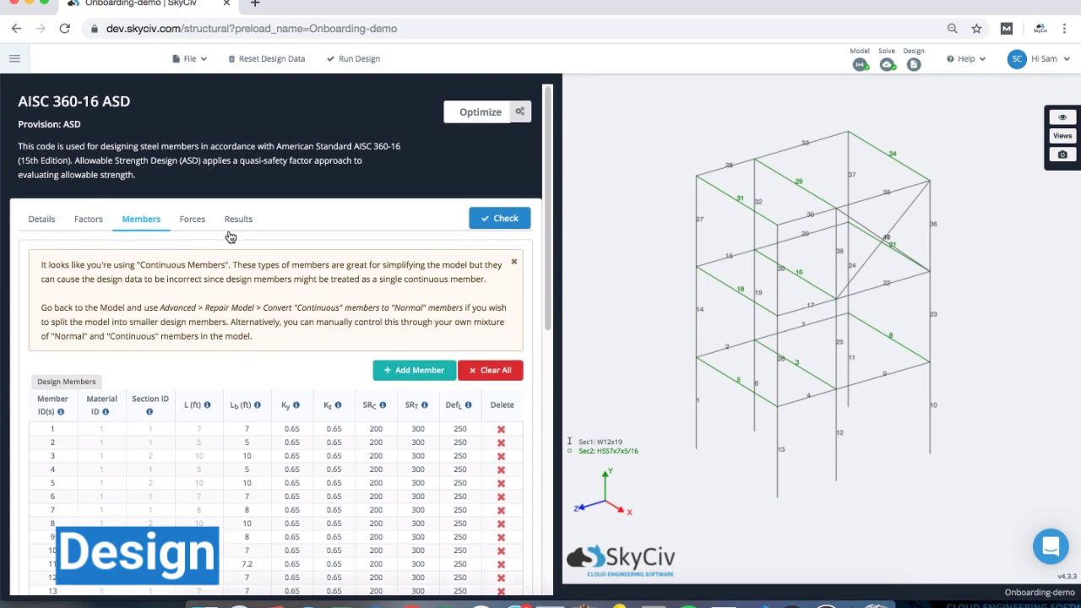
left_click(193, 222)
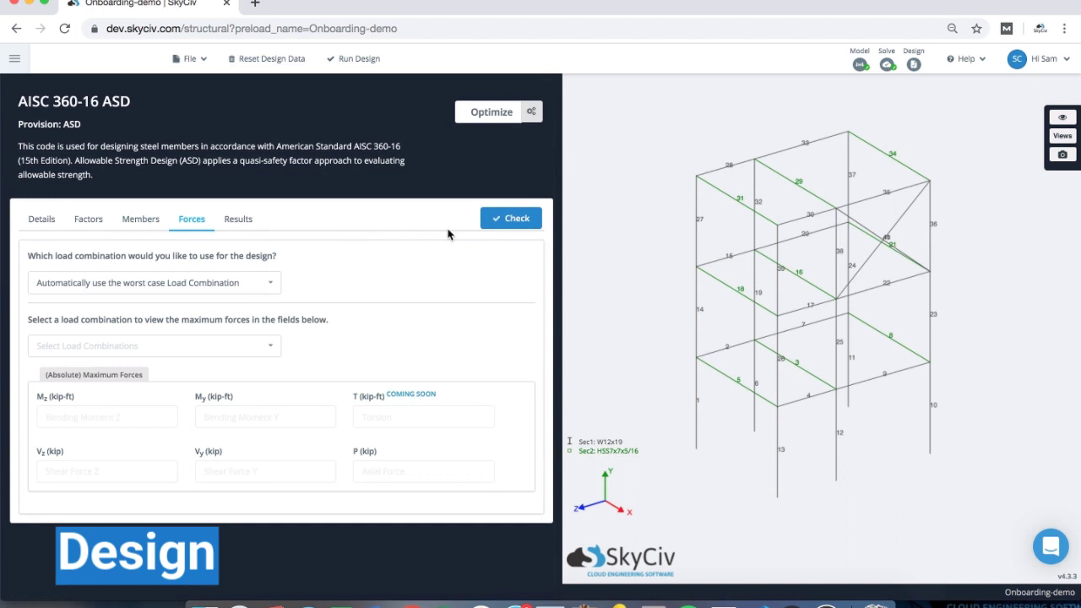
left_click(517, 219)
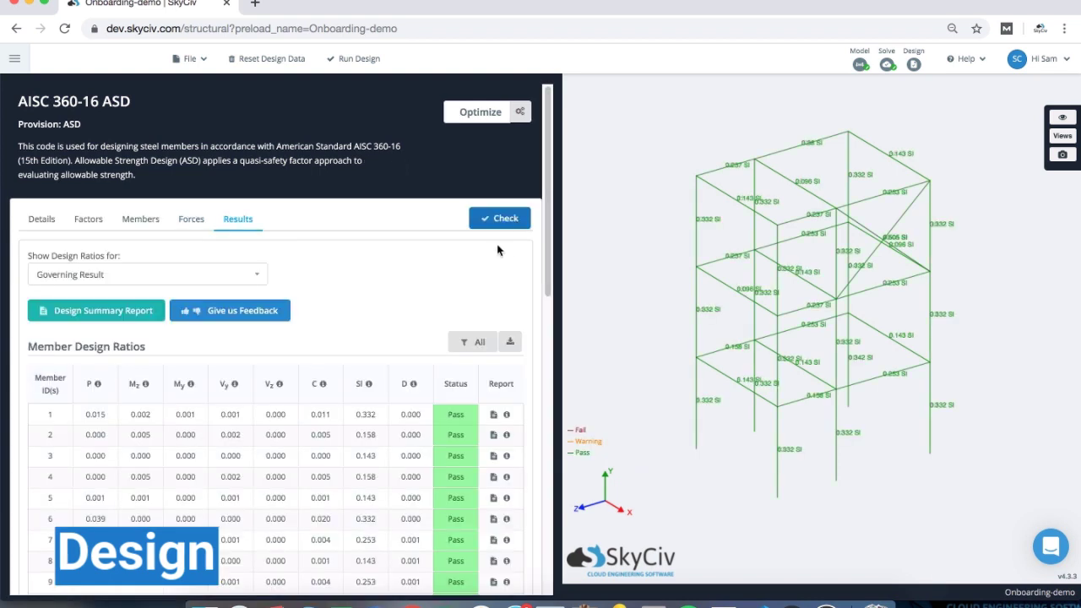
- Filter results by Failed Members, then by HSS7x7x5/16, and open member 3's design report
scroll(456, 235, "down", 1)
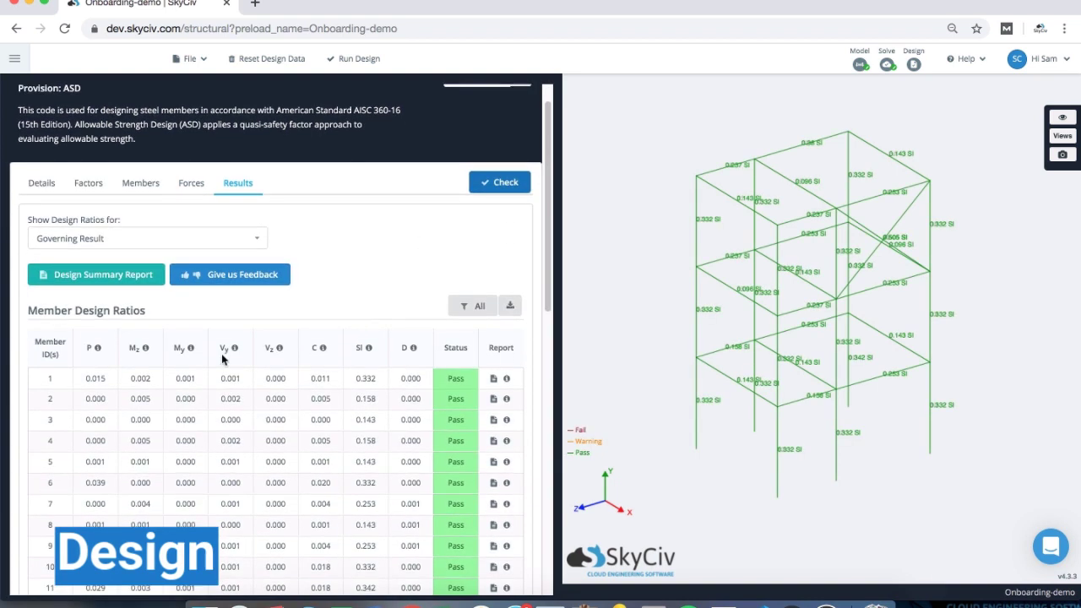
scroll(425, 228, "down", 2)
scroll(425, 225, "down", 1)
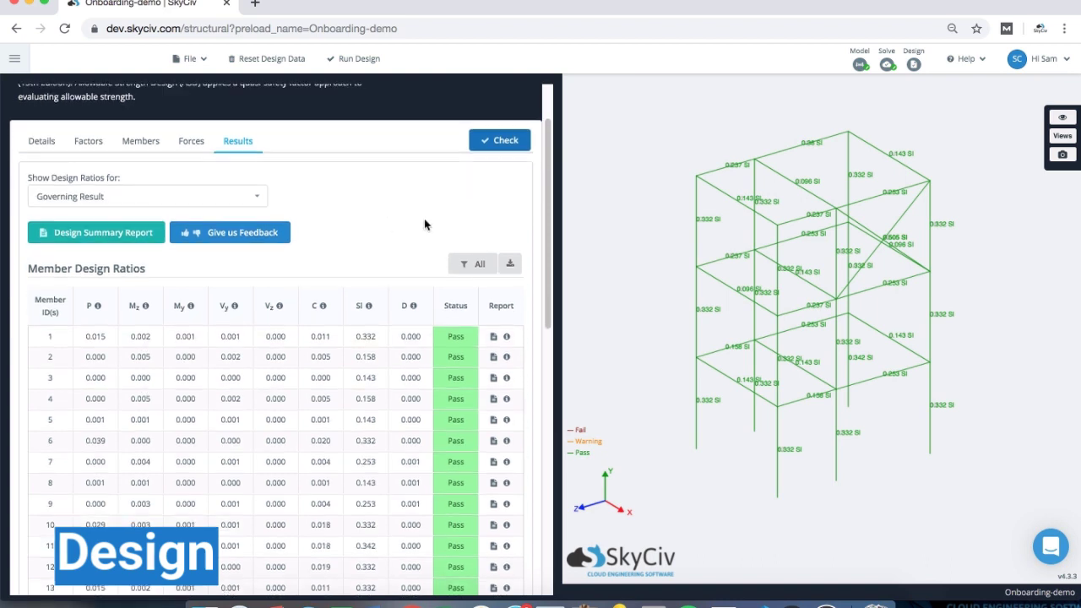
left_click(460, 265)
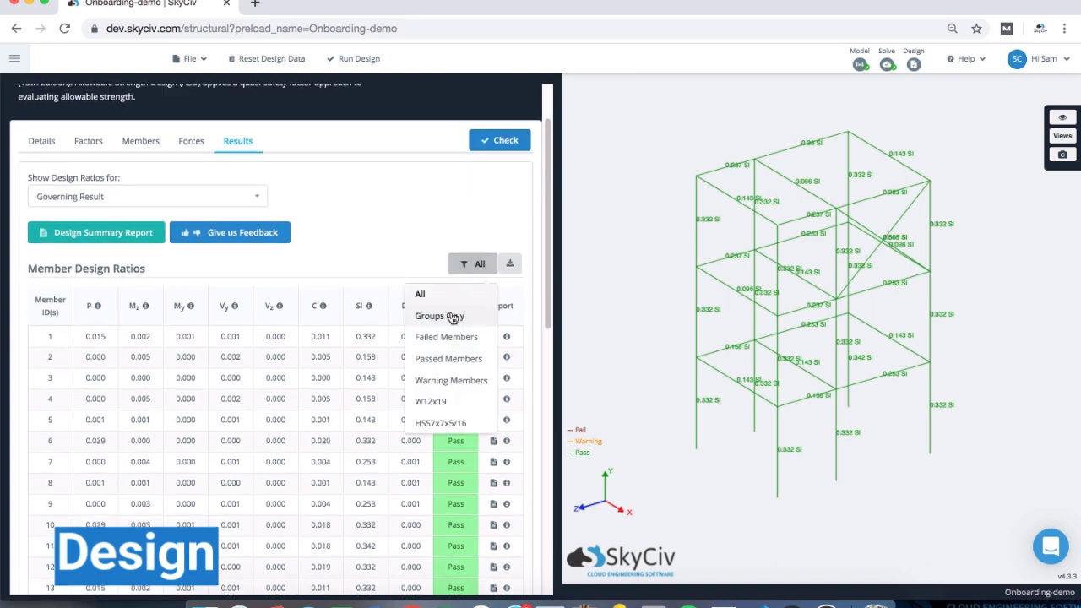
left_click(449, 337)
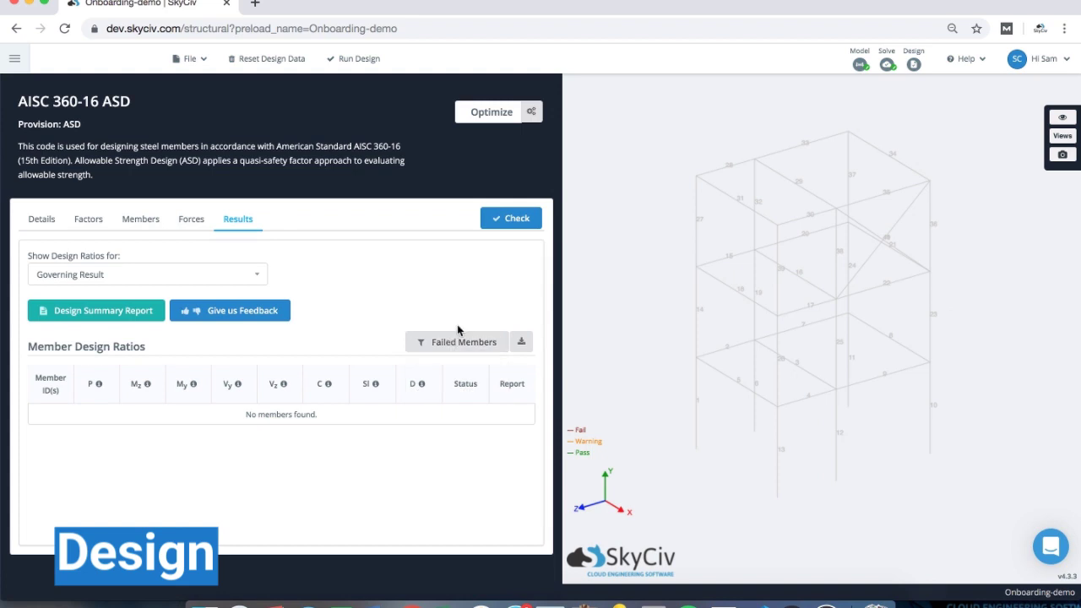
left_click(459, 342)
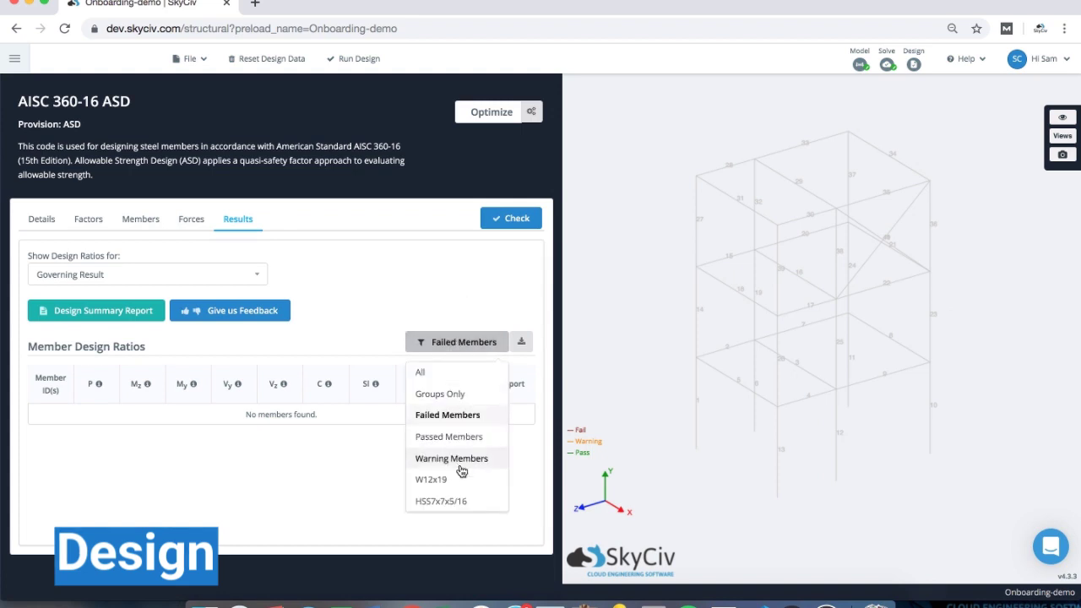
left_click(458, 500)
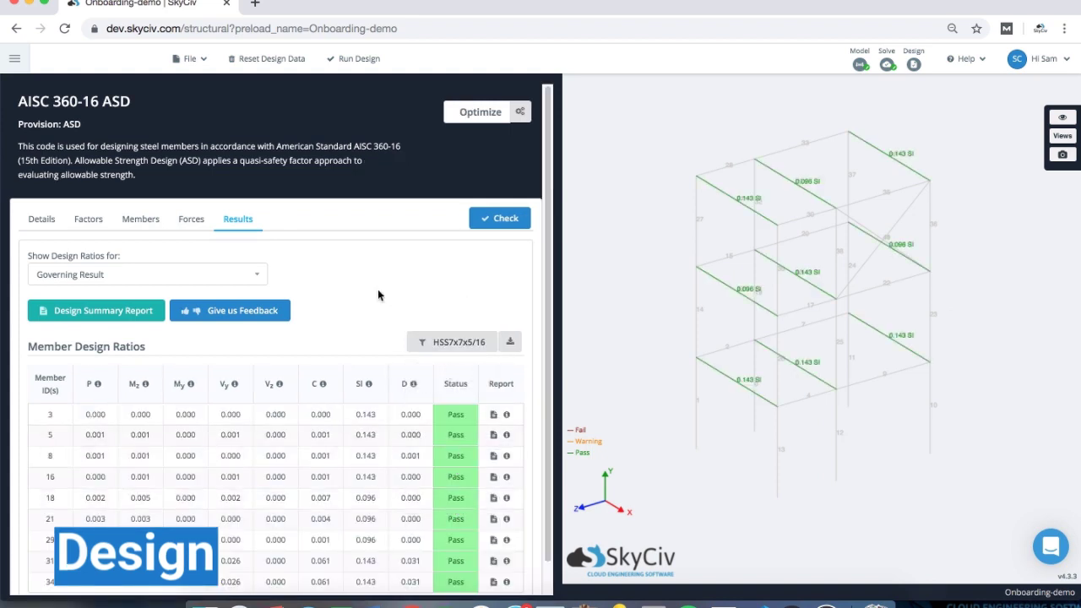
scroll(377, 288, "down", 1)
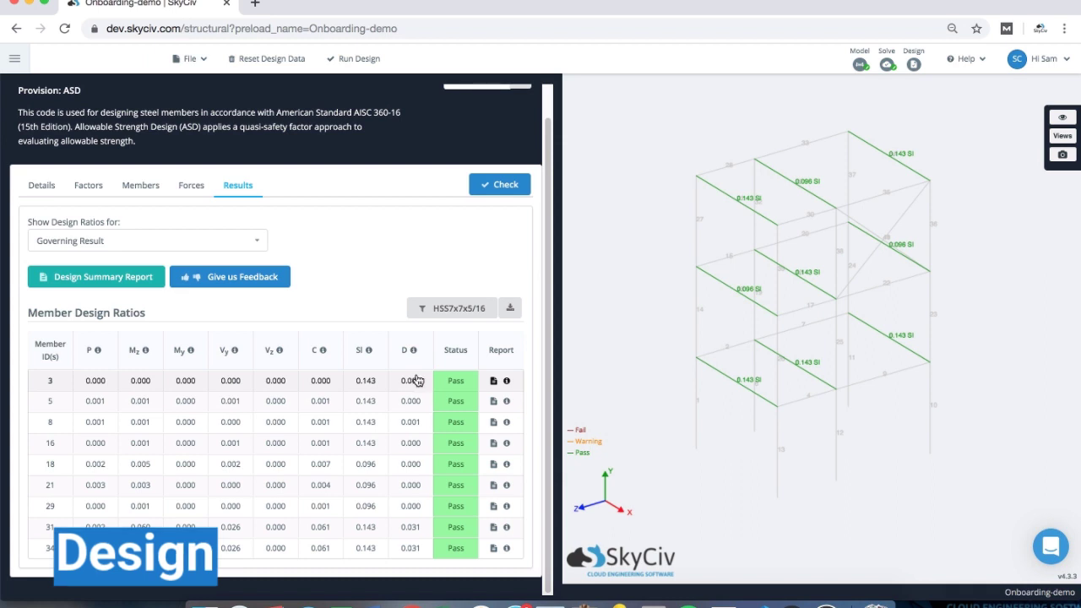
left_click(494, 382)
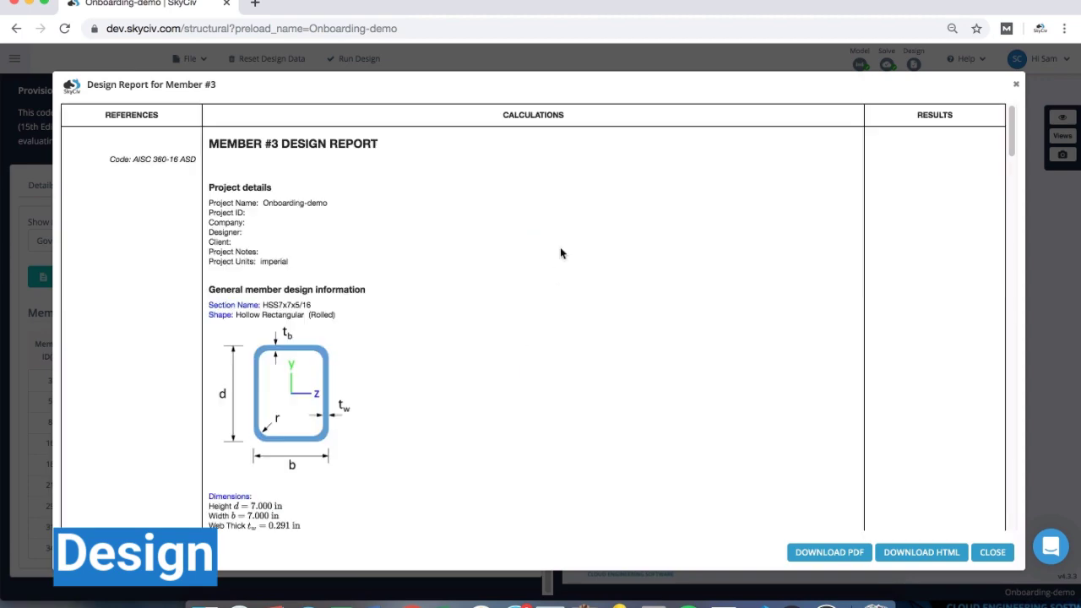
- Review the HSS7x7x5/16 checks in member #3's AISC 360-16 ASD design report
scroll(560, 252, "down", 10)
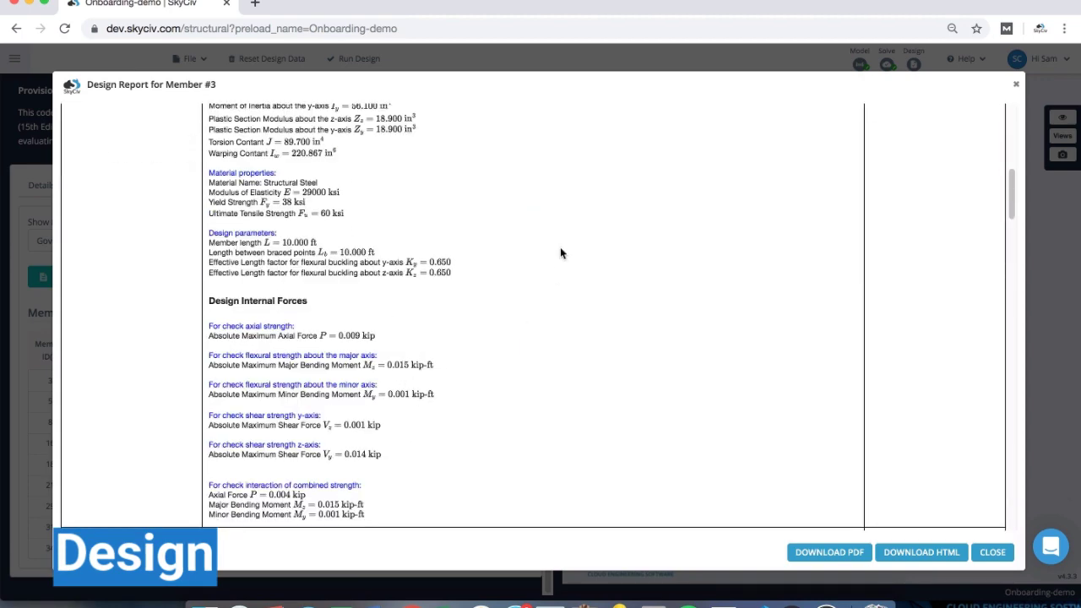
scroll(560, 247, "down", 9)
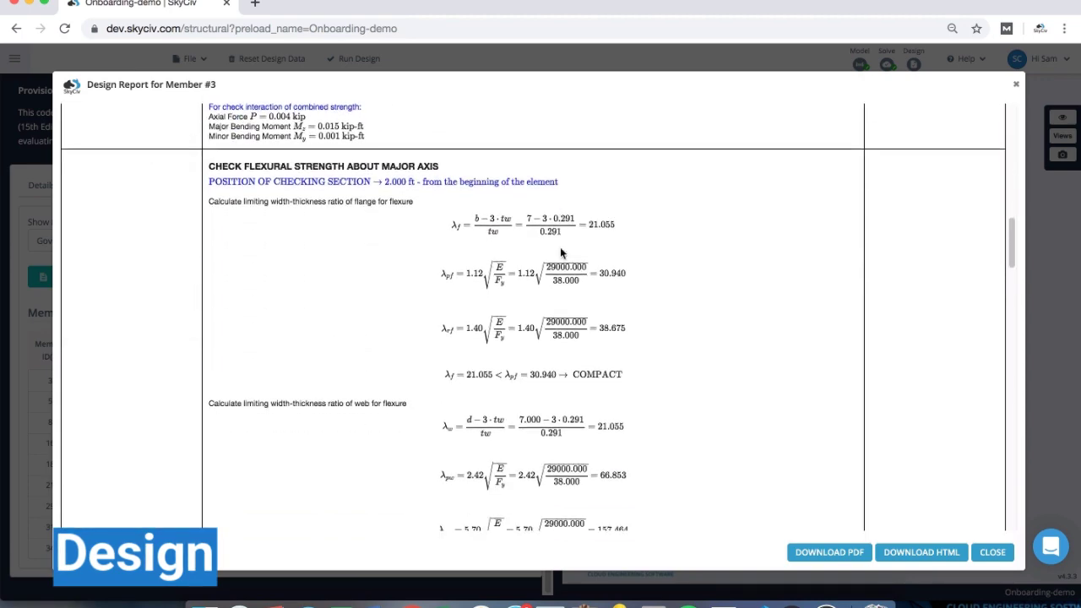
scroll(560, 247, "down", 5)
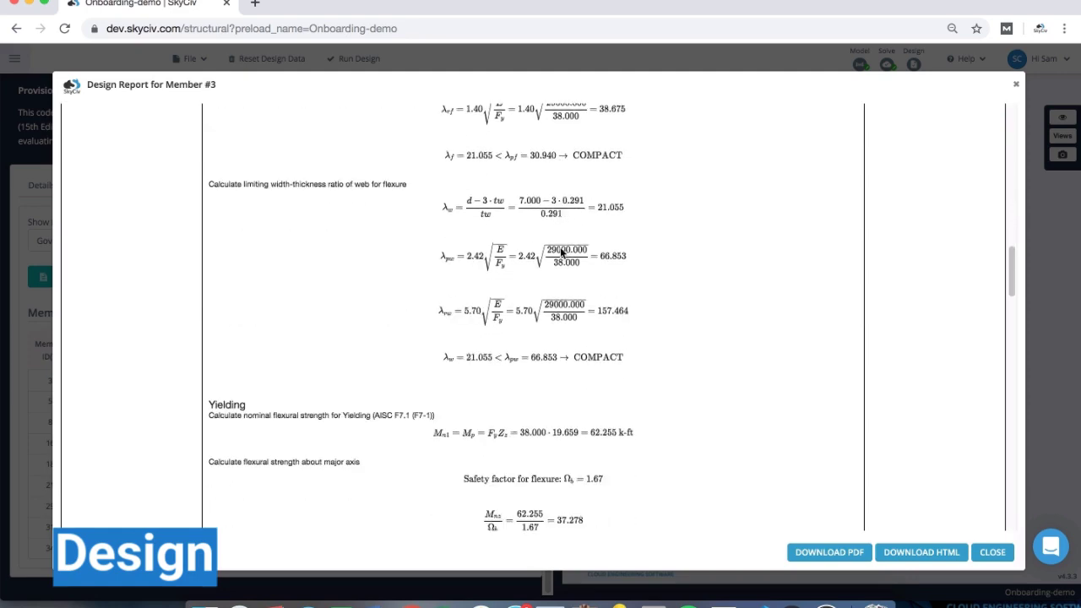
scroll(561, 252, "down", 7)
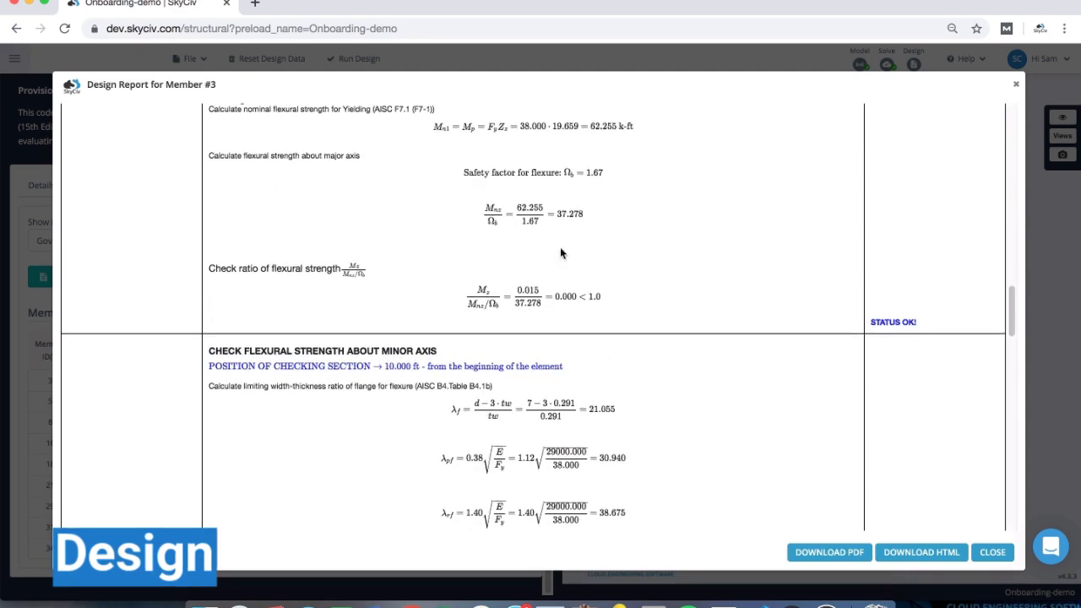
scroll(560, 252, "down", 9)
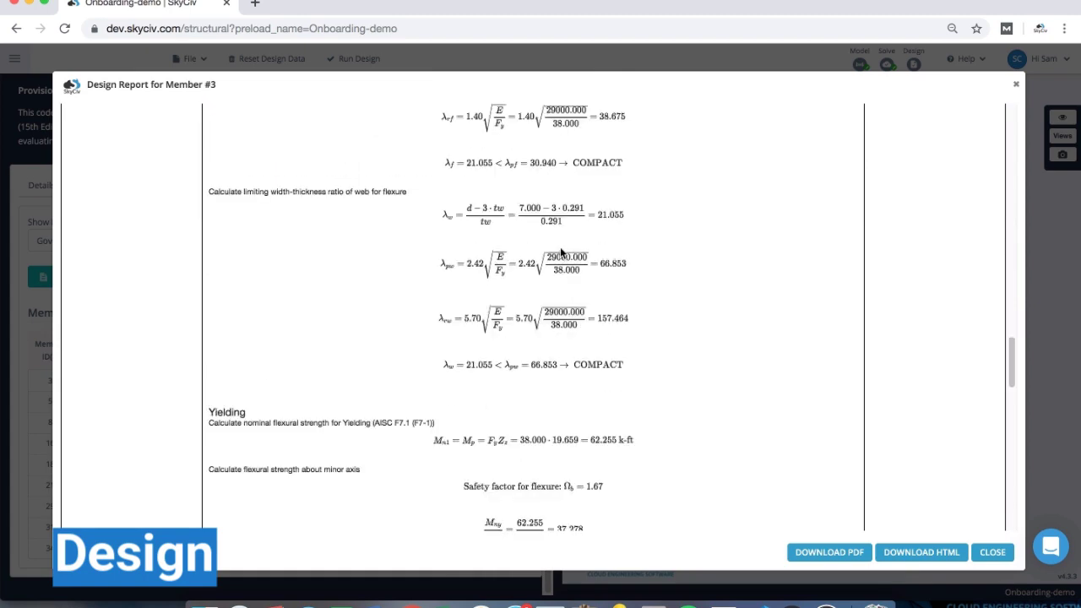
scroll(561, 251, "down", 14)
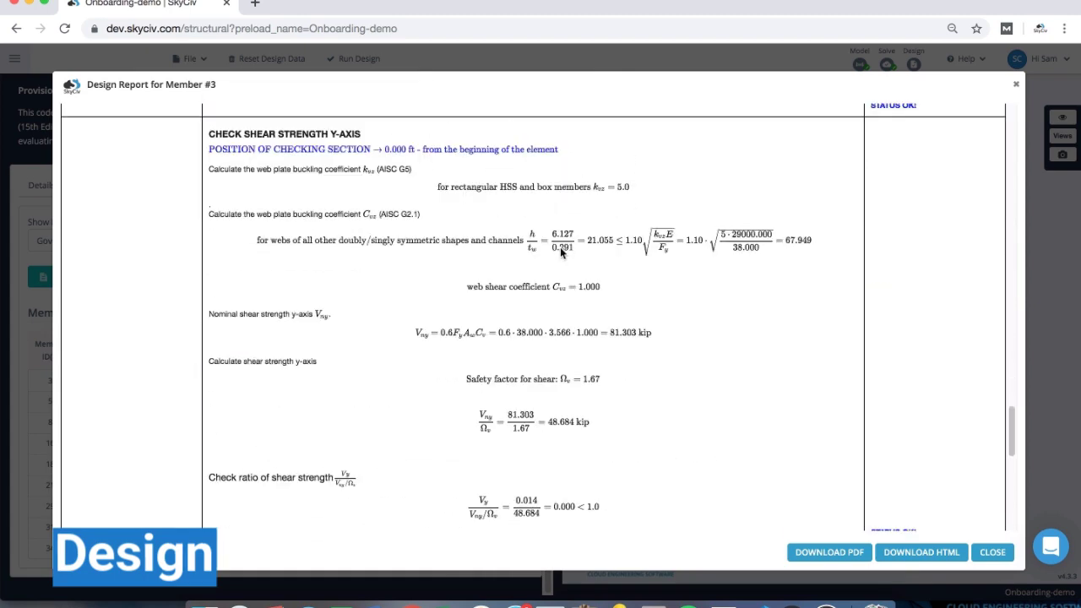
scroll(560, 247, "down", 10)
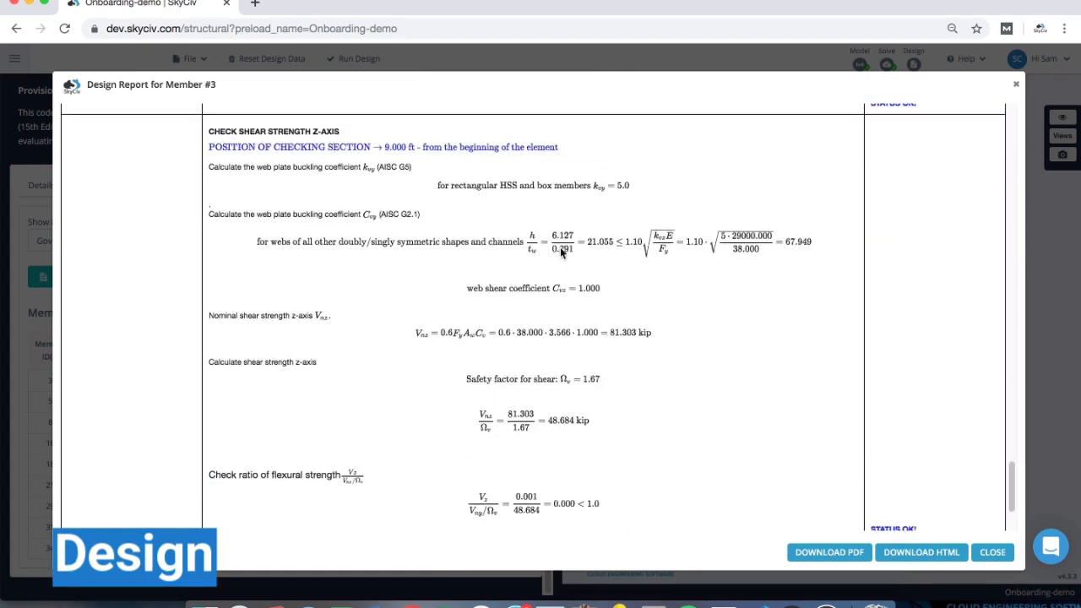
scroll(560, 246, "down", 3)
scroll(560, 247, "up", 20)
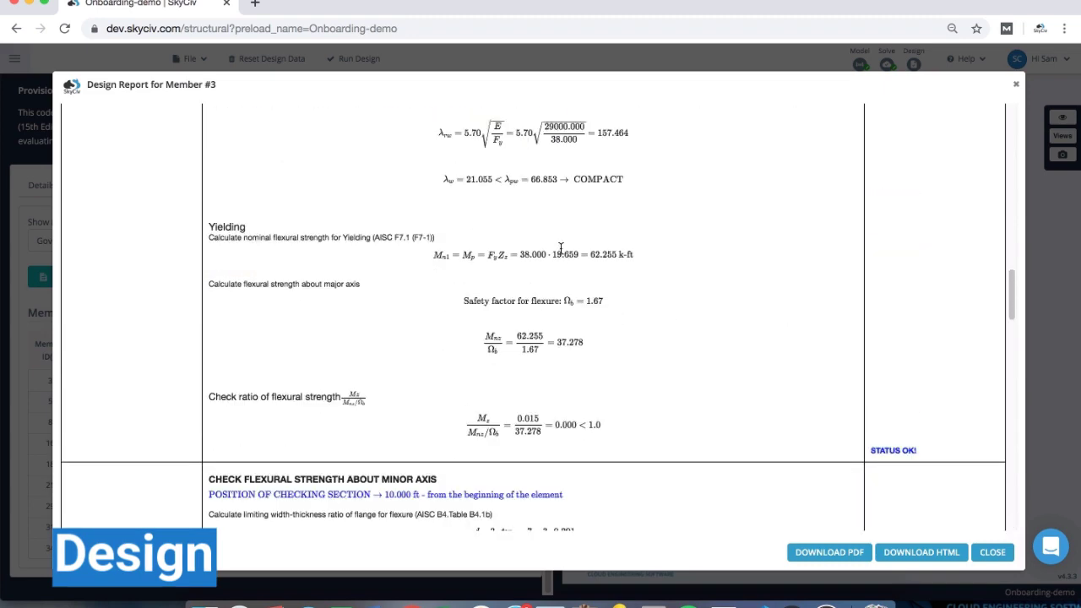
scroll(560, 247, "up", 15)
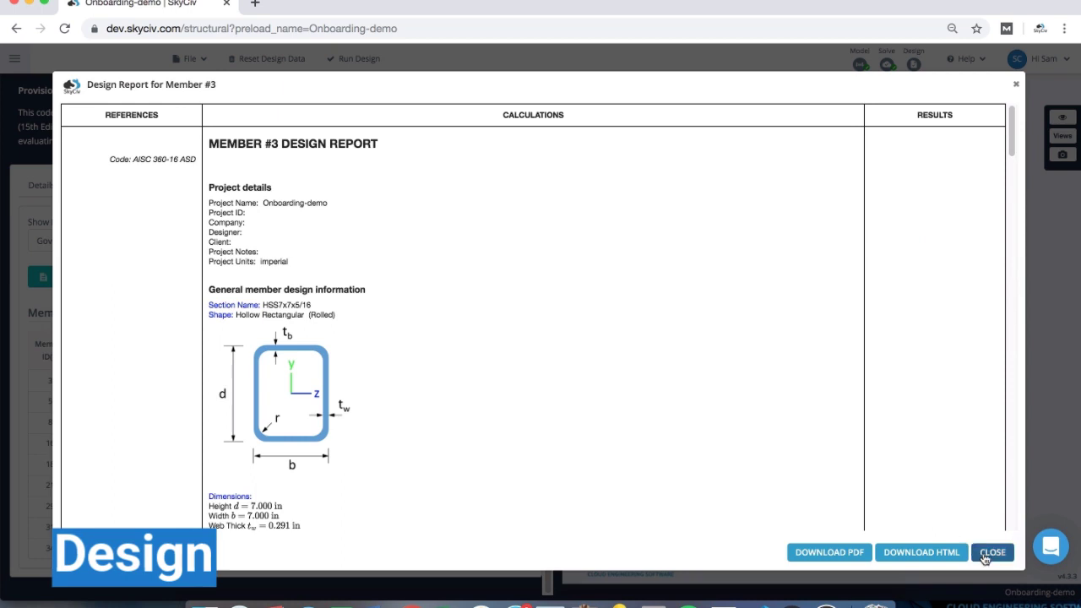
- Close member 3's report, then review the all-member design summary and confirm the HSS7x7x5/16 ratios pass
left_click(992, 552)
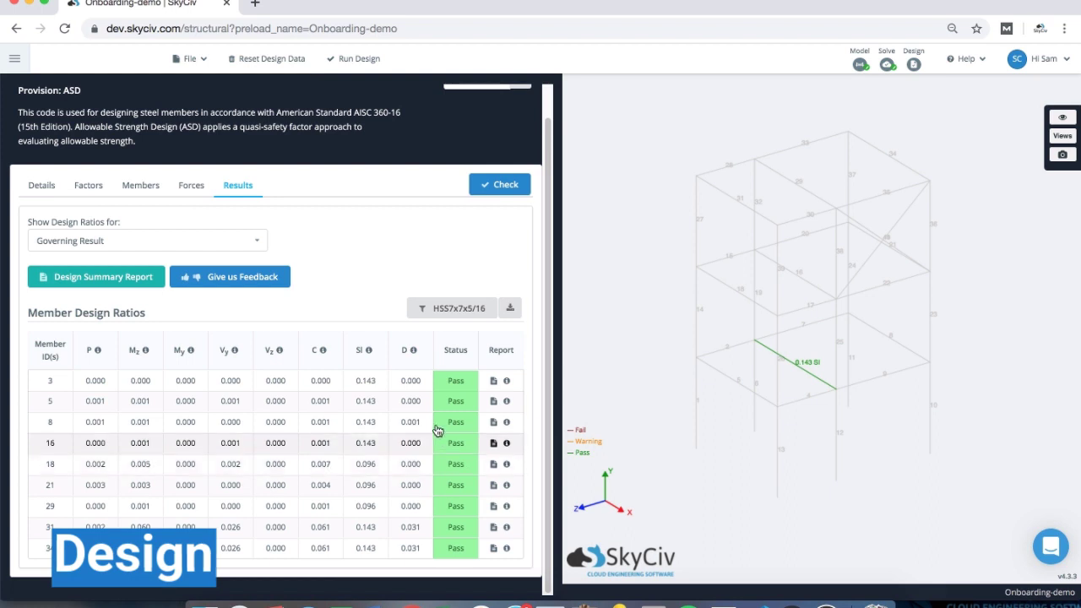
left_click(91, 288)
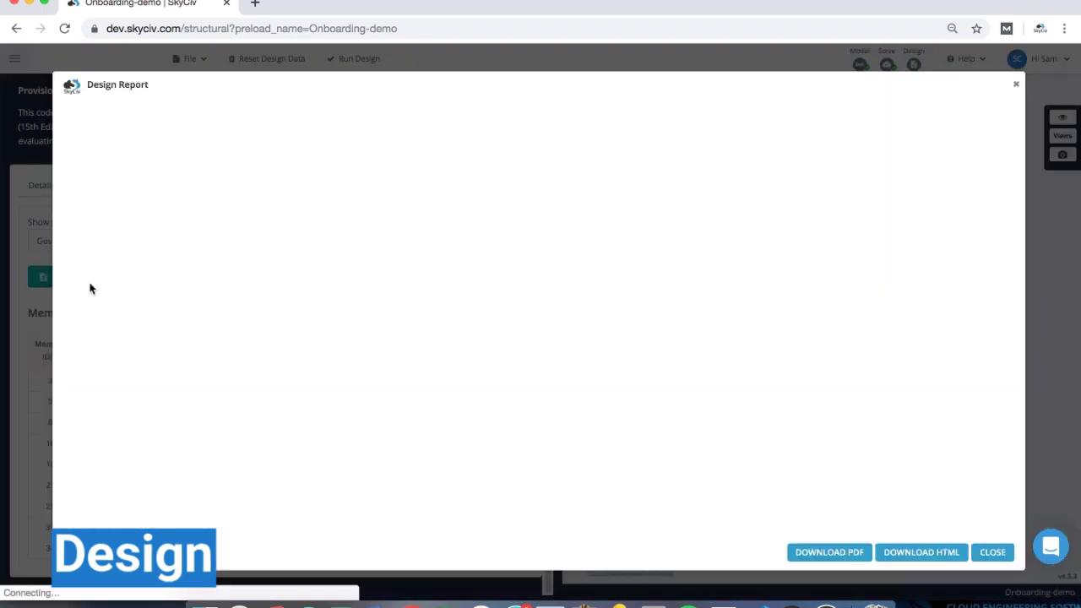
scroll(593, 278, "down", 20)
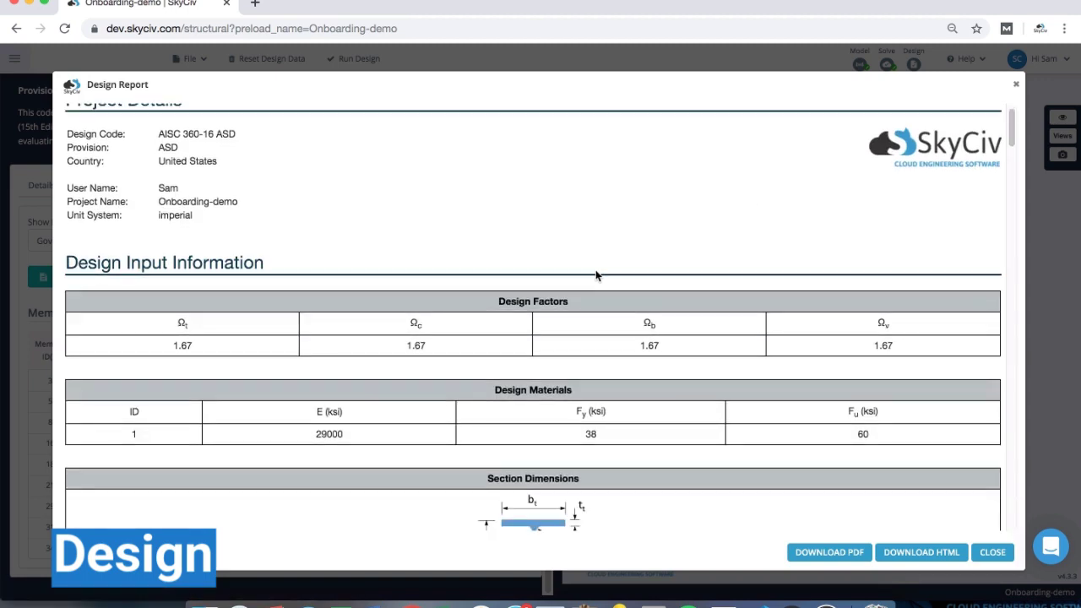
scroll(596, 269, "down", 10)
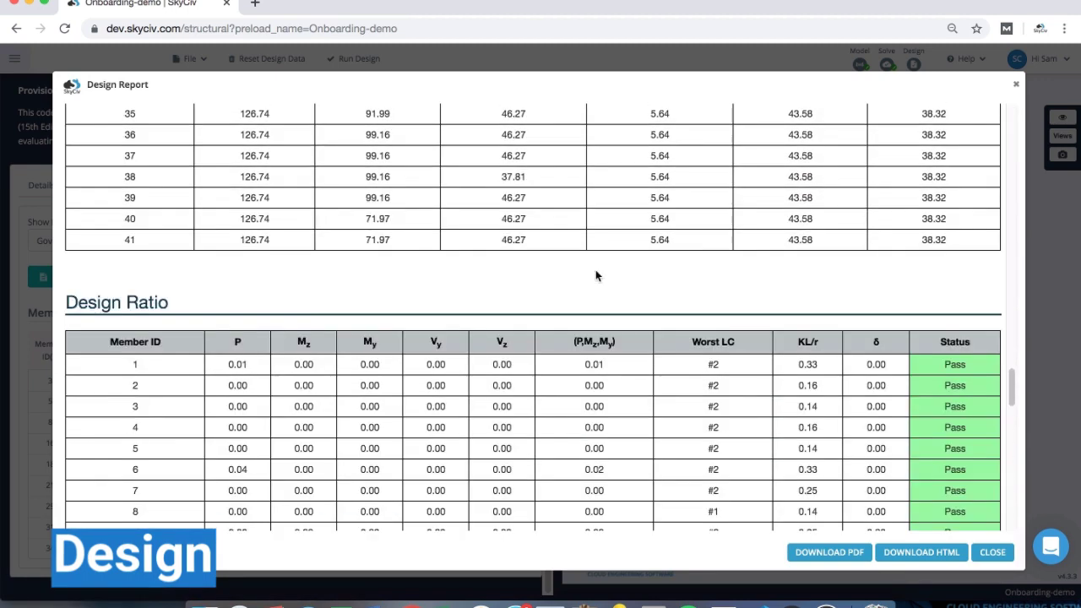
scroll(595, 270, "down", 10)
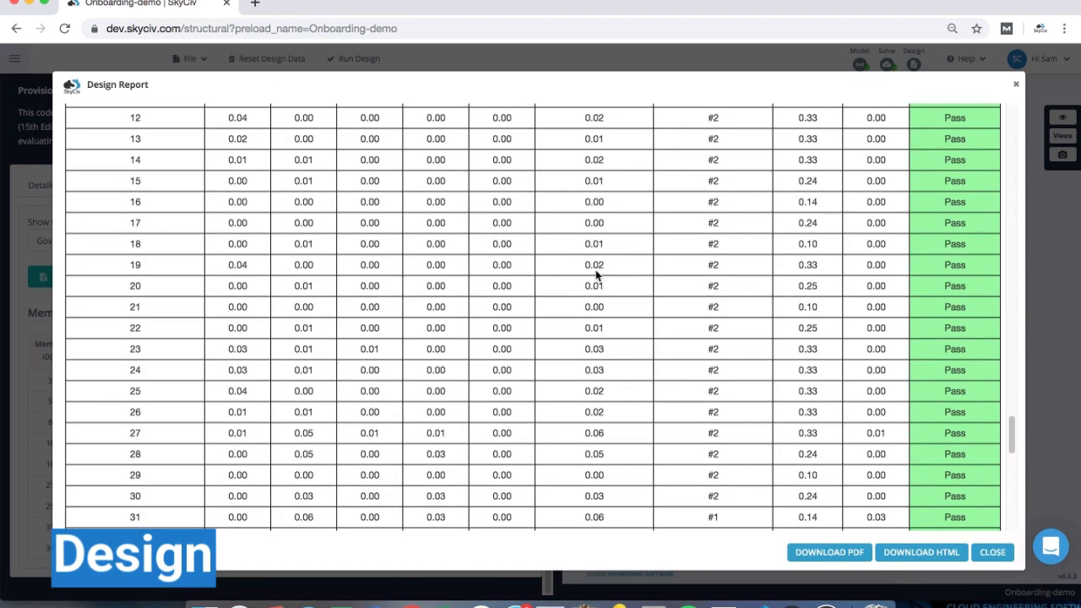
scroll(596, 269, "up", 20)
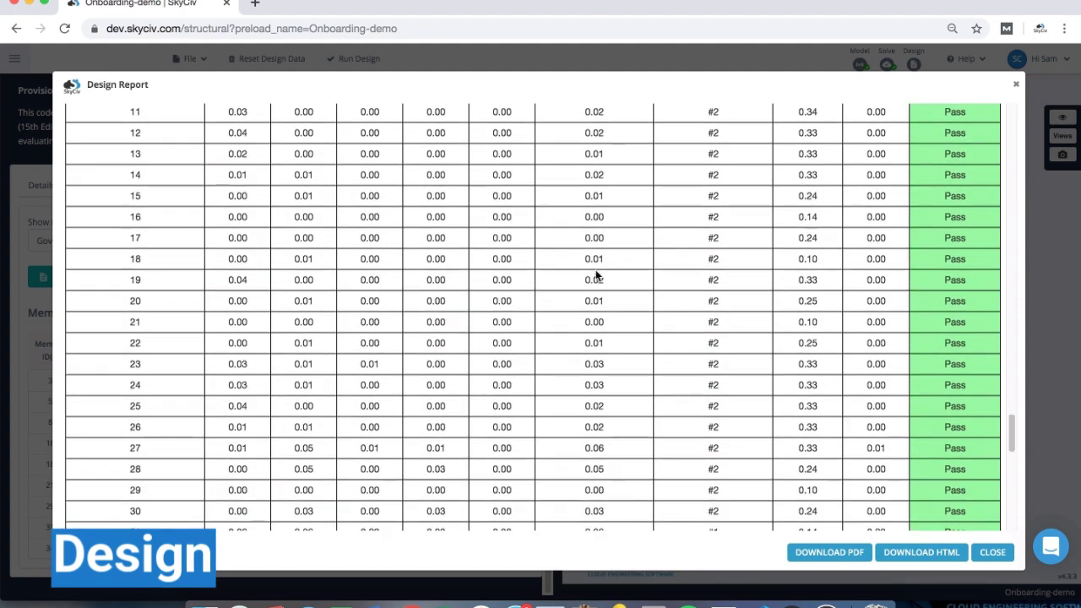
left_click(993, 553)
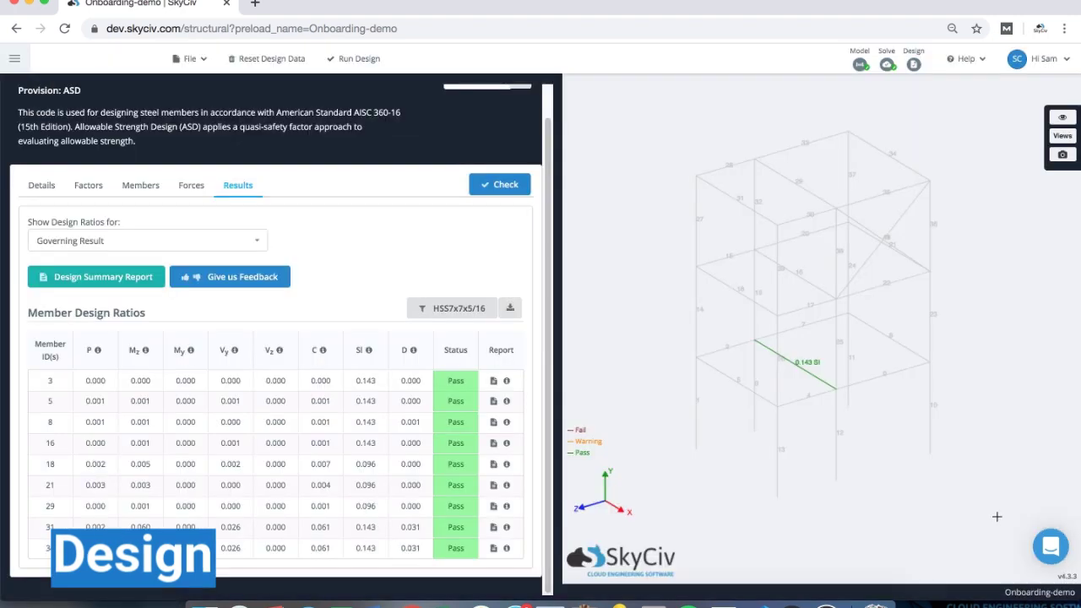
scroll(342, 272, "up", 1)
scroll(342, 272, "up", 1)
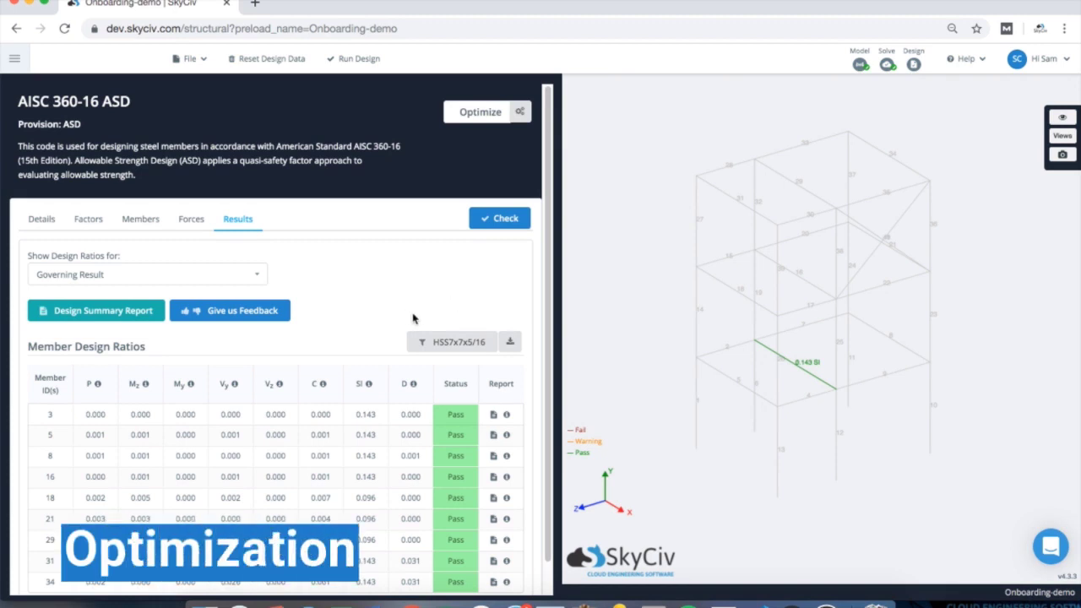
scroll(413, 318, "down", 2)
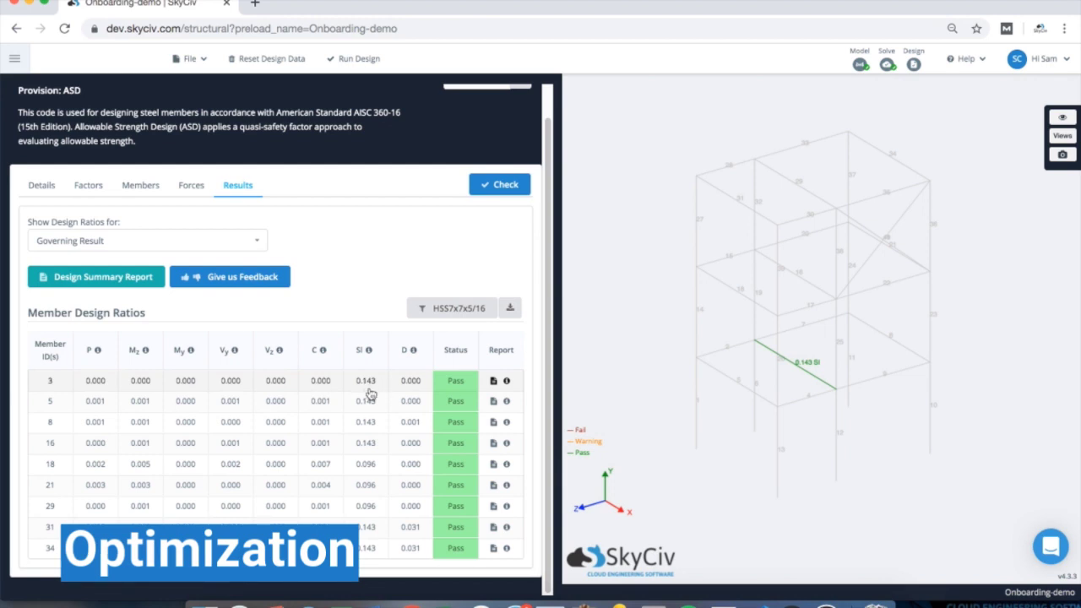
scroll(380, 327, "up", 2)
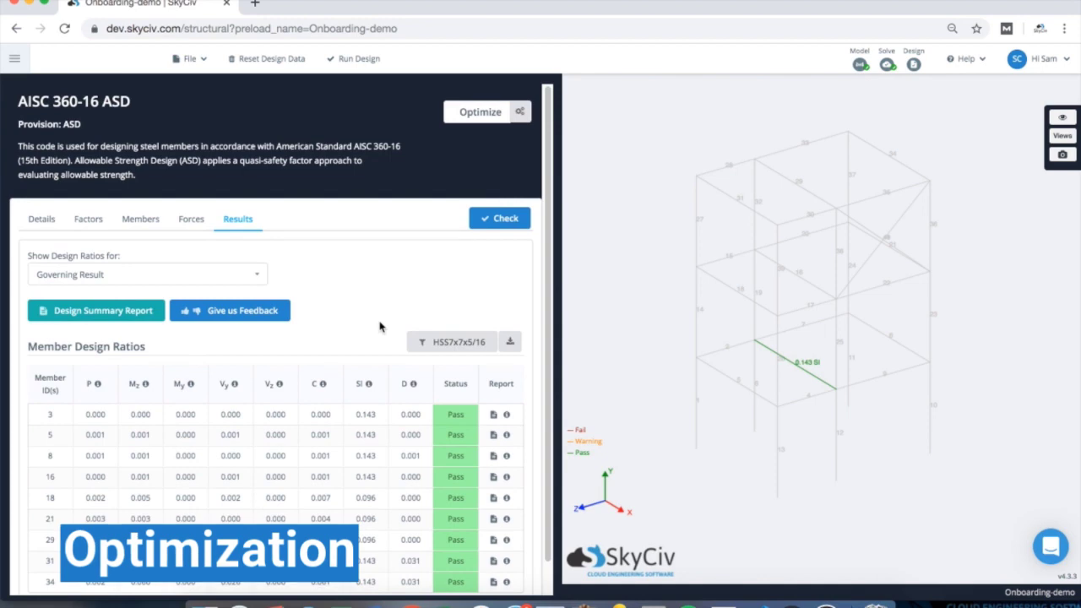
- Set the Member Design maximum utility ratio to 0.95 in the global optimization settings and save
left_click(520, 112)
left_click(376, 309)
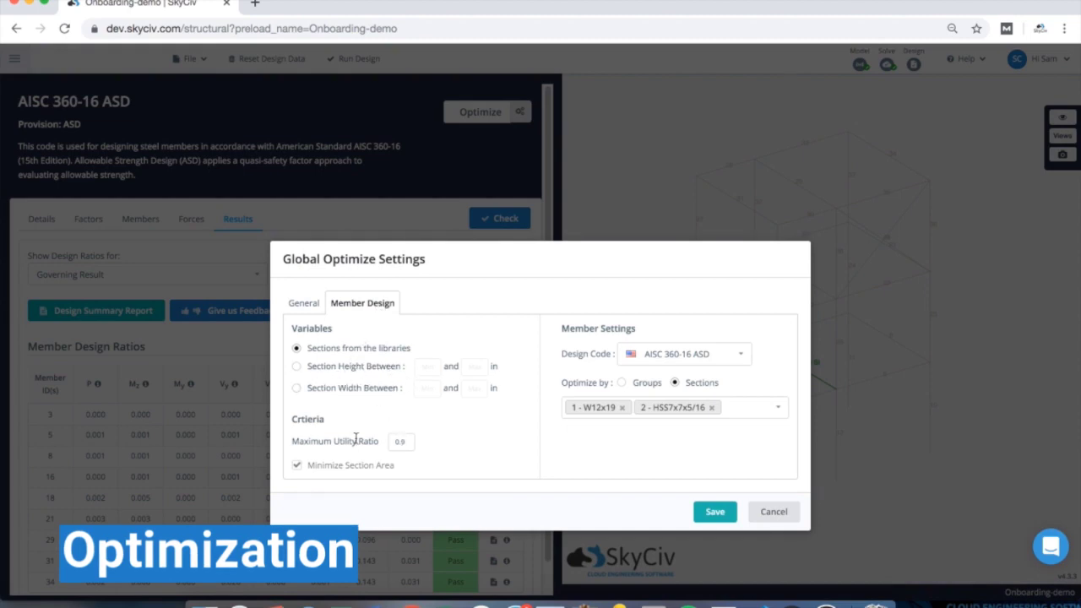
left_click(403, 442)
type("5")
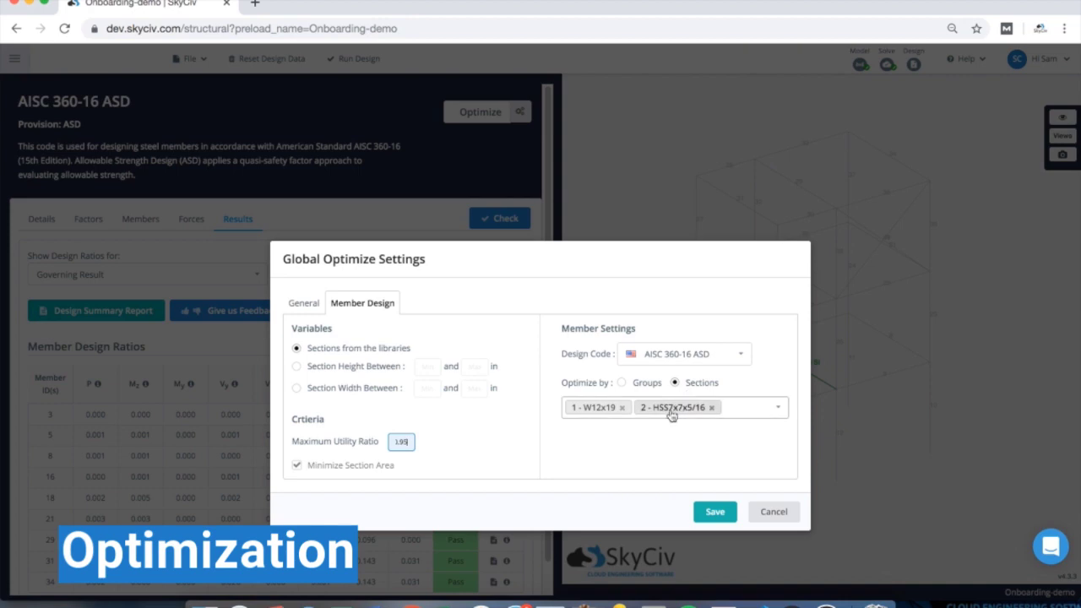
left_click(714, 512)
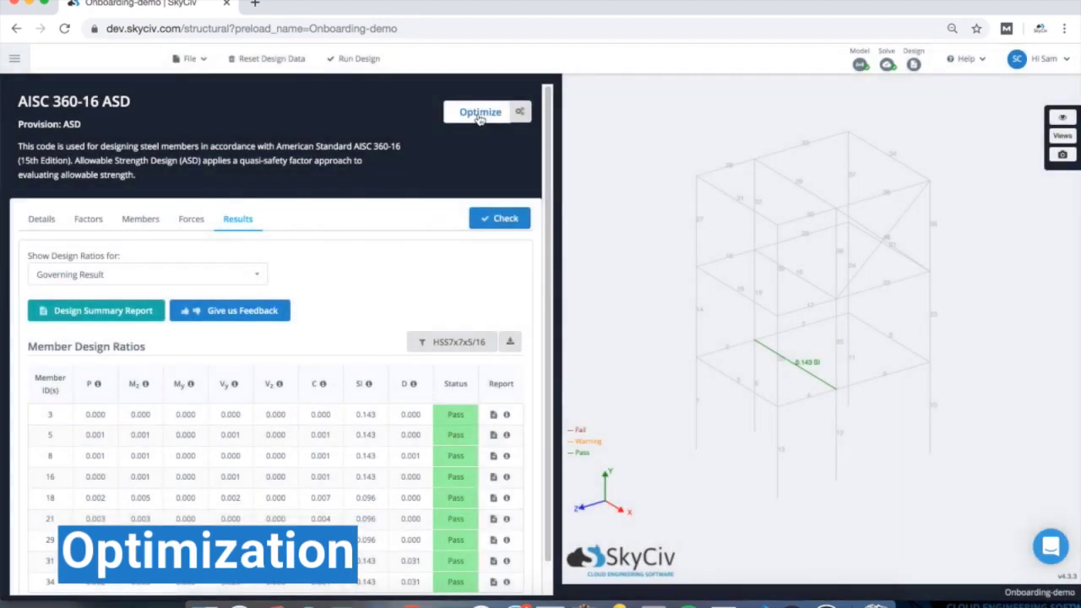
- Run the optimizer and view the proposed W6x8.5 and HSS3x3x1/8 replacement sections
left_click(478, 116)
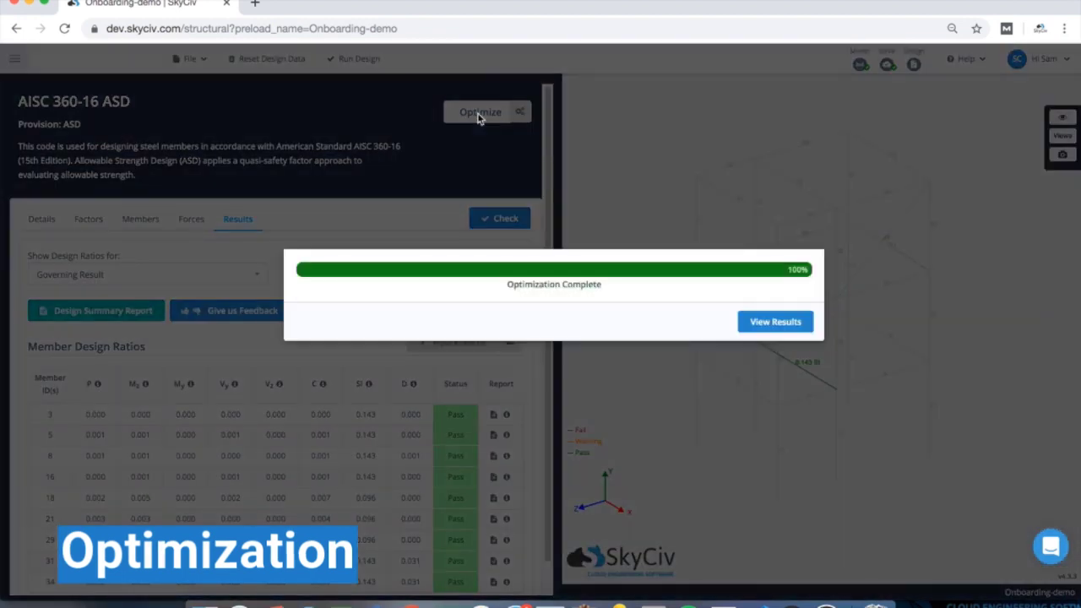
left_click(767, 323)
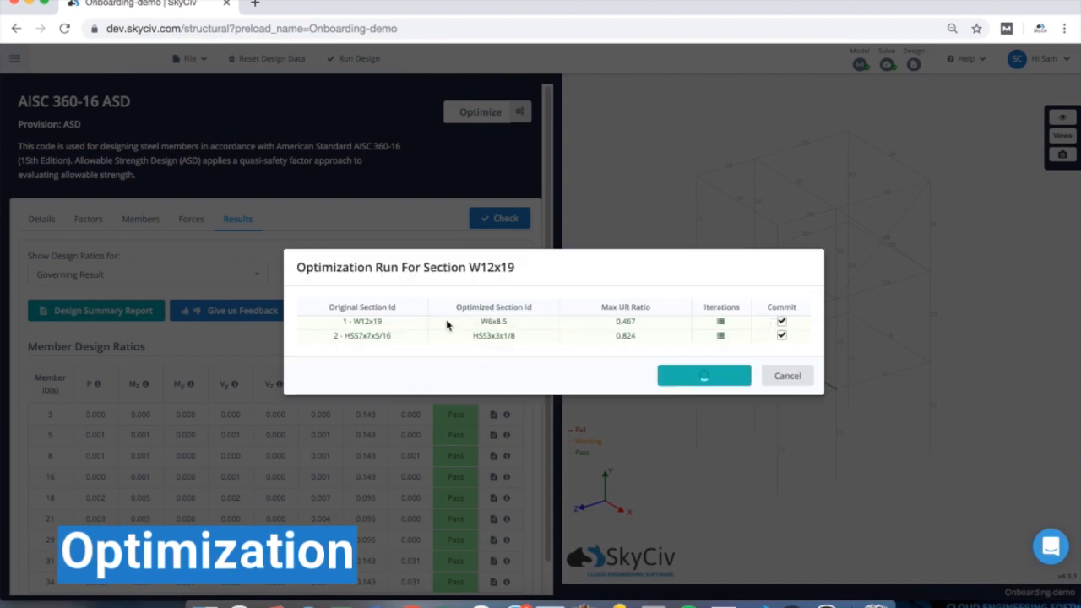
- Review the W12x19 iteration history sorted by Min Cross Area and Max UR Ratio, then return to the summary
left_click(721, 325)
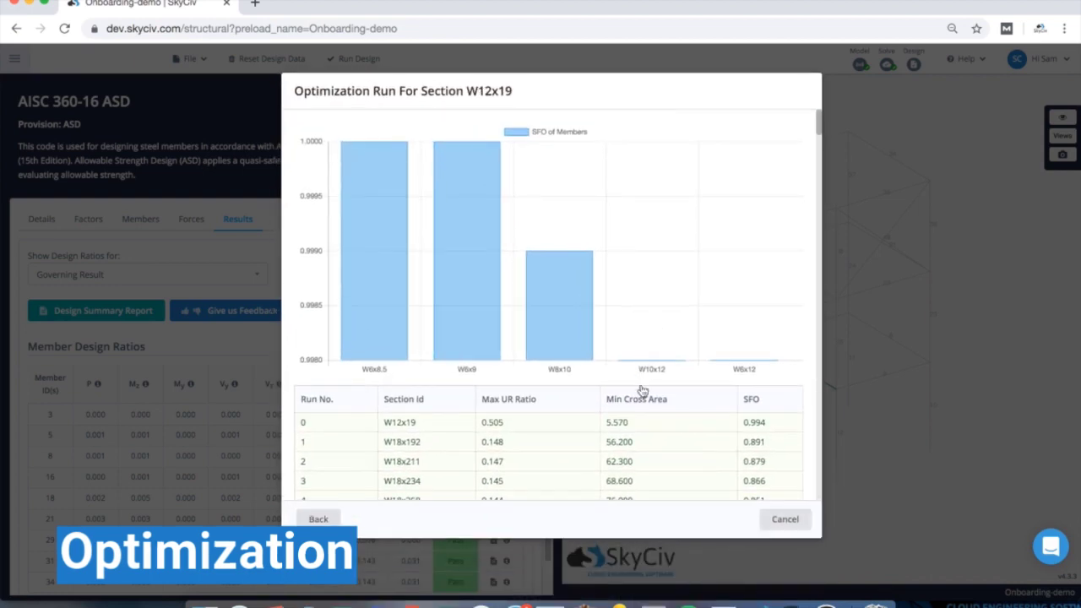
scroll(640, 391, "down", 1)
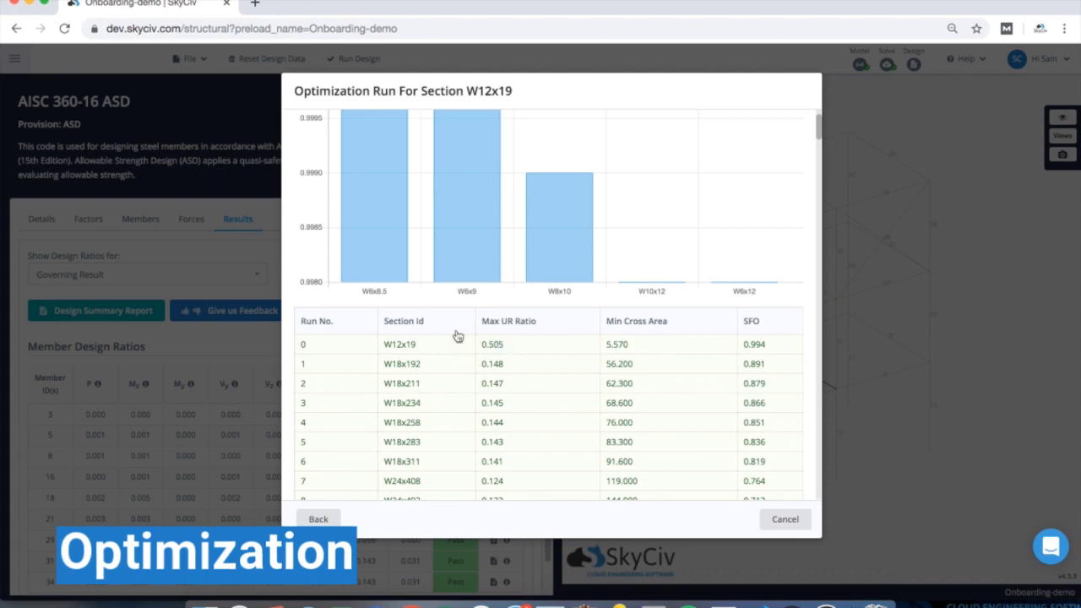
left_click(695, 328)
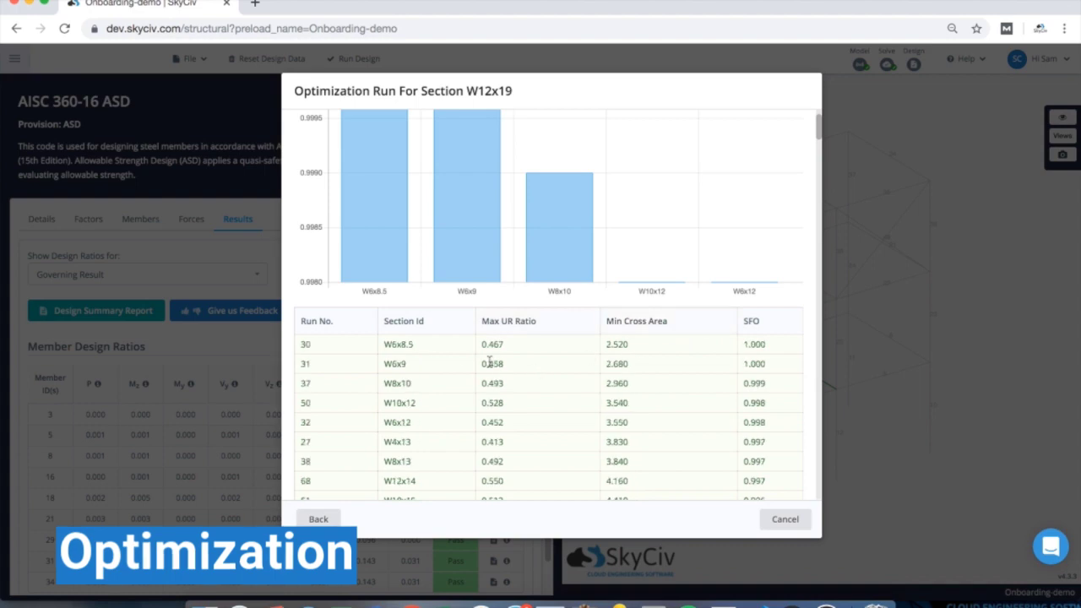
left_click(564, 331)
left_click(563, 331)
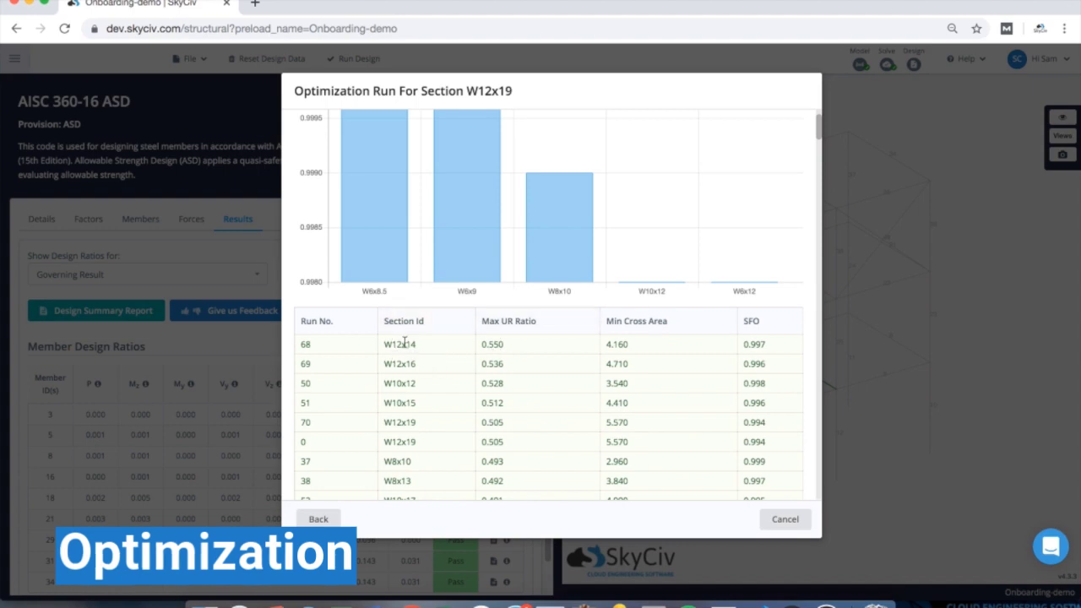
scroll(409, 355, "down", 1)
scroll(413, 375, "down", 1)
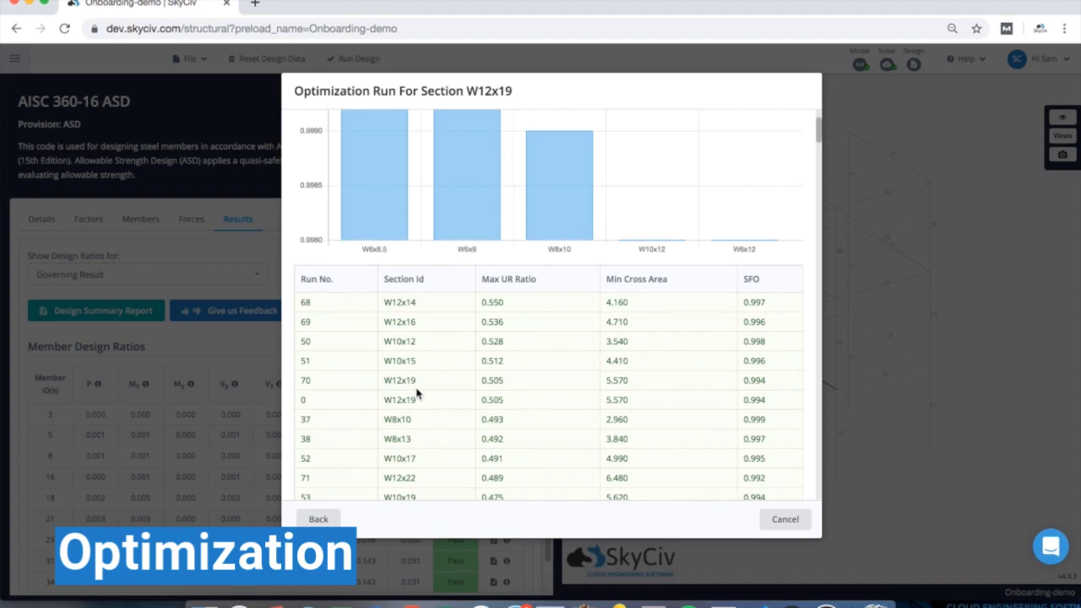
scroll(407, 310, "up", 1)
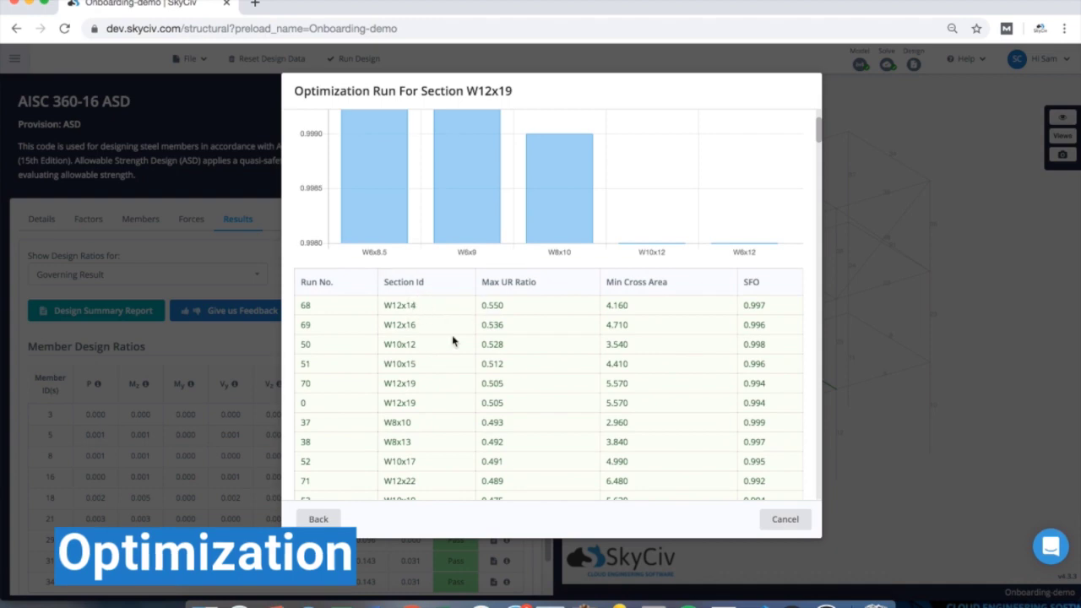
scroll(453, 342, "up", 1)
scroll(534, 360, "up", 1)
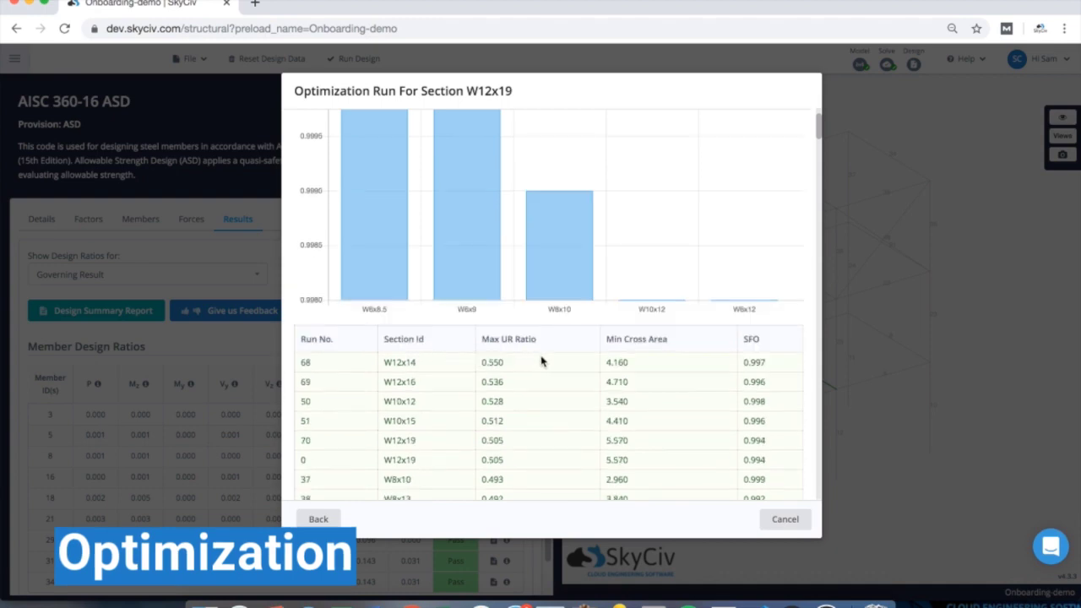
left_click(621, 352)
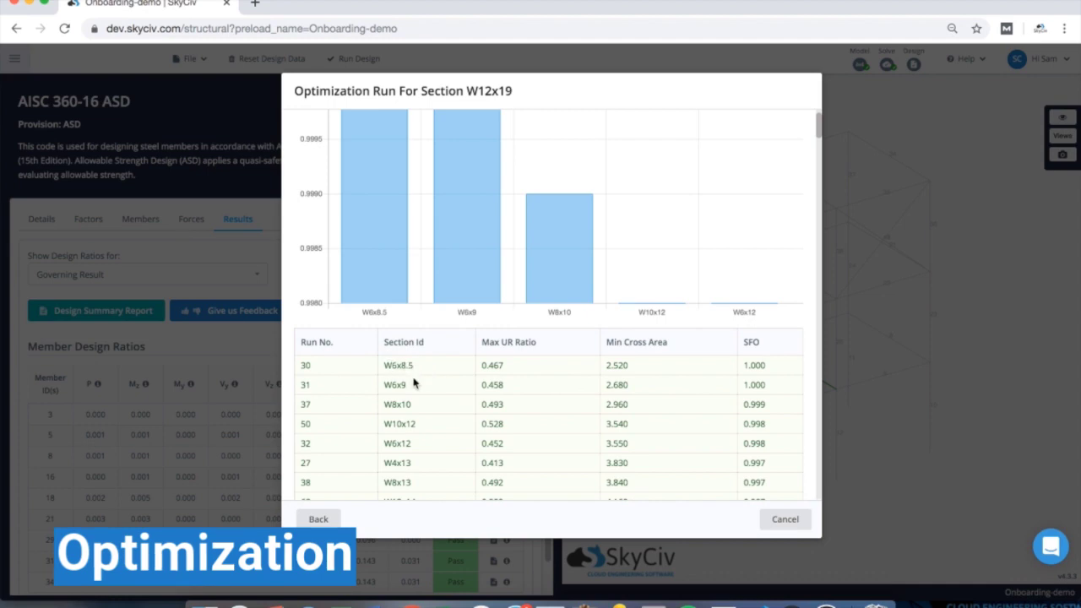
left_click(319, 519)
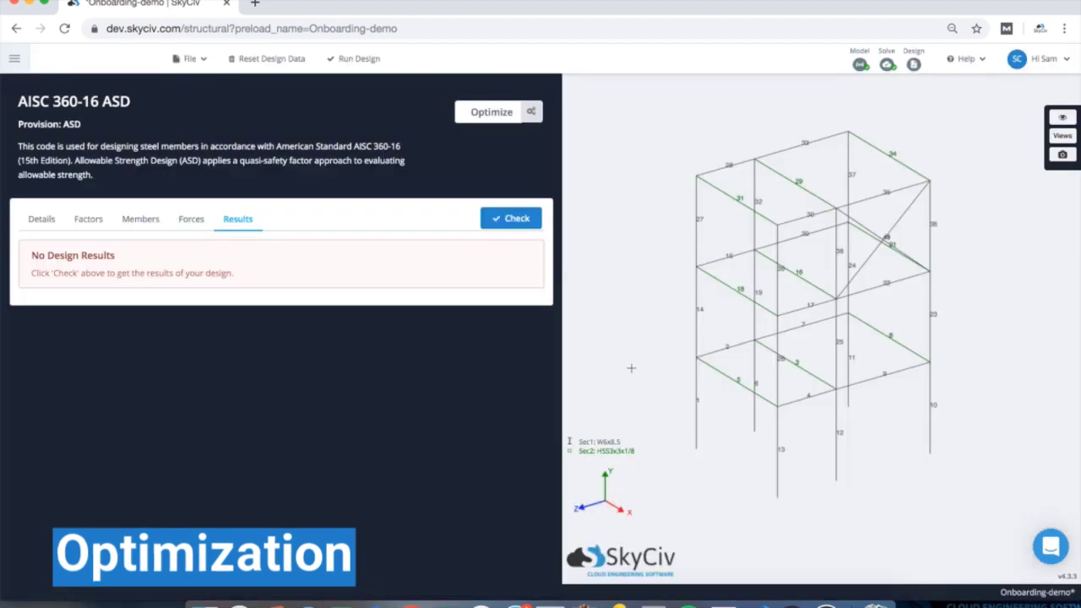
- Rerun the AISC 360-16 ASD check on the optimized sections and confirm every member passes
left_click(510, 222)
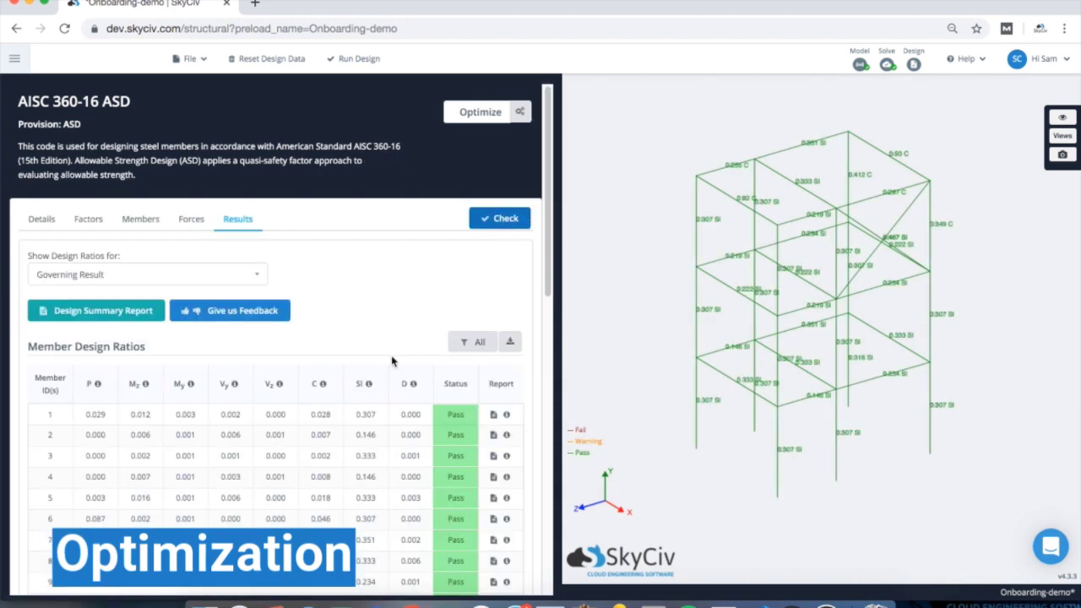
scroll(394, 363, "down", 1)
scroll(397, 363, "down", 1)
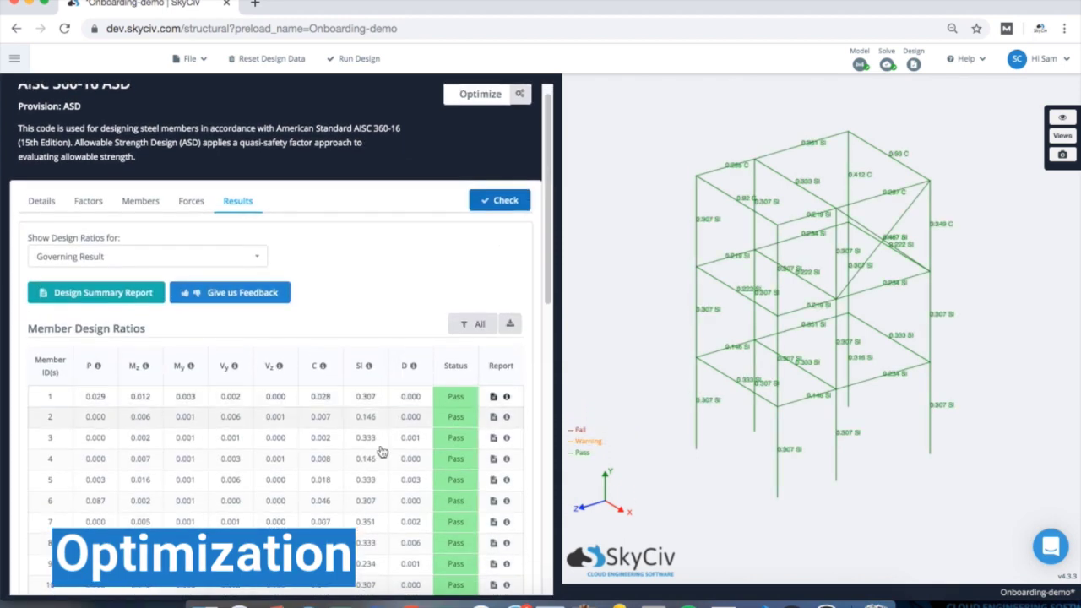
scroll(384, 438, "down", 3)
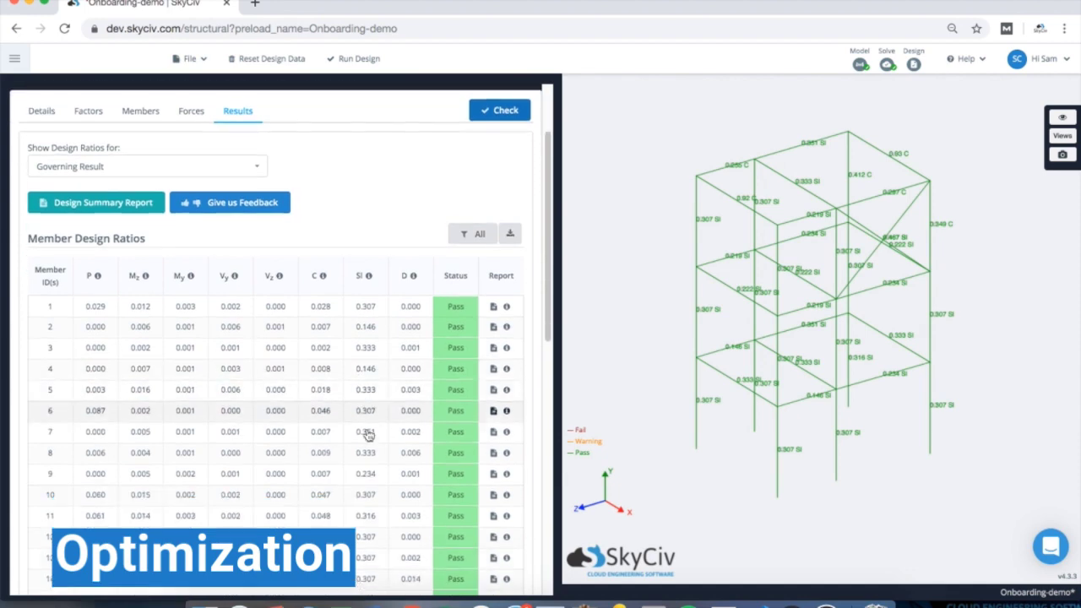
scroll(368, 435, "up", 4)
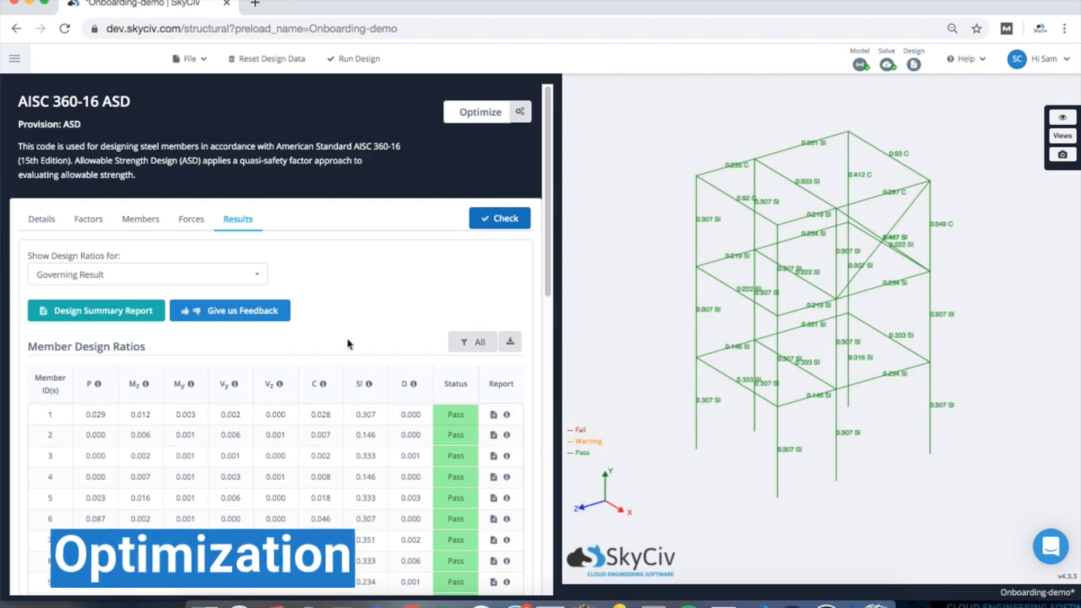
left_click(189, 59)
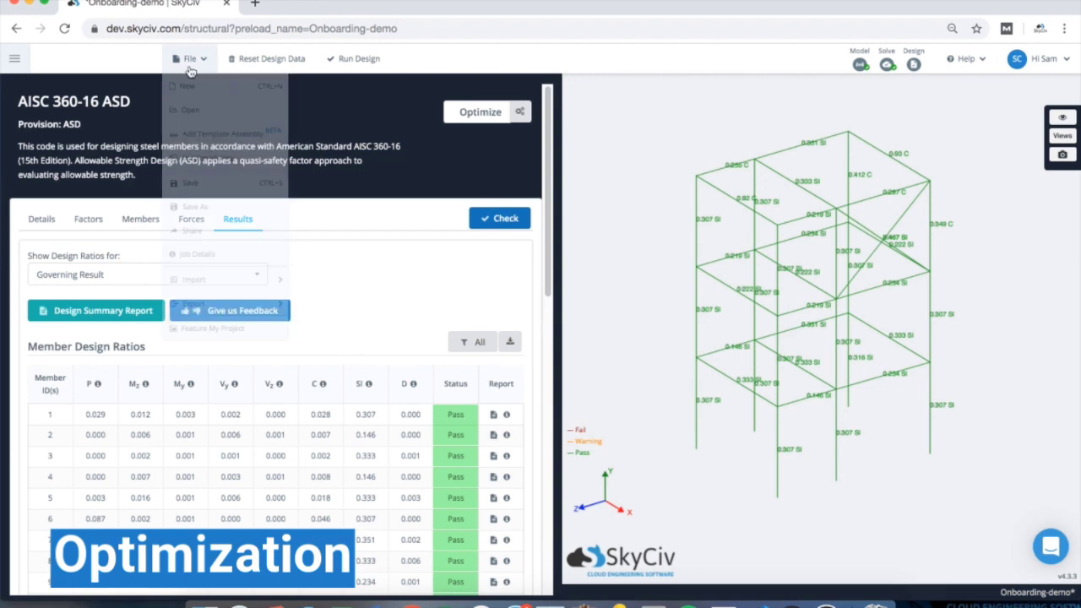
- Save the project with the comment 'Ran optimizer on W and HSS shapes'
left_click(208, 187)
left_click(513, 316)
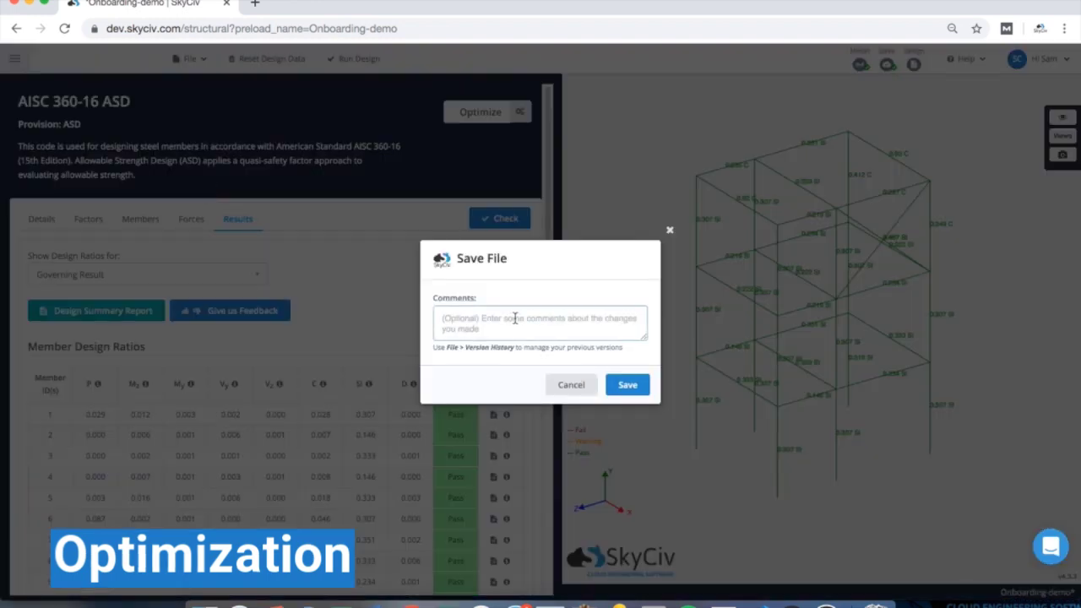
type("Ran")
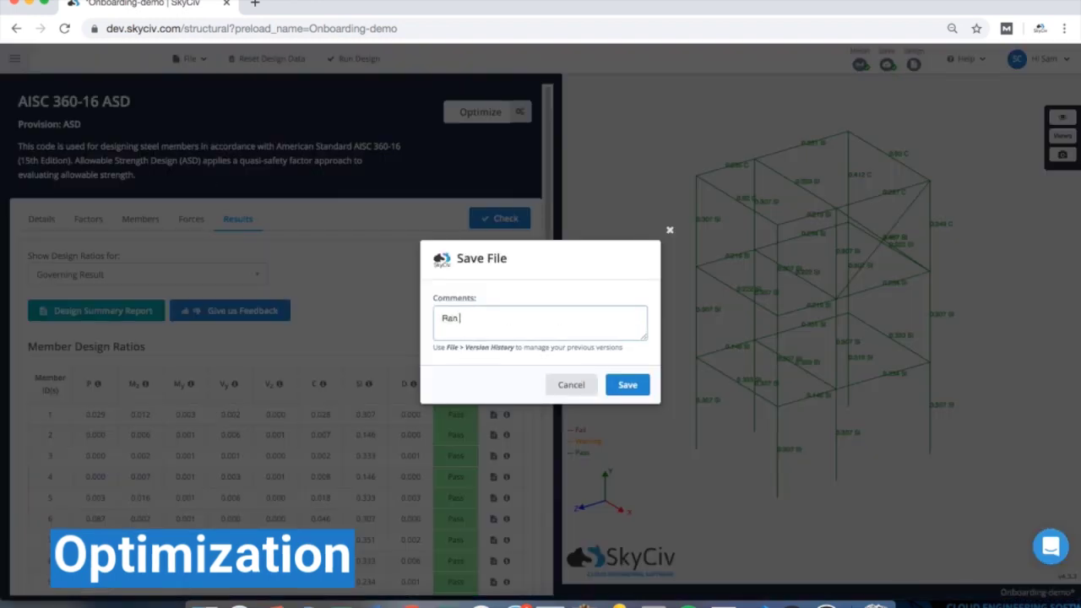
type(" optimizer on W and HSS ")
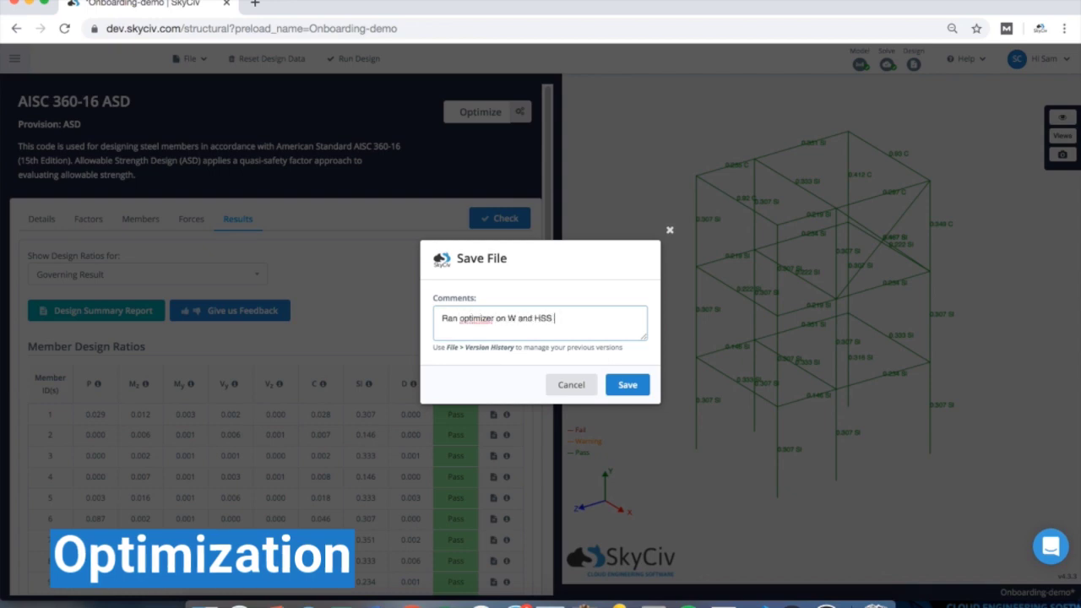
type("shapes")
key("Return")
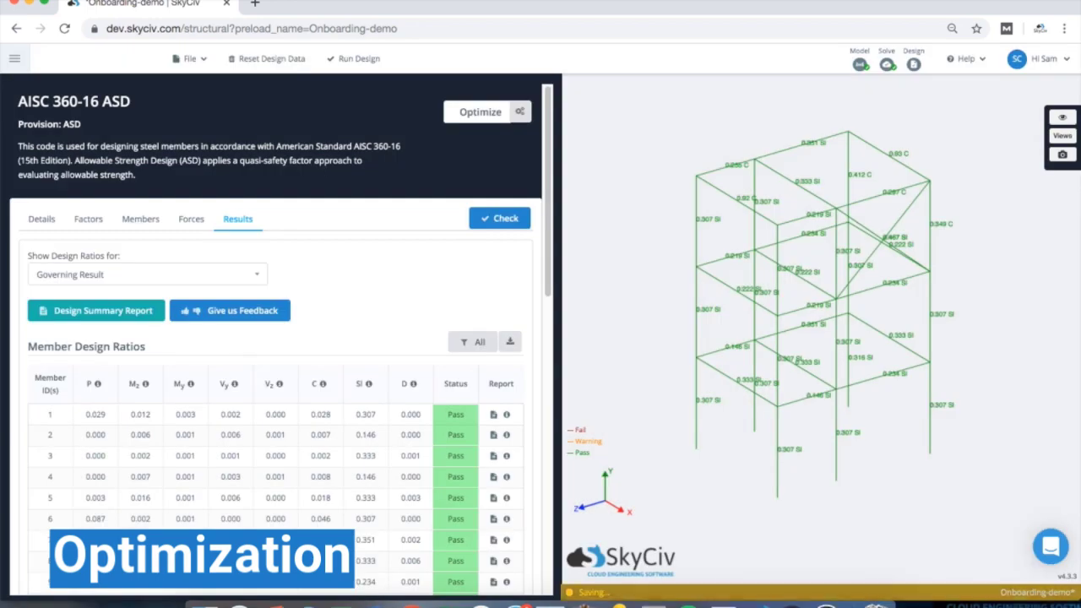